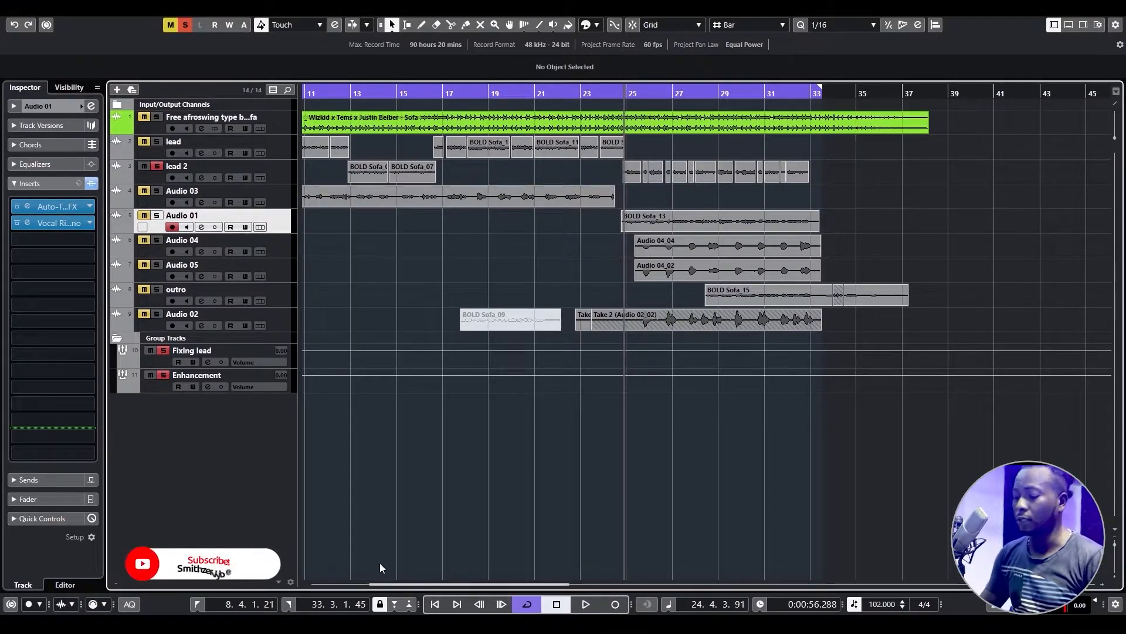
pyautogui.press('g')
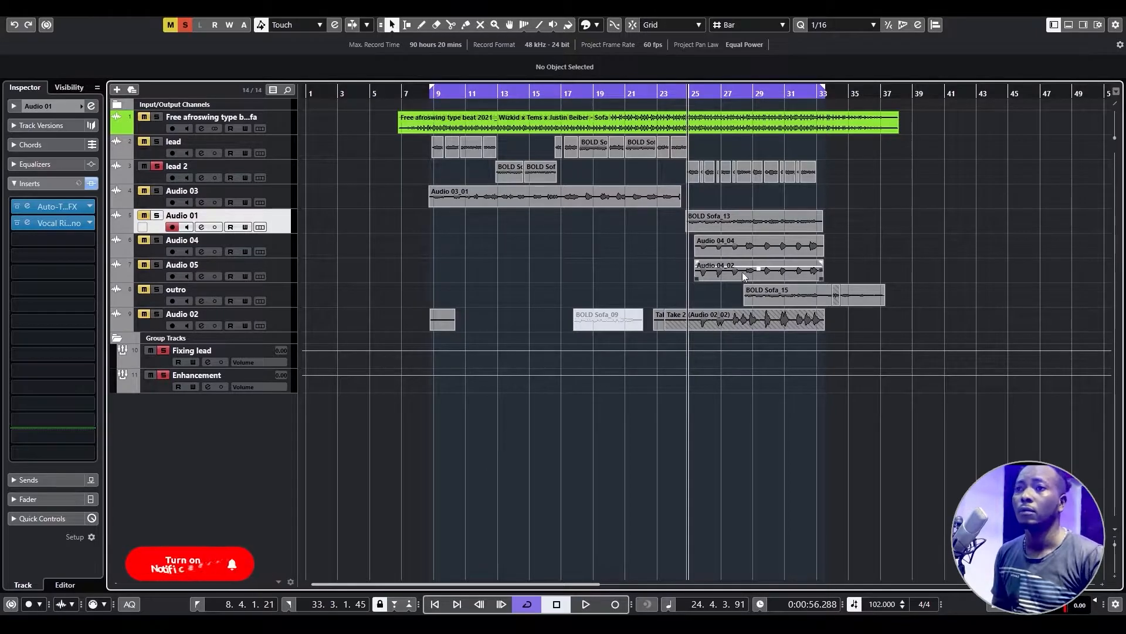
pyautogui.press('h')
pyautogui.press('h')
pyautogui.press('h')
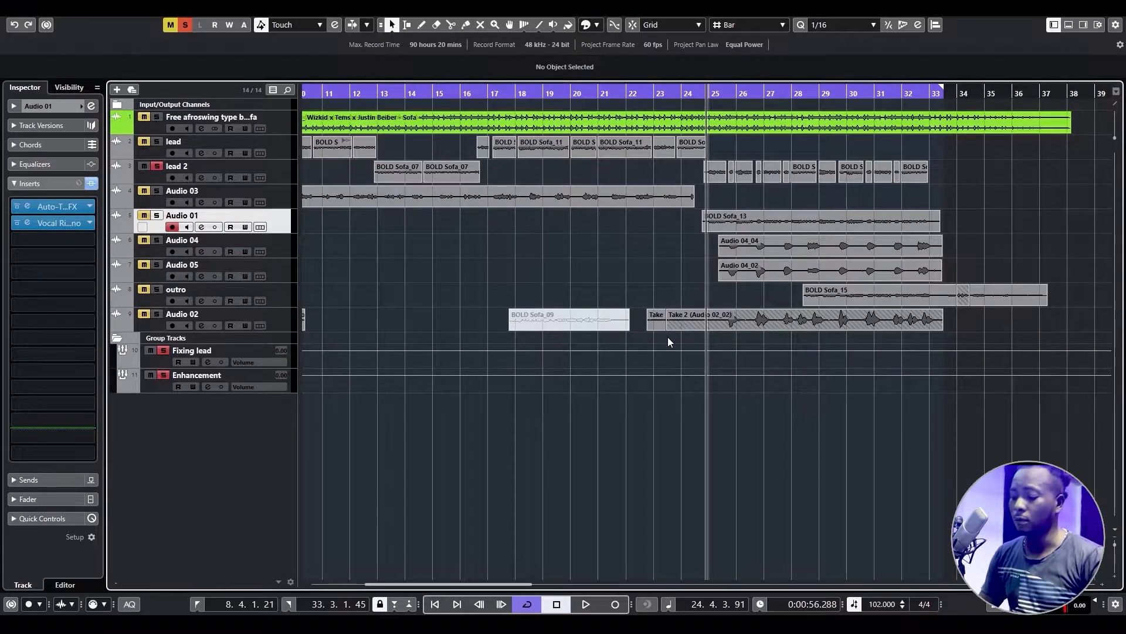
pyautogui.press('g')
pyautogui.press('g')
pyautogui.press('g')
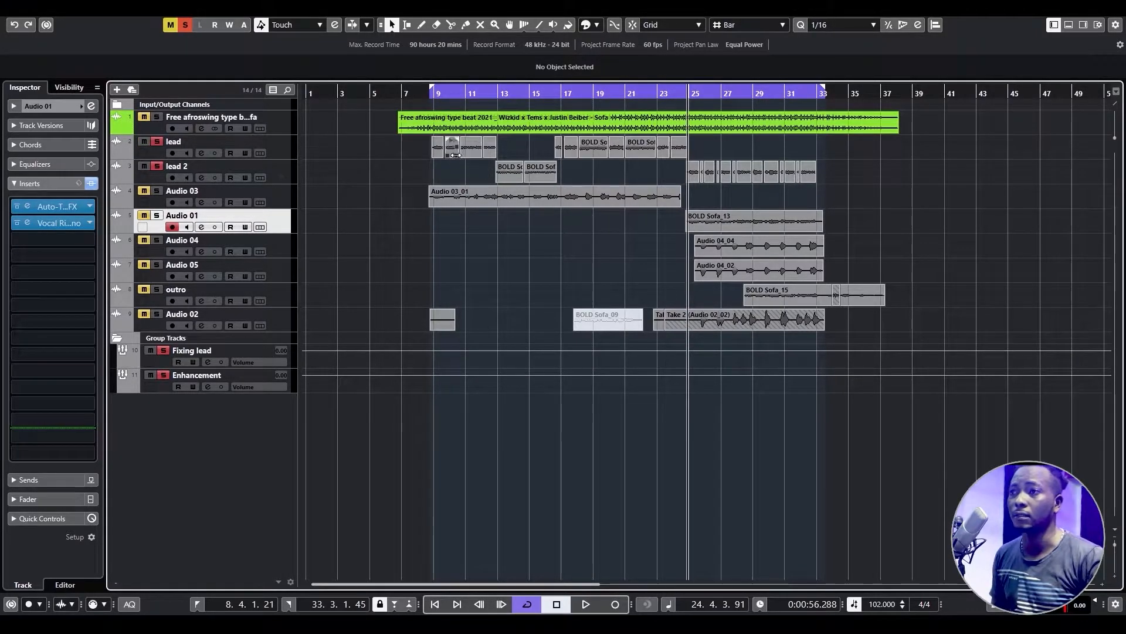
# Solo the lead track alongside lead 2 and display the Enhancement group's insert effects.
pyautogui.click(217, 350)
pyautogui.click(217, 377)
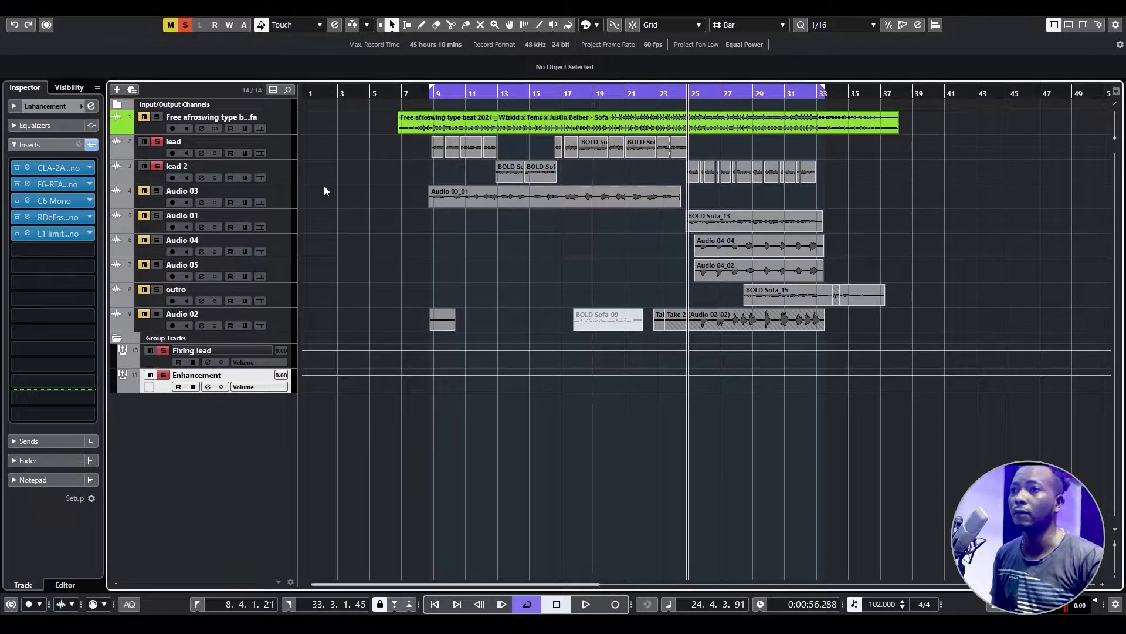
pyautogui.press('h')
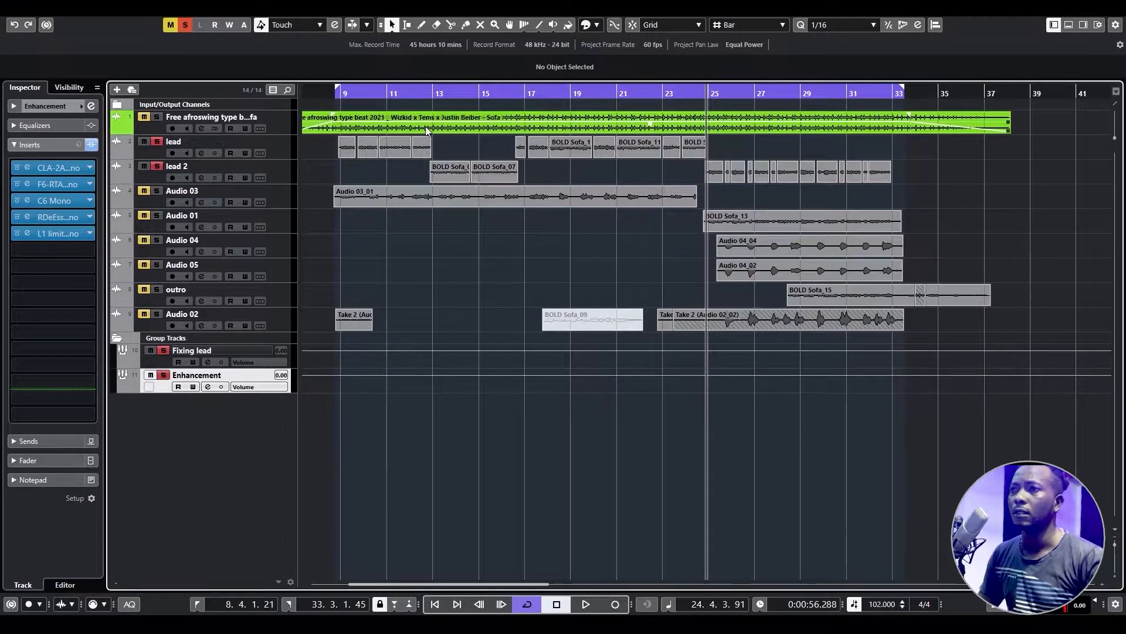
# Play back the soloed lead vocals over the lead 2 section from about bar 25 to bar 32.
pyautogui.press('space')
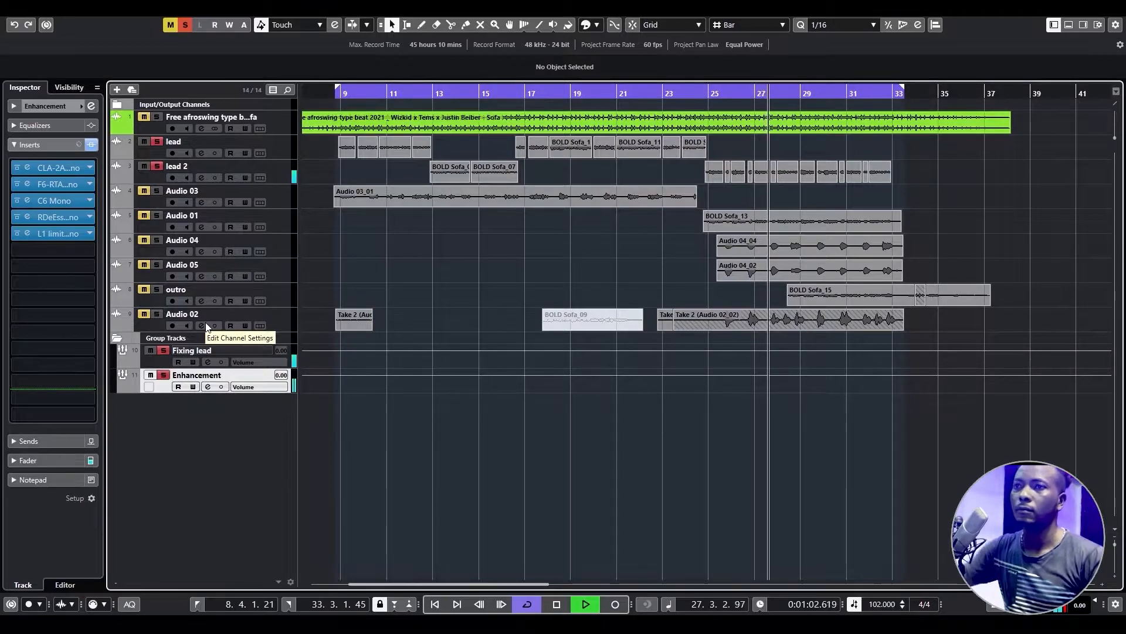
pyautogui.press('h')
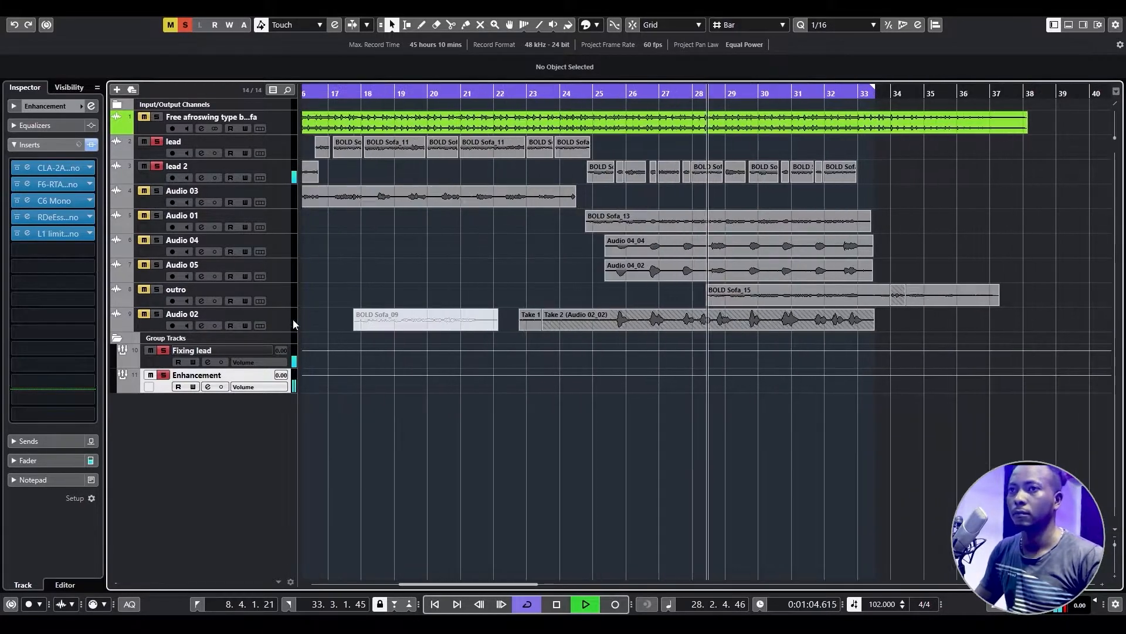
pyautogui.hscroll(3, 452, 287)
pyautogui.hscroll(-2, 452, 287)
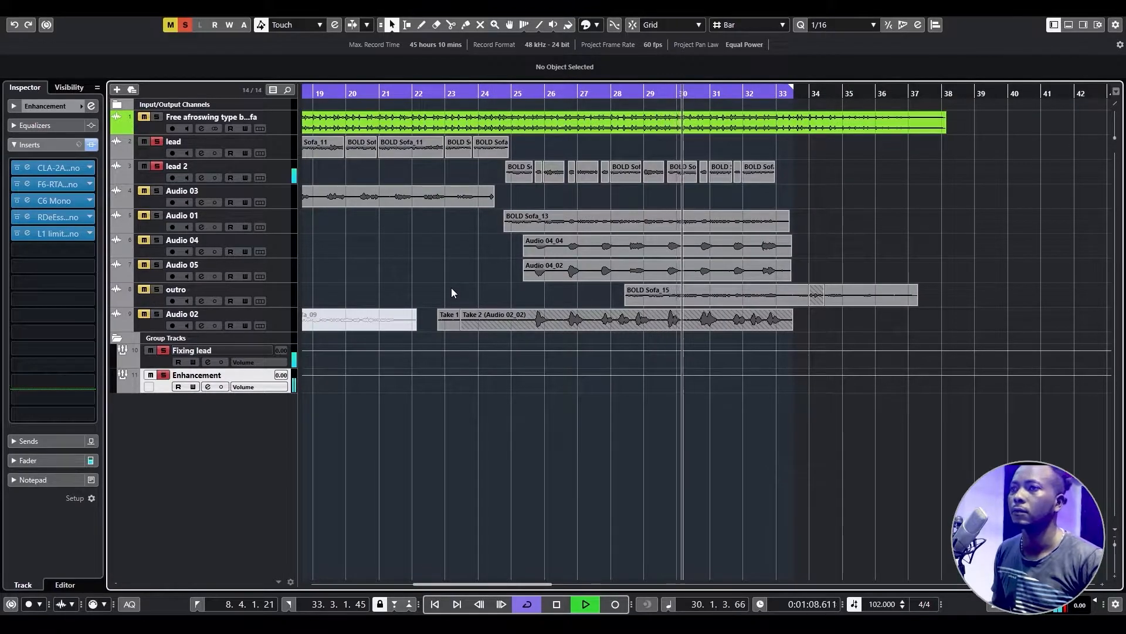
pyautogui.hscroll(-2, 451, 288)
pyautogui.press('g')
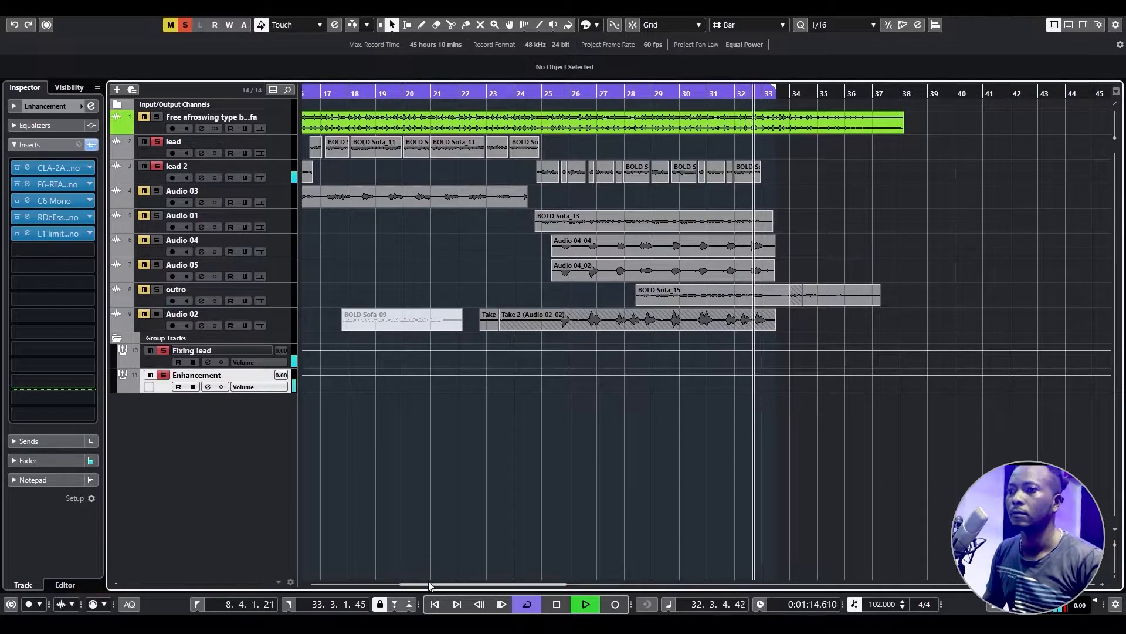
pyautogui.press('space')
pyautogui.moveTo(412, 588); pyautogui.dragTo(400, 586)
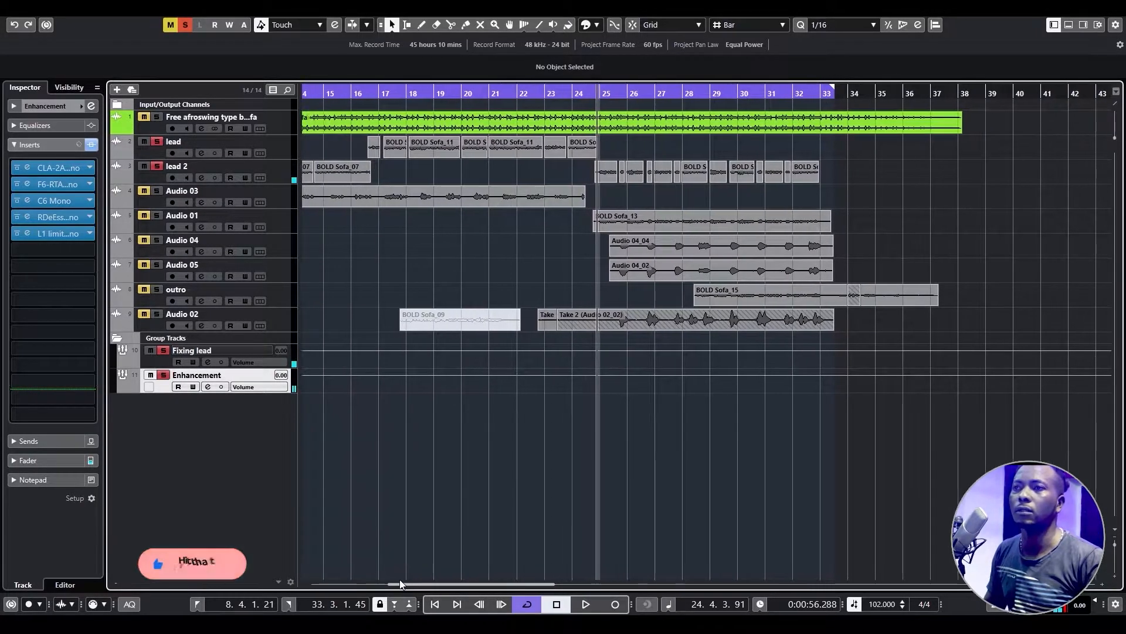
# Enlarge the lead 2 track's height and examine the waveforms of its clips between bars 25 and 33.
pyautogui.press('h')
pyautogui.press('h')
pyautogui.press('h')
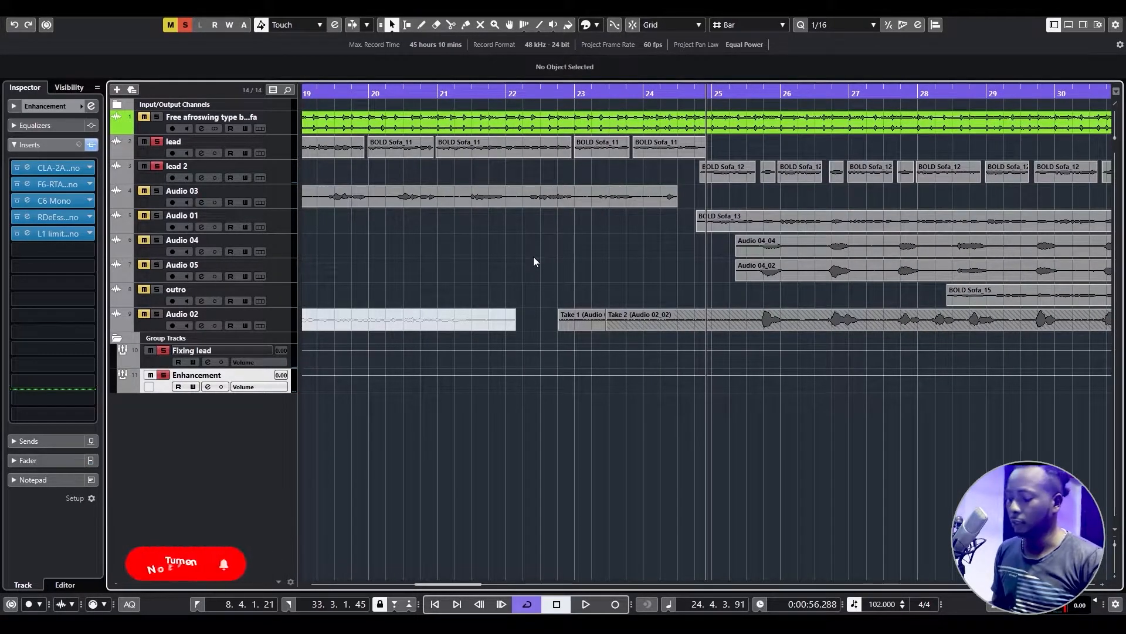
pyautogui.hscroll(5, 533, 256)
pyautogui.moveTo(279, 183); pyautogui.dragTo(280, 278)
pyautogui.press('h')
pyautogui.press('h')
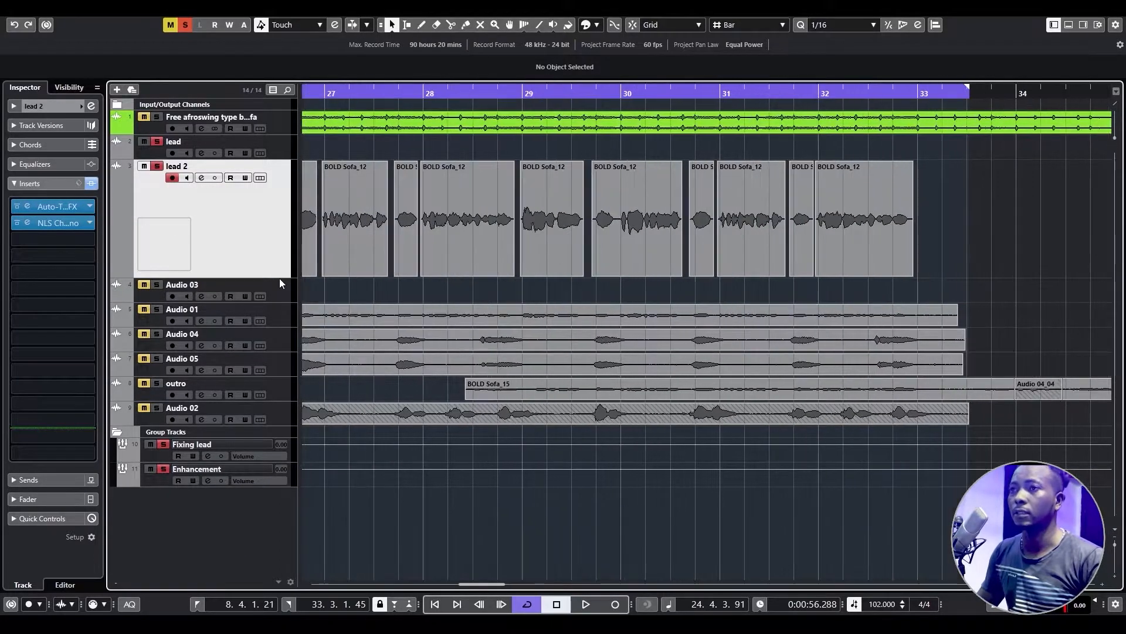
pyautogui.hscroll(3, 395, 274)
pyautogui.hscroll(-4, 395, 273)
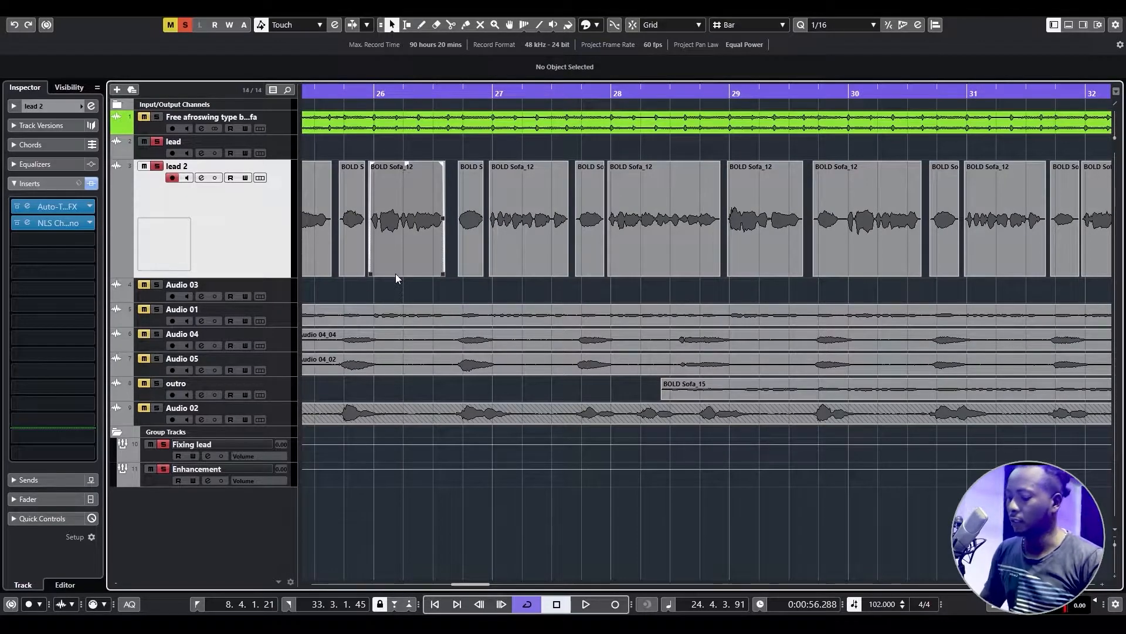
pyautogui.press('g')
pyautogui.hscroll(-4, 396, 273)
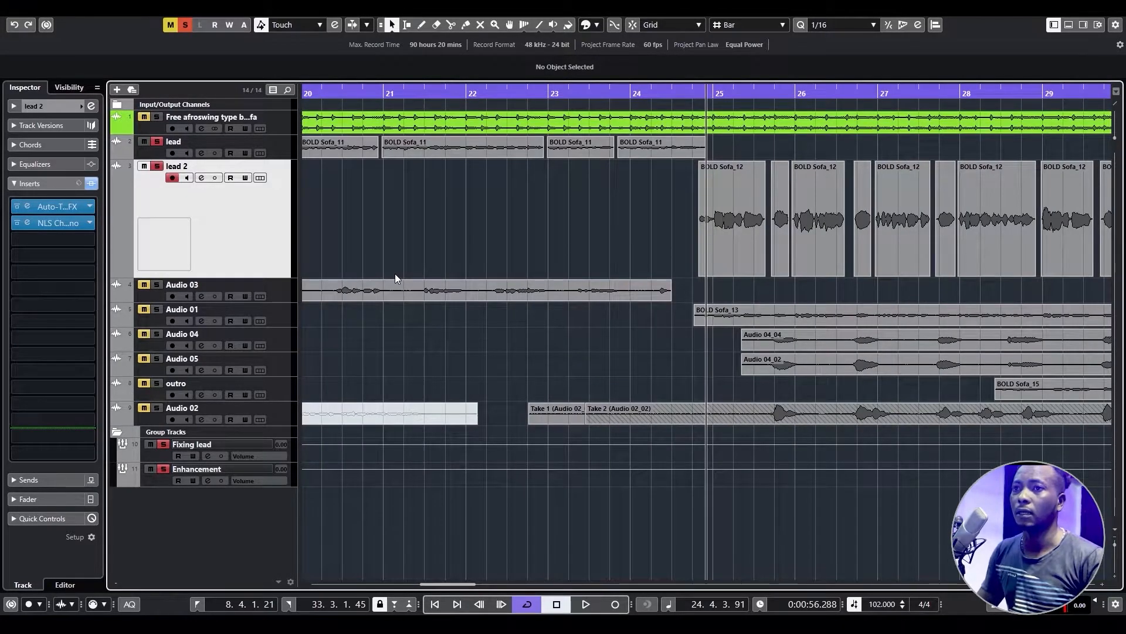
pyautogui.press('h')
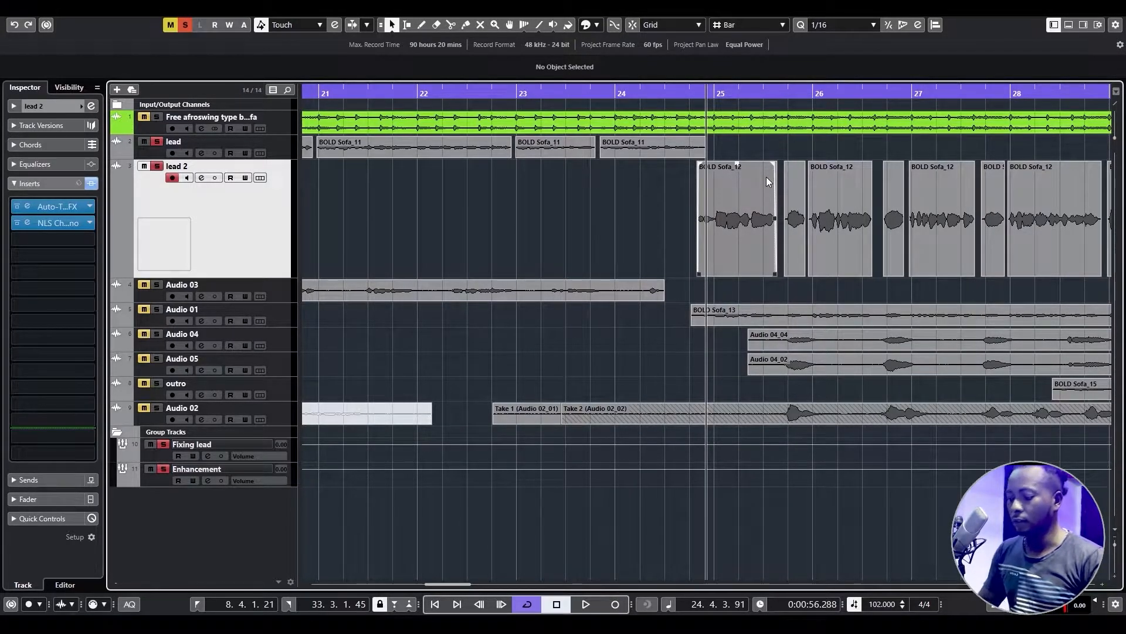
# Reduce the lead 2 track's height to just above the other tracks and show the whole arrangement.
pyautogui.press('g')
pyautogui.press('g')
pyautogui.press('g')
pyautogui.press('g')
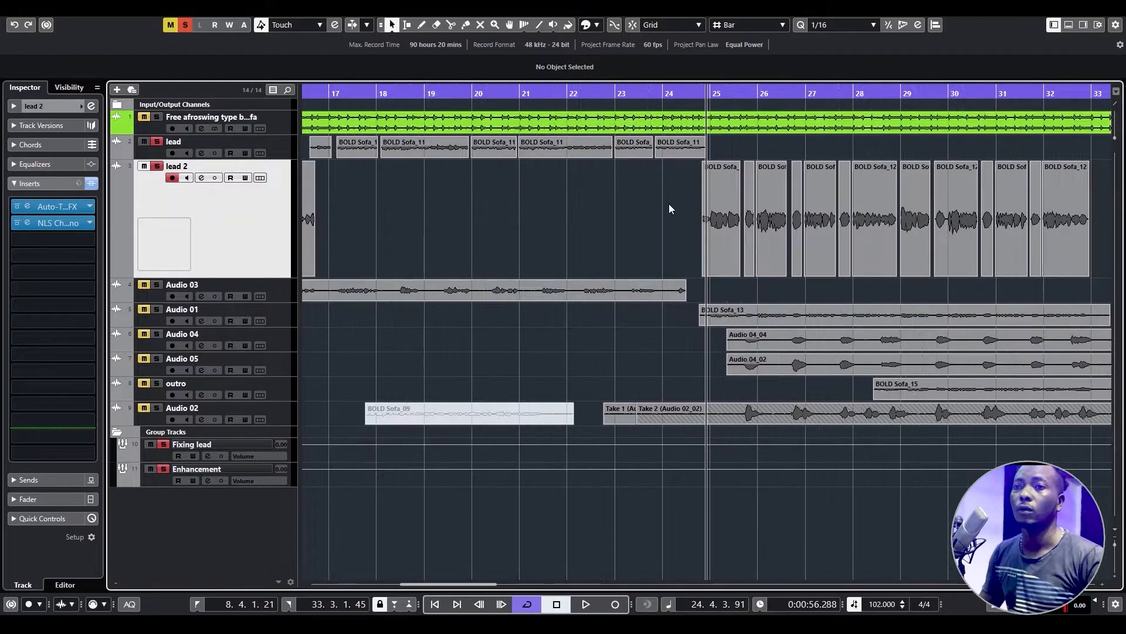
pyautogui.press('g')
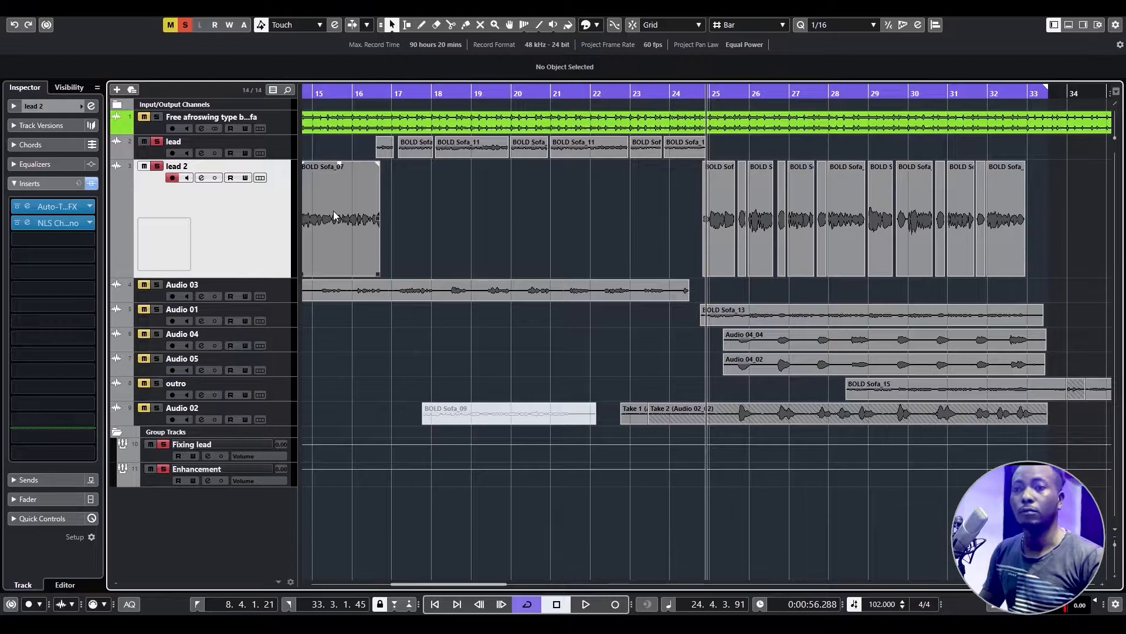
pyautogui.press('g')
pyautogui.press('g')
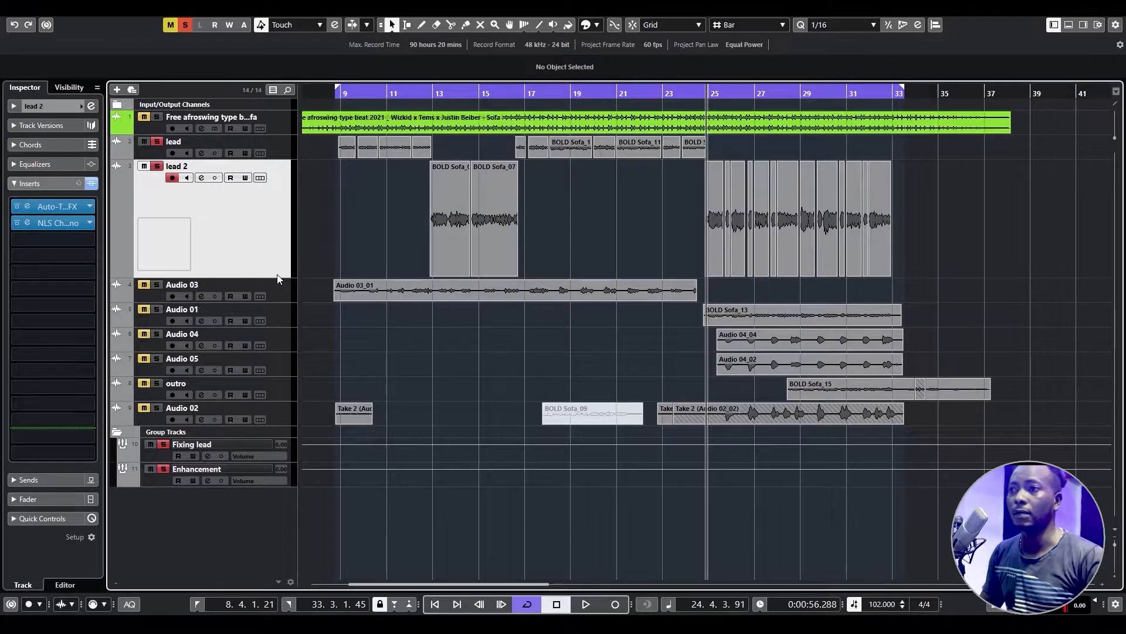
pyautogui.moveTo(277, 275); pyautogui.dragTo(281, 199)
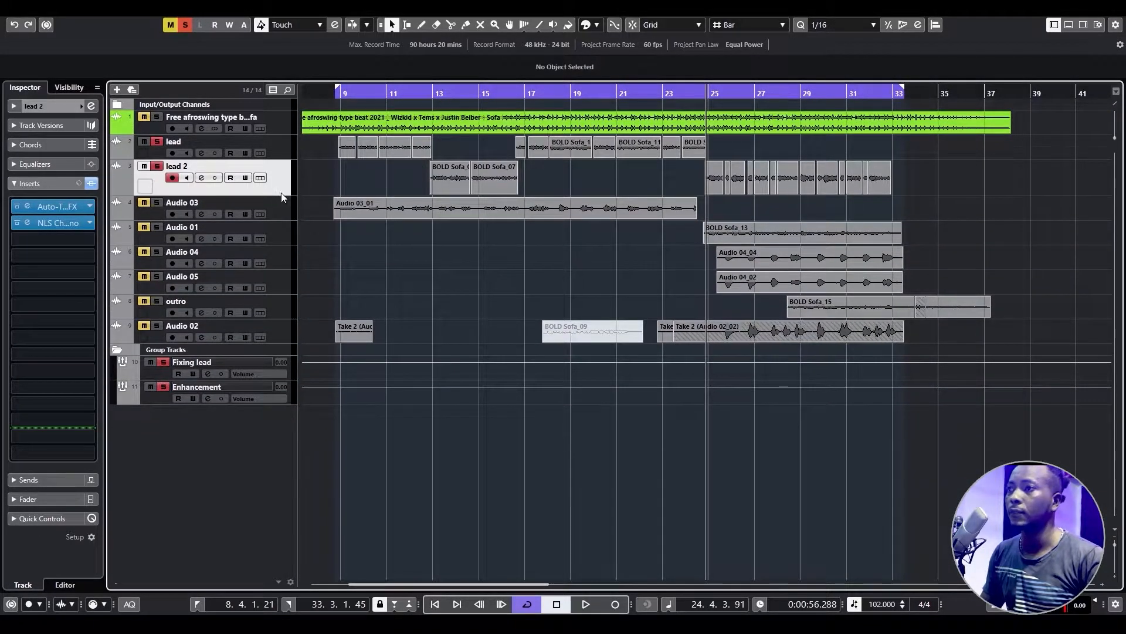
pyautogui.press('g')
pyautogui.press('g')
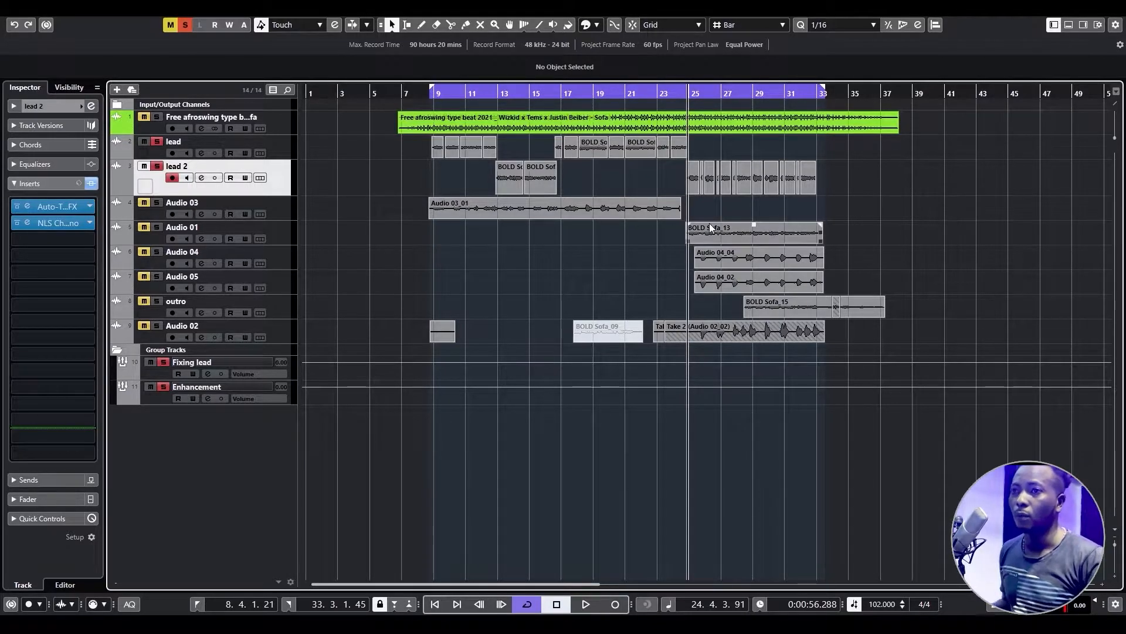
# Select the vocal clips on the Audio 03, Audio 01, Audio 04, Audio 05 and outro tracks together.
pyautogui.moveTo(890, 223); pyautogui.dragTo(670, 342)
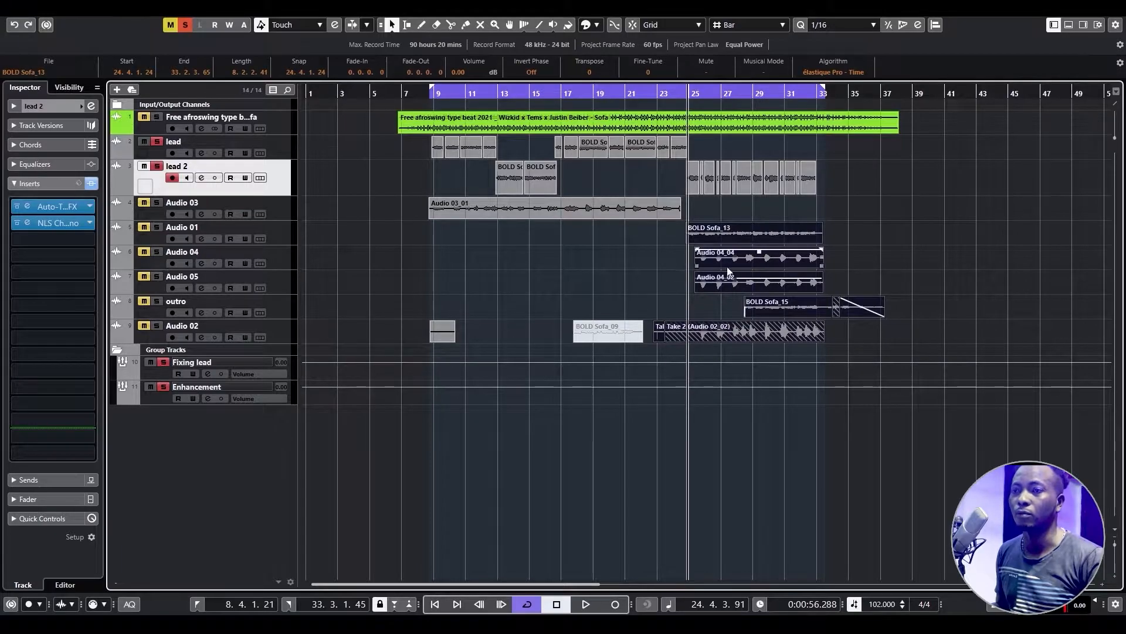
pyautogui.moveTo(416, 206); pyautogui.dragTo(440, 218)
pyautogui.moveTo(658, 214); pyautogui.dragTo(515, 237)
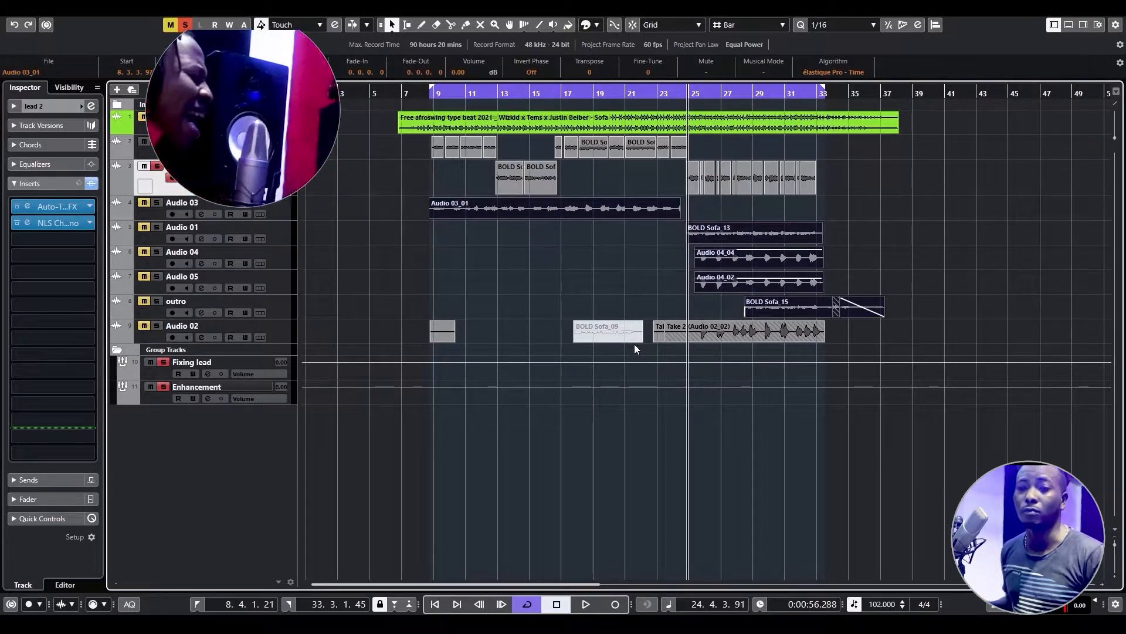
# Solo only the Audio 02 track and show its channel fader in place of the insert effects.
pyautogui.click(158, 327)
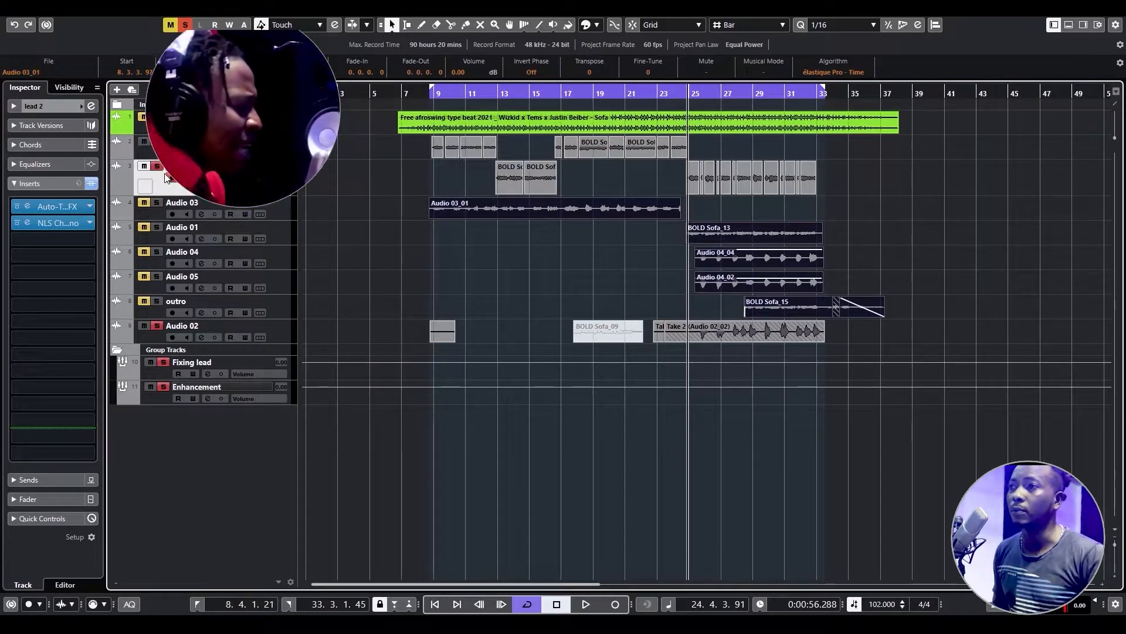
pyautogui.click(276, 328)
pyautogui.click(59, 187)
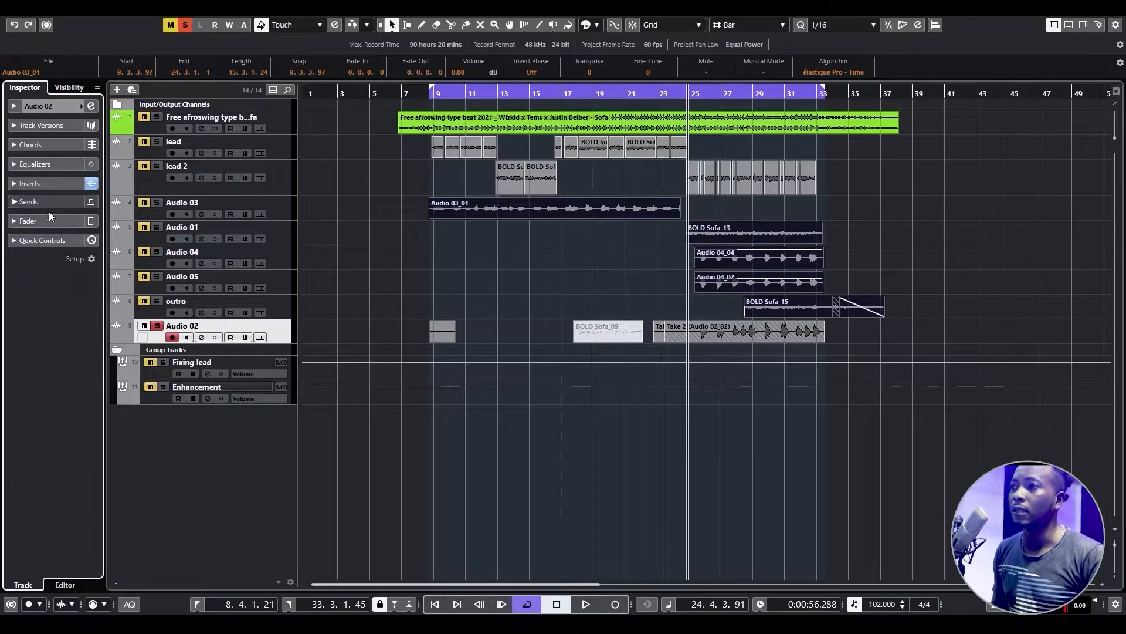
pyautogui.click(48, 221)
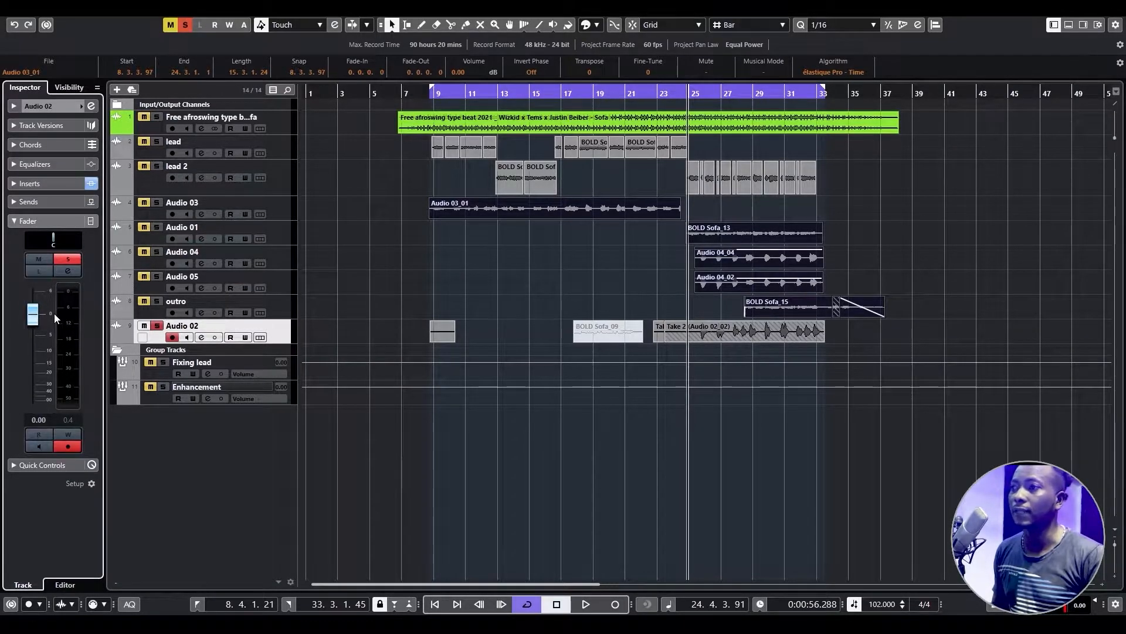
# Lower the Audio 02 track's volume to -6.27 while auditioning it in solo.
pyautogui.moveTo(37, 324); pyautogui.dragTo(36, 346)
pyautogui.press('space')
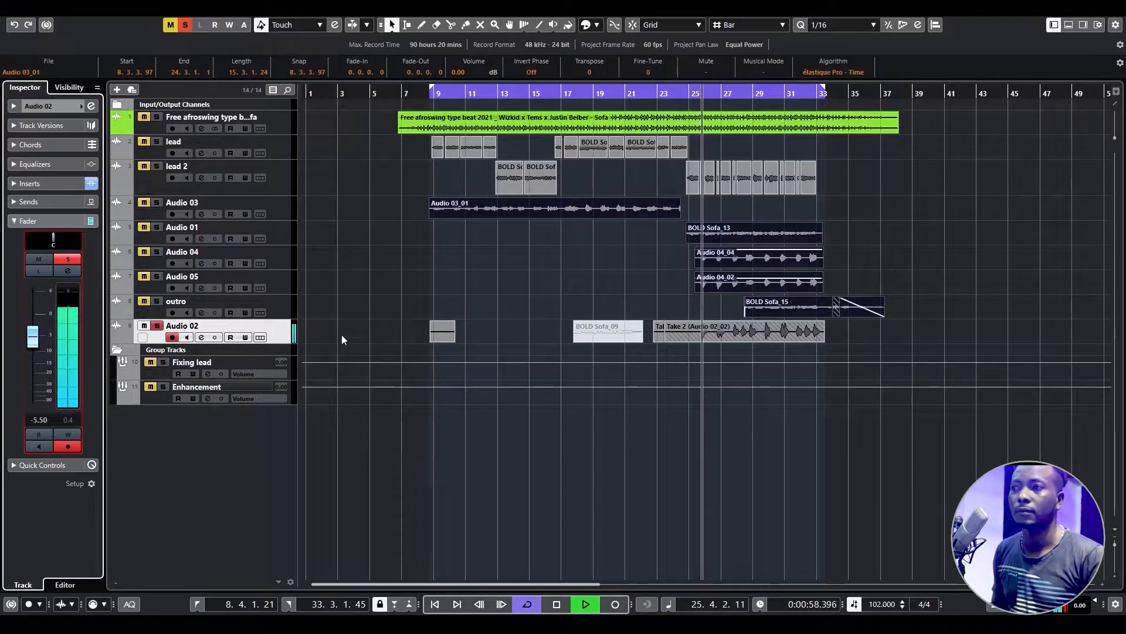
pyautogui.moveTo(29, 343); pyautogui.dragTo(31, 345)
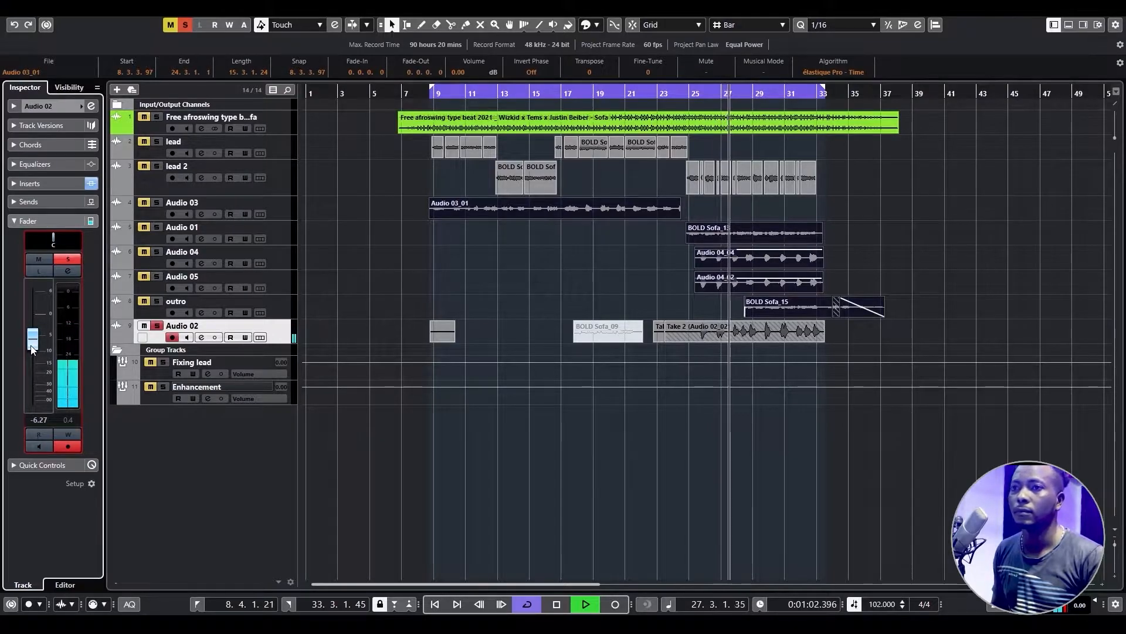
pyautogui.press('space')
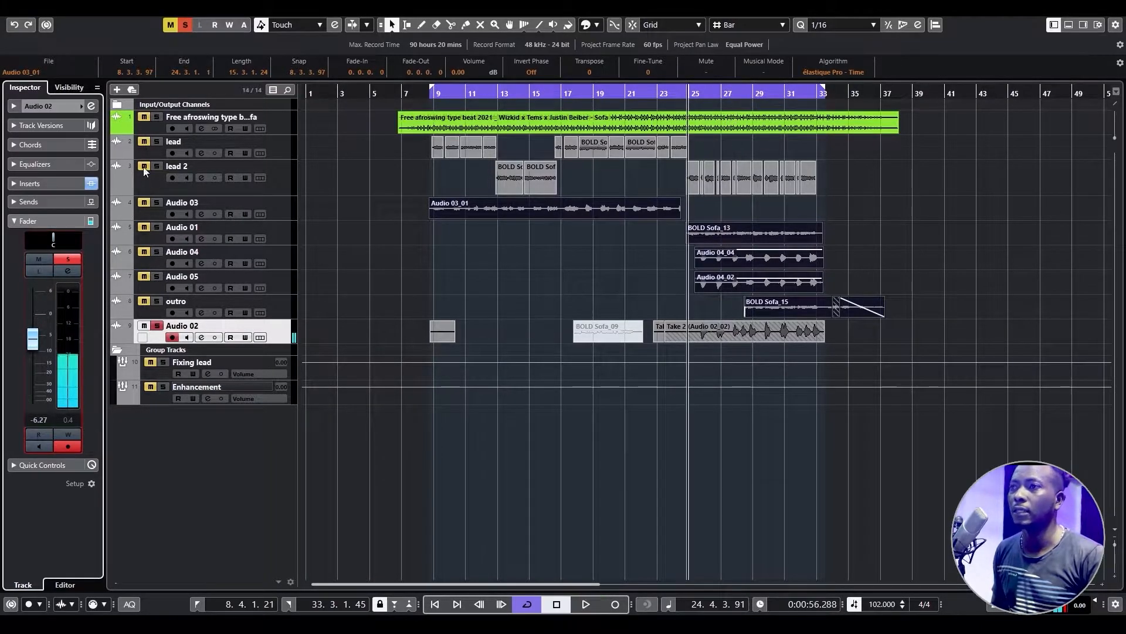
# Solo lead 2 and the beat track alongside Audio 02, and lower Audio 02's volume to -7.30 during playback.
pyautogui.click(143, 167)
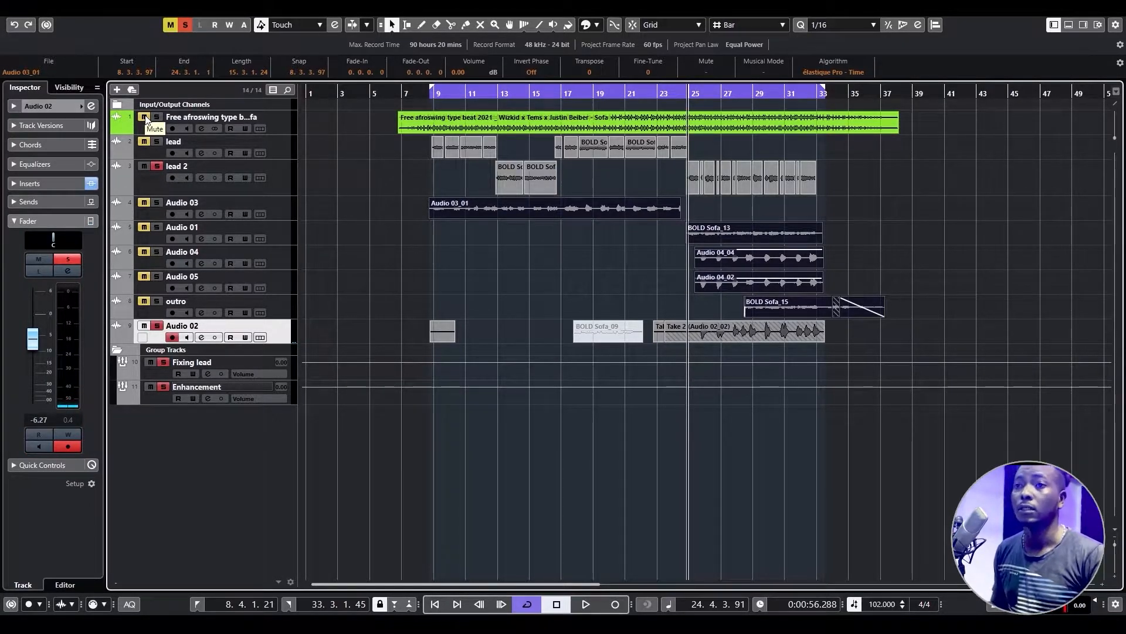
pyautogui.press('space')
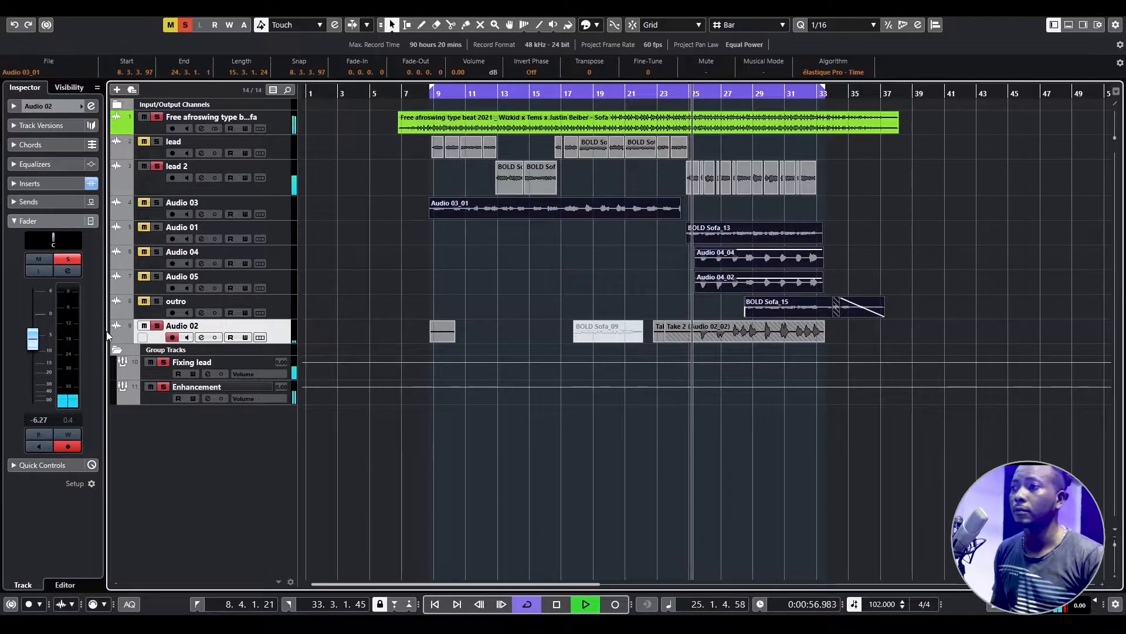
pyautogui.moveTo(36, 349); pyautogui.dragTo(37, 353)
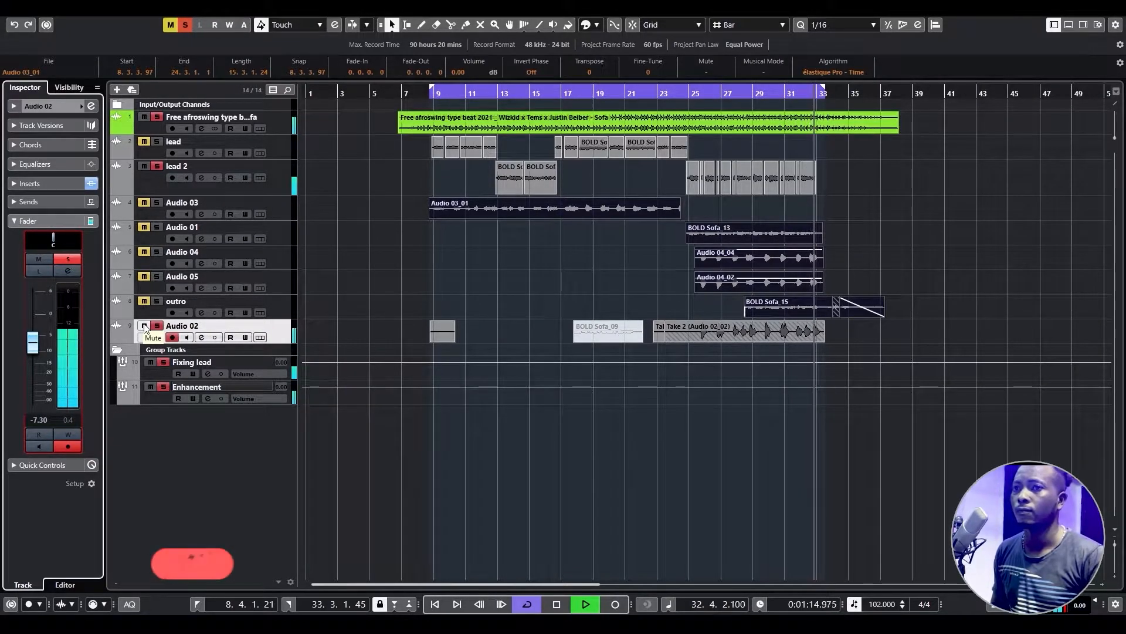
pyautogui.press('space')
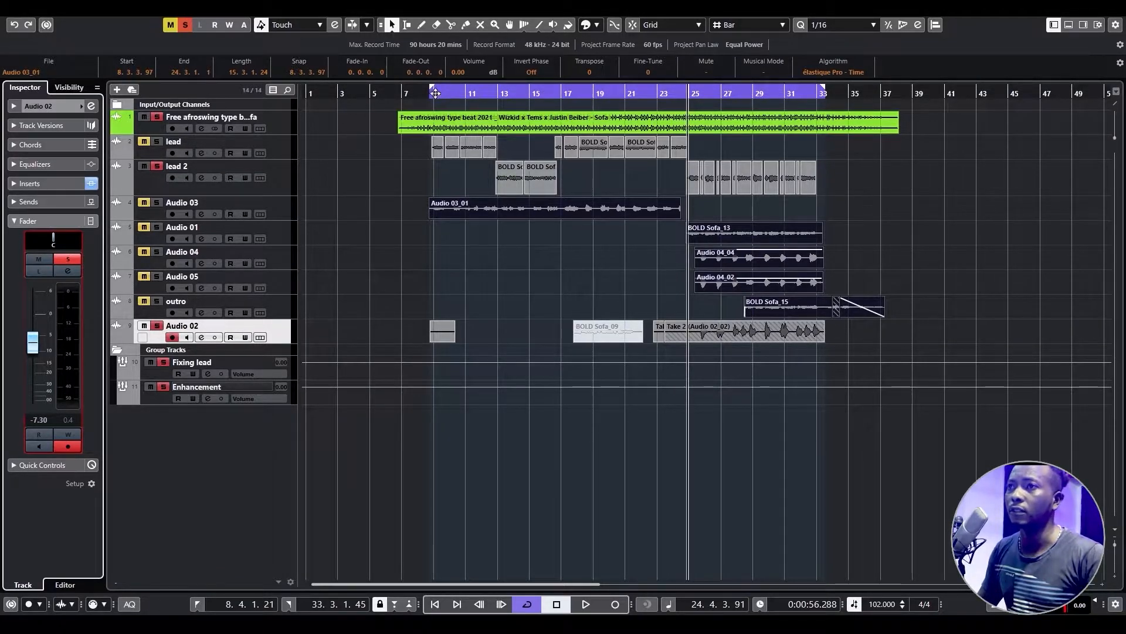
# Move the start of the cycle range to 24.2.2.42, just before the lead 2 section at bar 25.
pyautogui.moveTo(434, 93); pyautogui.dragTo(617, 115)
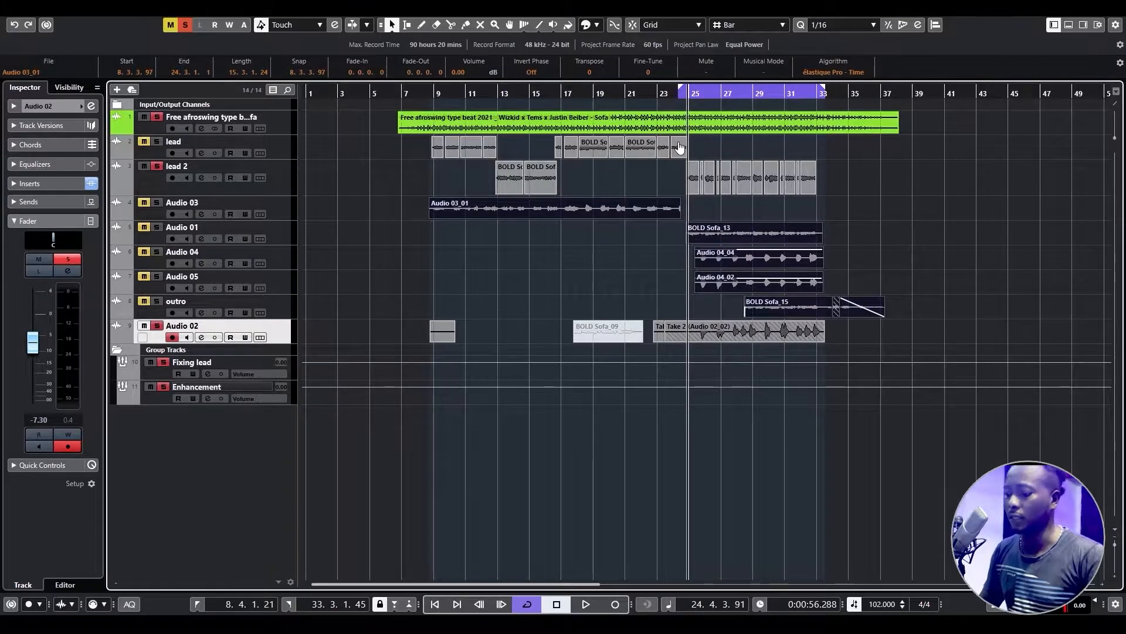
pyautogui.scroll(4, 679, 146)
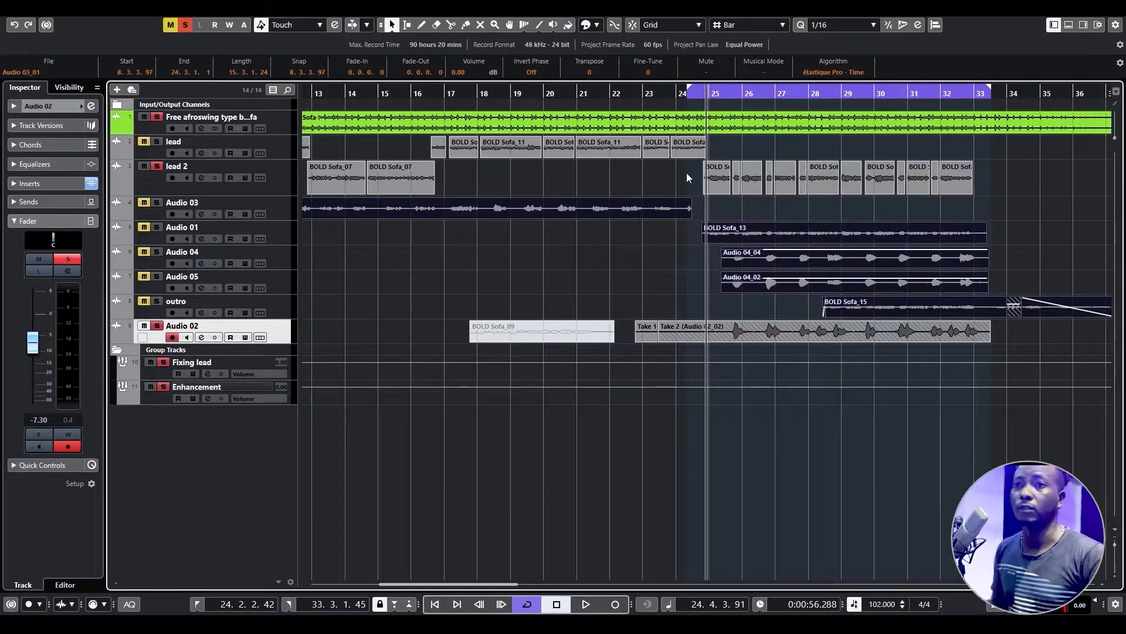
pyautogui.hscroll(5, 554, 194)
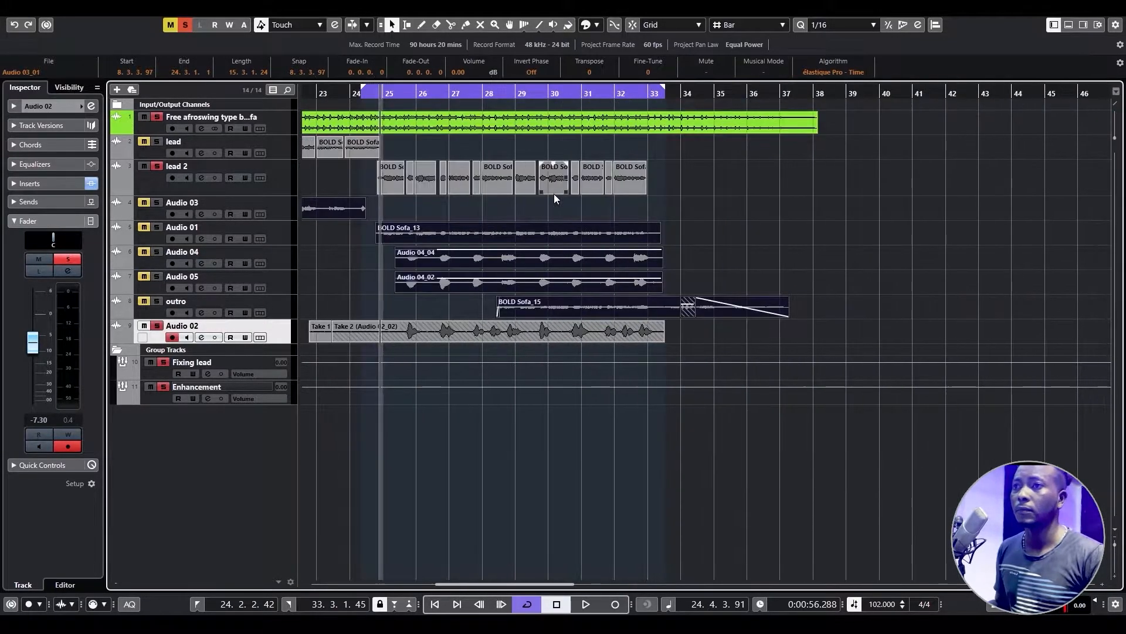
# Reduce the height of the lead 2 track and rename the Audio 01 track as chorus vox.
pyautogui.hscroll(-2, 516, 216)
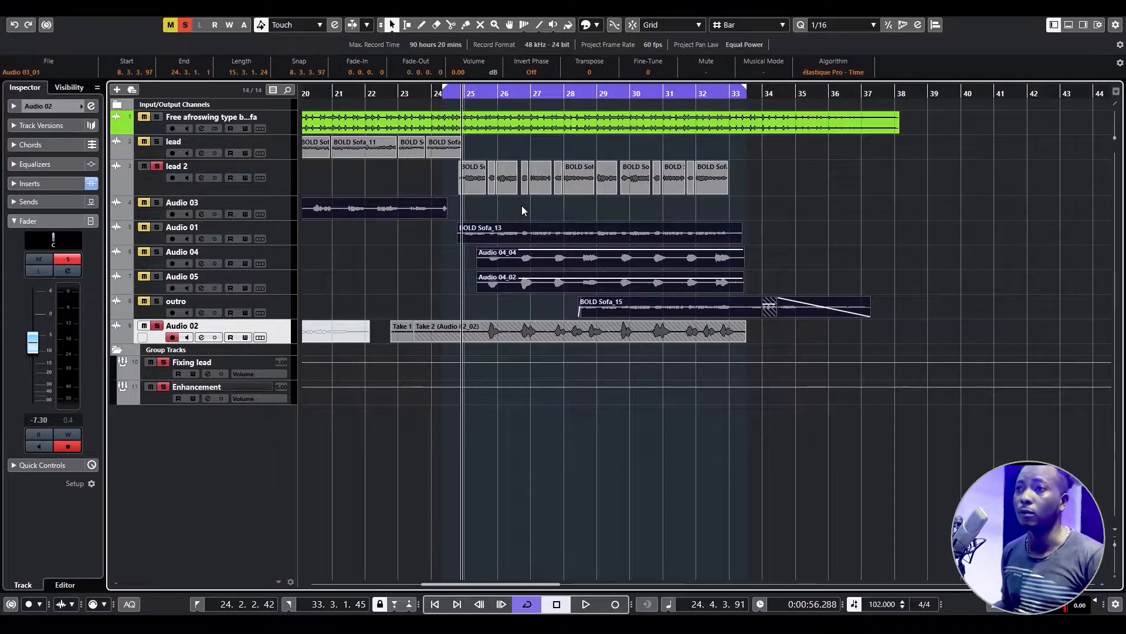
pyautogui.moveTo(282, 195); pyautogui.dragTo(280, 188)
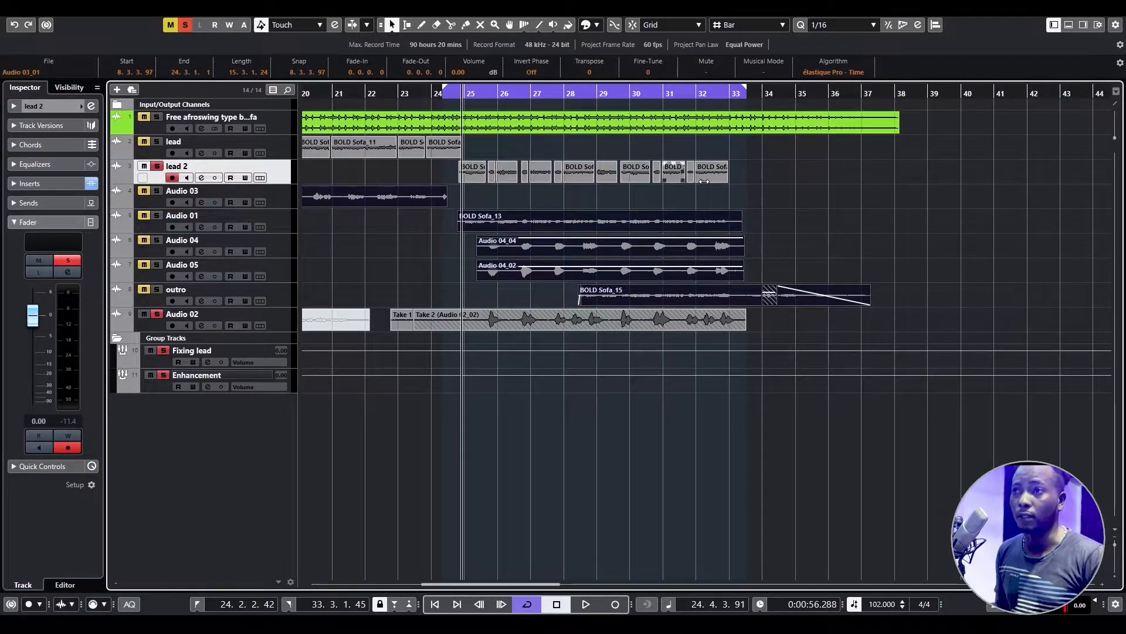
pyautogui.click(283, 224)
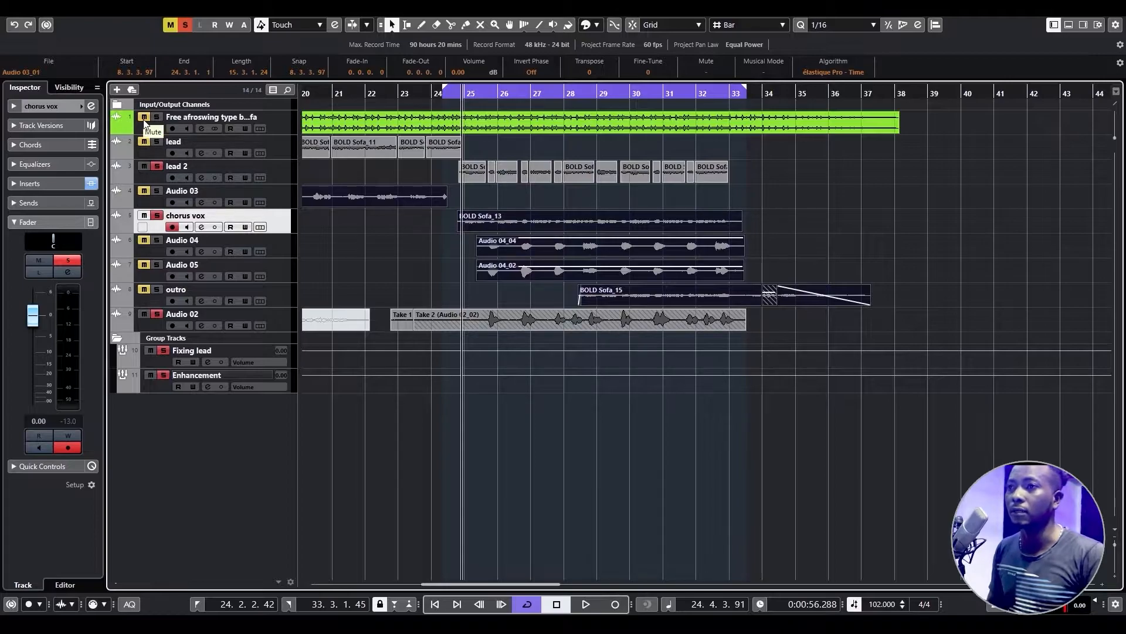
# Play the cycle section and leave only chorus vox soloed by unsoloing Audio 02, lead 2 and the group tracks.
pyautogui.press('space')
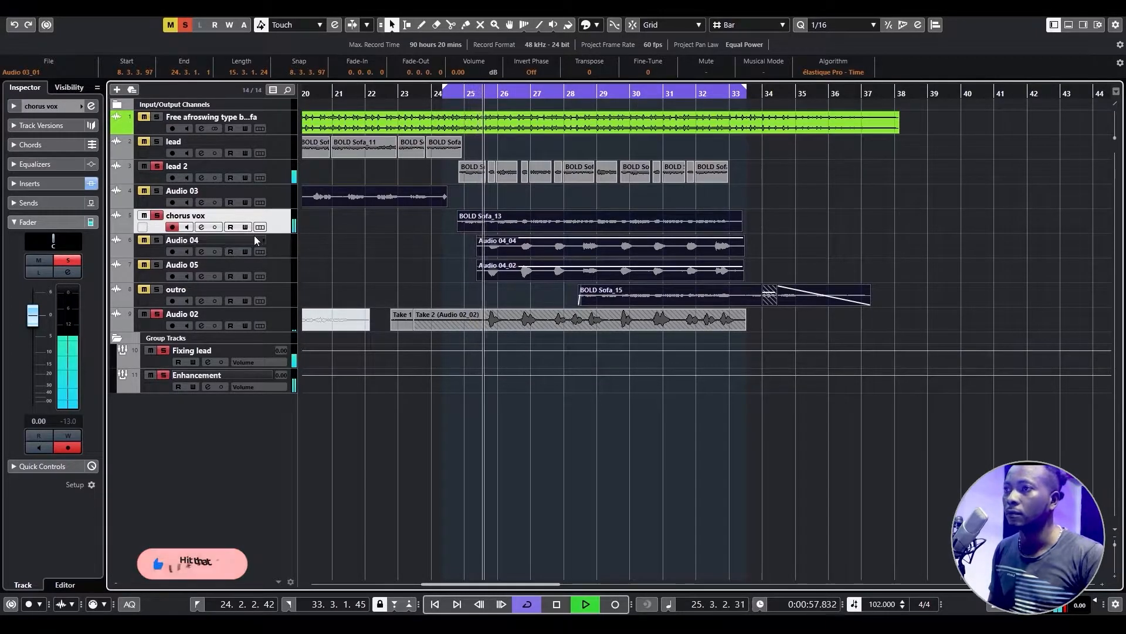
pyautogui.click(144, 314)
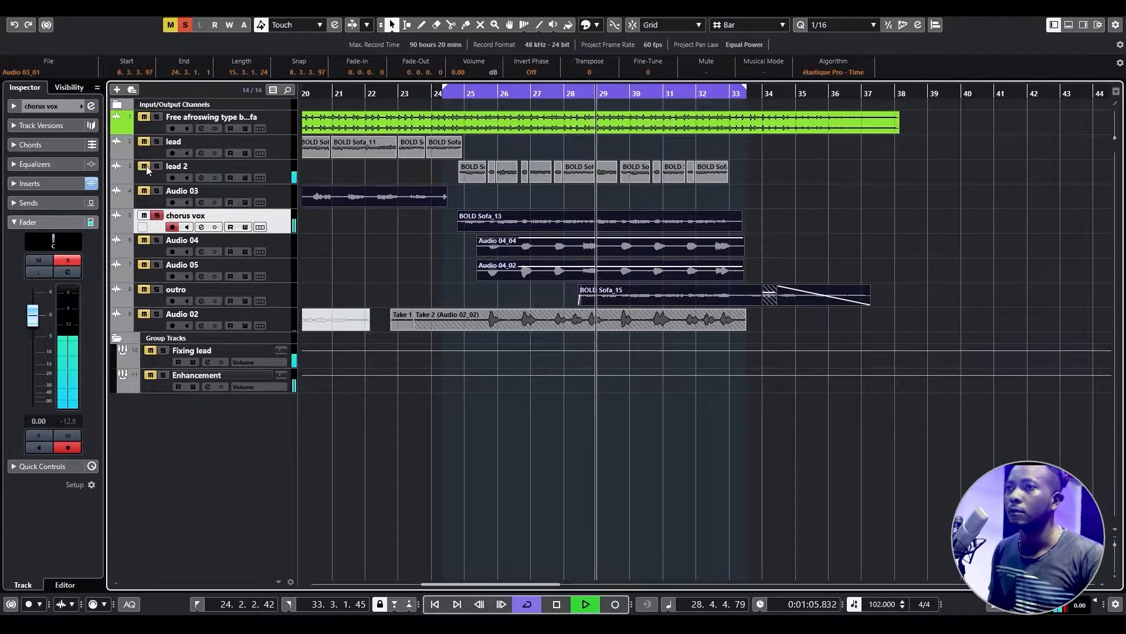
pyautogui.press('space')
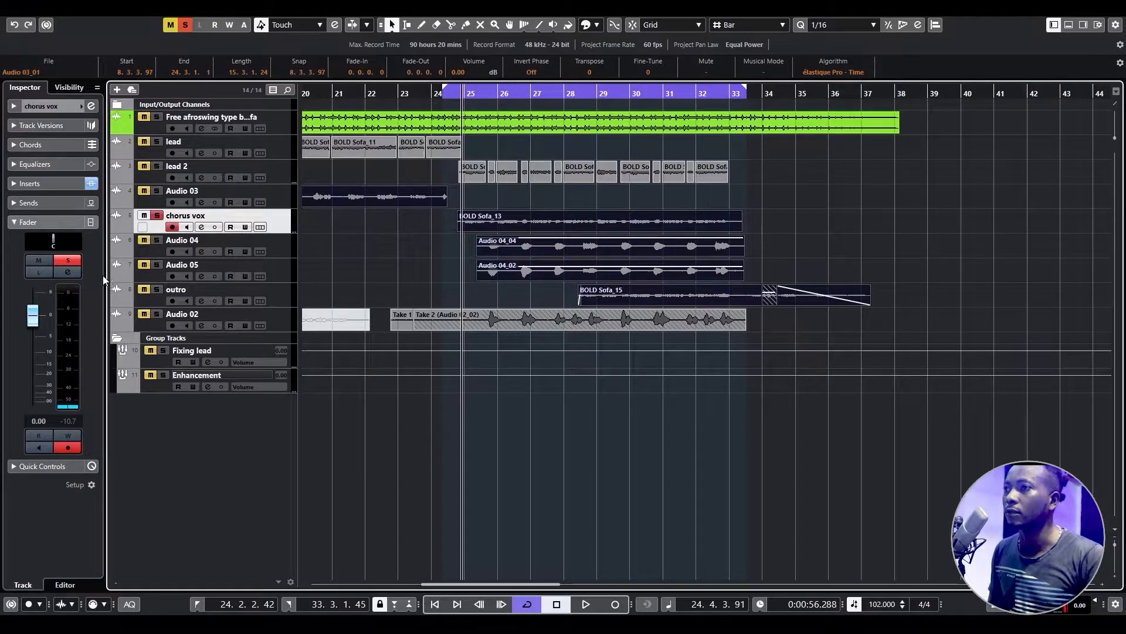
# Show the chorus vox insert effects, audition them, and remove Vocal Rider Live Mono from the second insert slot.
pyautogui.click(44, 184)
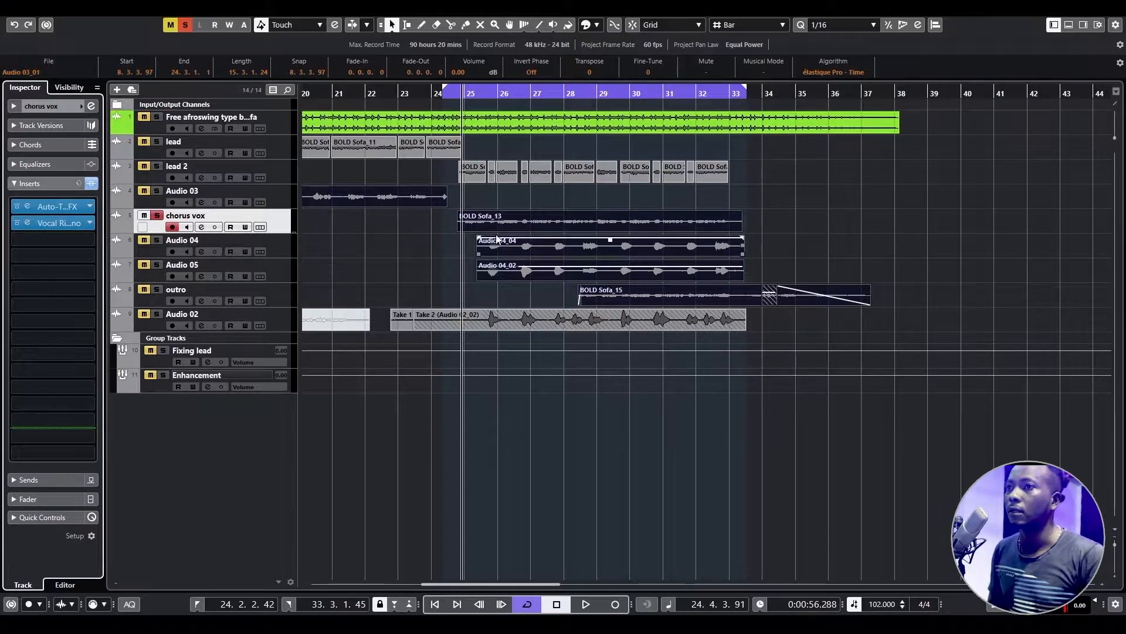
pyautogui.press('space')
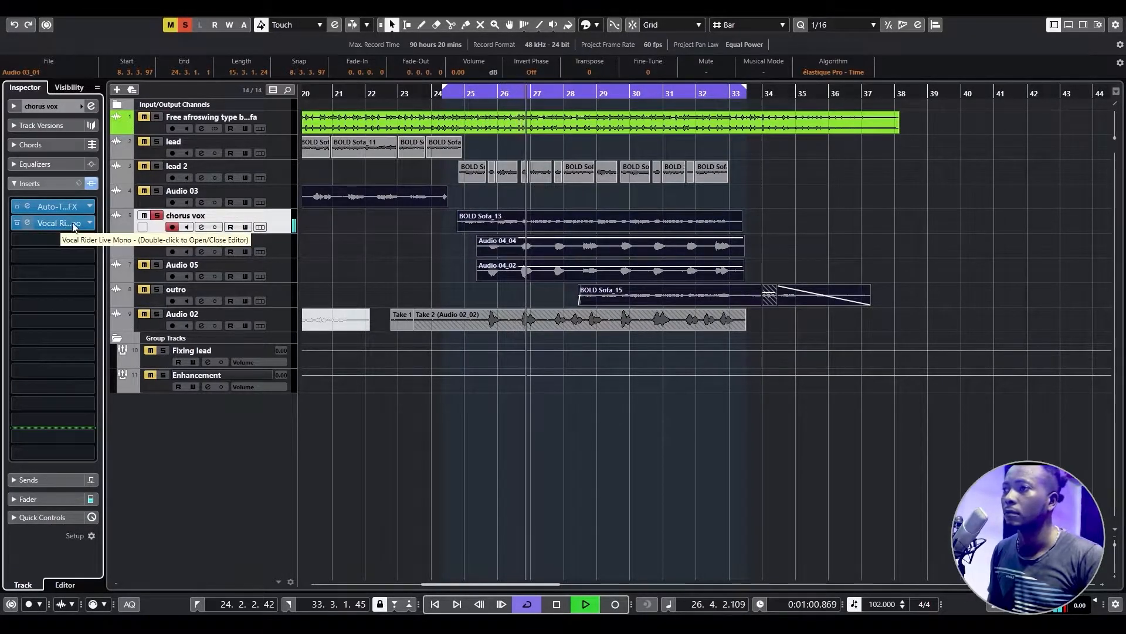
pyautogui.press('space')
pyautogui.moveTo(57, 223); pyautogui.dragTo(226, 424)
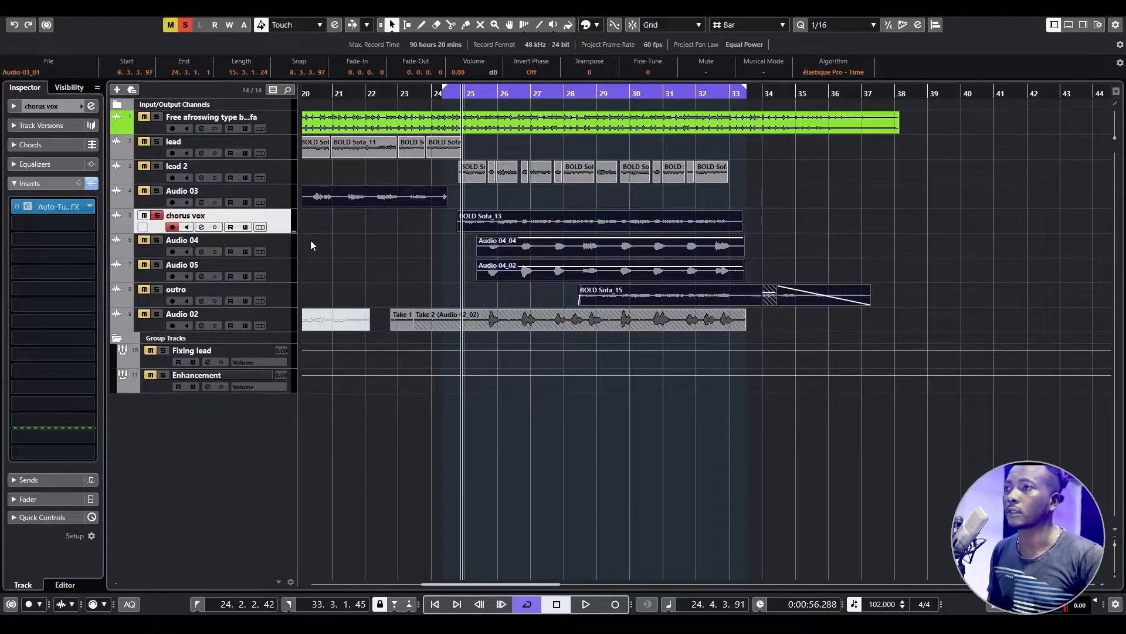
# Examine the Auto-Tune EFX+ pitch correction settings on chorus vox and audition the track with that effect alone.
pyautogui.moveTo(334, 613); pyautogui.dragTo(585, 94)
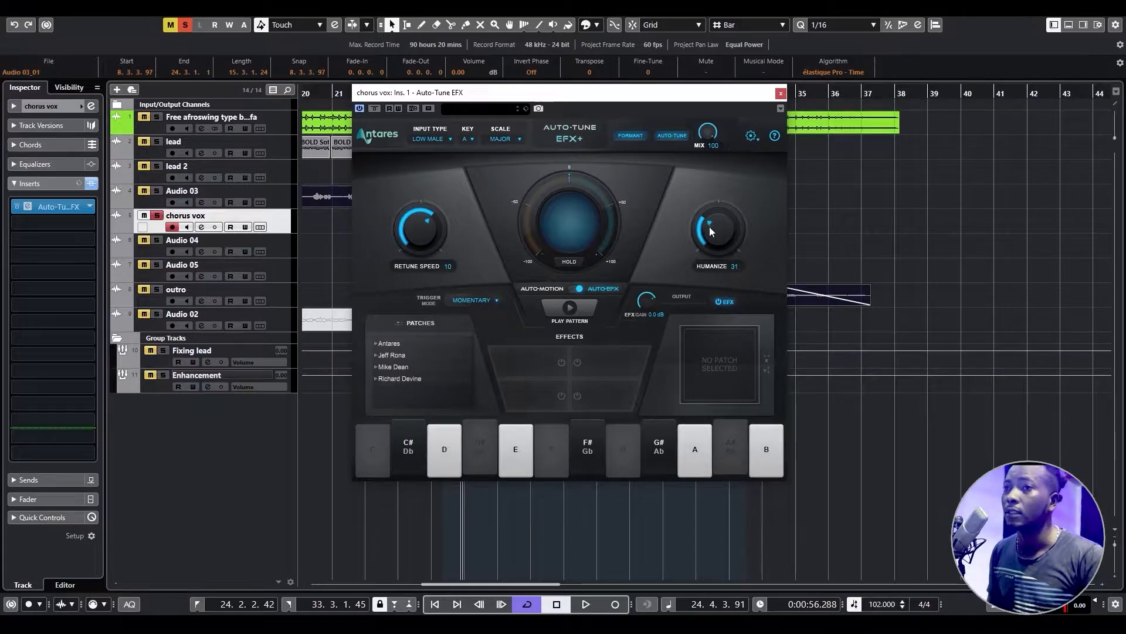
pyautogui.click(781, 93)
pyautogui.press('space')
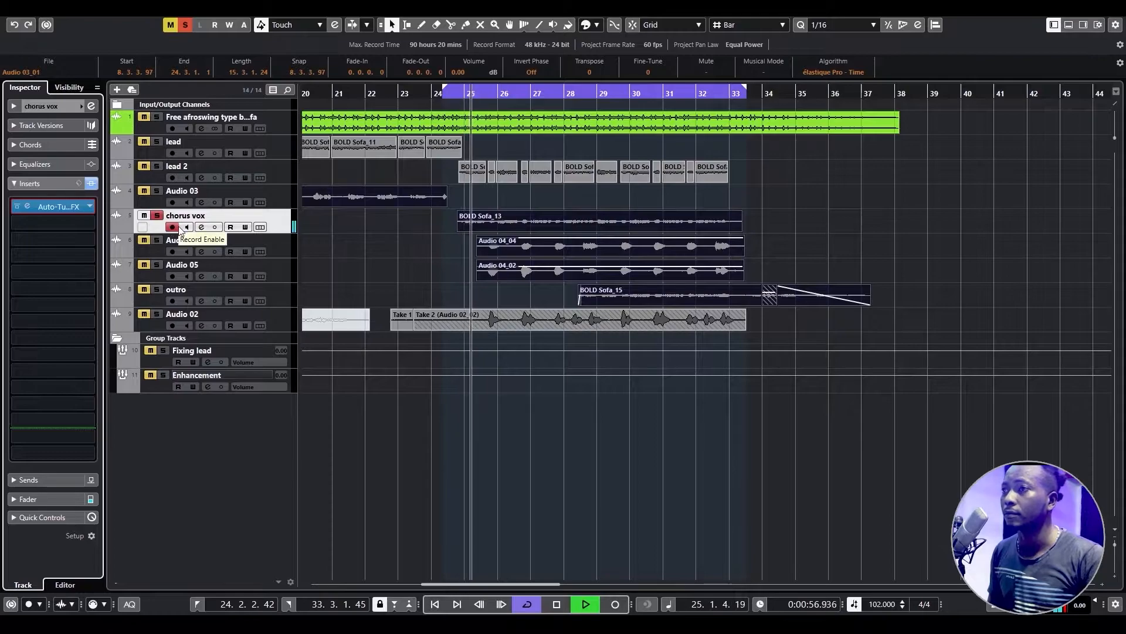
pyautogui.press('space')
# Insert FabFilter Pro-Q (Mono) in chorus vox's second slot and set its analyzer to Pre+Post during playback.
pyautogui.click(76, 225)
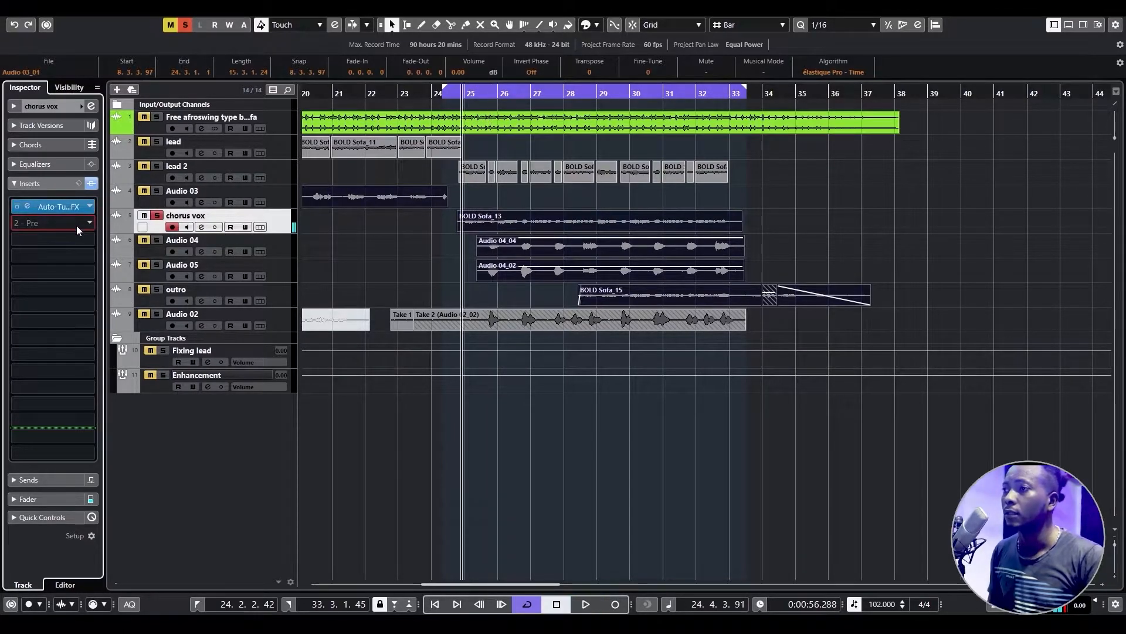
pyautogui.click(28, 376)
pyautogui.click(58, 508)
pyautogui.moveTo(407, 209); pyautogui.dragTo(634, 203)
pyautogui.press('space')
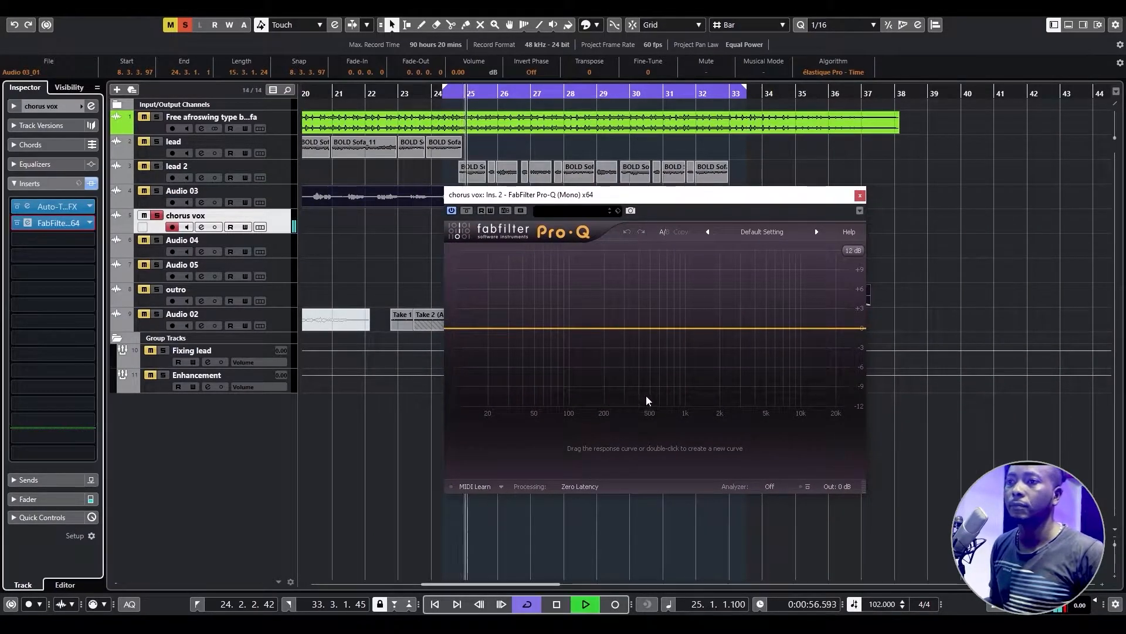
pyautogui.click(770, 488)
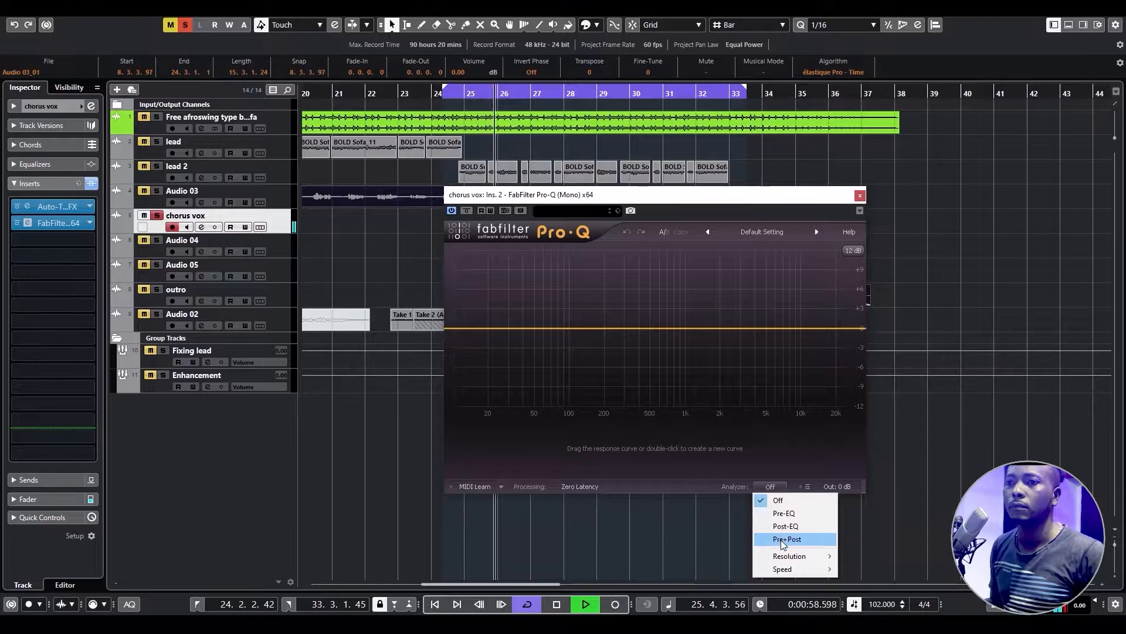
pyautogui.click(774, 538)
# Add a Low Cut band in the chorus vox Pro-Q at about 109 Hz with a Q of about 0.79.
pyautogui.doubleClick(553, 333)
pyautogui.rightClick(552, 333)
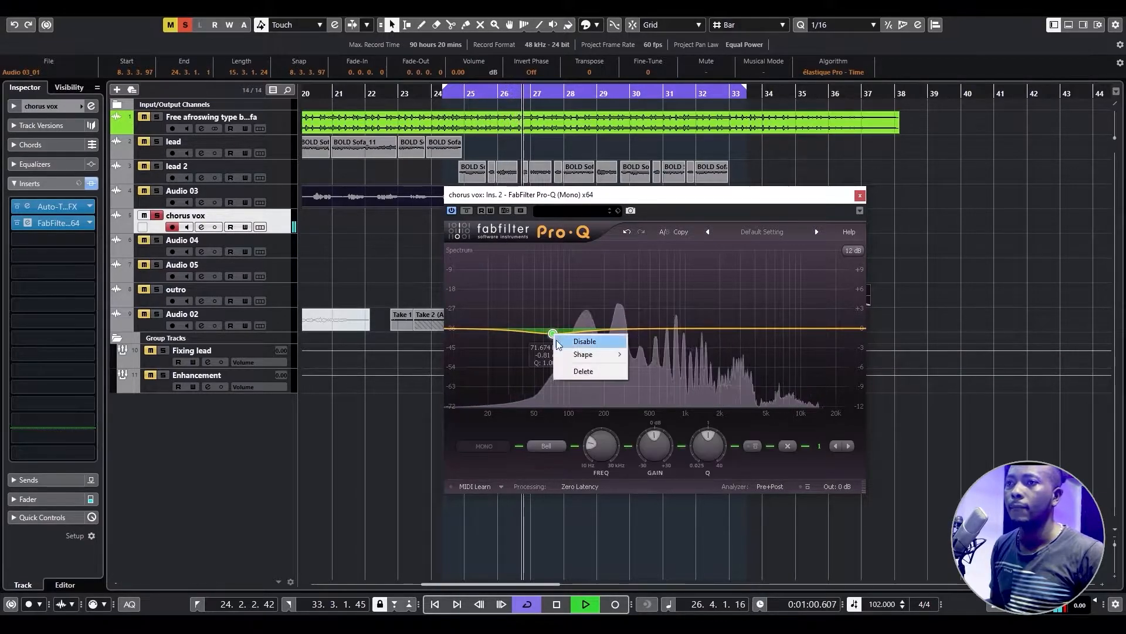
pyautogui.moveTo(605, 356)
pyautogui.click(651, 381)
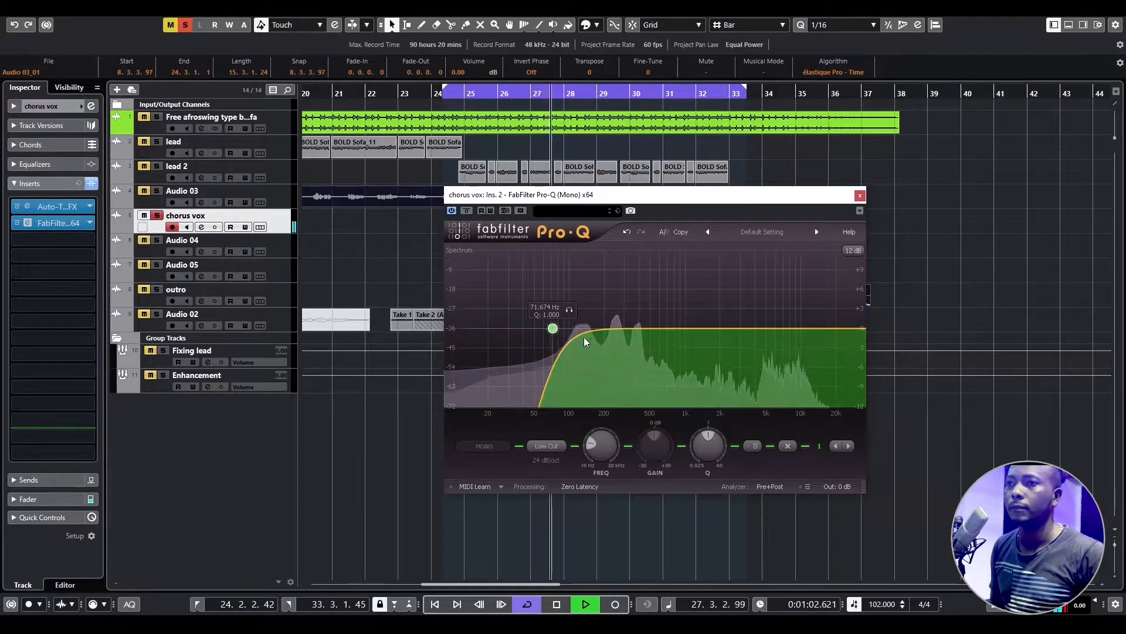
pyautogui.moveTo(573, 313); pyautogui.dragTo(580, 340)
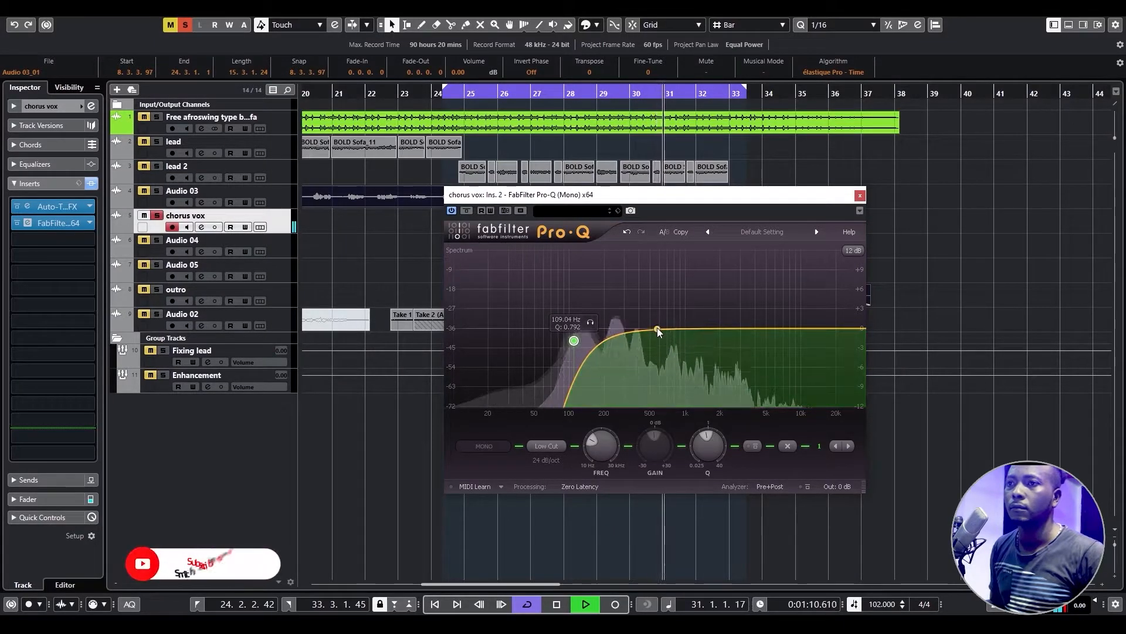
# Add two bell cuts in Pro-Q: about -2.8 dB at 366 Hz and about -3.4 dB at 800 Hz.
pyautogui.click(658, 332)
pyautogui.moveTo(677, 350)
pyautogui.mouseDown()
pyautogui.moveTo(648, 367)
pyautogui.moveTo(635, 340)
pyautogui.moveTo(691, 315)
pyautogui.moveTo(698, 295)
pyautogui.moveTo(688, 295)
pyautogui.moveTo(675, 341)
pyautogui.mouseUp()
pyautogui.scroll(3, 691, 313)
pyautogui.click(707, 287)
pyautogui.scroll(3, 675, 341)
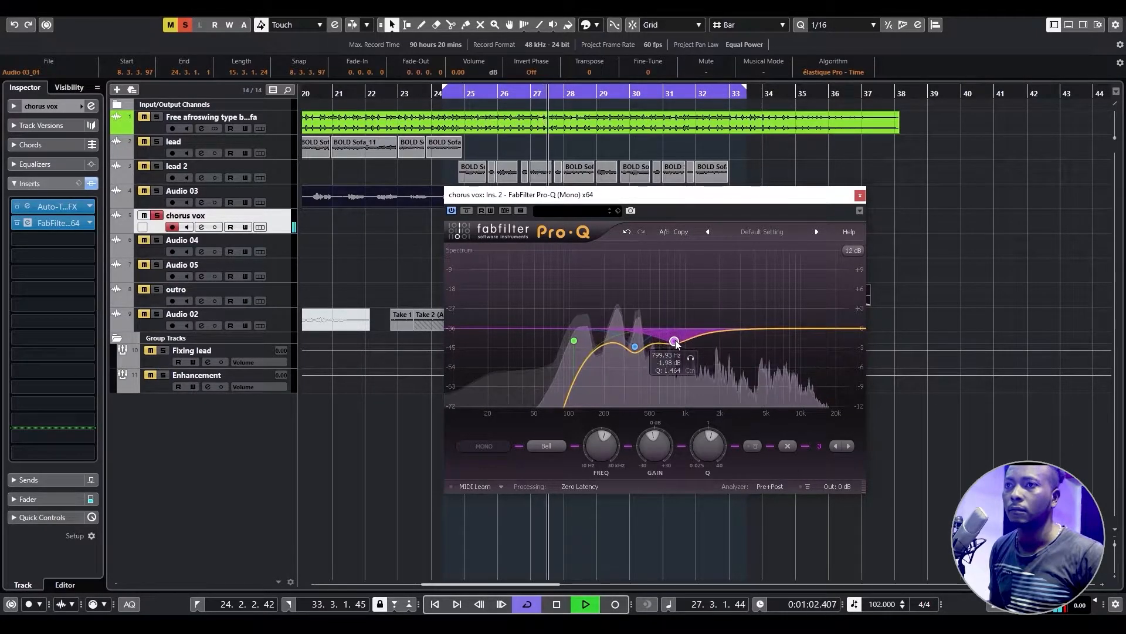
pyautogui.scroll(3, 676, 343)
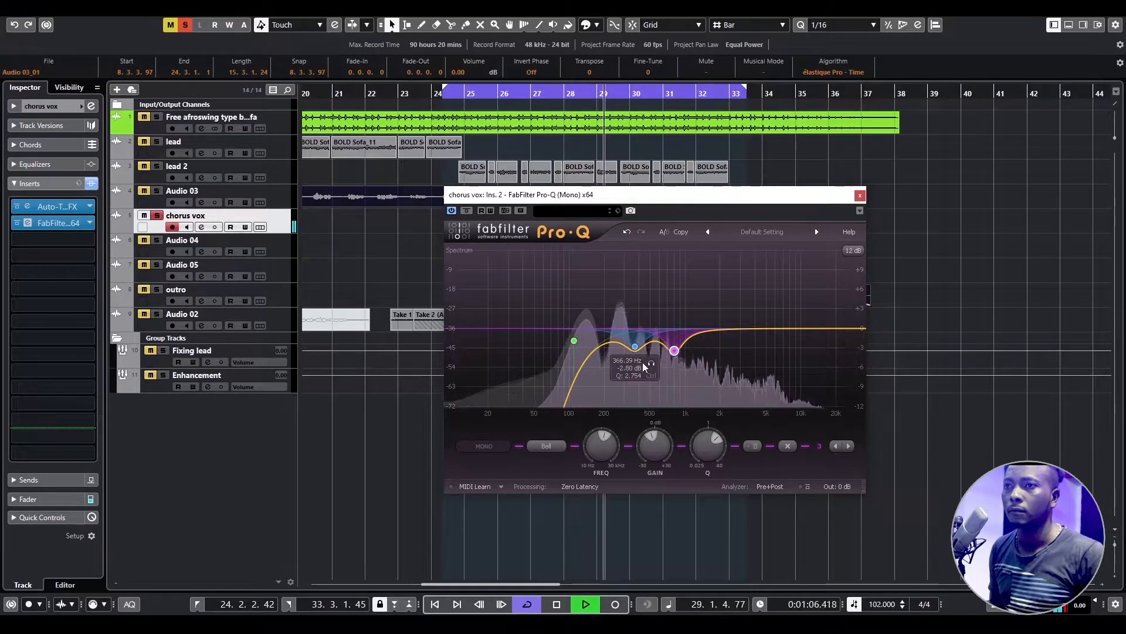
# Refine the lower bell cut to about 362 Hz, -3.79 dB and Q 3.83 while auditioning the band.
pyautogui.click(652, 365)
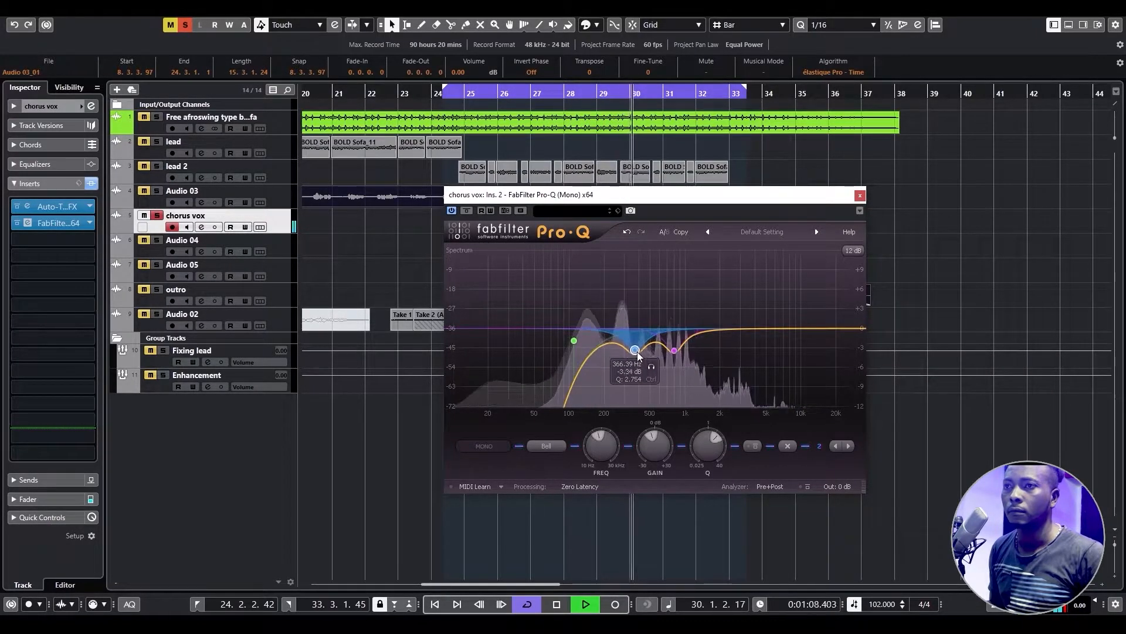
pyautogui.moveTo(635, 347); pyautogui.dragTo(638, 356)
pyautogui.scroll(3, 636, 353)
pyautogui.click(650, 369)
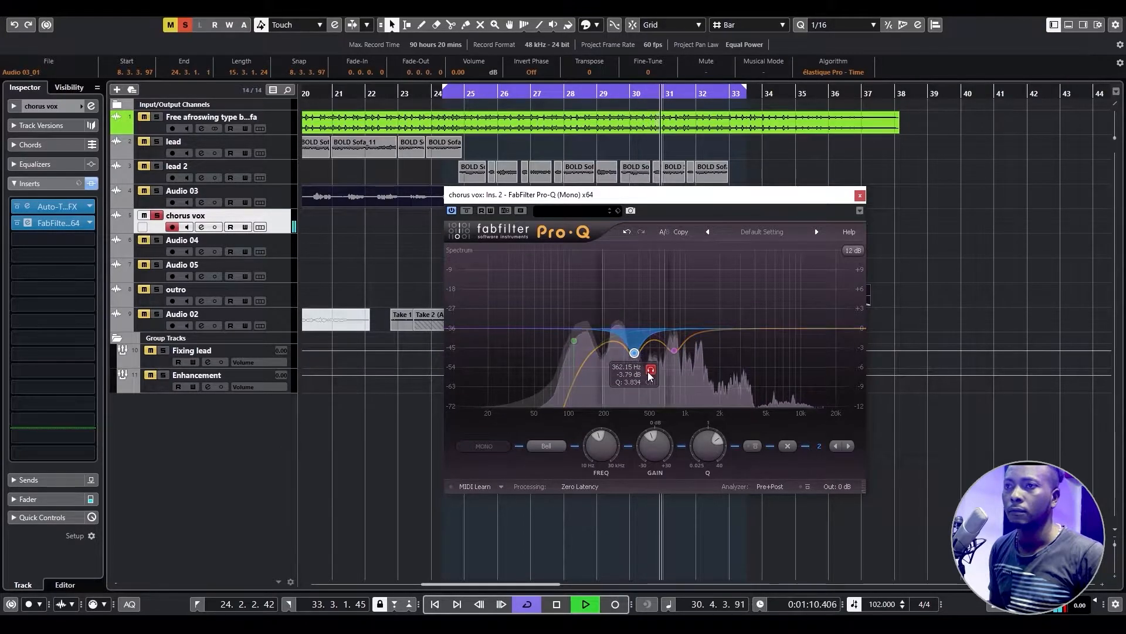
# Sweep a narrow boosted bell band through the upper mids and turn it into a -3.20 dB cut at about 2720 Hz.
pyautogui.doubleClick(722, 326)
pyautogui.moveTo(722, 326); pyautogui.dragTo(748, 277)
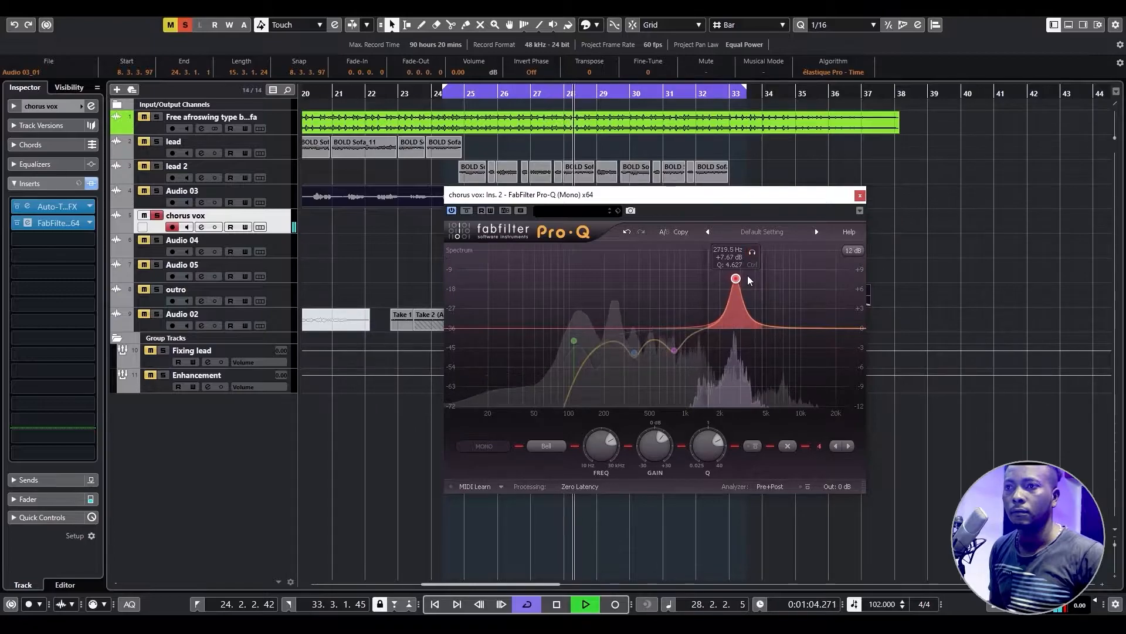
pyautogui.moveTo(648, 429); pyautogui.dragTo(648, 458)
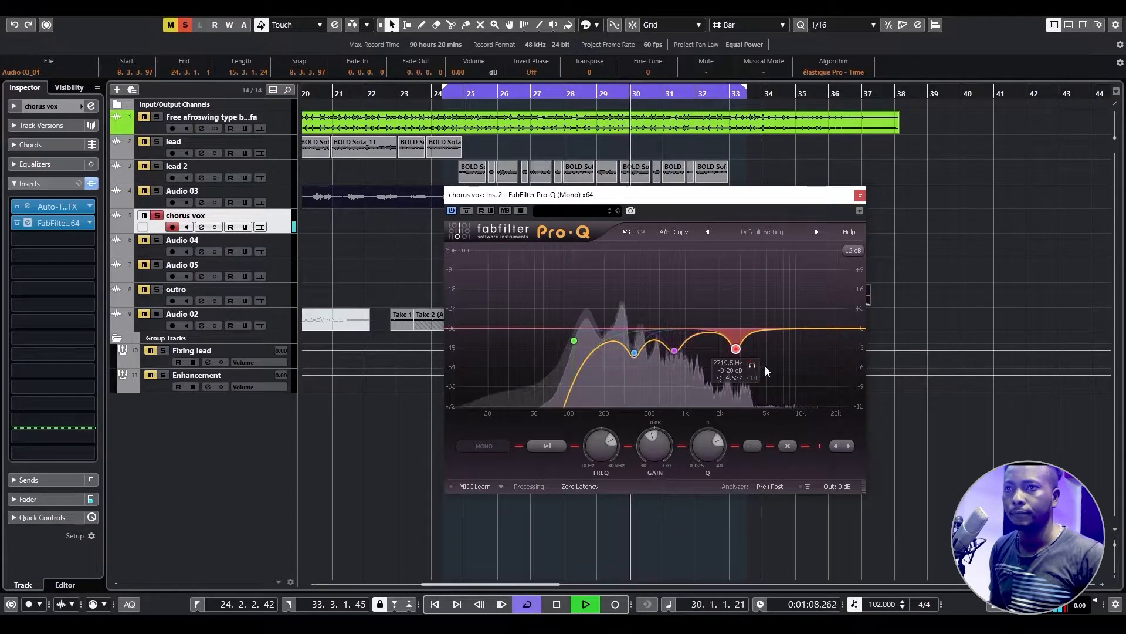
# Add a high-frequency bell cut of about -4.03 dB at 5667 Hz with Q 4.59, and close the equalizer.
pyautogui.moveTo(773, 330); pyautogui.dragTo(798, 290)
pyautogui.moveTo(778, 312); pyautogui.dragTo(786, 346)
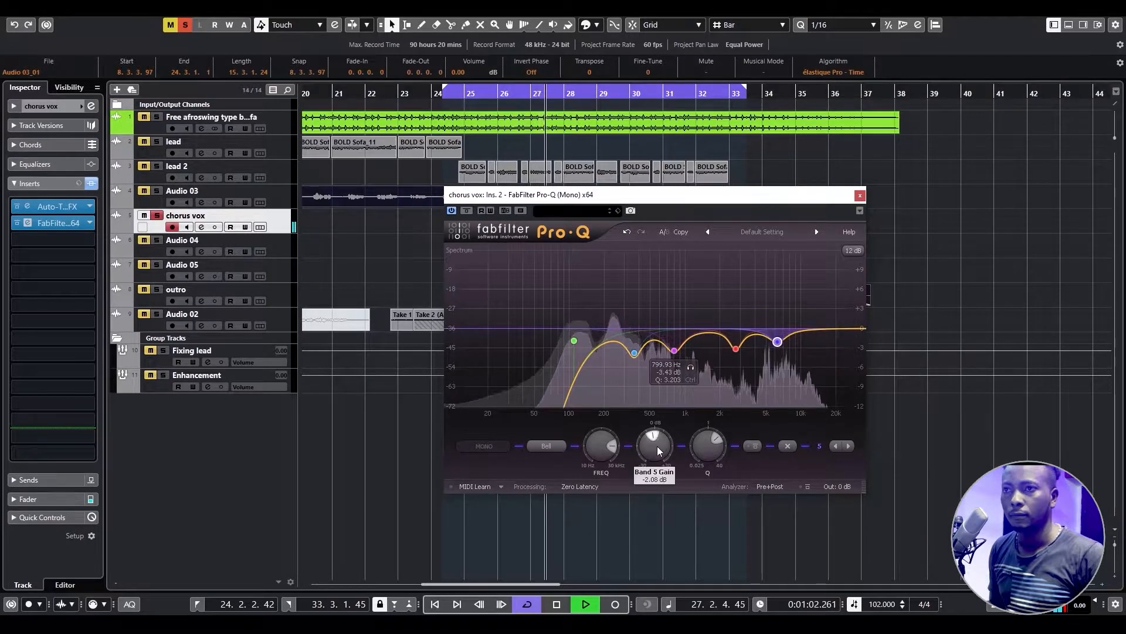
pyautogui.moveTo(655, 447); pyautogui.dragTo(653, 422)
pyautogui.moveTo(797, 242); pyautogui.dragTo(793, 282)
pyautogui.scroll(2, 780, 285)
pyautogui.moveTo(655, 449); pyautogui.dragTo(654, 484)
pyautogui.moveTo(786, 375); pyautogui.dragTo(793, 378)
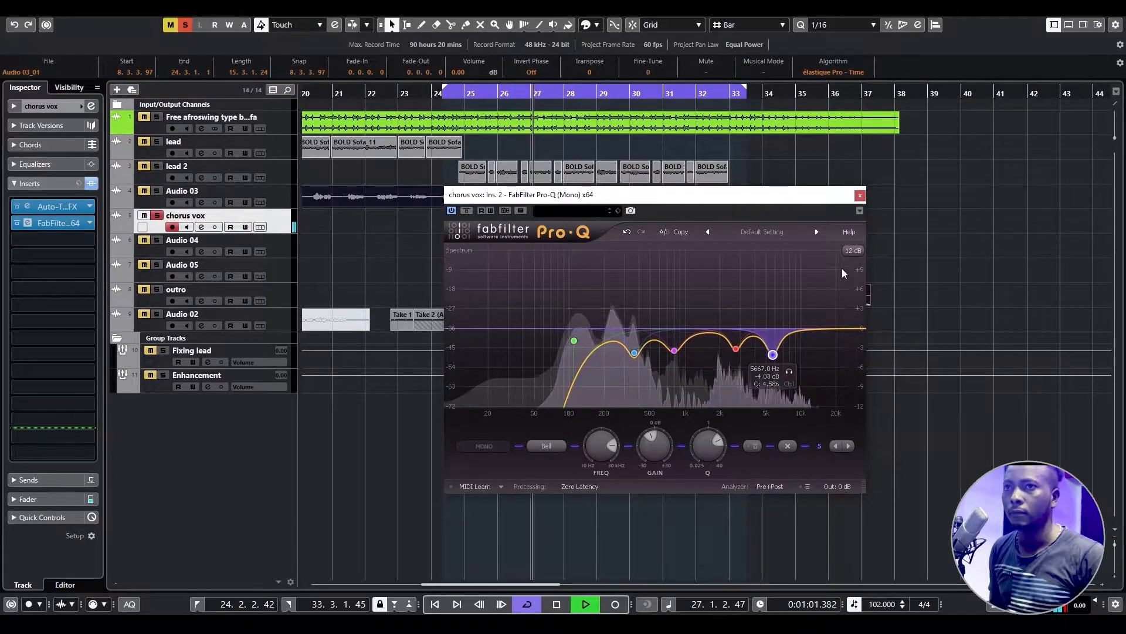
pyautogui.click(860, 195)
# Compare chorus vox with all its inserts bypassed and active during playback, and recheck the Pro-Q equalizer.
pyautogui.click(92, 183)
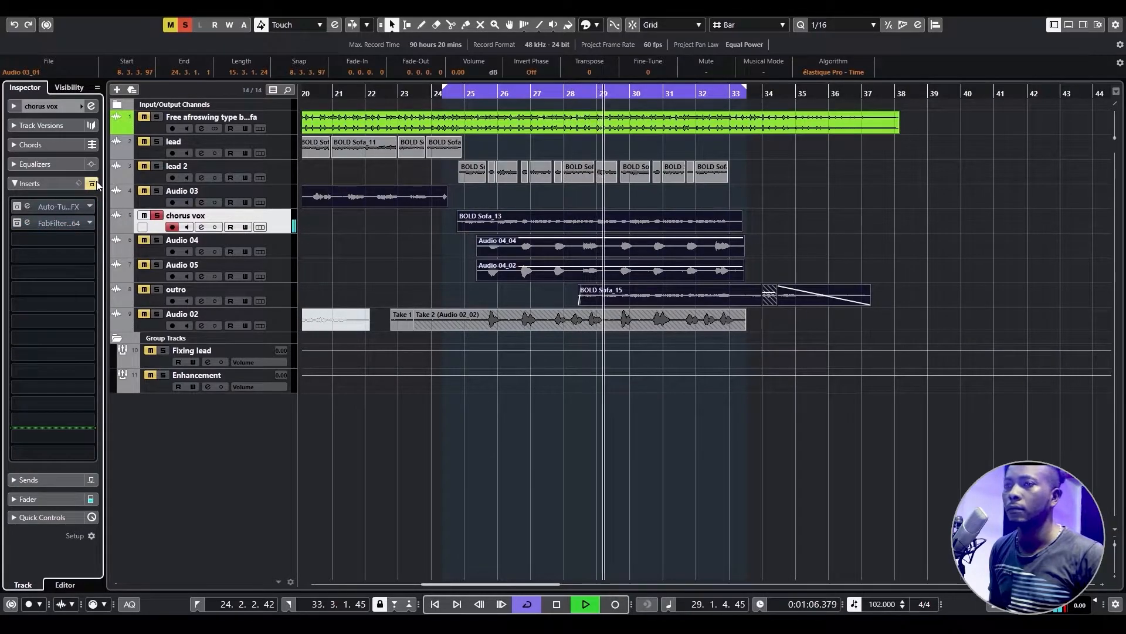
pyautogui.click(93, 183)
pyautogui.press('space')
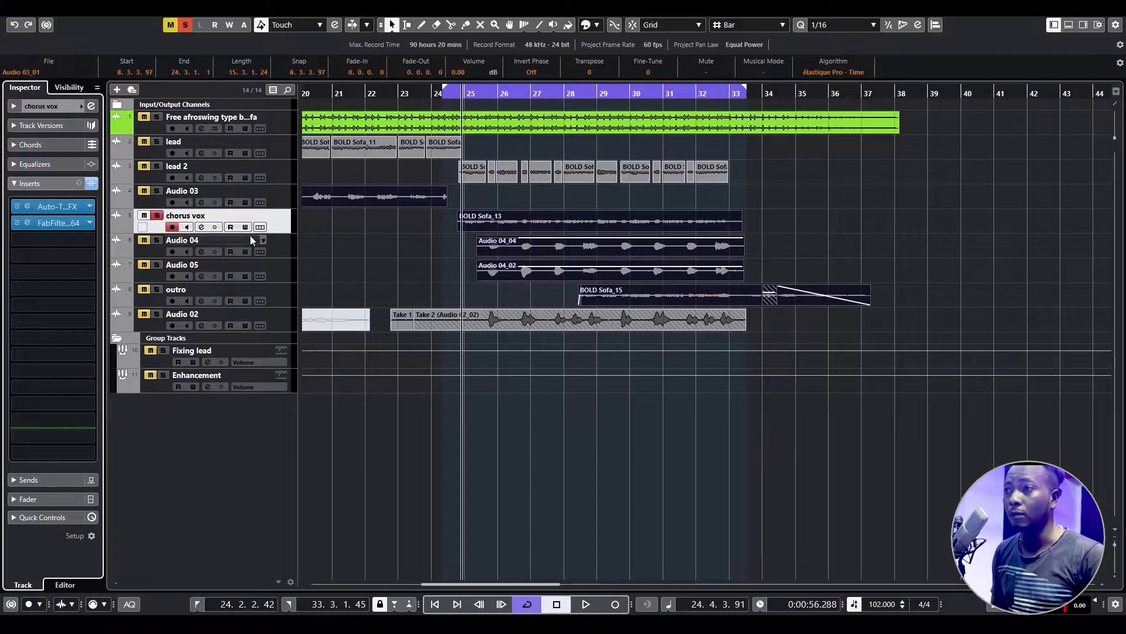
pyautogui.click(58, 224)
pyautogui.click(859, 195)
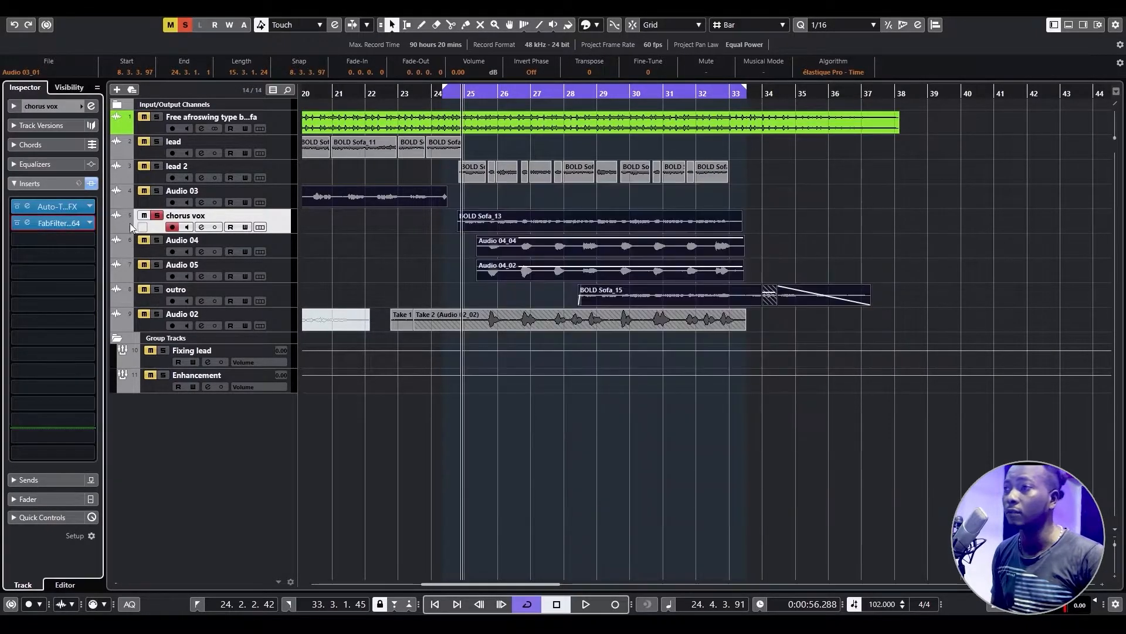
# Add a second Pro-Q in chorus vox's third insert slot with a bell cut of about -3.43 dB at 174 Hz.
pyautogui.moveTo(50, 224); pyautogui.dragTo(51, 237)
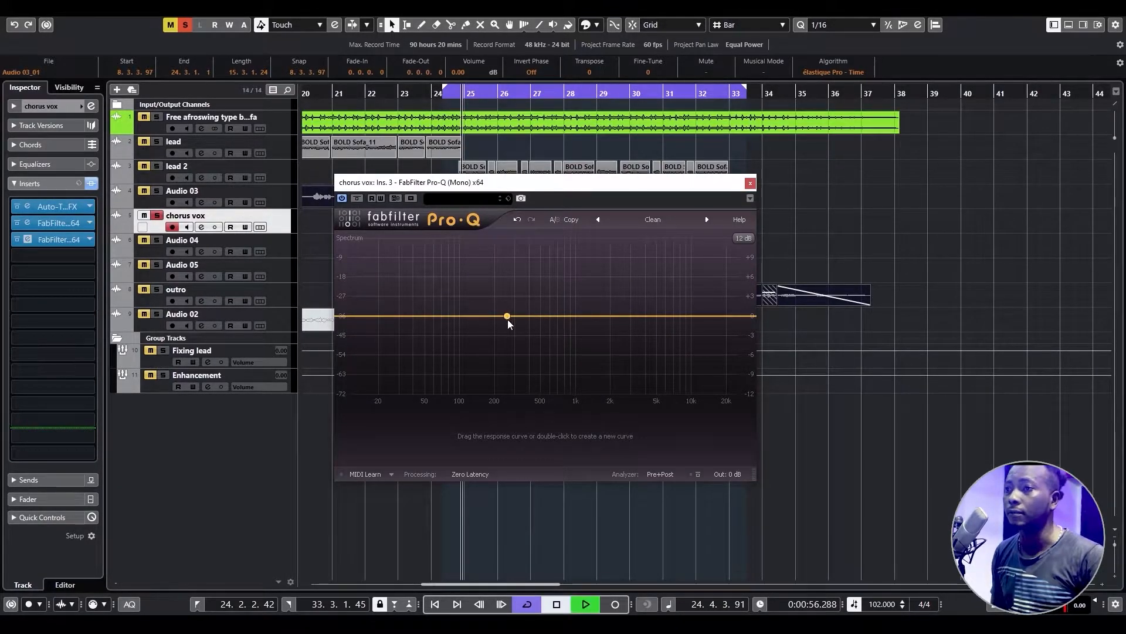
pyautogui.moveTo(499, 317); pyautogui.dragTo(491, 334)
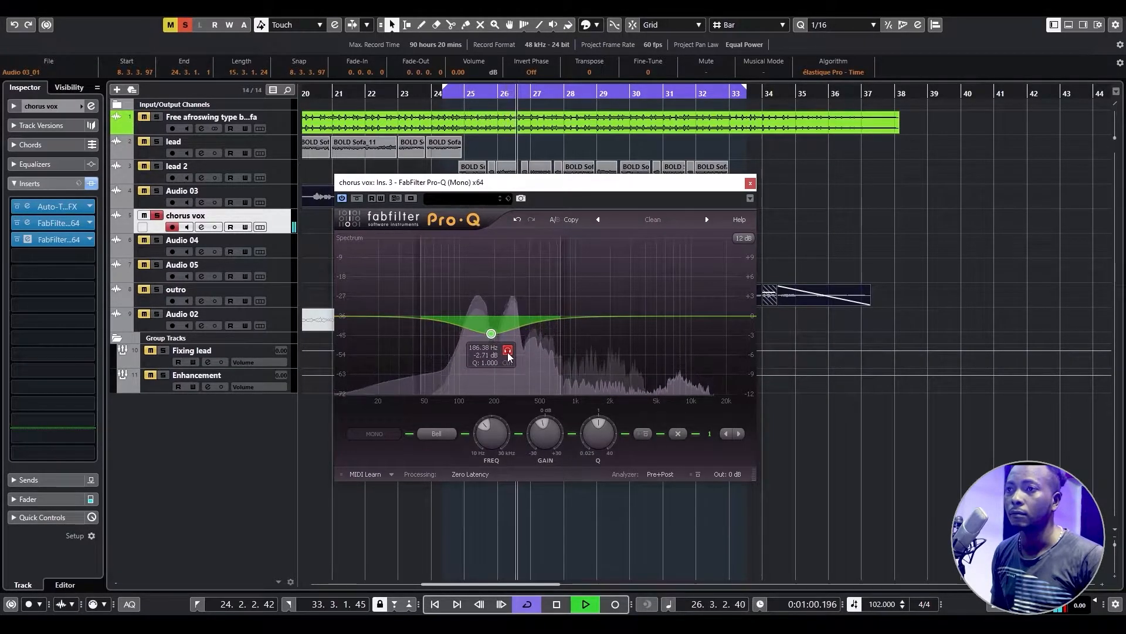
pyautogui.moveTo(492, 334); pyautogui.dragTo(488, 338)
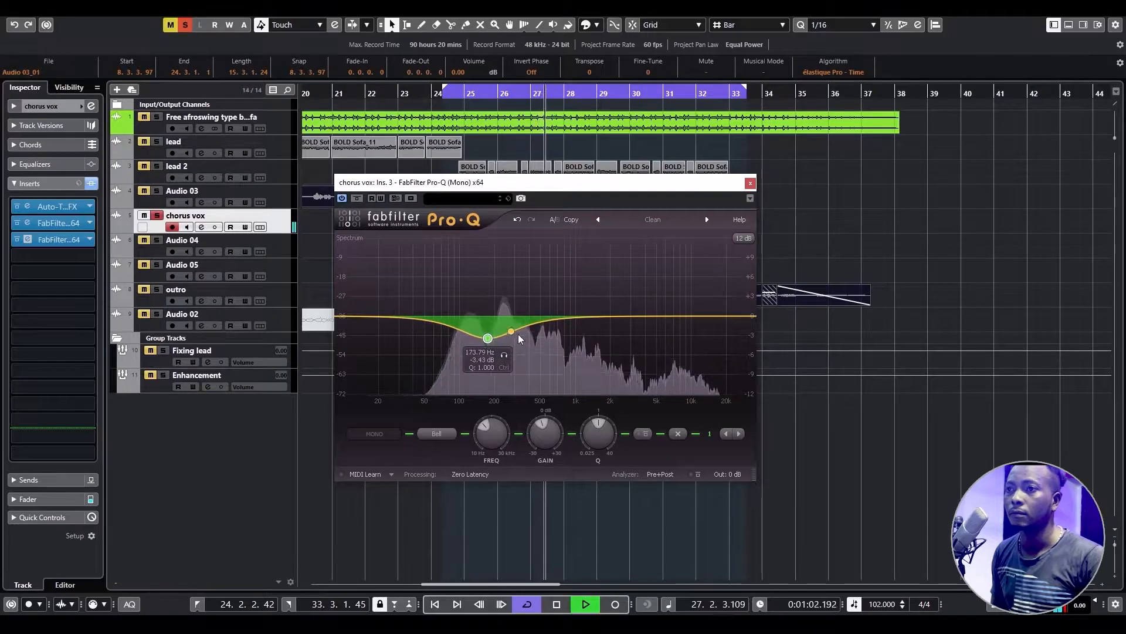
# Add a bell cut of about -2.26 dB at 3200 Hz in the third-slot Pro-Q and audition the plug-in's effect.
pyautogui.moveTo(607, 318); pyautogui.dragTo(657, 369)
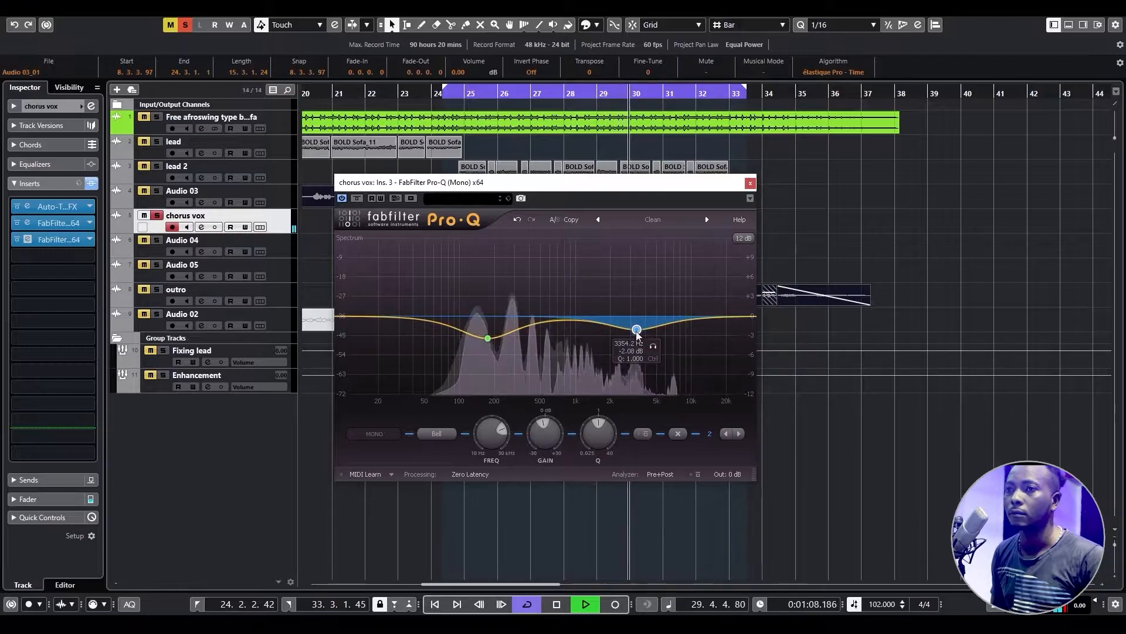
pyautogui.moveTo(637, 330); pyautogui.dragTo(634, 332)
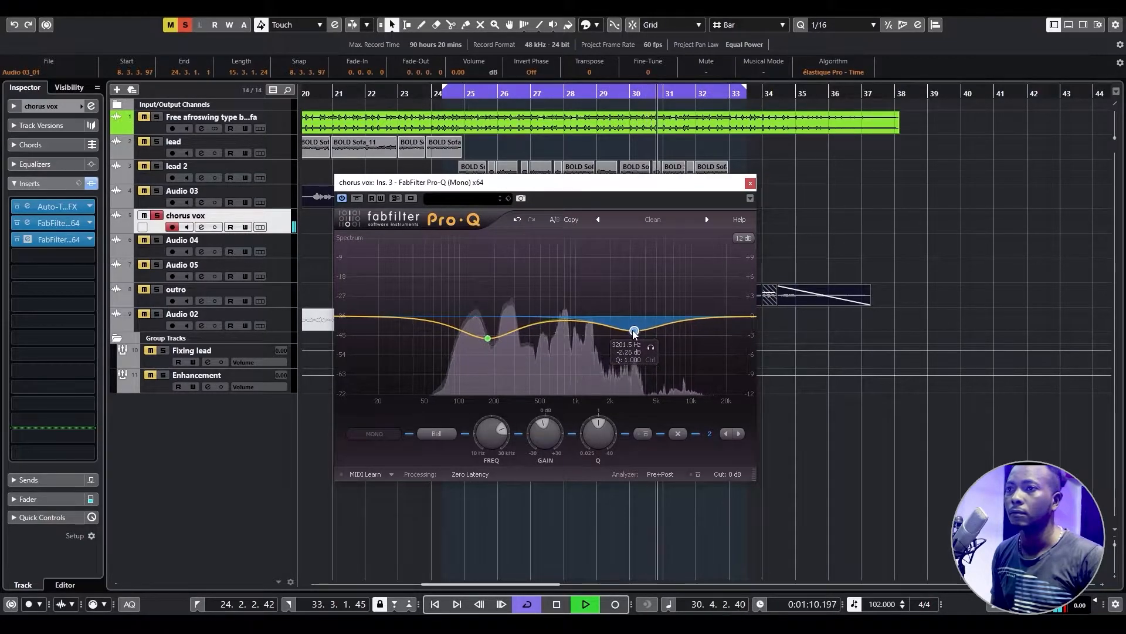
pyautogui.click(751, 183)
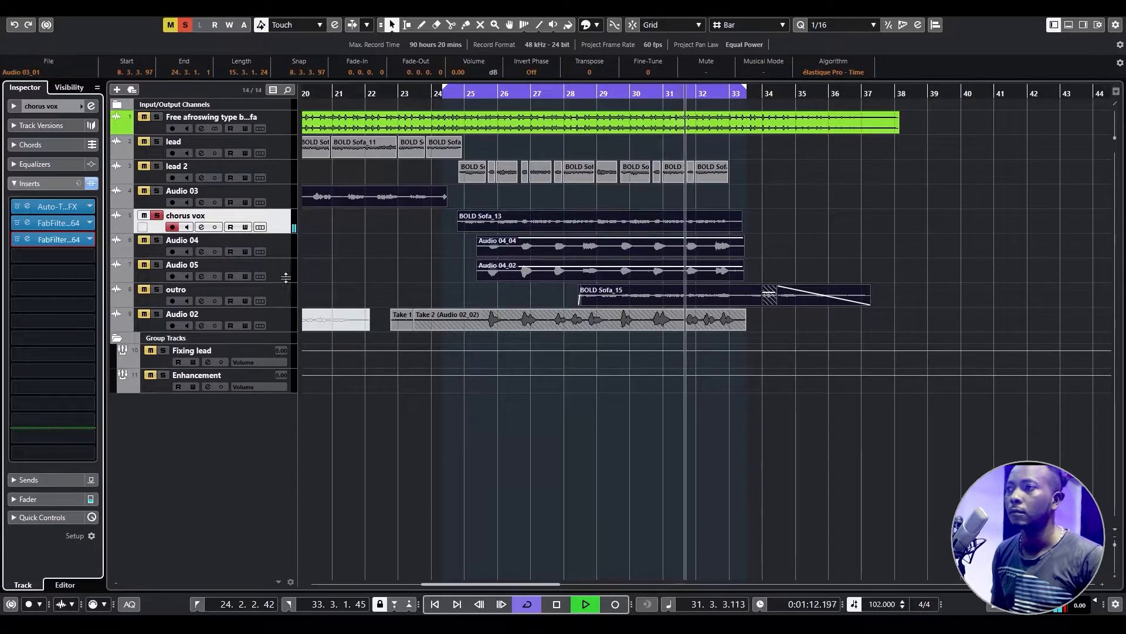
pyautogui.click(20, 238)
pyautogui.press('space')
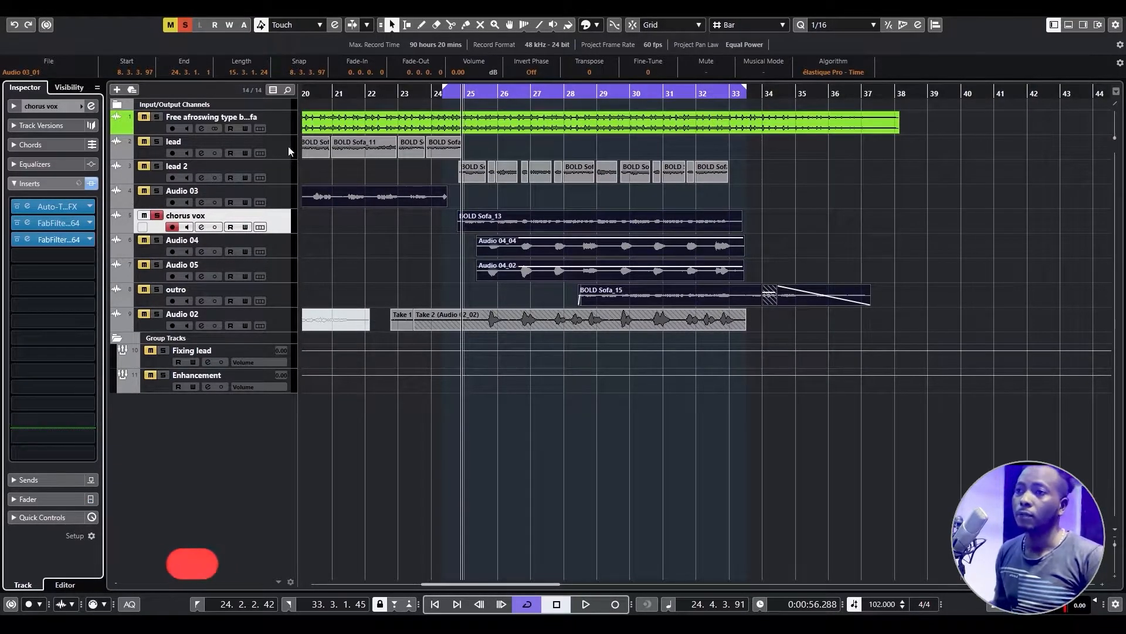
# Solo lead 2 alongside chorus vox during playback and add a high-shelf cut above 10 kHz in chorus vox's third-slot Pro-Q.
pyautogui.press('space')
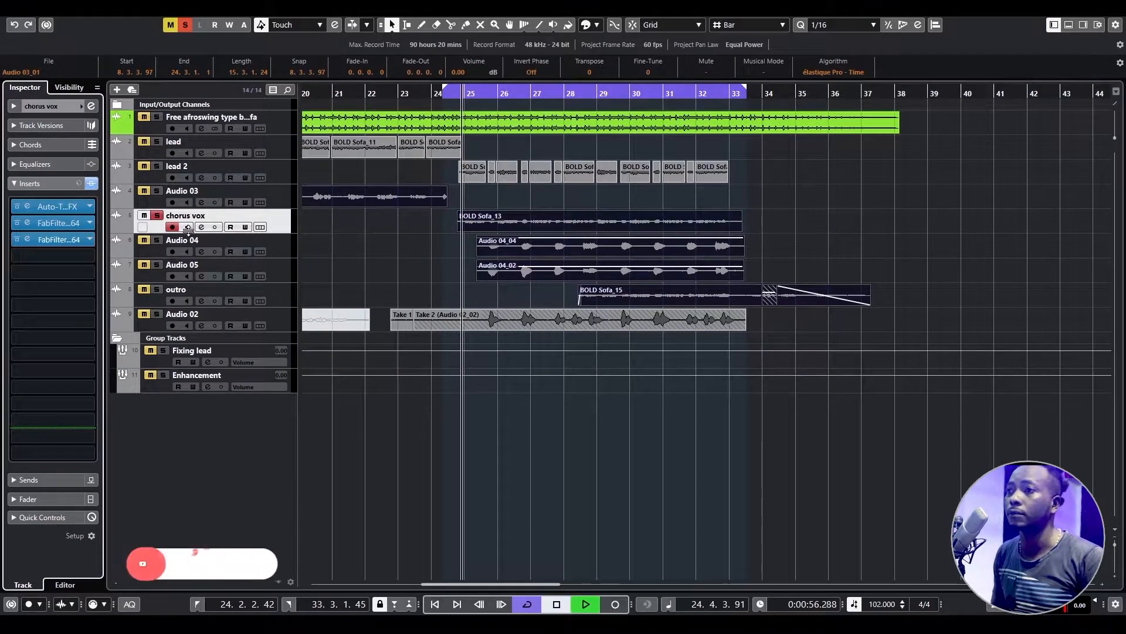
pyautogui.click(155, 168)
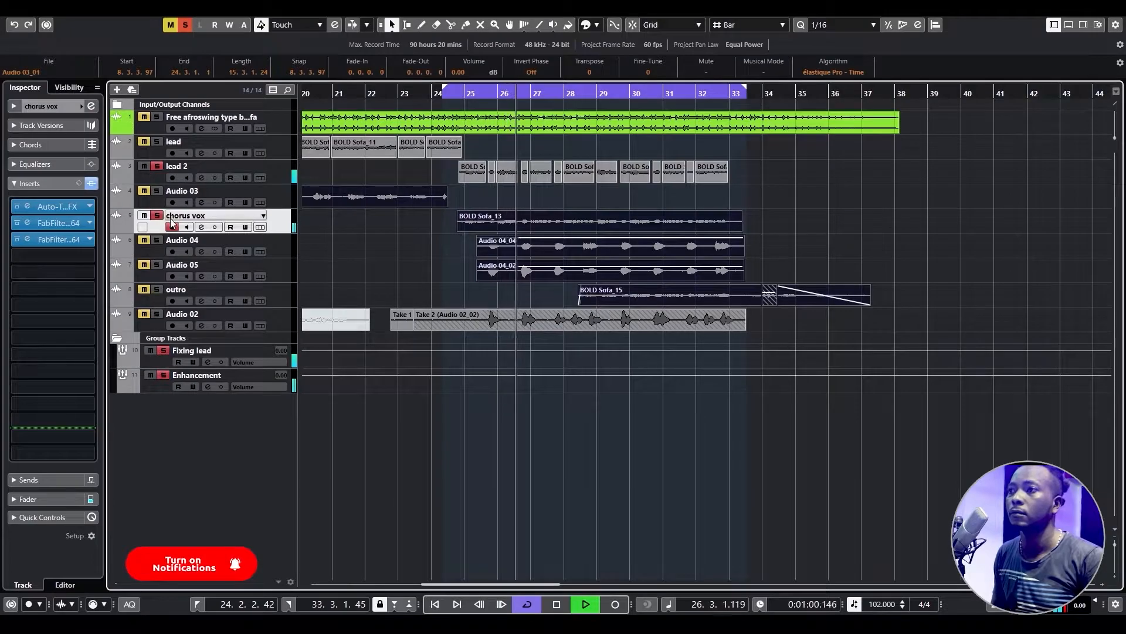
pyautogui.click(62, 240)
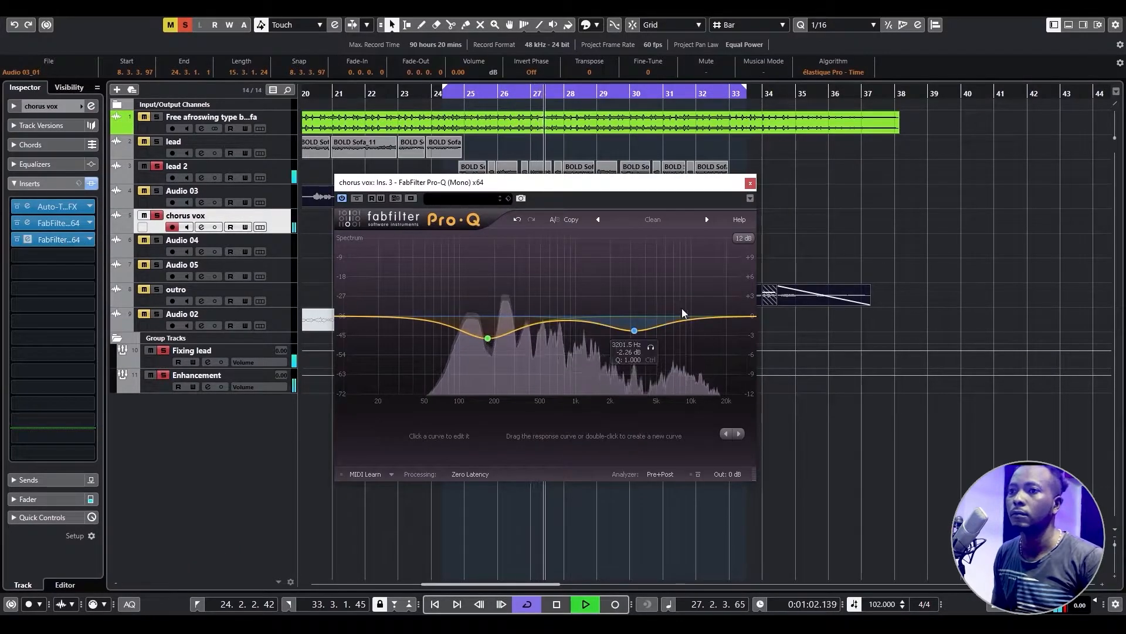
pyautogui.moveTo(701, 320); pyautogui.dragTo(709, 367)
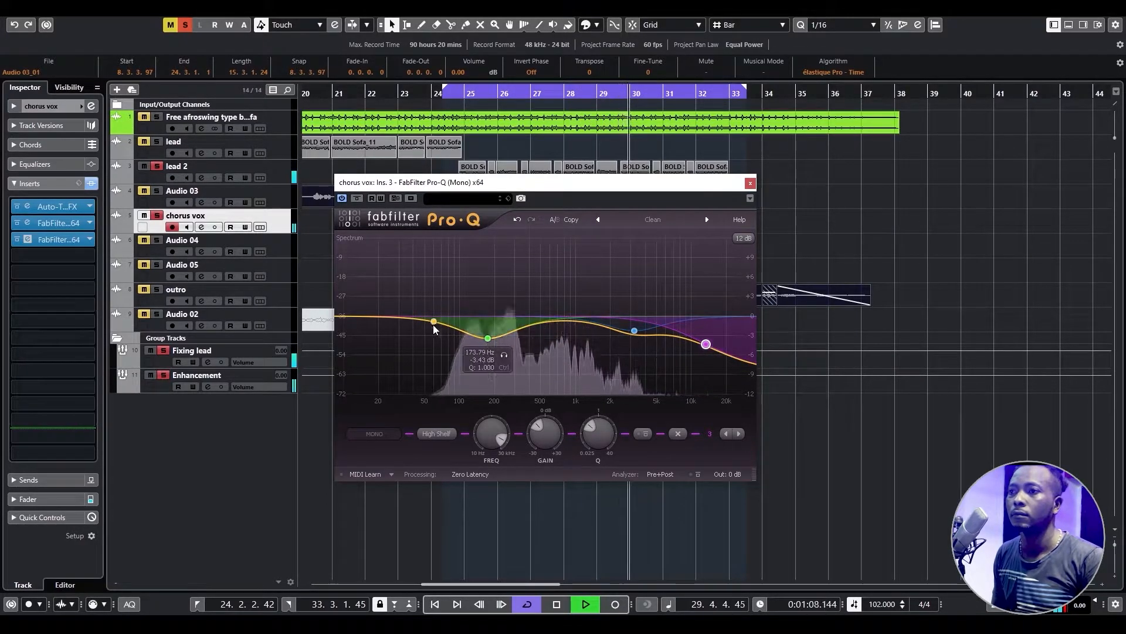
pyautogui.click(749, 184)
pyautogui.press('space')
# Load C1 comp Mono in chorus vox's fourth insert slot, set ratio 2.99:1 and threshold -29.0, and compare it bypassed and active.
pyautogui.click(84, 260)
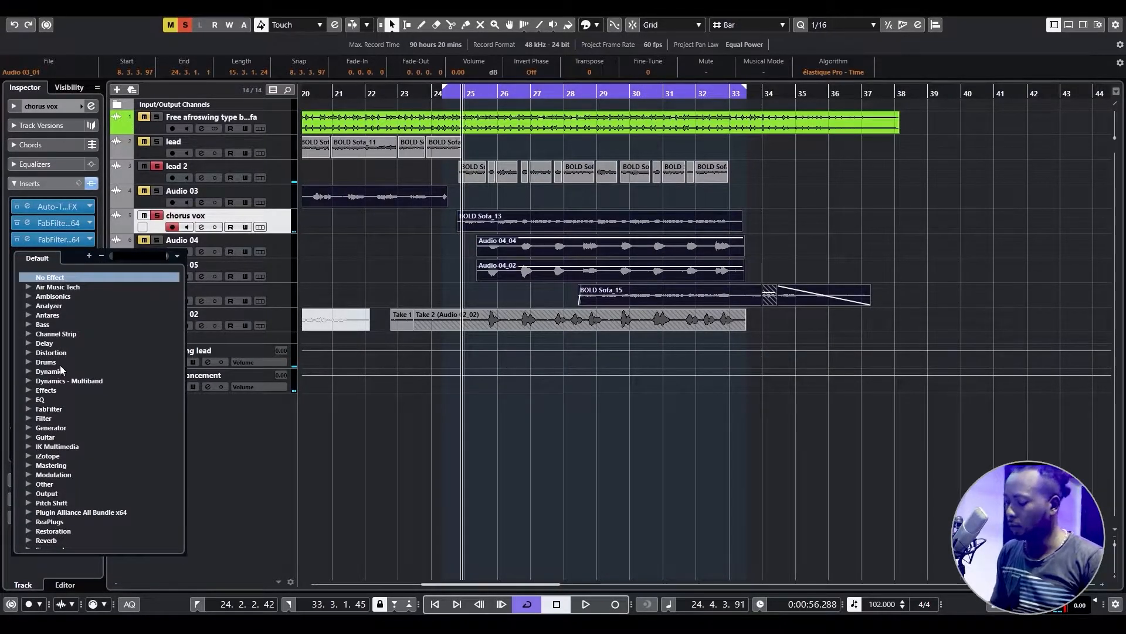
pyautogui.click(27, 372)
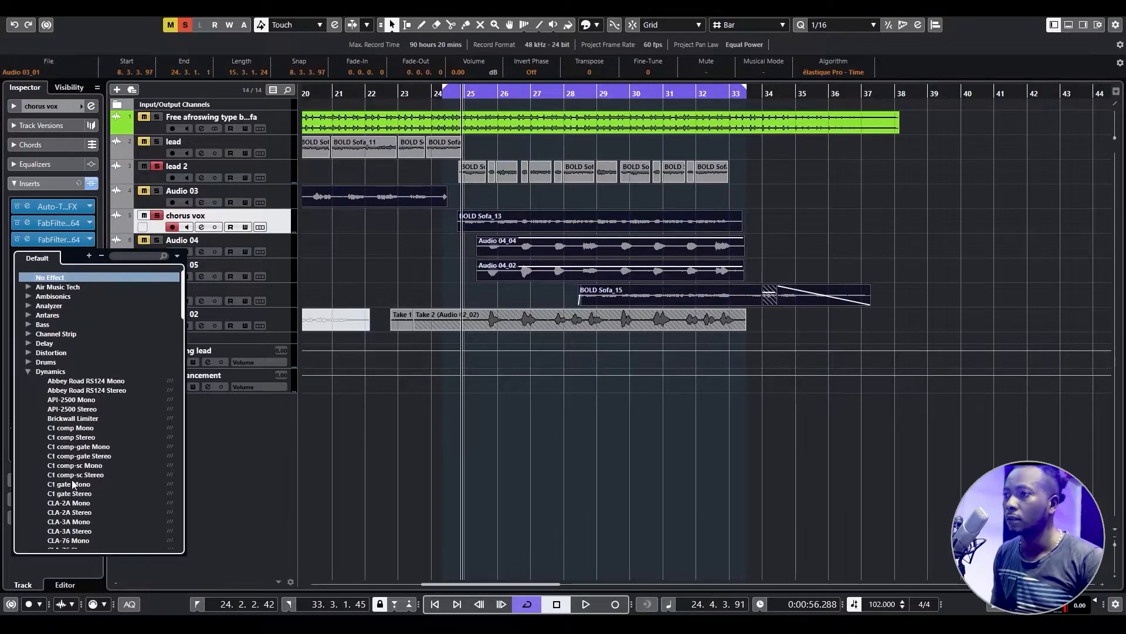
pyautogui.click(72, 427)
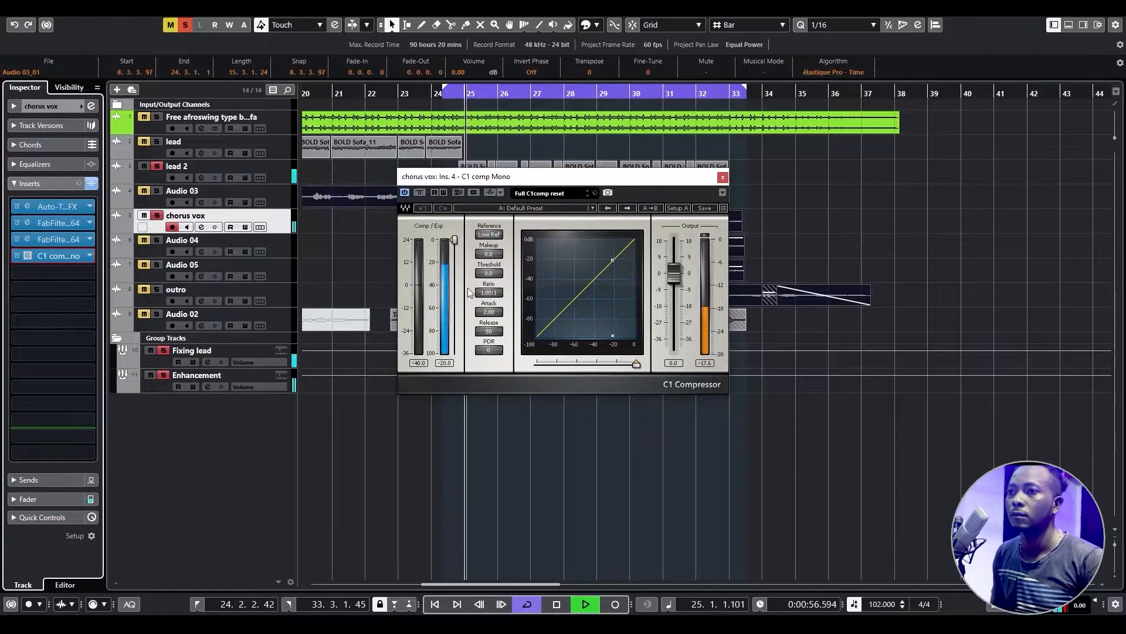
pyautogui.moveTo(455, 241); pyautogui.dragTo(455, 245)
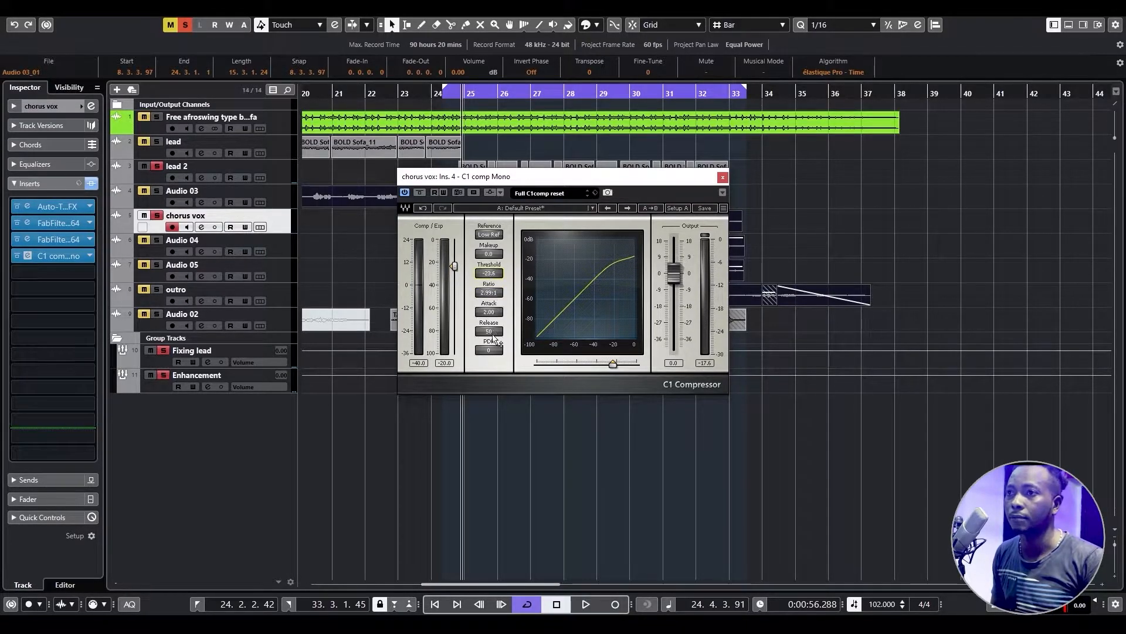
pyautogui.press('space')
pyautogui.moveTo(454, 266); pyautogui.dragTo(455, 272)
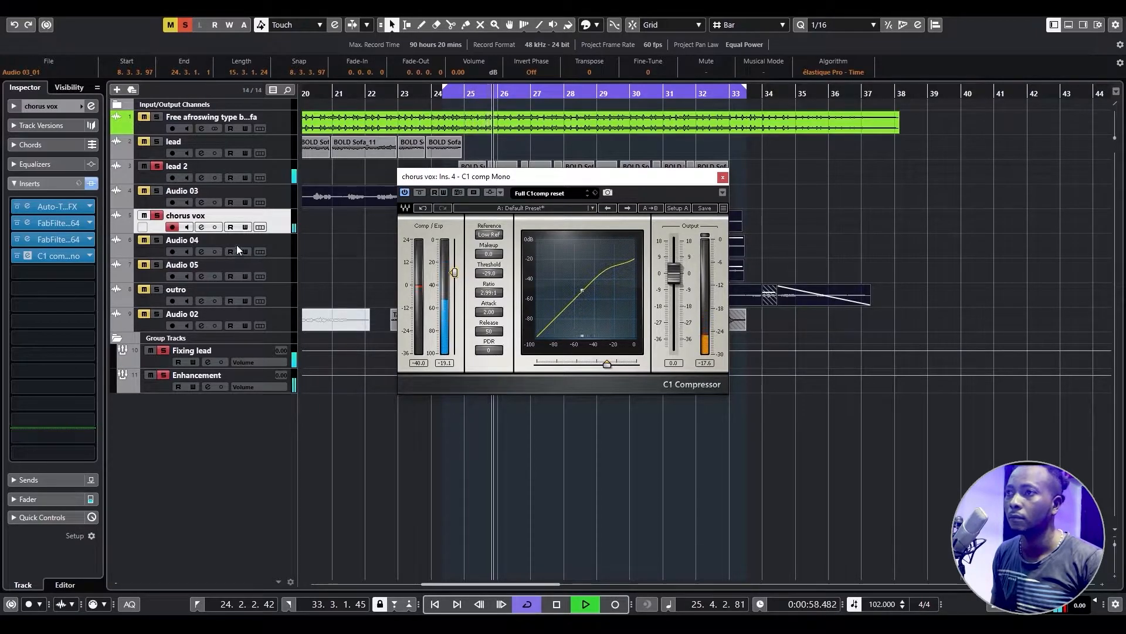
pyautogui.click(423, 191)
pyautogui.click(423, 192)
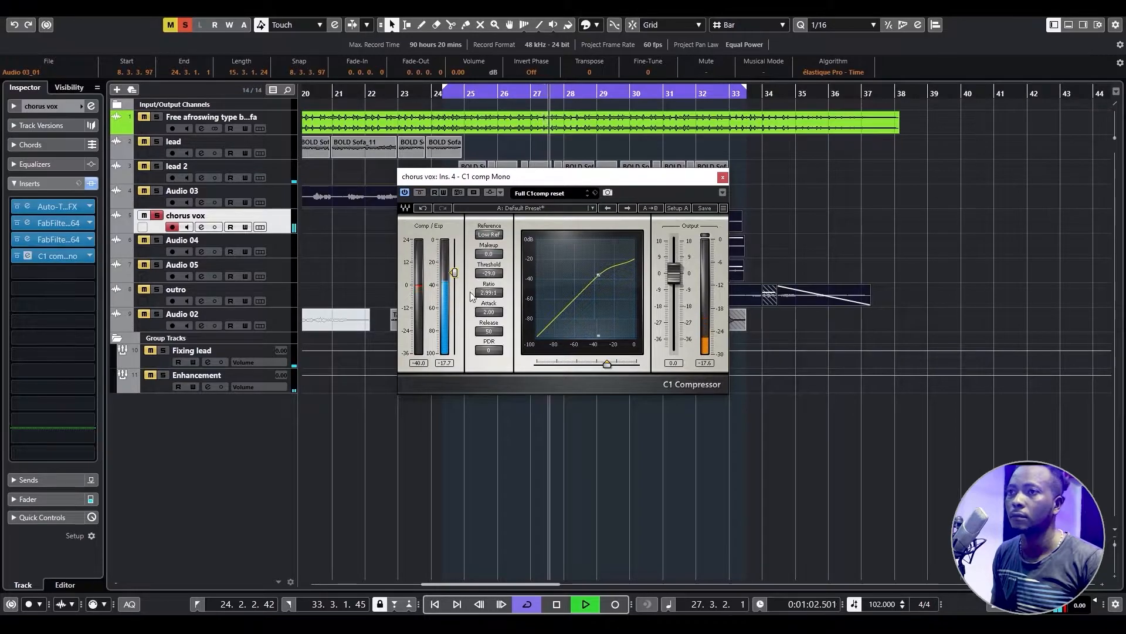
# Set the C1 compressor's threshold to -23.0, release to 64 and makeup to 2.0, lengthen its attack, and compare with bypass.
pyautogui.moveTo(455, 273); pyautogui.dragTo(455, 266)
pyautogui.moveTo(490, 312)
pyautogui.mouseDown()
pyautogui.moveTo(490, 293)
pyautogui.moveTo(489, 323)
pyautogui.mouseUp()
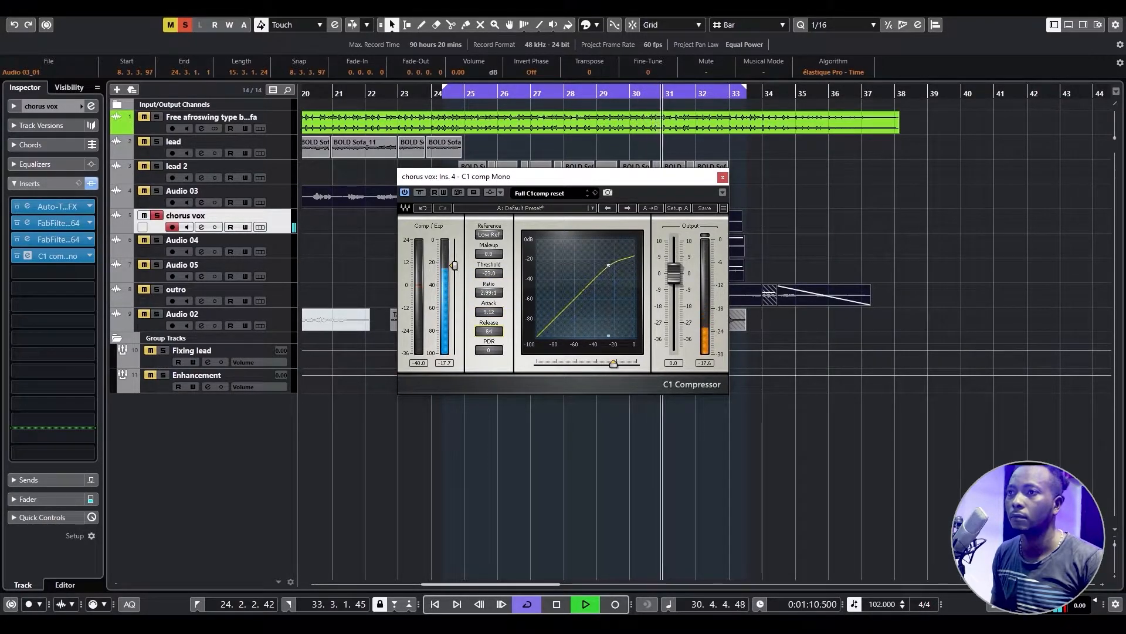
pyautogui.click(419, 194)
pyautogui.click(419, 194)
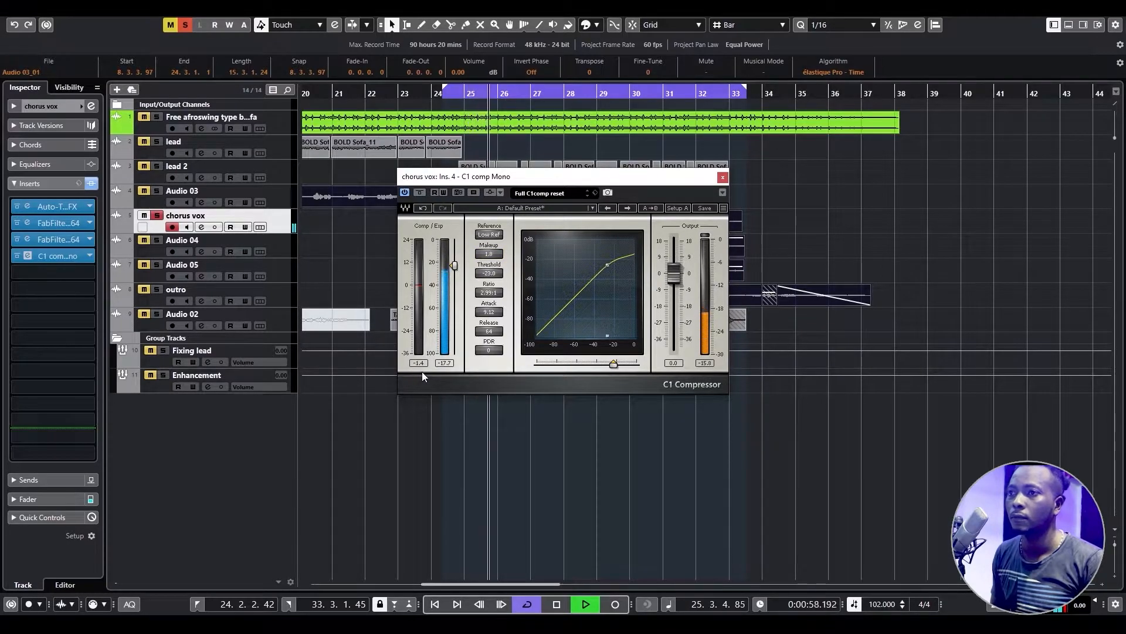
pyautogui.press('space')
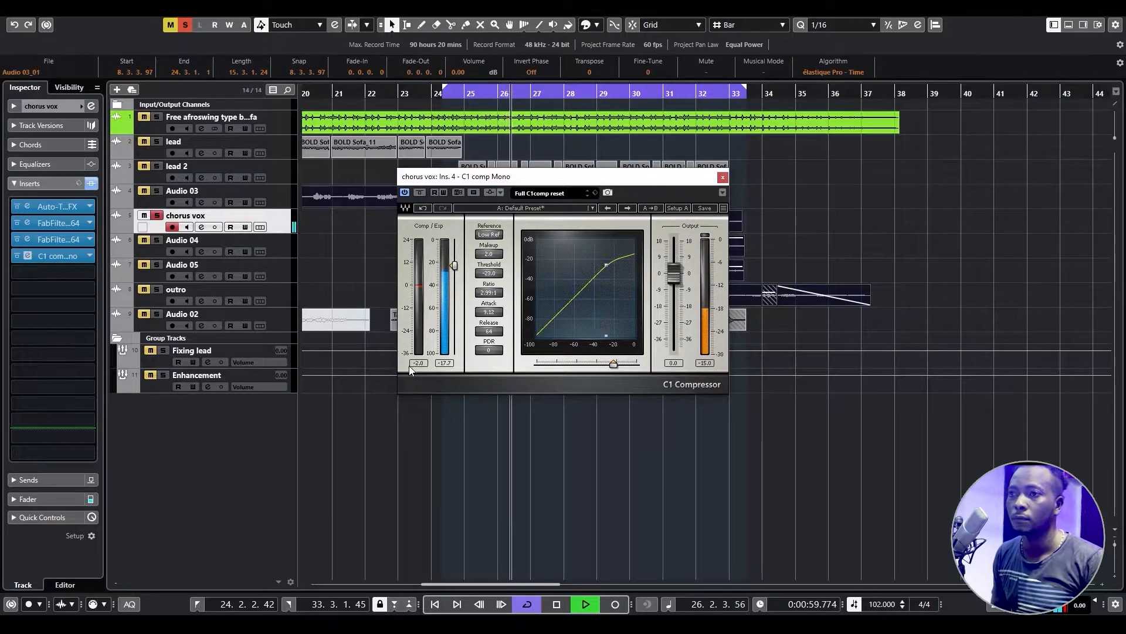
pyautogui.press('space')
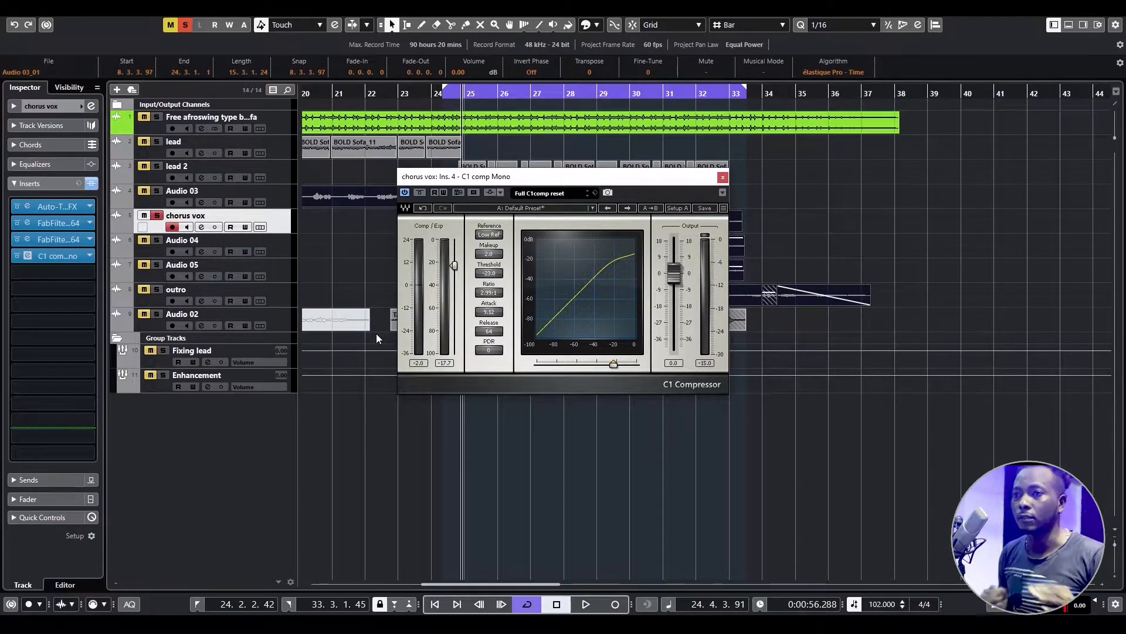
# Audition chorus vox through the compressor, fine-tune the threshold, and close the plug-in.
pyautogui.press('space')
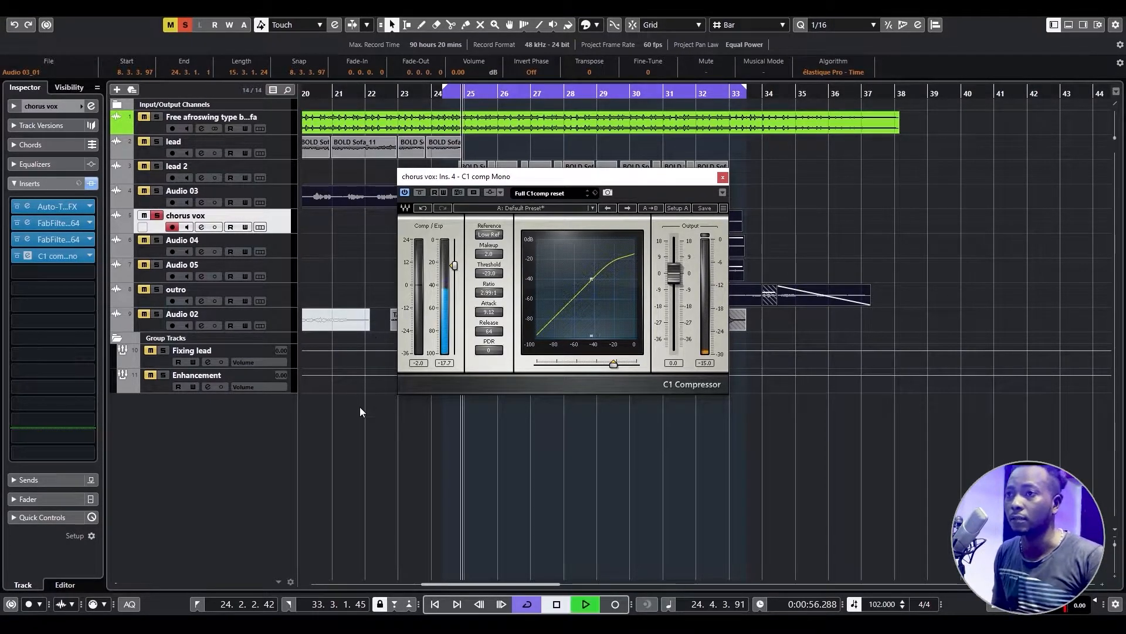
pyautogui.moveTo(455, 270); pyautogui.dragTo(454, 268)
pyautogui.click(722, 178)
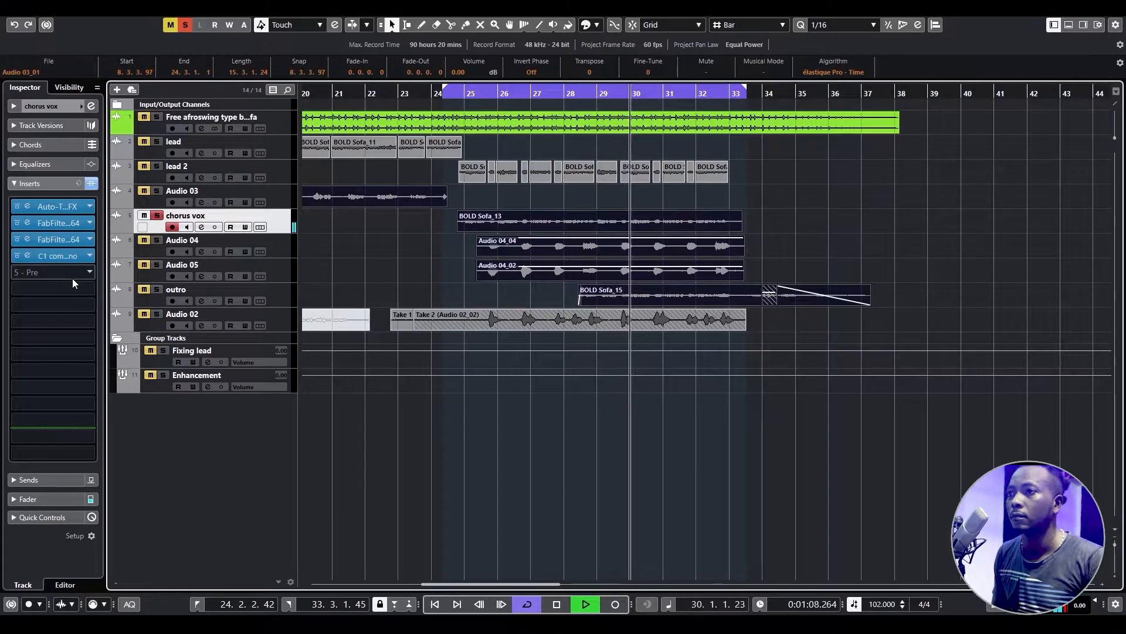
pyautogui.press('space')
# Enlarge the chorus vox track's height and trim the start of its BOLD Sofa_13 event up to the first vocal phrase.
pyautogui.press('h')
pyautogui.press('h')
pyautogui.press('h')
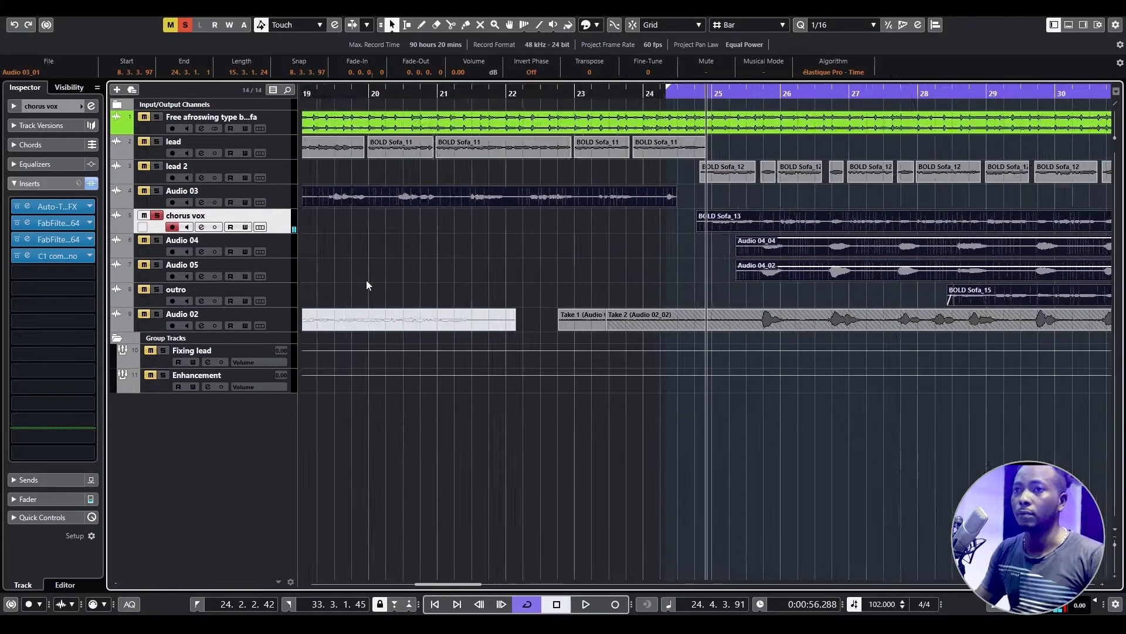
pyautogui.moveTo(280, 232); pyautogui.dragTo(280, 291)
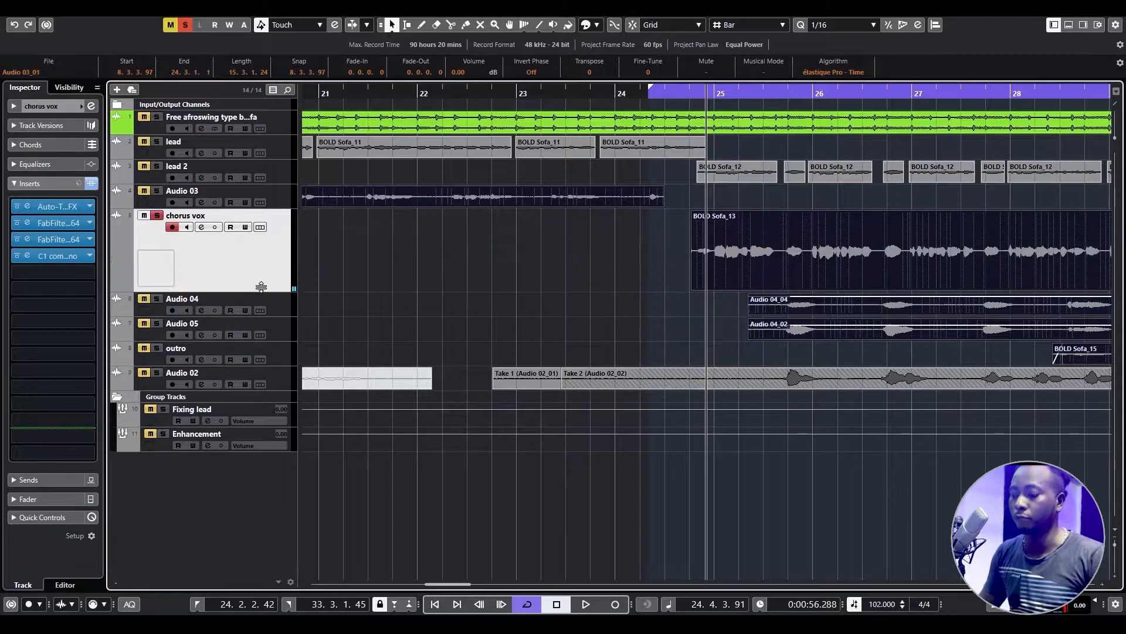
pyautogui.press('h')
pyautogui.press('h')
pyautogui.press('h')
pyautogui.press('h')
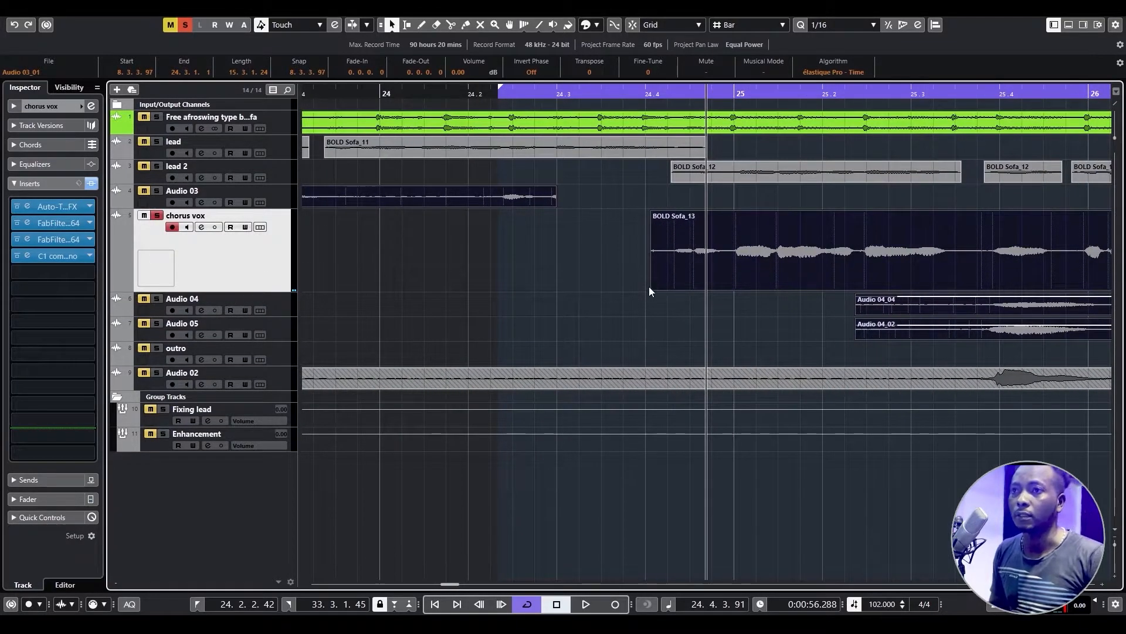
pyautogui.click(656, 284)
pyautogui.press('space')
pyautogui.moveTo(654, 288); pyautogui.dragTo(674, 287)
pyautogui.press('space')
# Split the chorus vox event at the pauses between its opening phrases and trim the silence from the resulting events.
pyautogui.rightClick(760, 263)
pyautogui.click(825, 269)
pyautogui.click(761, 264)
pyautogui.moveTo(763, 289); pyautogui.dragTo(783, 292)
pyautogui.press('g')
pyautogui.hscroll(5, 607, 292)
pyautogui.click(536, 261)
pyautogui.rightClick(667, 258)
pyautogui.moveTo(536, 288); pyautogui.dragTo(465, 288)
# Continue splitting chorus vox at the phrase breaks through the middle of the chorus, checking by playback and trimming the silent gaps.
pyautogui.click(729, 261)
pyautogui.click(677, 262)
pyautogui.hscroll(3, 703, 252)
pyautogui.click(500, 249)
pyautogui.press('space')
pyautogui.hscroll(2, 601, 271)
pyautogui.click(481, 252)
pyautogui.hscroll(1, 519, 270)
pyautogui.press('space')
pyautogui.click(456, 258)
pyautogui.hscroll(1, 565, 270)
pyautogui.click(579, 255)
pyautogui.hscroll(2, 615, 264)
pyautogui.moveTo(580, 288)
pyautogui.mouseDown()
pyautogui.moveTo(596, 288)
pyautogui.moveTo(578, 288)
pyautogui.mouseUp()
# Split the remaining part of chorus vox at each phrase break through bar 32.
pyautogui.click(559, 257)
pyautogui.rightClick(591, 238)
pyautogui.click(657, 245)
pyautogui.click(617, 253)
pyautogui.click(758, 256)
pyautogui.click(827, 257)
pyautogui.hscroll(4, 833, 258)
pyautogui.click(728, 259)
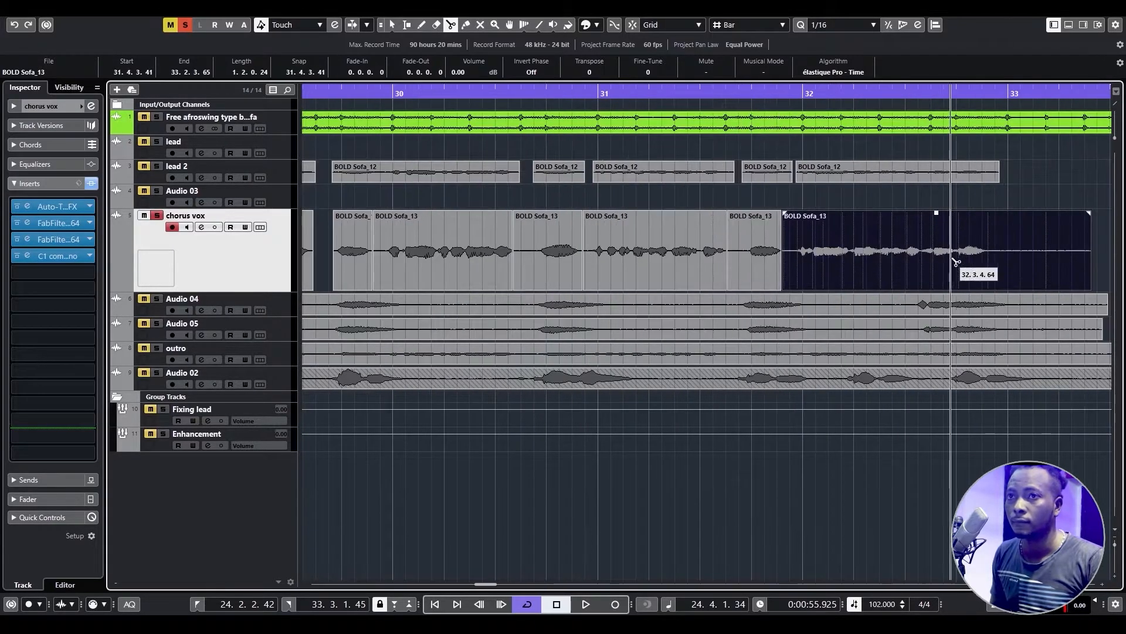
# Trim the silence before the chorus vox phrases from about bar 29 to bar 32, and reduce the track's height.
pyautogui.moveTo(729, 288); pyautogui.dragTo(747, 288)
pyautogui.moveTo(584, 288); pyautogui.dragTo(592, 288)
pyautogui.moveTo(515, 289); pyautogui.dragTo(538, 288)
pyautogui.moveTo(374, 288); pyautogui.dragTo(387, 289)
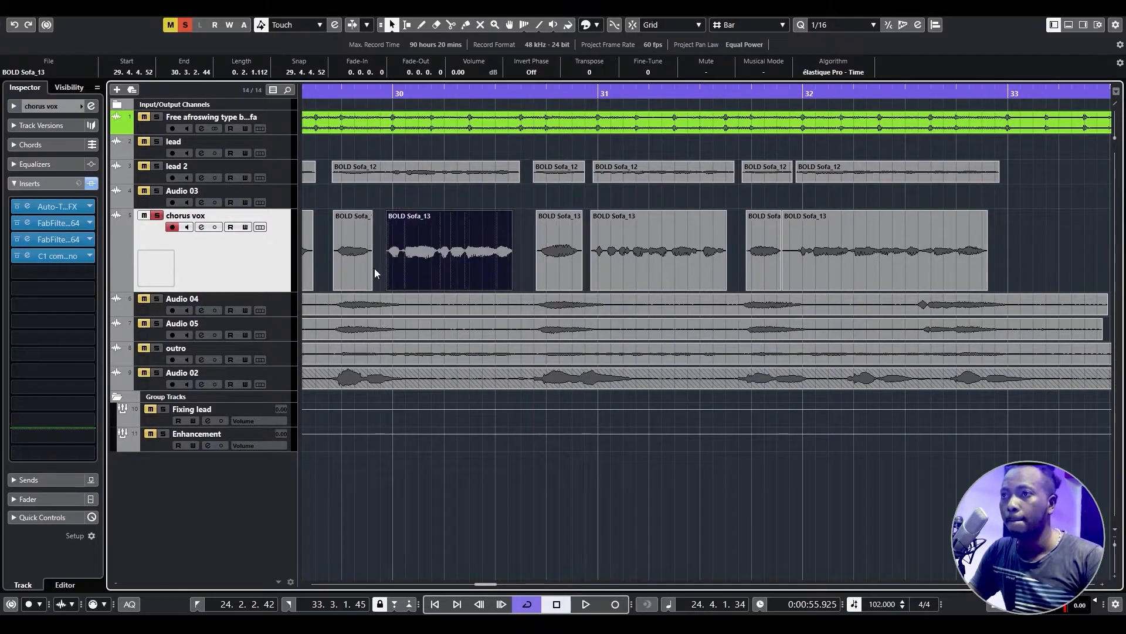
pyautogui.hscroll(-2, 399, 281)
pyautogui.moveTo(867, 288); pyautogui.dragTo(882, 288)
pyautogui.hscroll(-2, 367, 238)
pyautogui.press('g')
pyautogui.press('g')
pyautogui.press('g')
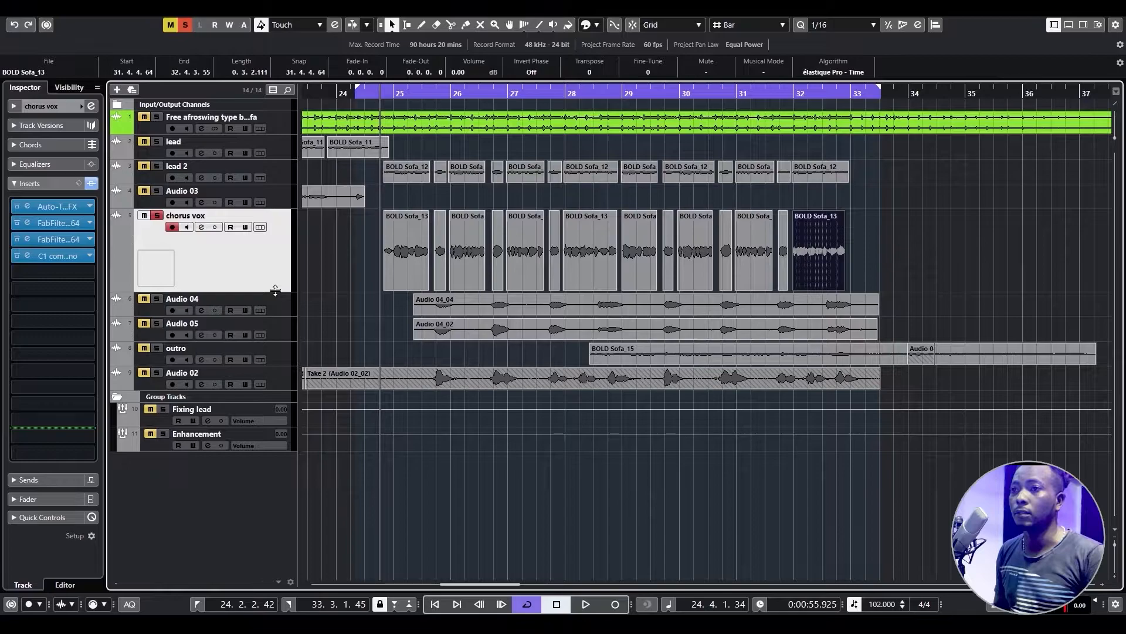
pyautogui.moveTo(275, 291); pyautogui.dragTo(272, 254)
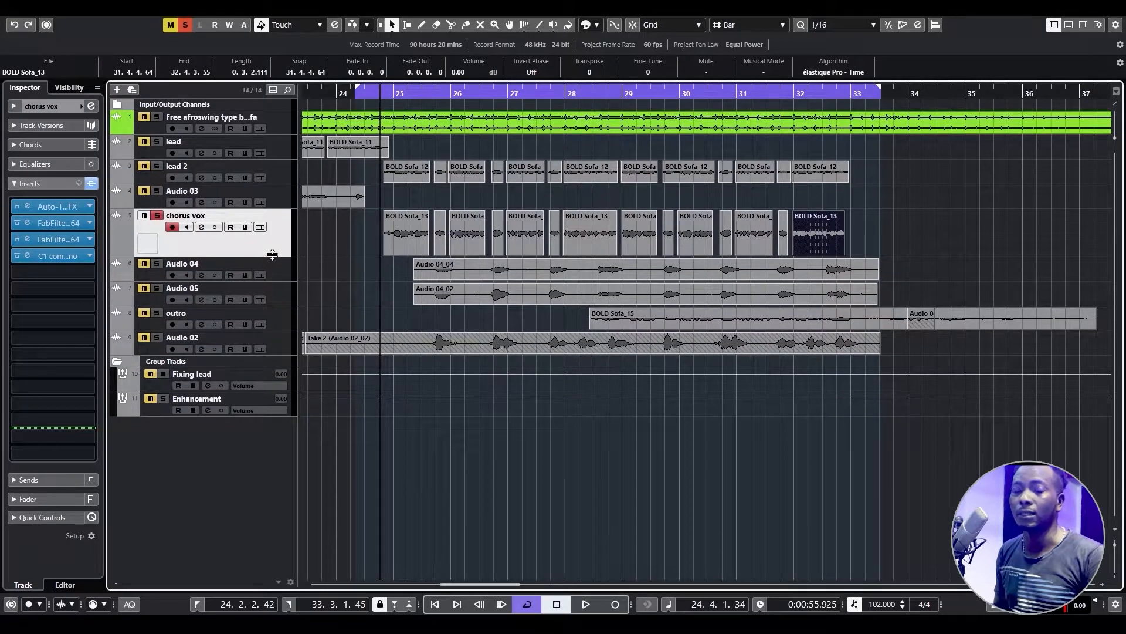
# Load C1 gate Mono in chorus vox's fifth insert slot and set its gate open and close thresholds to -44.4 during playback.
pyautogui.click(55, 273)
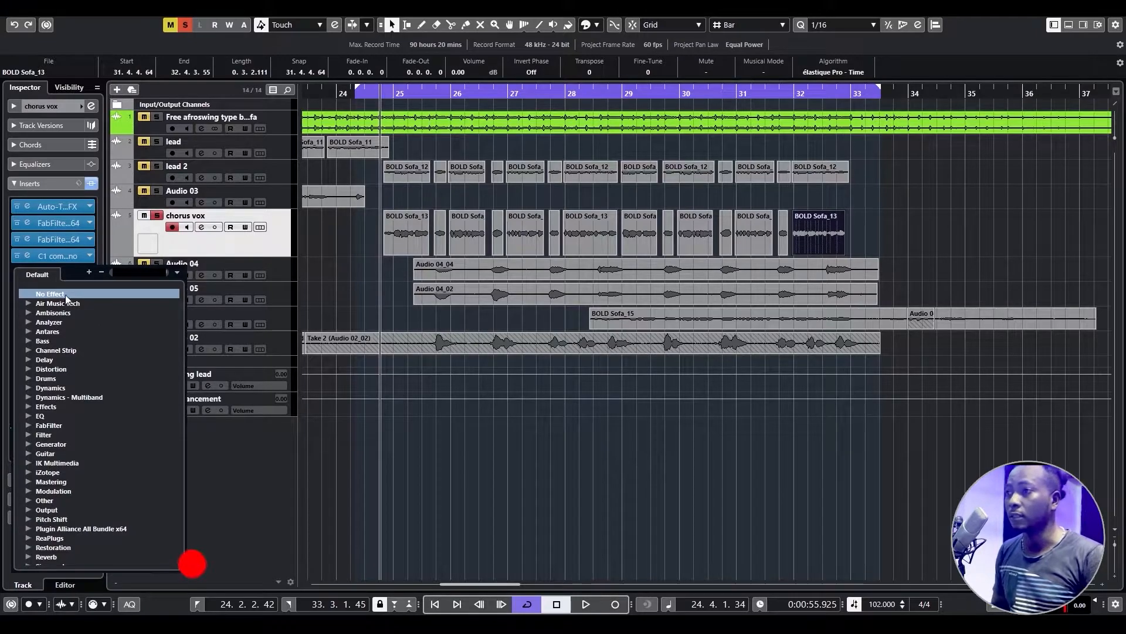
pyautogui.click(29, 388)
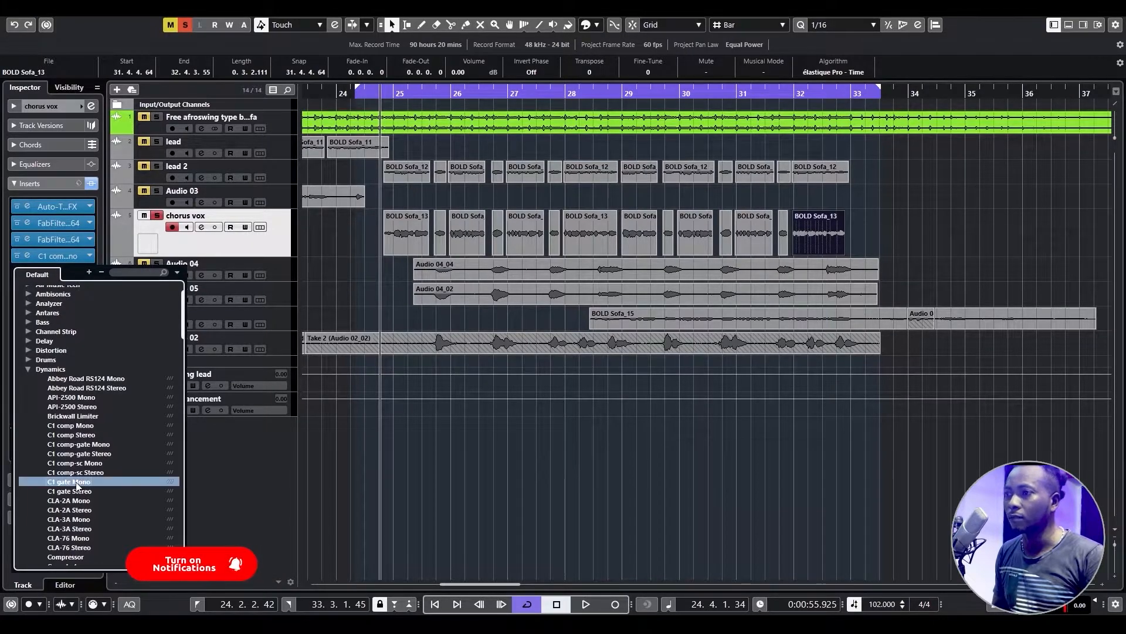
pyautogui.click(77, 484)
pyautogui.moveTo(577, 216); pyautogui.dragTo(594, 184)
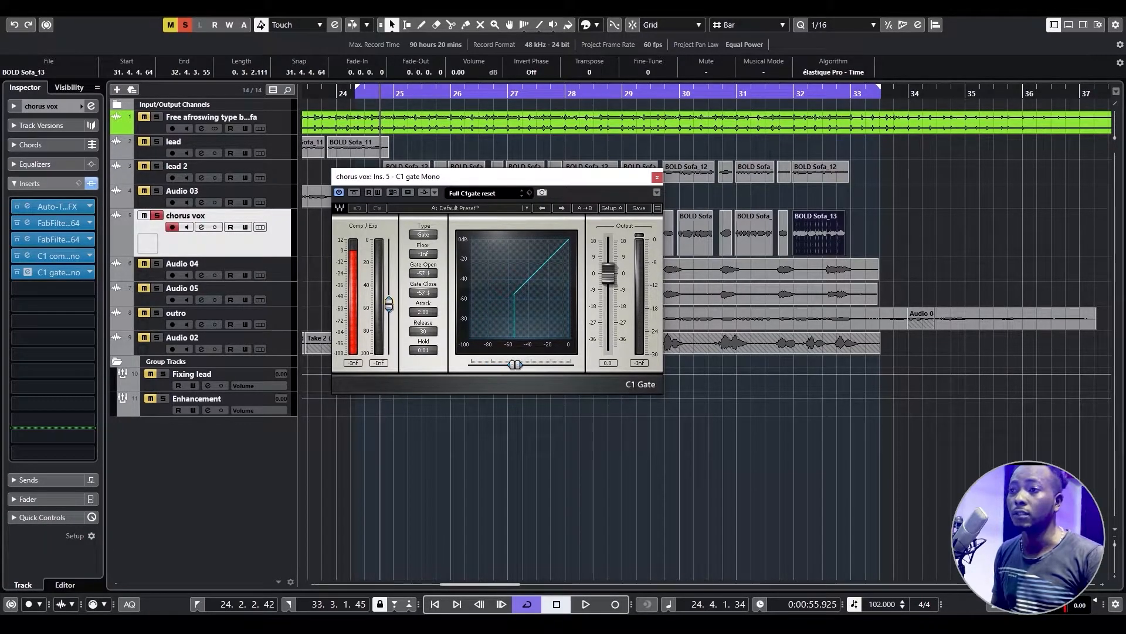
pyautogui.press('space')
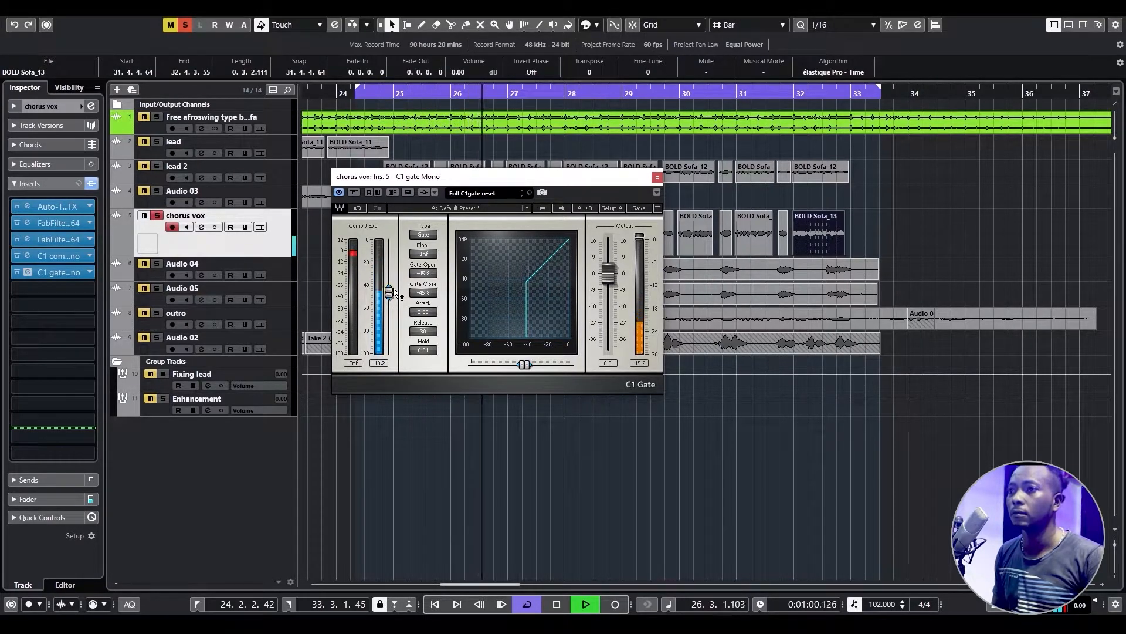
pyautogui.moveTo(397, 301); pyautogui.dragTo(395, 292)
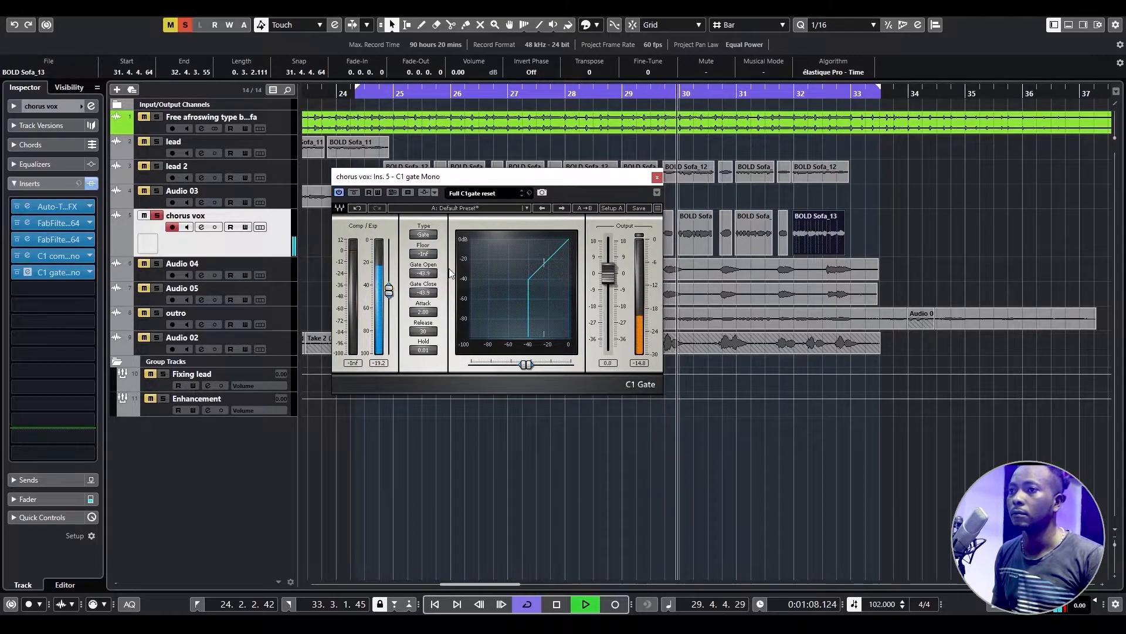
pyautogui.moveTo(389, 291); pyautogui.dragTo(392, 293)
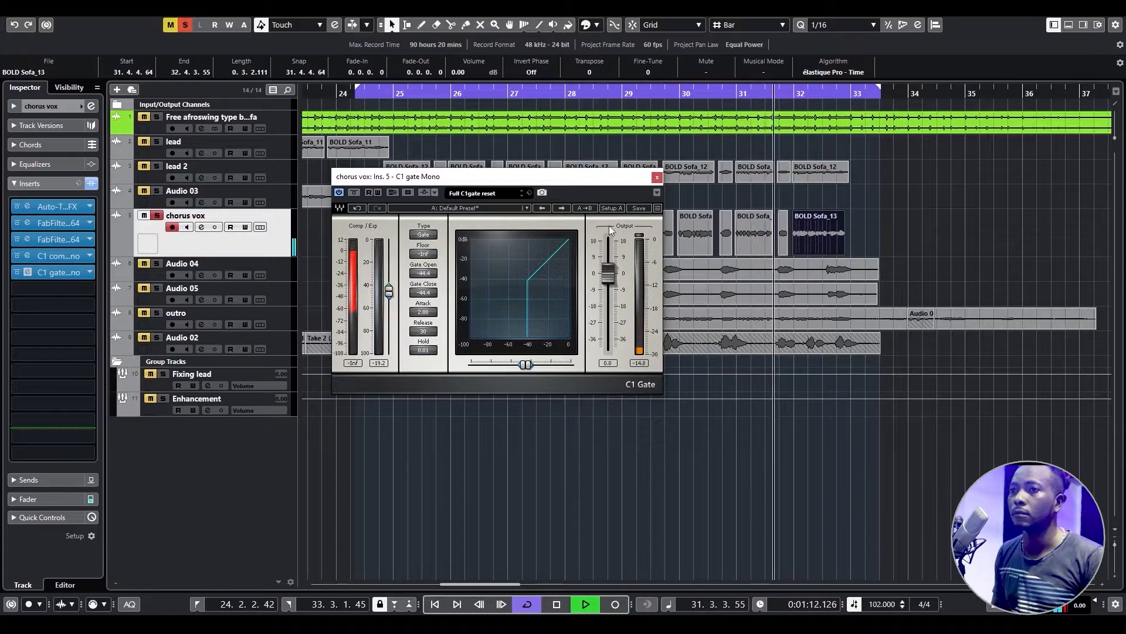
pyautogui.click(657, 176)
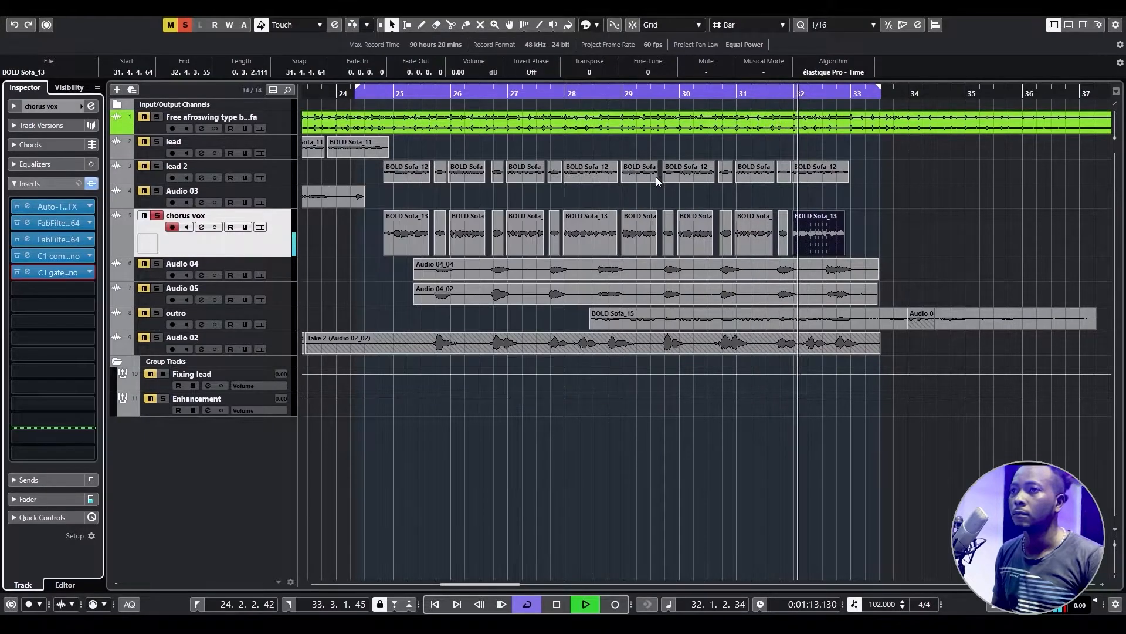
# Load L1 limiter Mono in chorus vox's sixth insert slot and set its linked threshold and out ceiling to about -17.4.
pyautogui.click(61, 287)
pyautogui.write('l1')
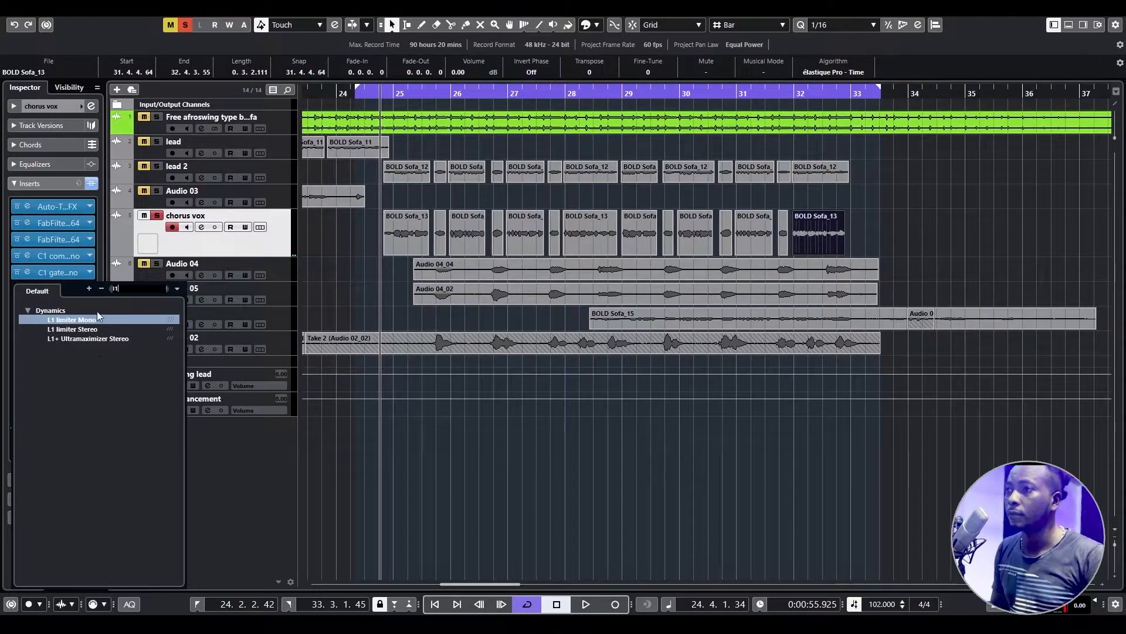
pyautogui.click(94, 320)
pyautogui.moveTo(596, 340); pyautogui.dragTo(591, 245)
pyautogui.press('space')
pyautogui.moveTo(548, 364); pyautogui.dragTo(548, 423)
pyautogui.click(646, 431)
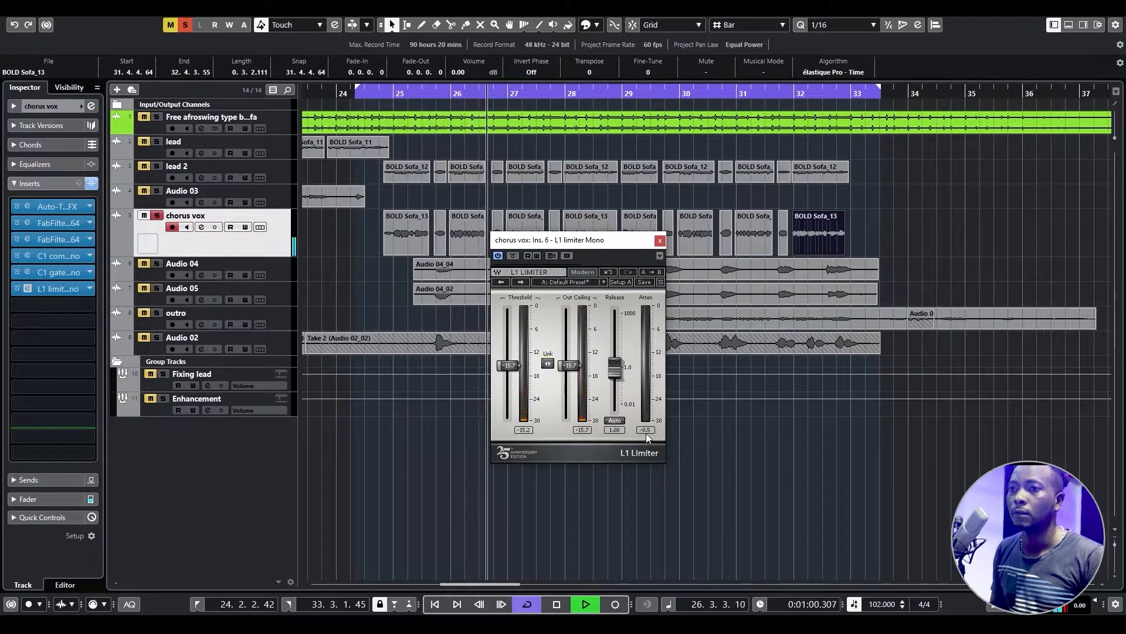
pyautogui.moveTo(548, 364); pyautogui.dragTo(549, 365)
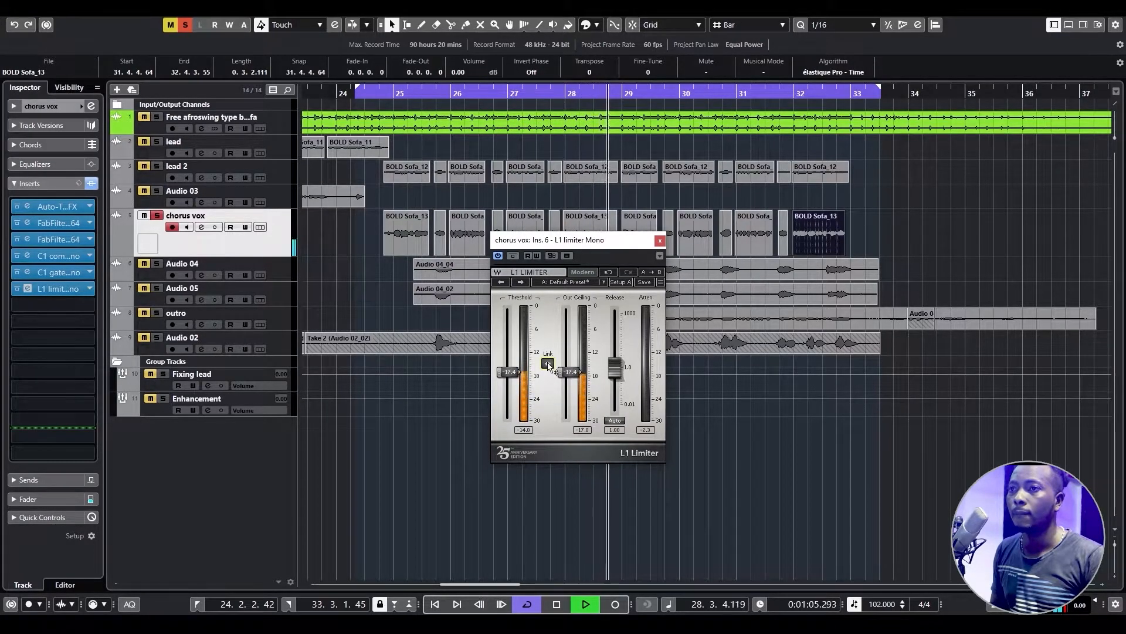
pyautogui.click(660, 242)
pyautogui.press('space')
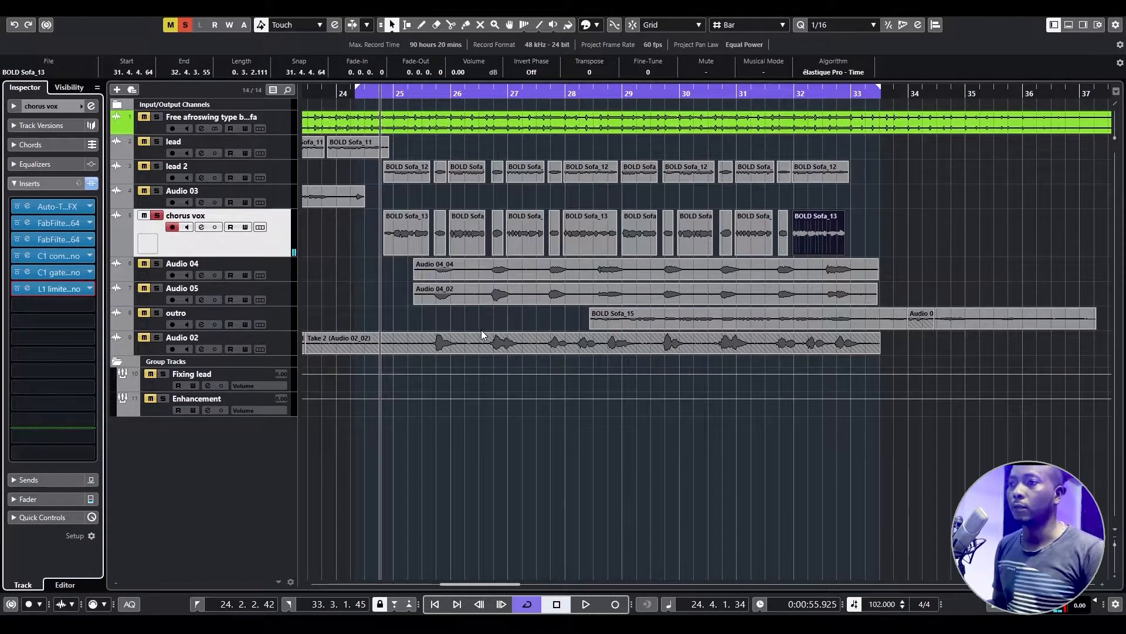
# Add a stereo group track named "Chorus double" with its output going to Stereo Out.
pyautogui.rightClick(223, 445)
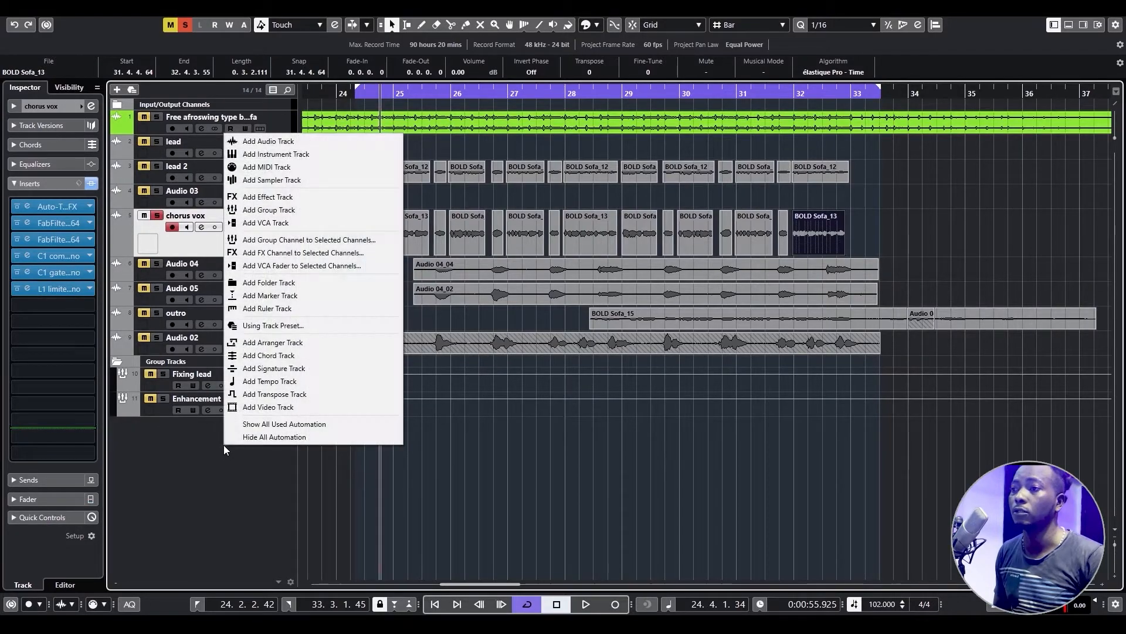
pyautogui.click(282, 212)
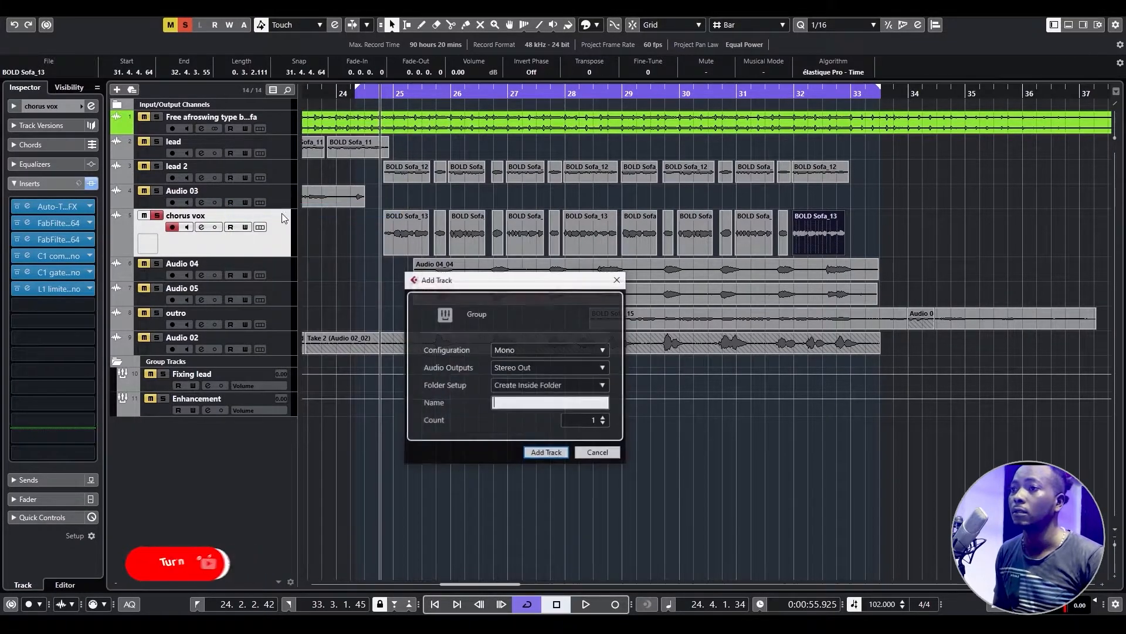
pyautogui.click(517, 350)
pyautogui.click(520, 379)
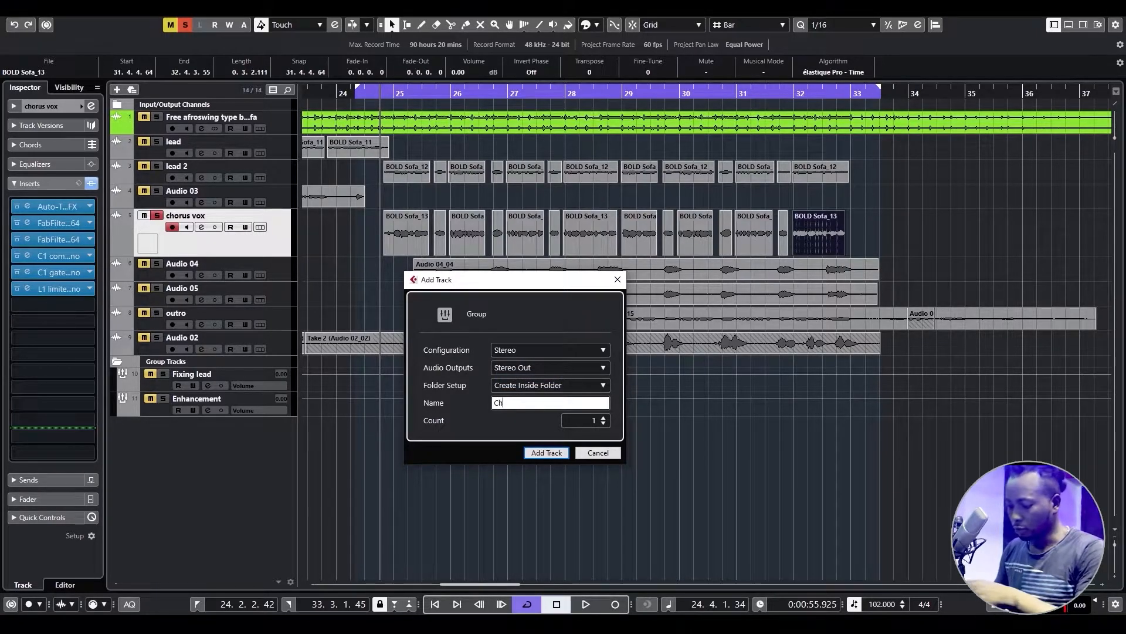
pyautogui.write('Chorus doubl')
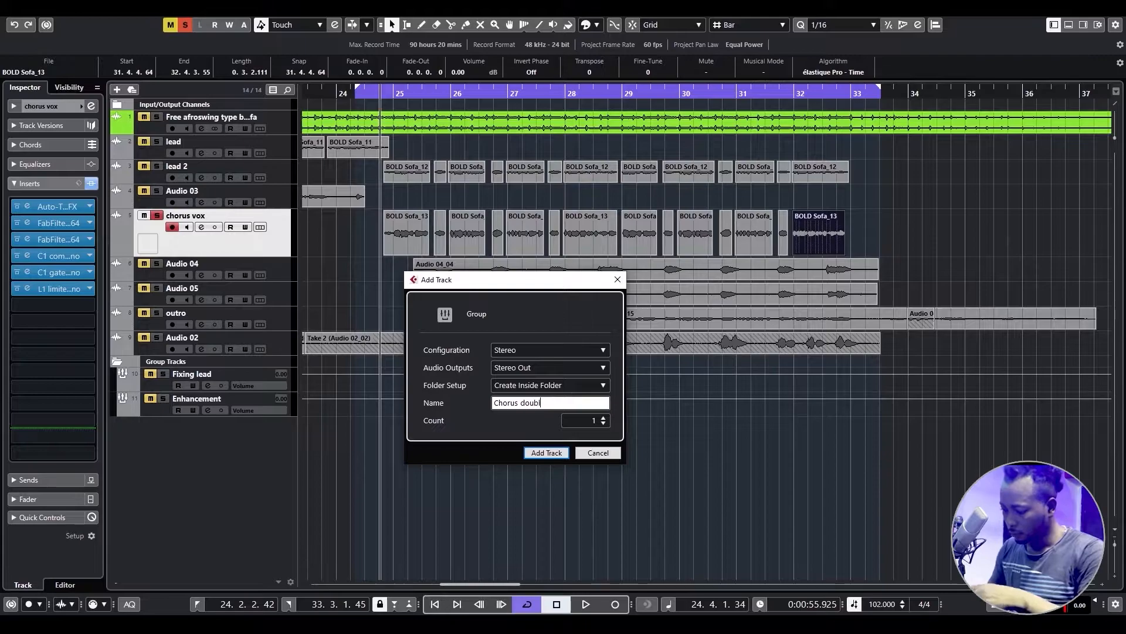
pyautogui.write('e')
pyautogui.press('Return')
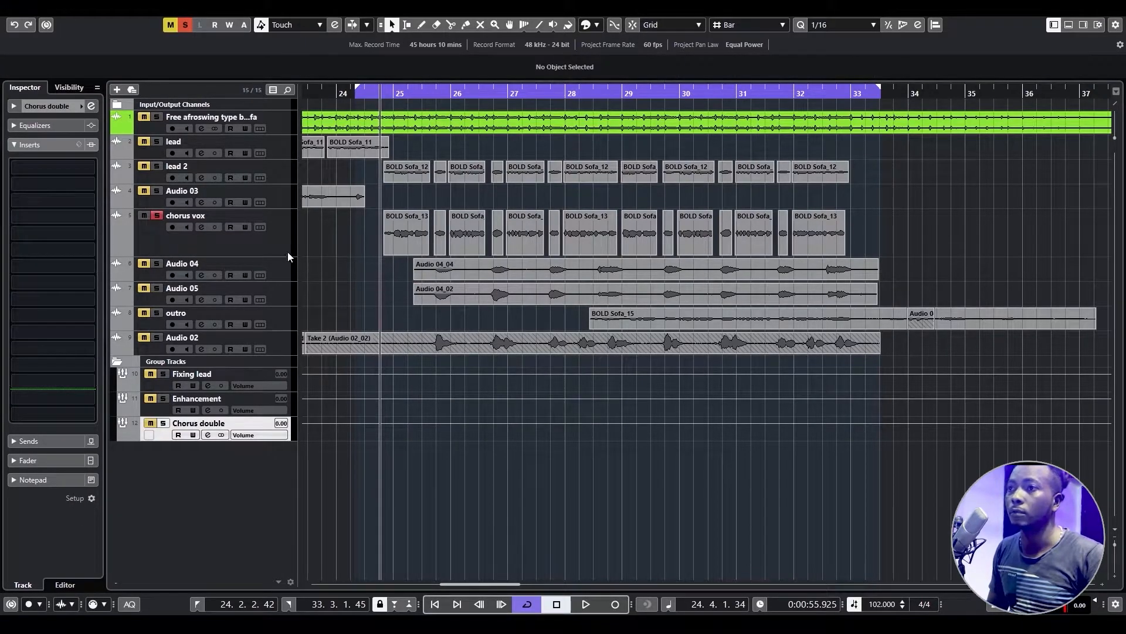
# Route the output of the chorus vox track to the Chorus double group.
pyautogui.click(280, 246)
pyautogui.click(48, 185)
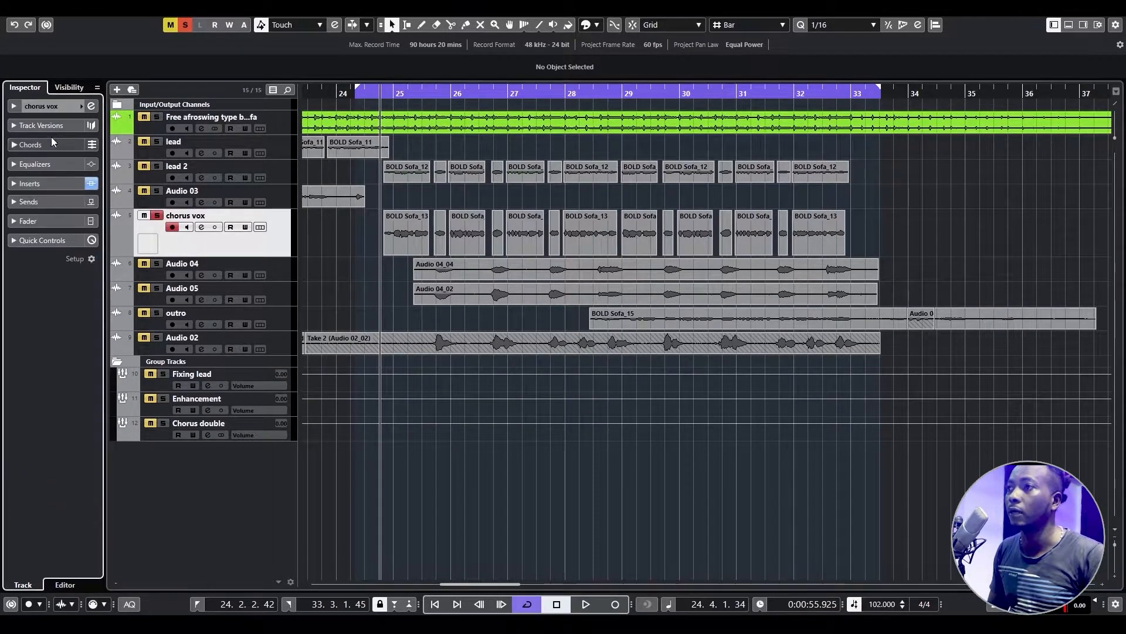
pyautogui.click(53, 106)
pyautogui.click(36, 219)
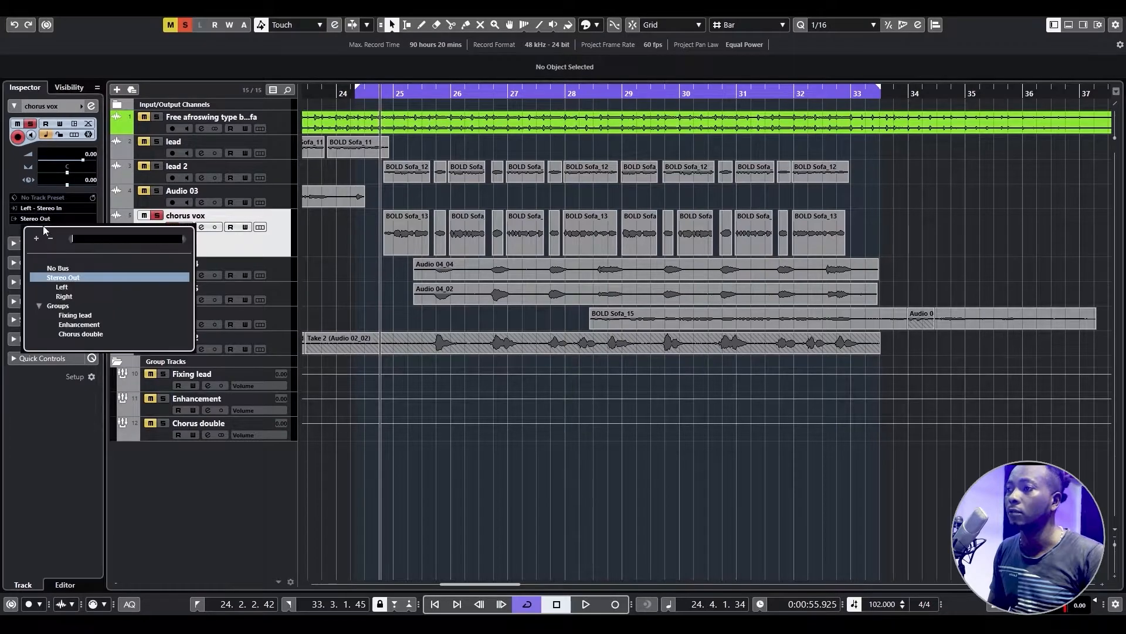
pyautogui.click(78, 335)
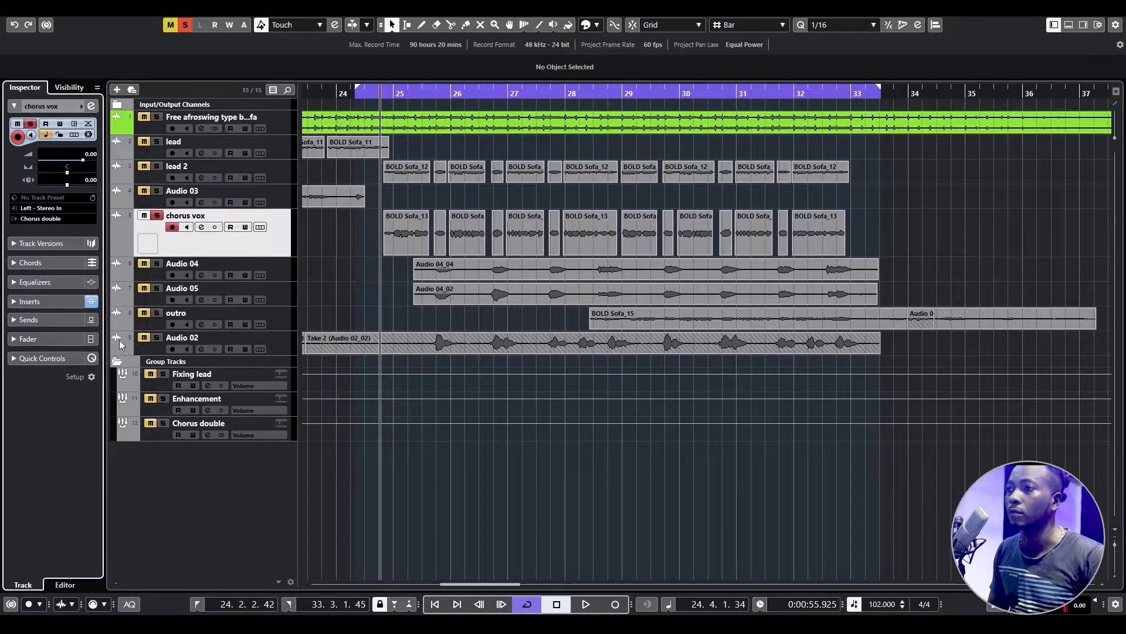
# Load Doubler2 Stereo in the first insert slot of the Chorus double group and reposition its window.
pyautogui.click(259, 424)
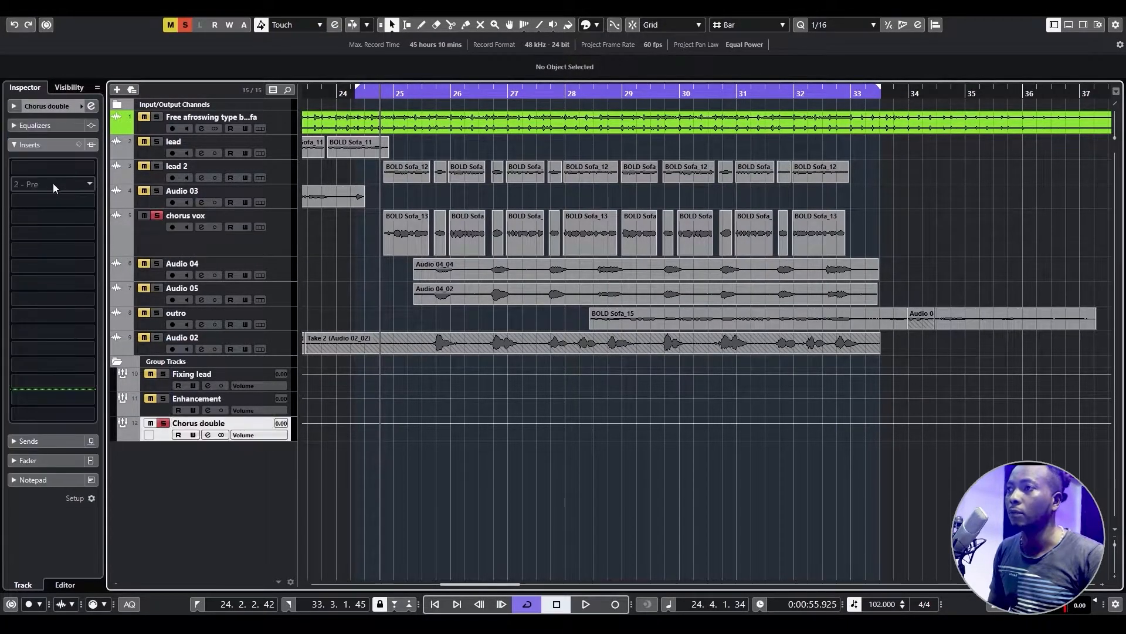
pyautogui.click(51, 169)
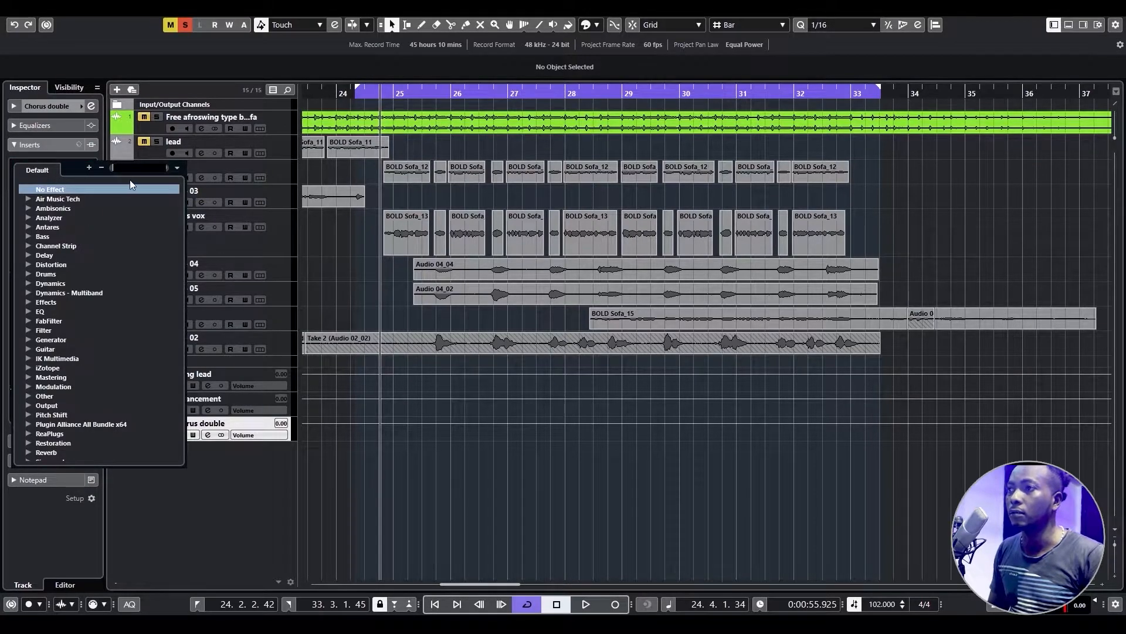
pyautogui.write('doubler')
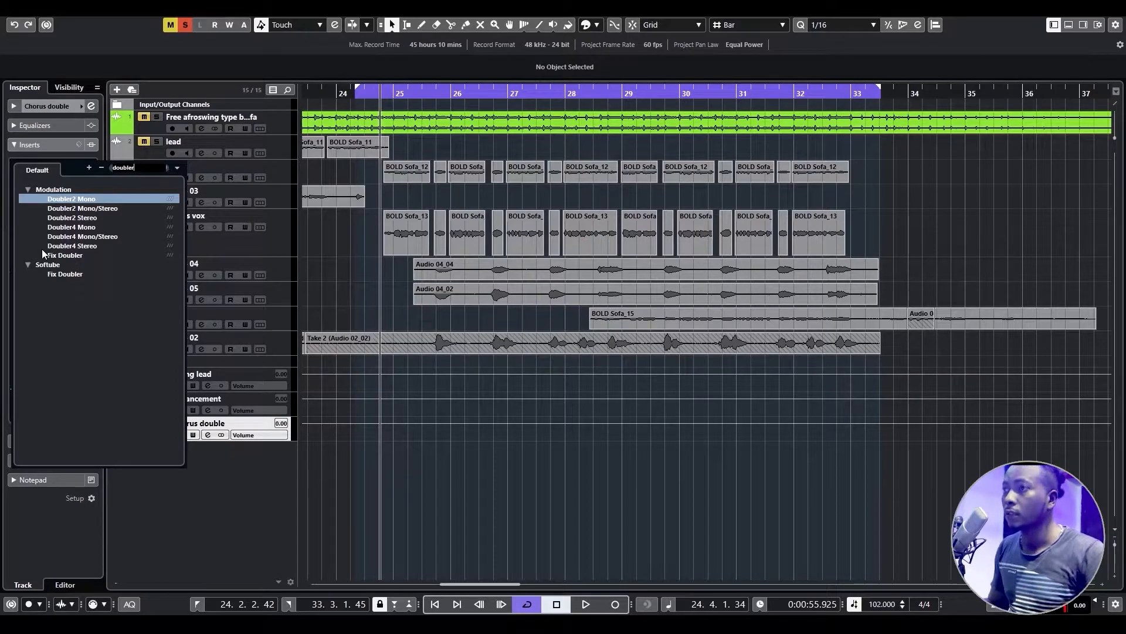
pyautogui.click(72, 220)
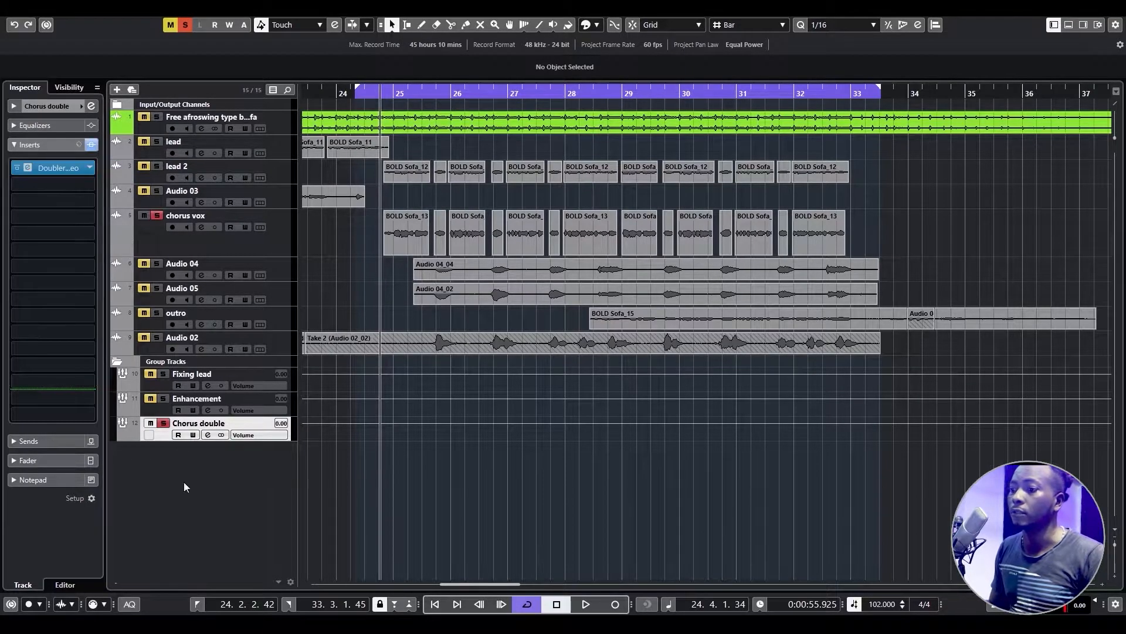
pyautogui.moveTo(514, 296); pyautogui.dragTo(572, 199)
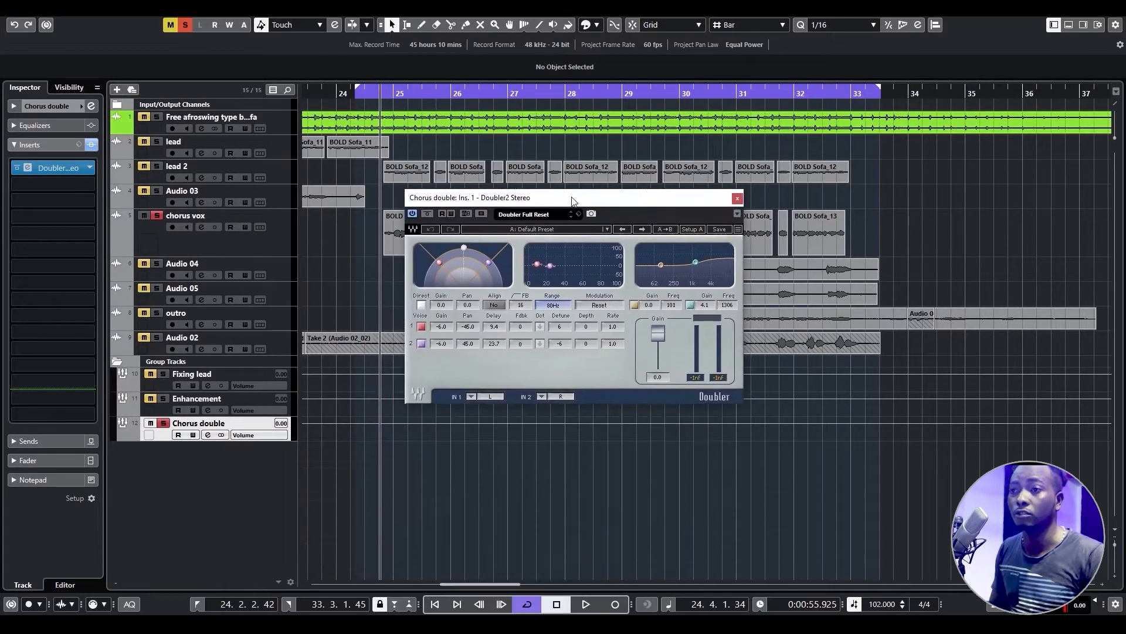
# Switch off the direct signal in Doubler2 and load its Basic Doubler factory preset.
pyautogui.click(422, 305)
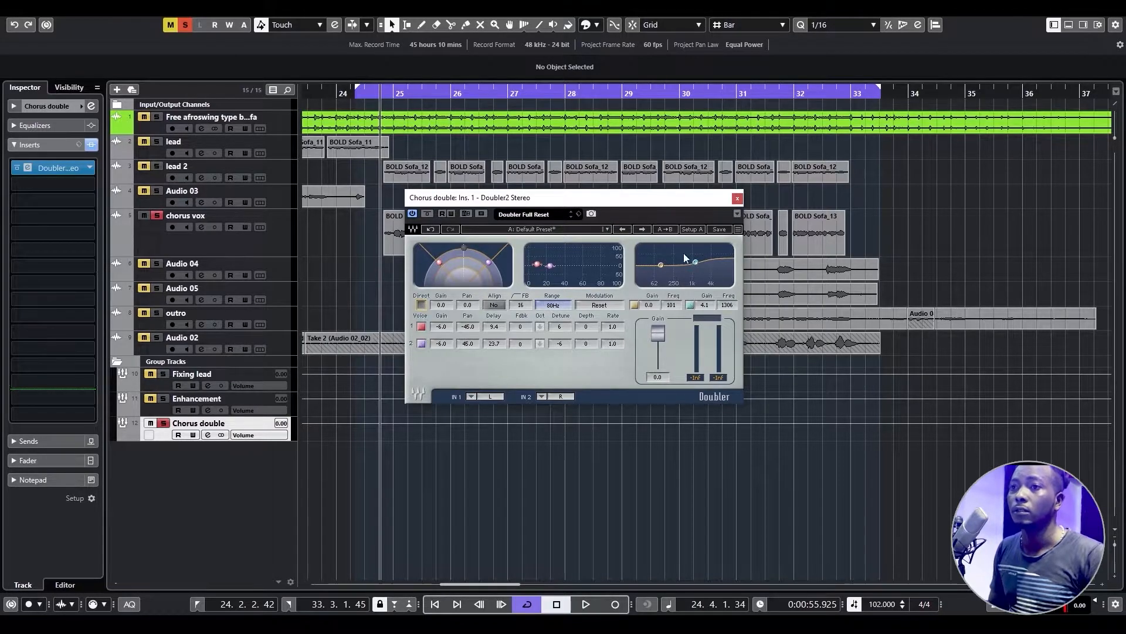
pyautogui.click(524, 230)
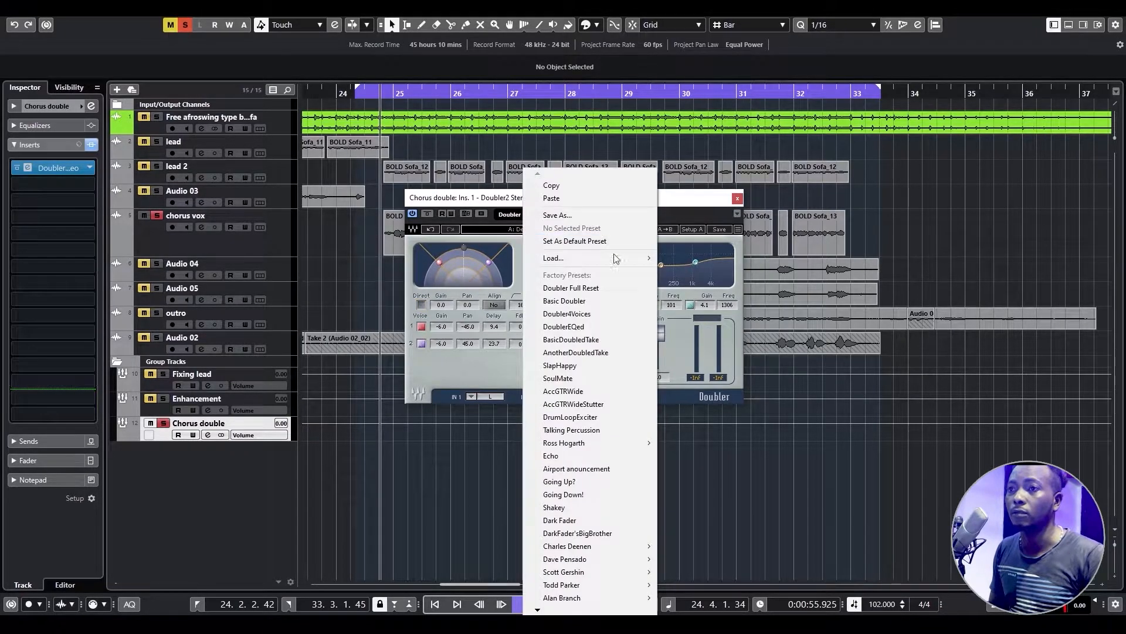
pyautogui.click(595, 302)
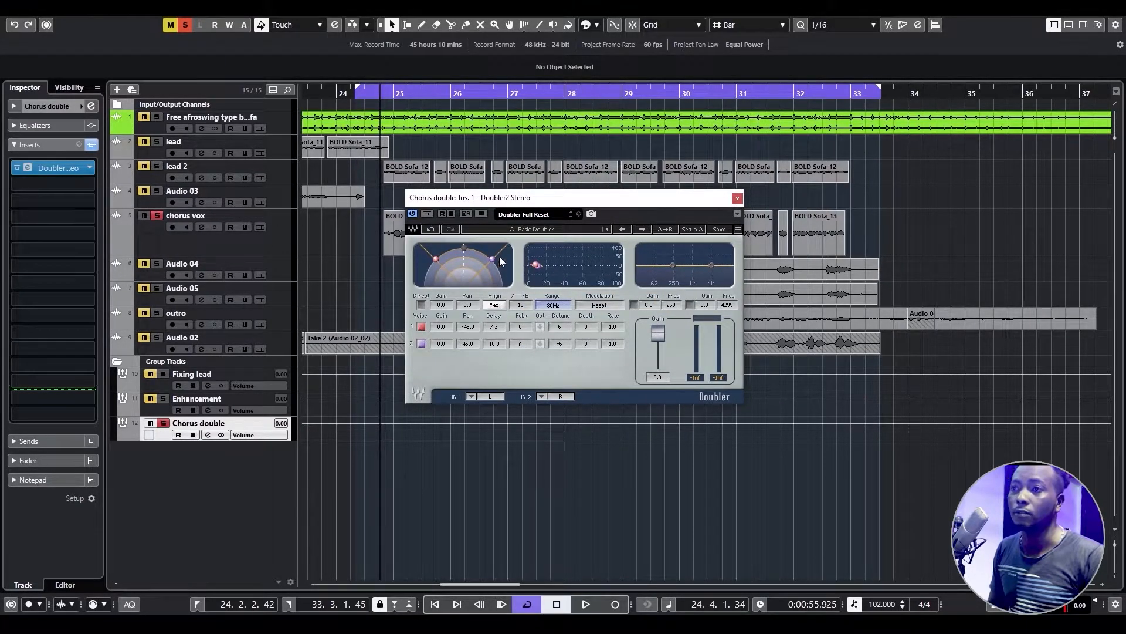
# Play the chorus and compare the doubler with its direct signal on and off.
pyautogui.press('space')
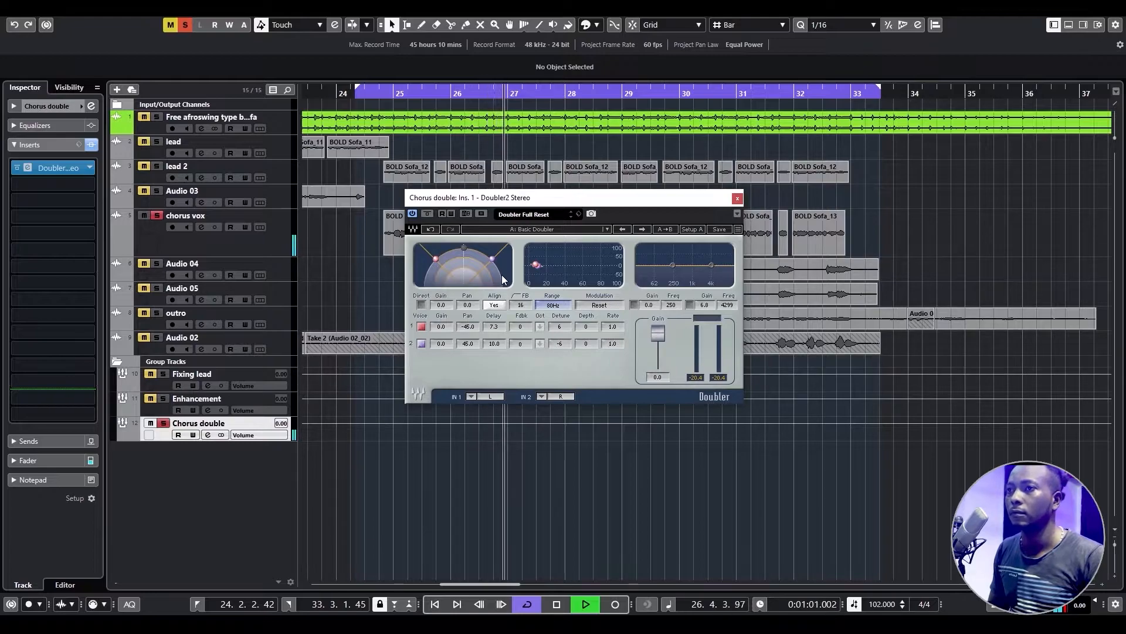
pyautogui.click(420, 305)
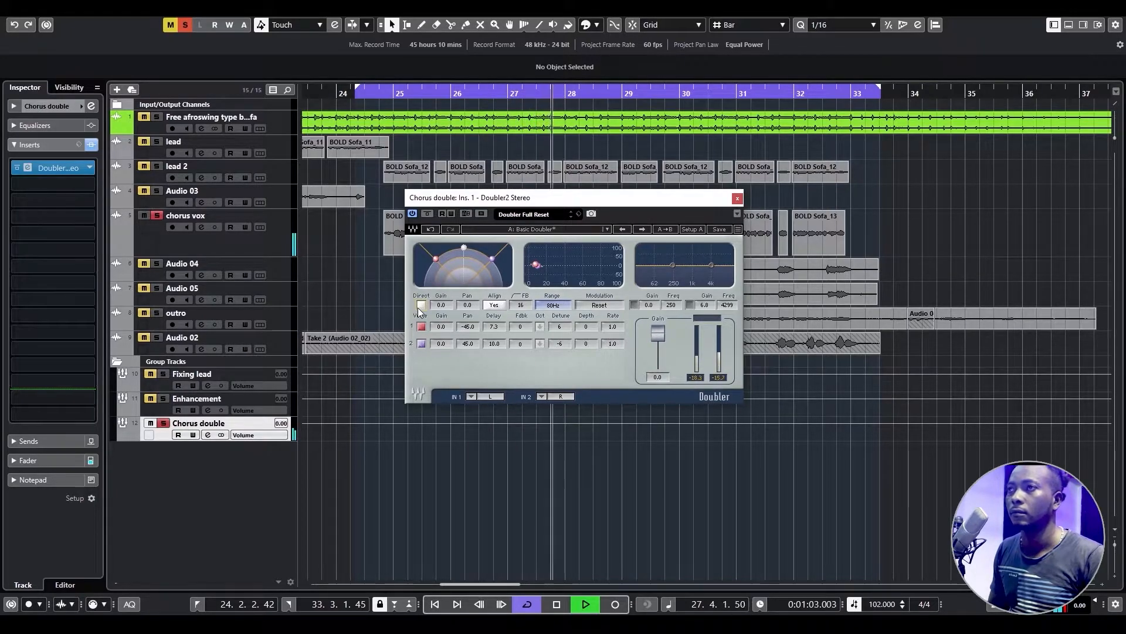
pyautogui.click(420, 305)
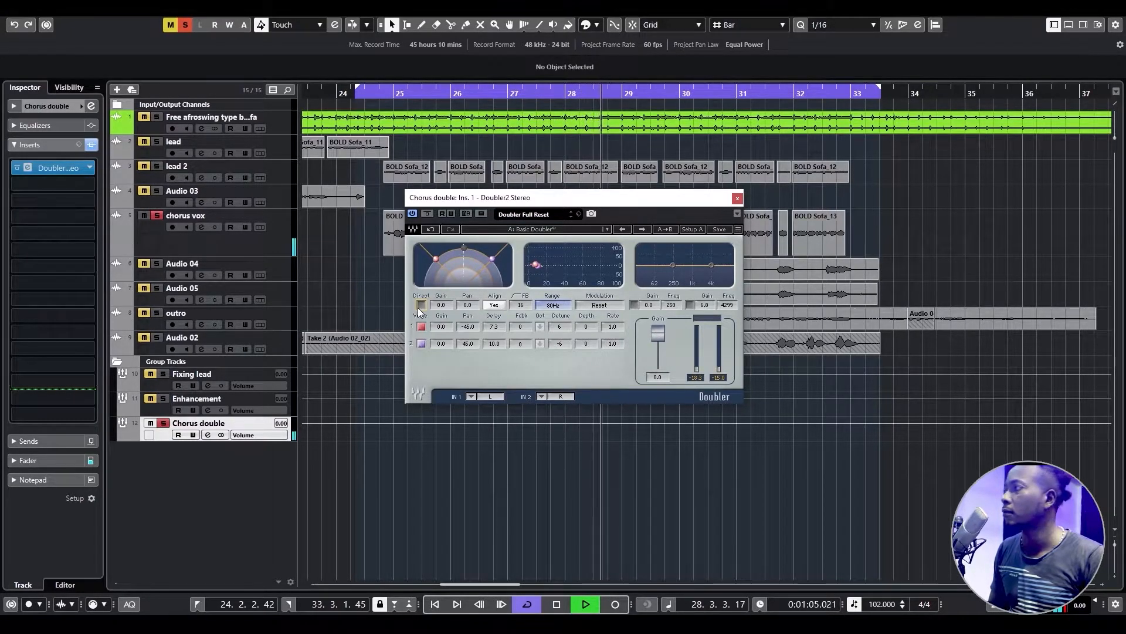
# Browse the Doubler2 presets during playback, select Basic Doubler, and close the plug-in before stopping playback.
pyautogui.click(549, 229)
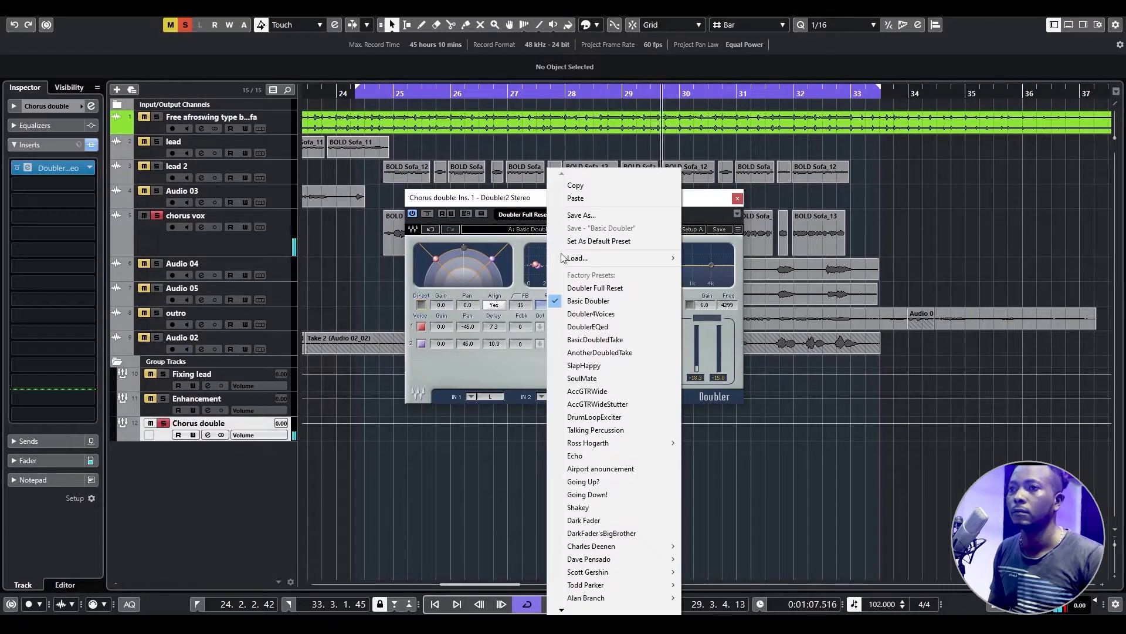
pyautogui.click(587, 314)
pyautogui.click(525, 214)
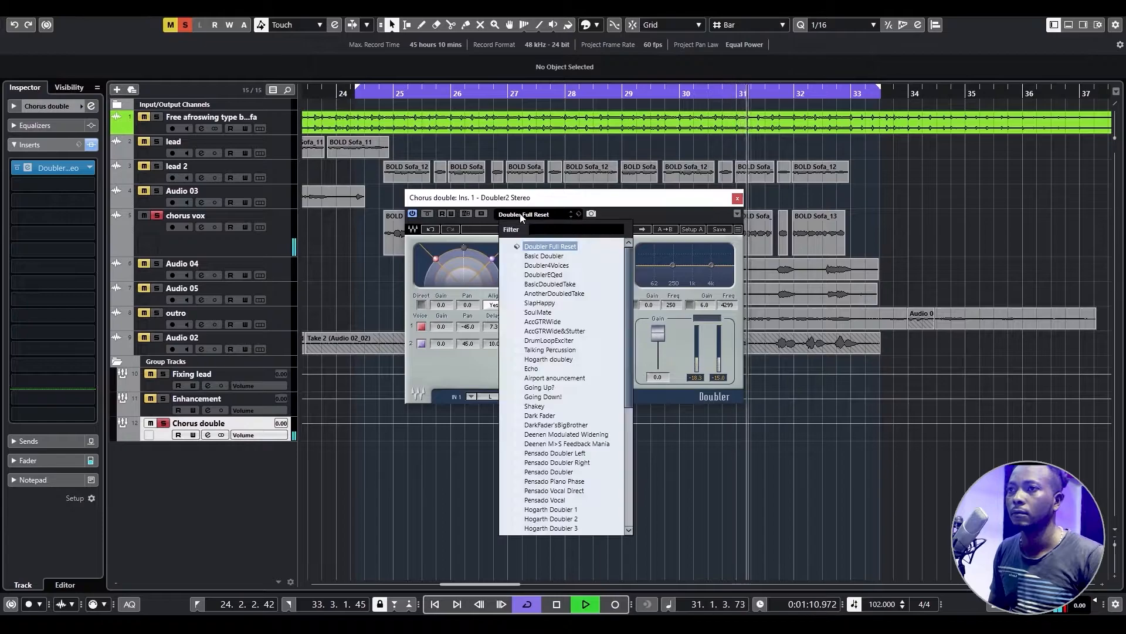
pyautogui.click(528, 257)
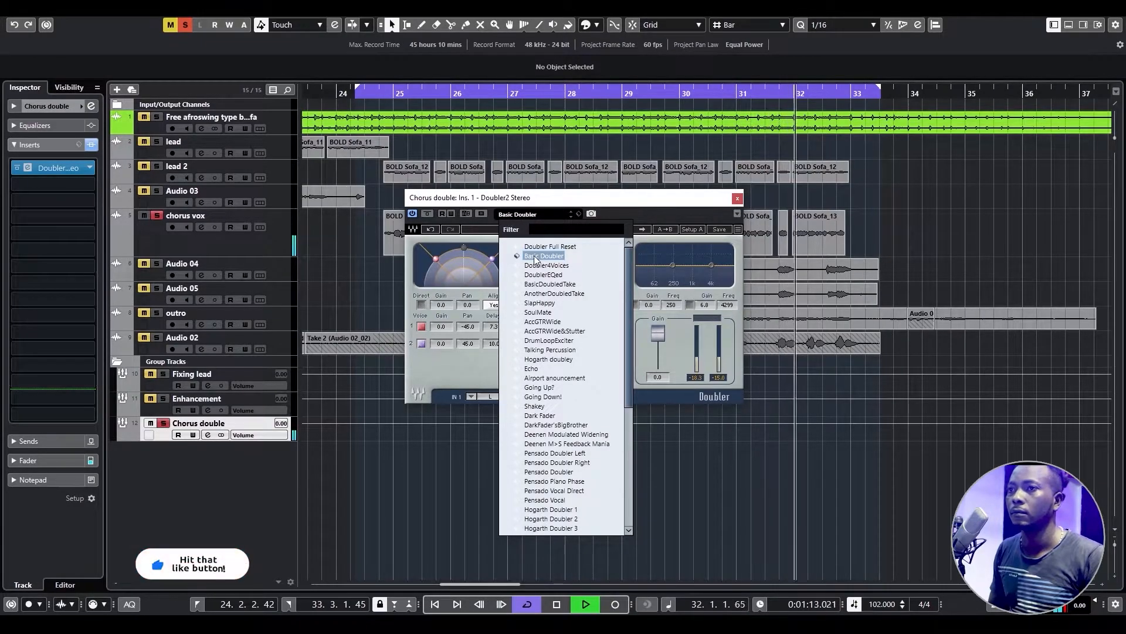
pyautogui.click(645, 215)
pyautogui.click(737, 198)
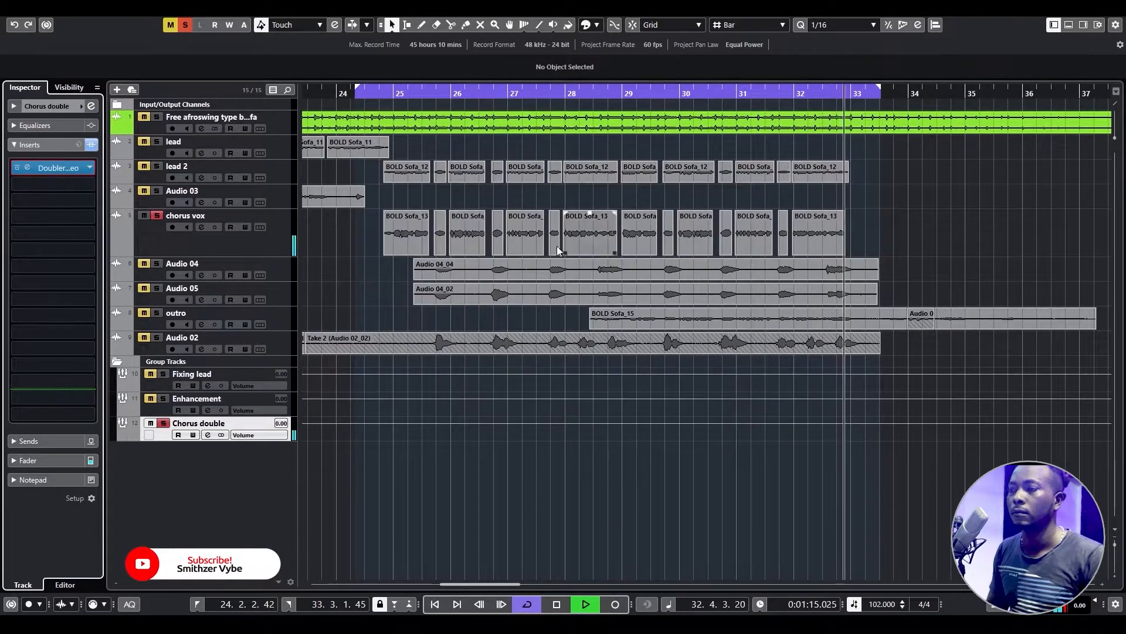
pyautogui.press('space')
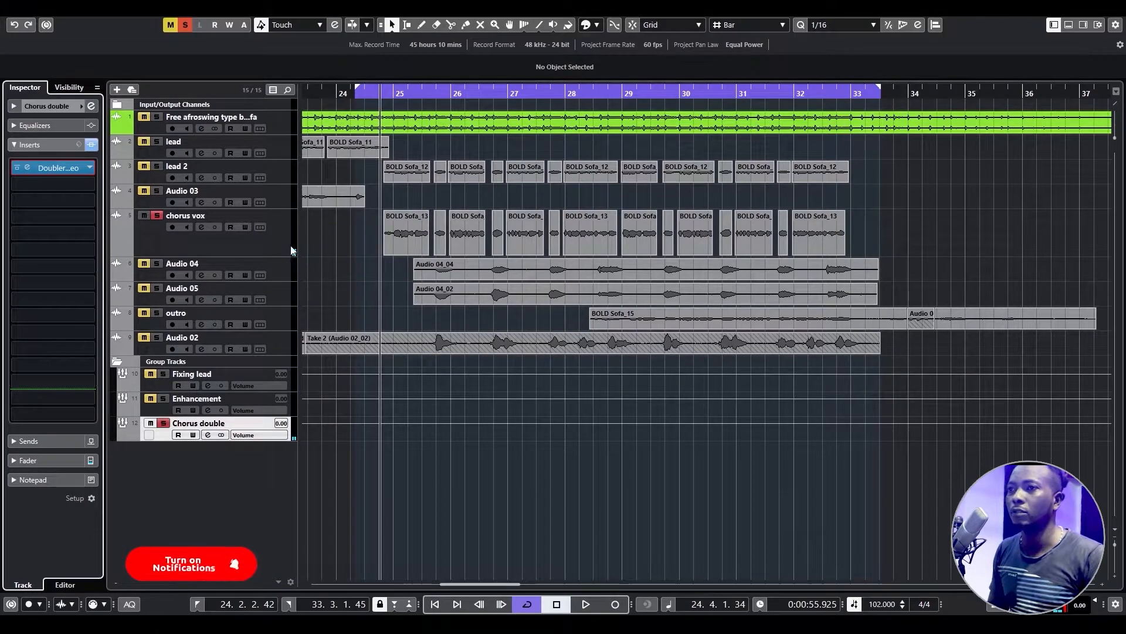
# Move chorus vox's L1 limiter down to the eighth insert slot and load DeEsser Mono in the sixth.
pyautogui.click(270, 245)
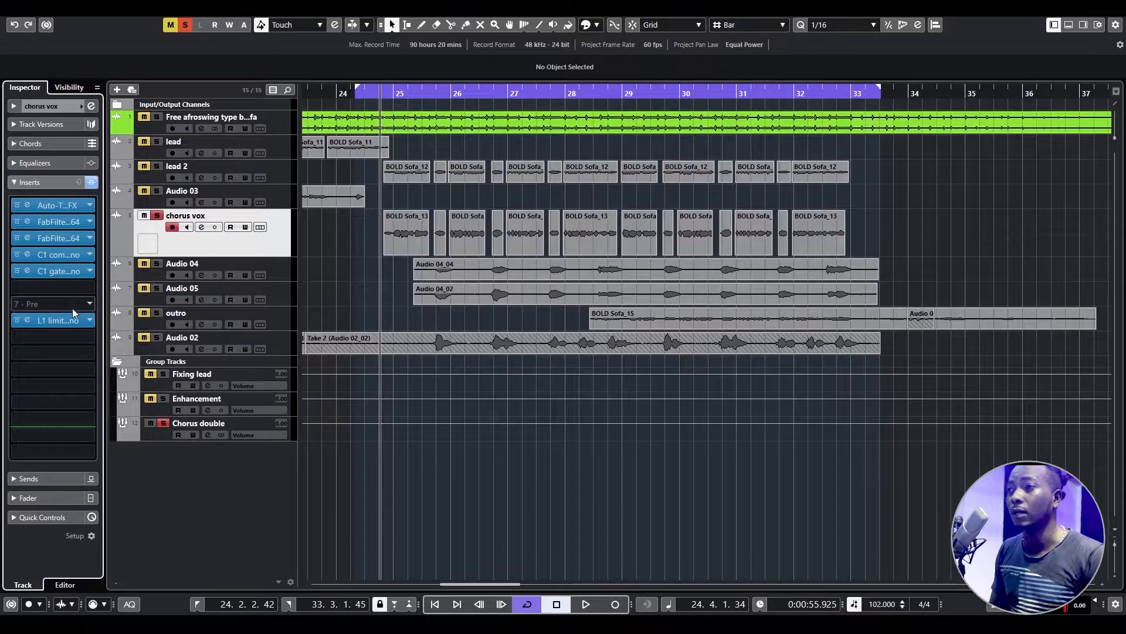
pyautogui.click(67, 288)
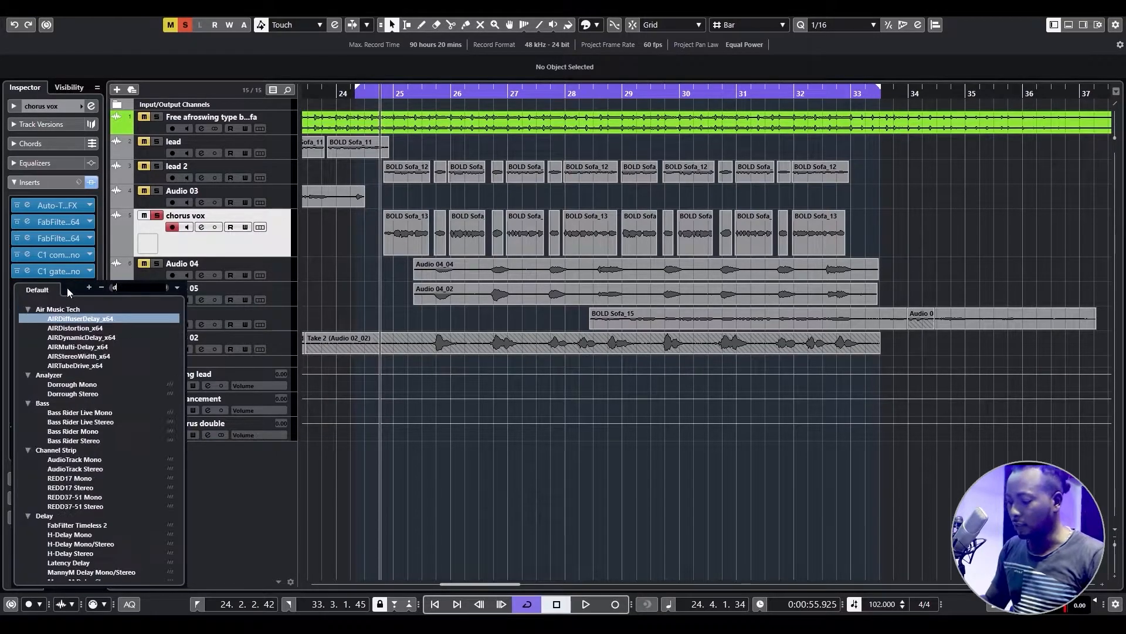
pyautogui.click(78, 453)
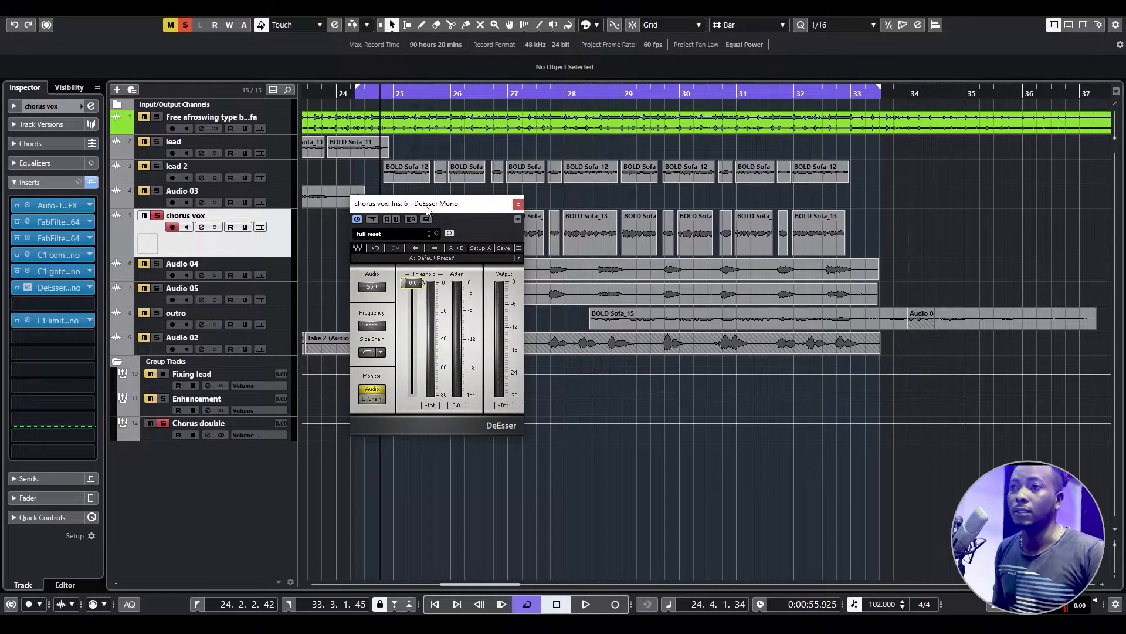
pyautogui.moveTo(428, 210); pyautogui.dragTo(444, 207)
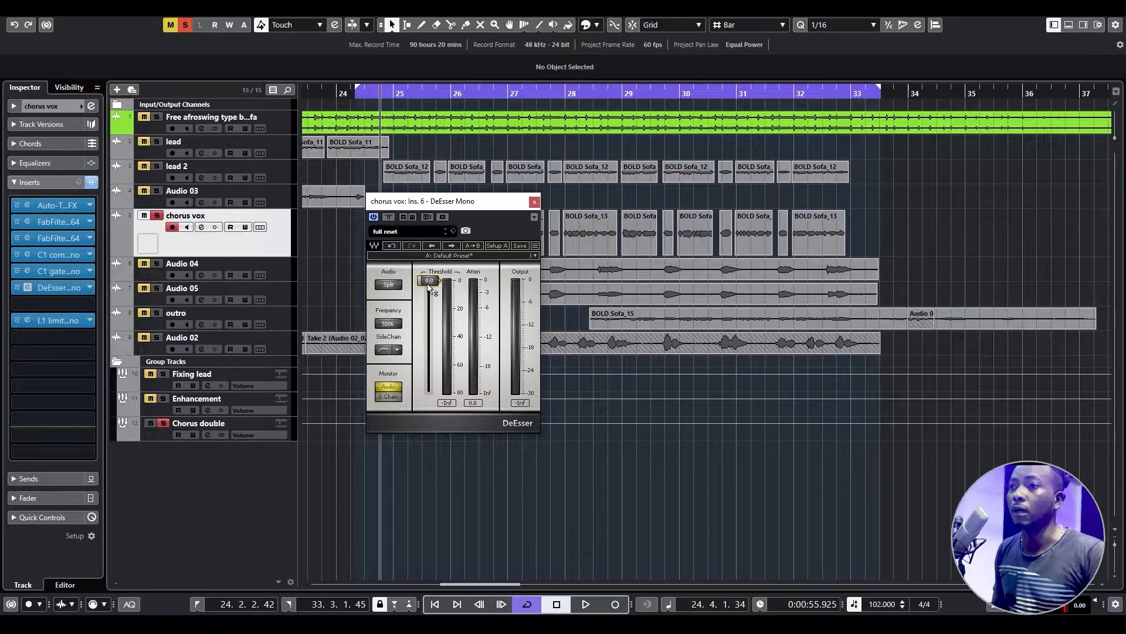
# Set the DeEsser frequency to about 6.8 kHz and threshold to about -38 during playback, and move the L1 limiter up to insert slot seven.
pyautogui.press('space')
pyautogui.moveTo(431, 297); pyautogui.dragTo(428, 338)
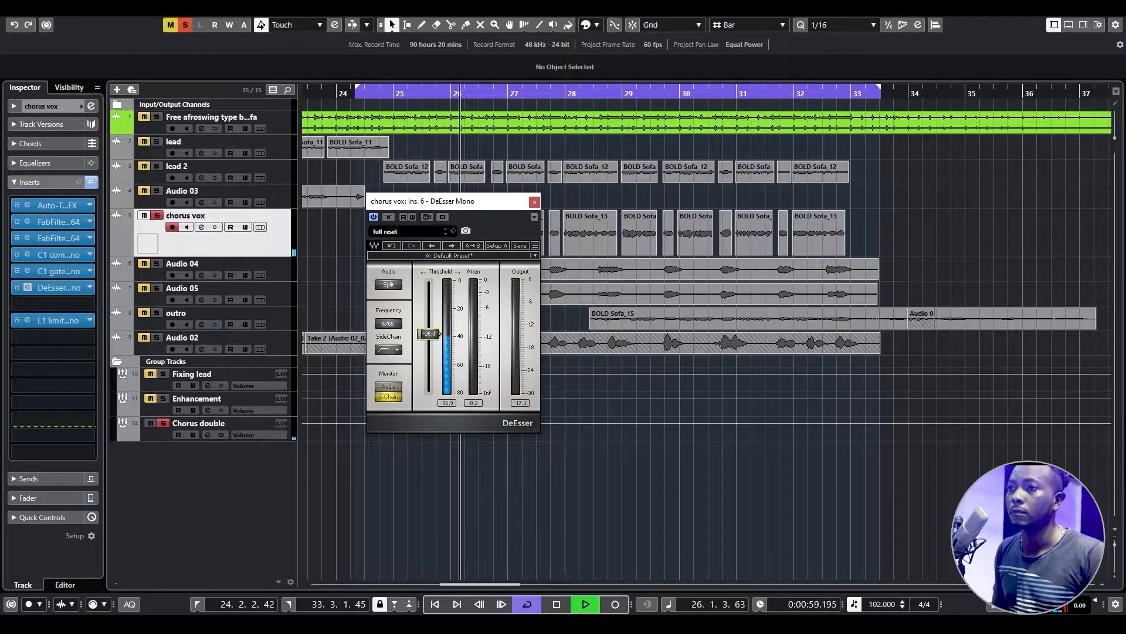
pyautogui.click(386, 389)
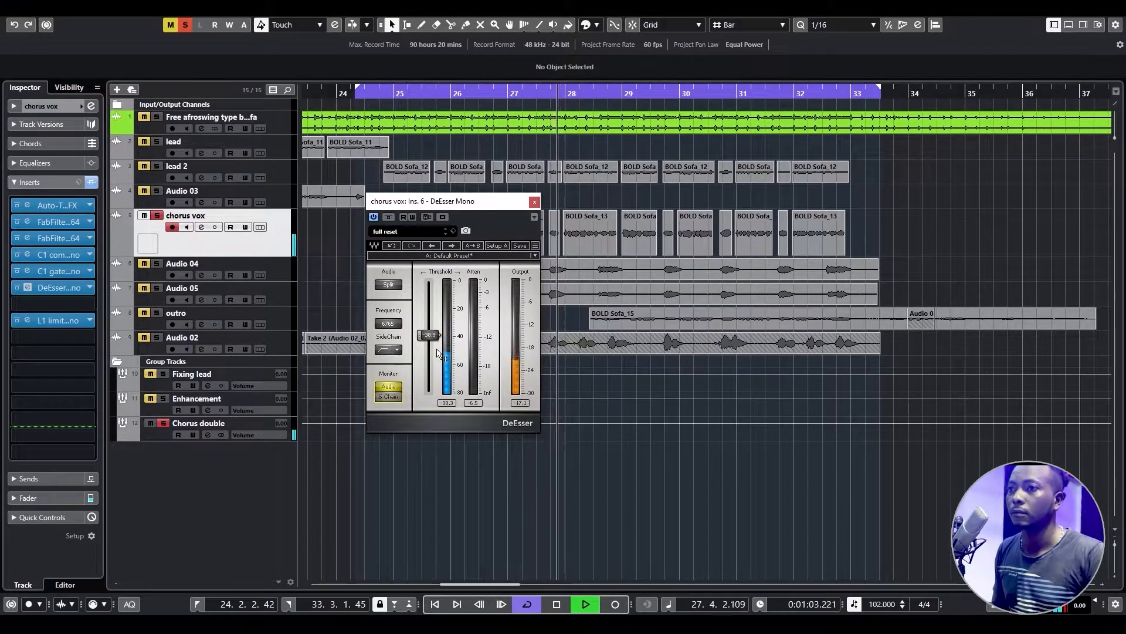
pyautogui.moveTo(430, 336); pyautogui.dragTo(430, 335)
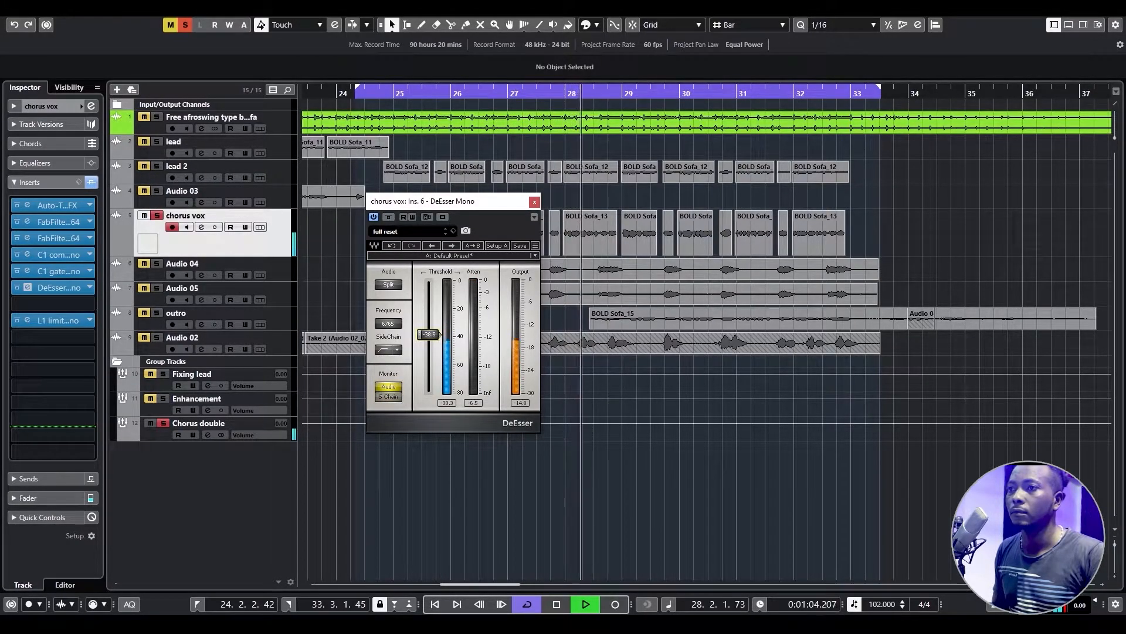
pyautogui.click(535, 202)
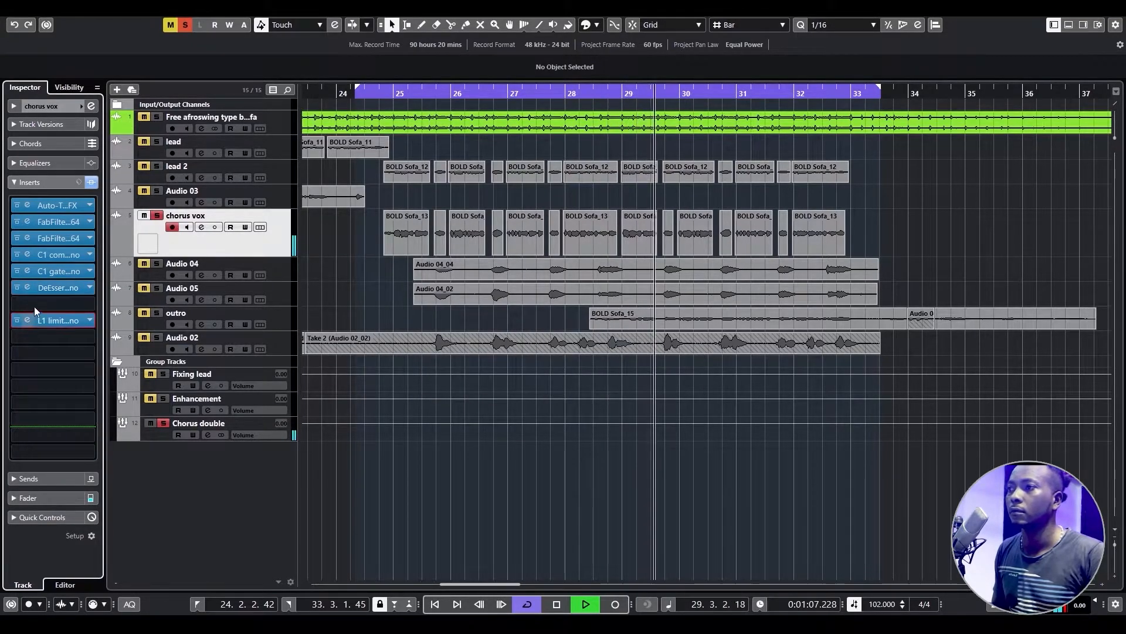
pyautogui.moveTo(34, 308); pyautogui.dragTo(36, 308)
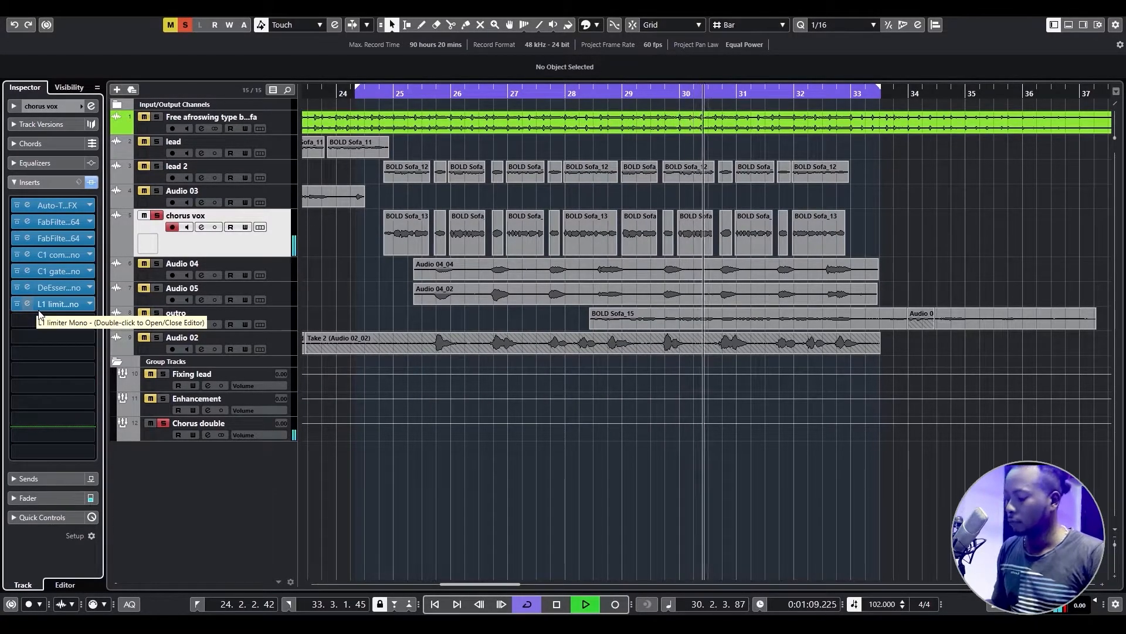
# Replay the chorus from its beginning and extend the first chorus vox event's start back to 24.4.1.62.
pyautogui.click(379, 95)
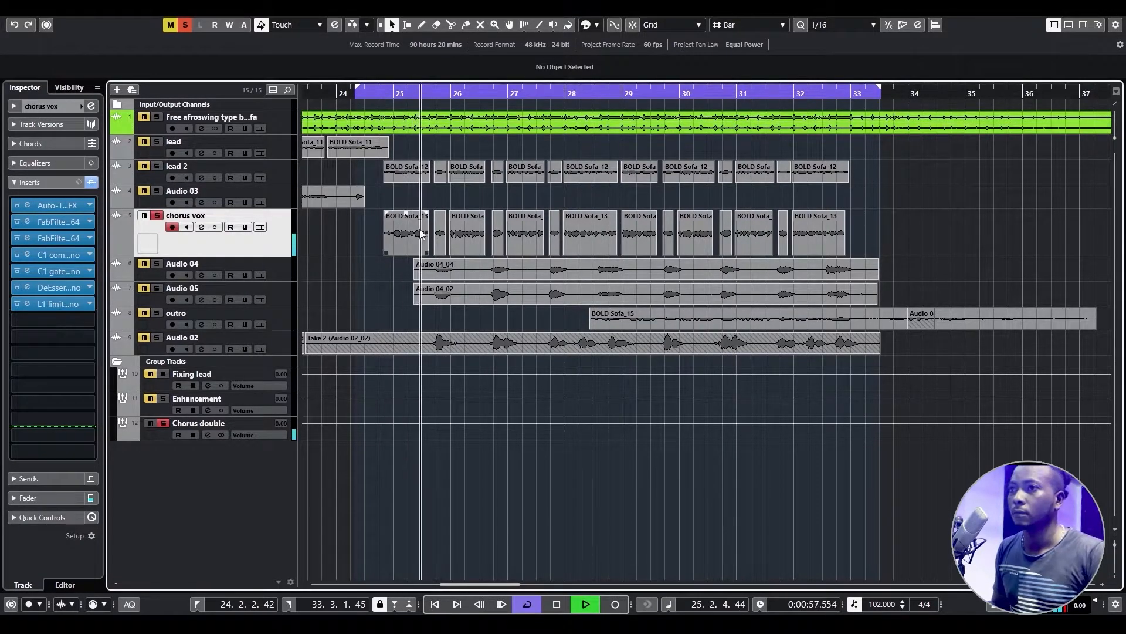
pyautogui.moveTo(384, 255); pyautogui.dragTo(382, 255)
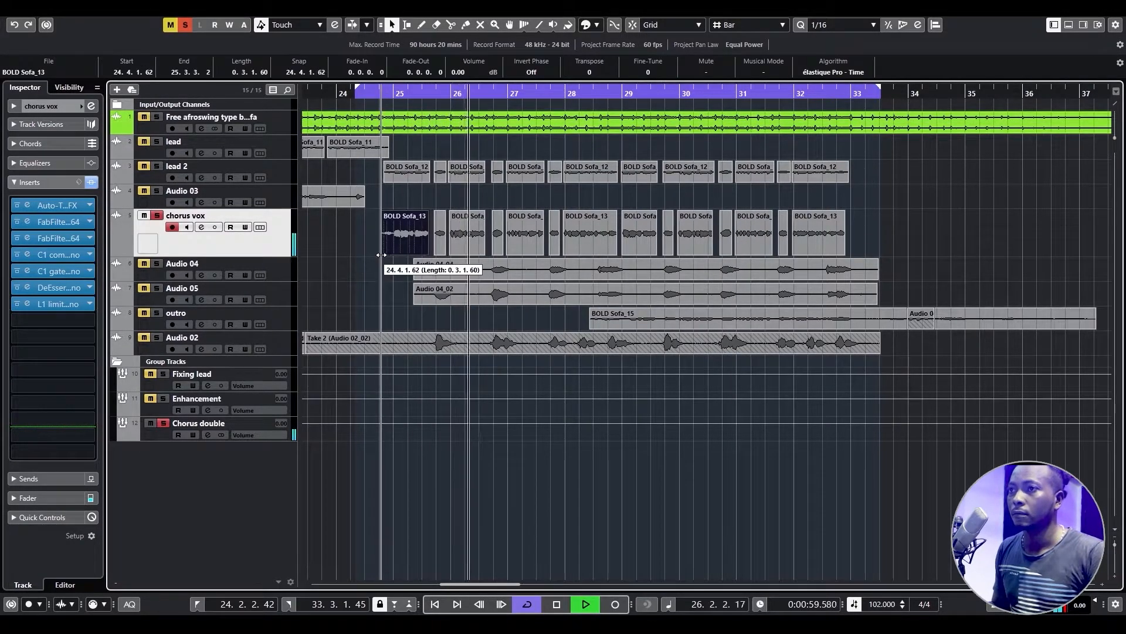
# Add a fade-in of 0.0.0.59 to the first chorus vox event and stop playback.
pyautogui.moveTo(383, 215); pyautogui.dragTo(385, 215)
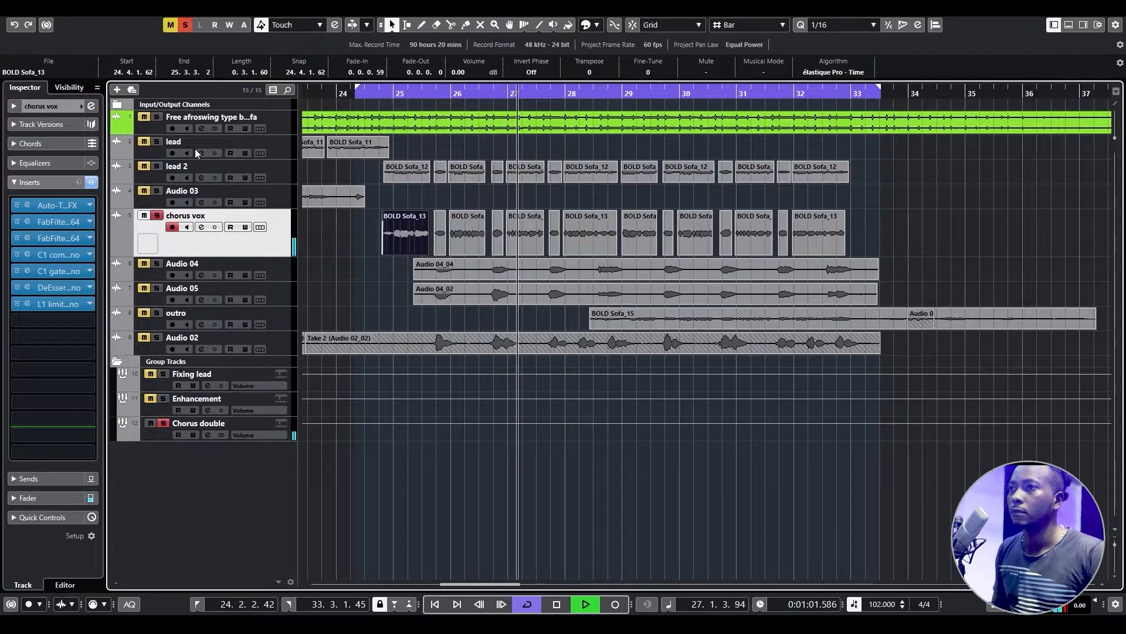
pyautogui.press('space')
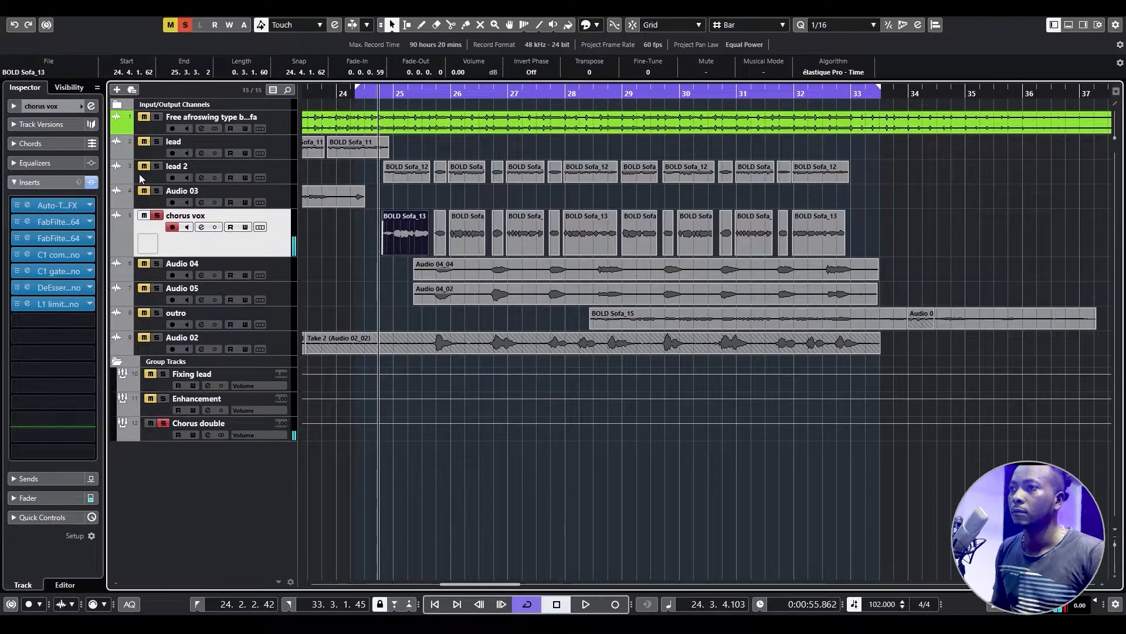
# Play the chorus over the beat with the Chorus double group muted, unmute it to compare, and stop playback.
pyautogui.click(153, 421)
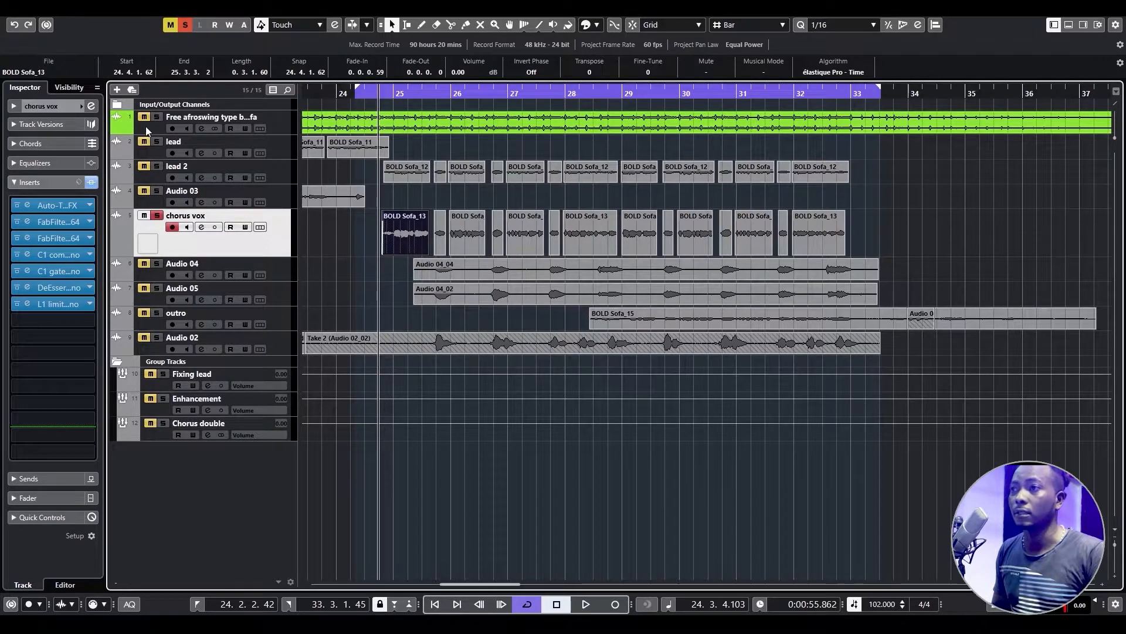
pyautogui.press('space')
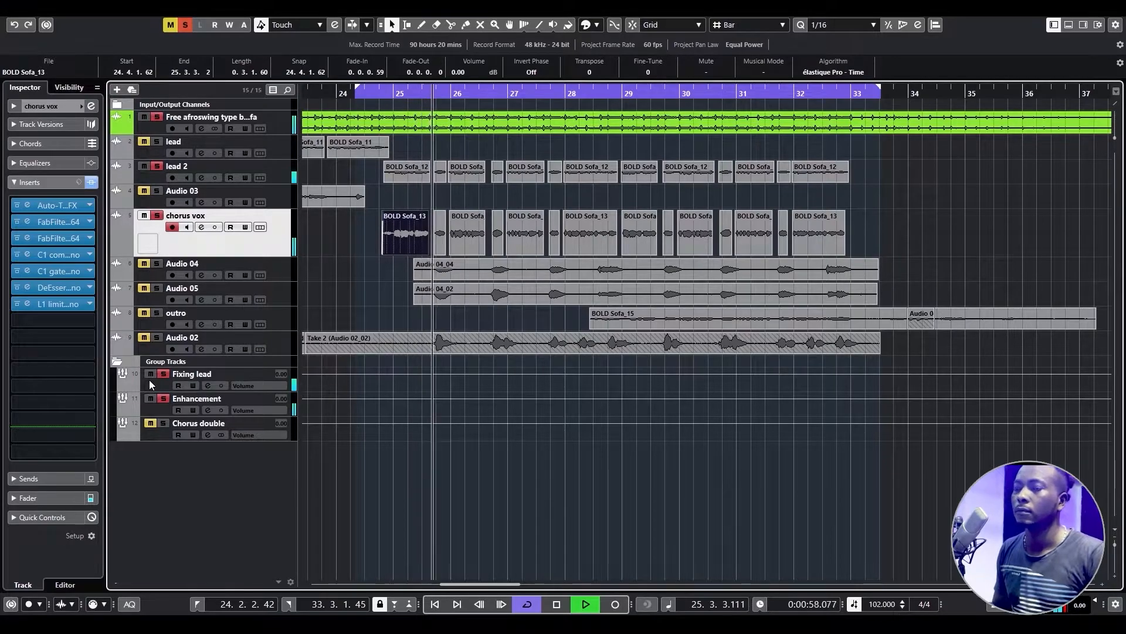
pyautogui.click(150, 425)
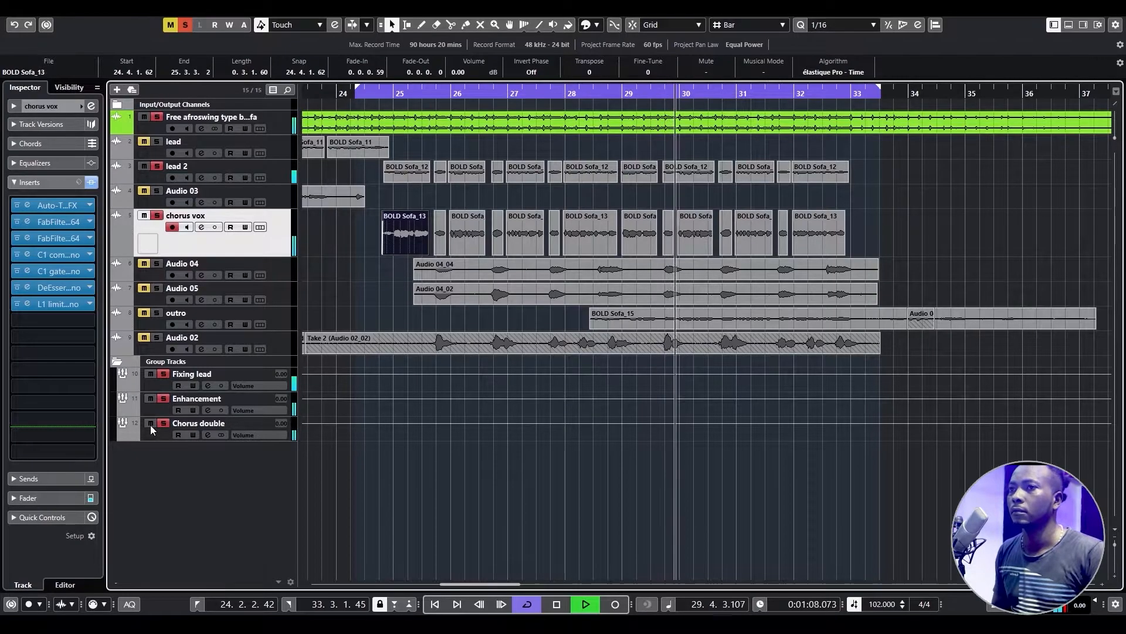
pyautogui.press('g')
pyautogui.press('g')
pyautogui.press('g')
pyautogui.press('g')
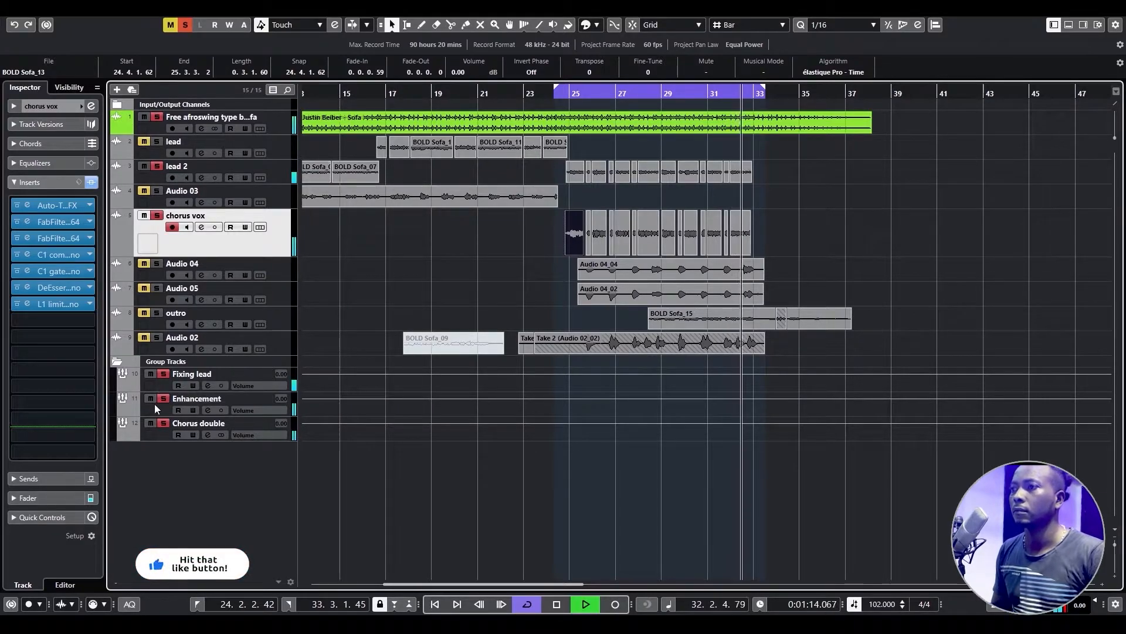
pyautogui.press('space')
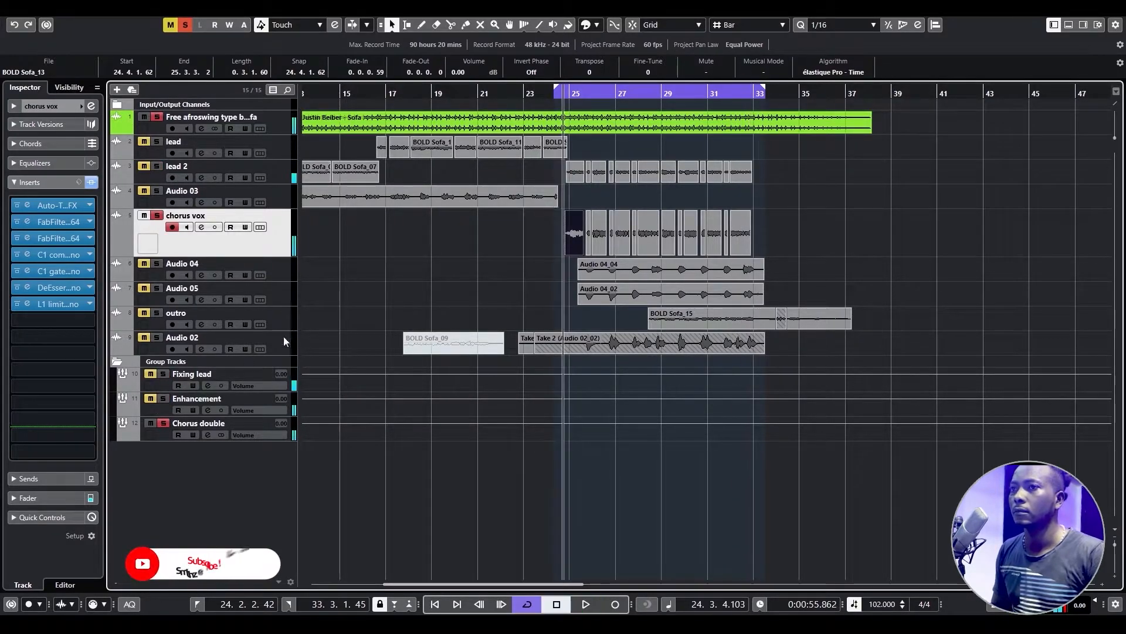
# Load FabFilter Pro-Q 2 in the Chorus double group's second insert slot.
pyautogui.click(248, 422)
pyautogui.click(50, 167)
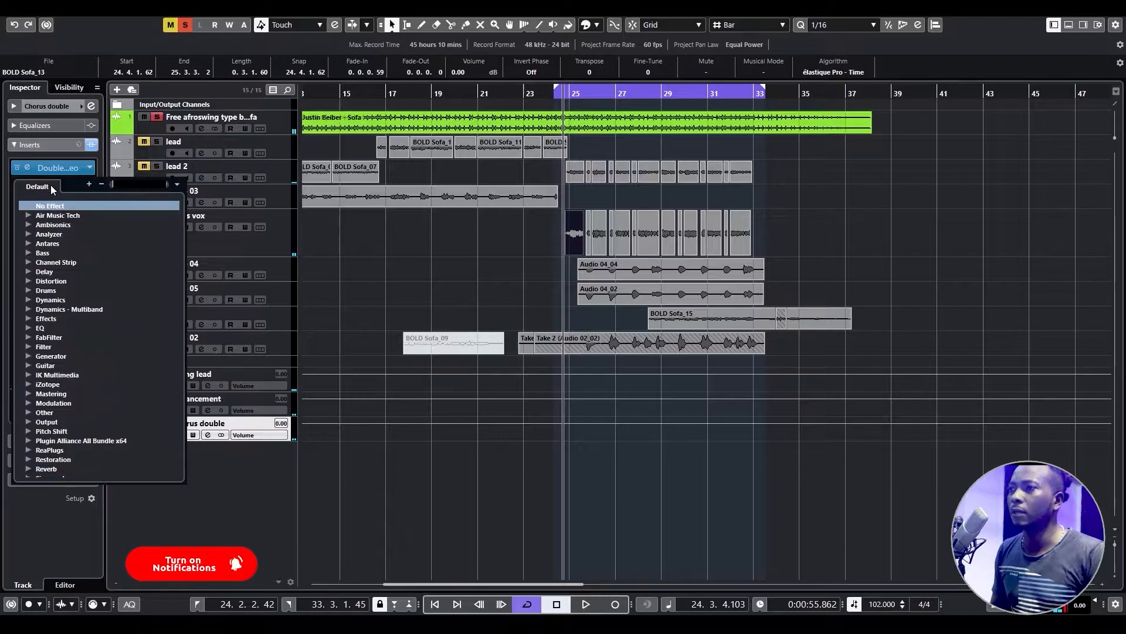
pyautogui.click(26, 337)
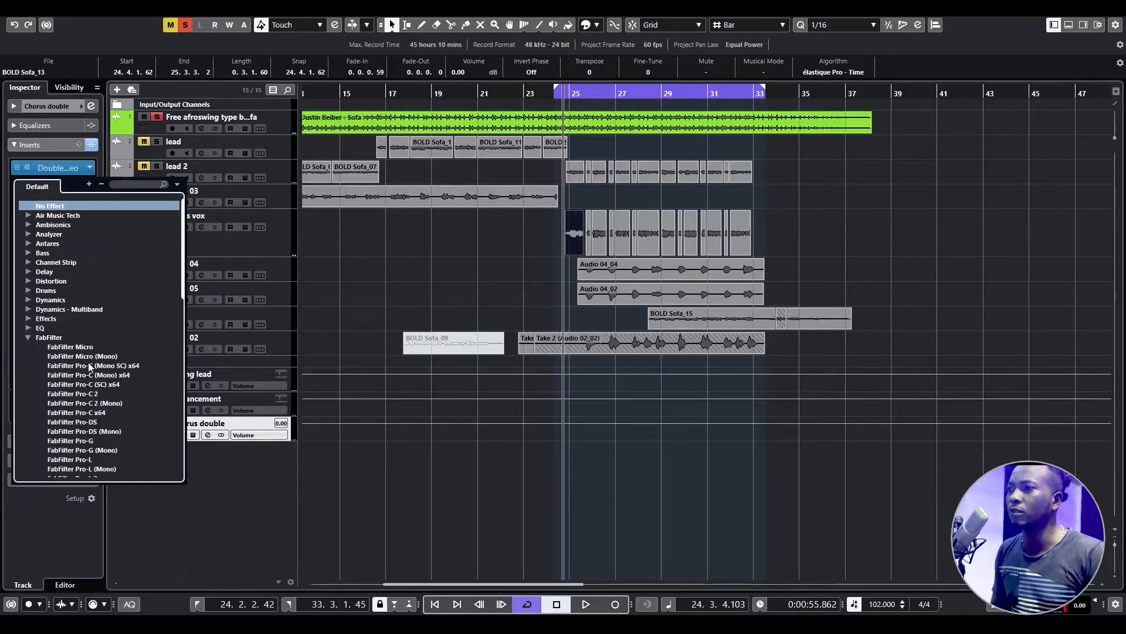
pyautogui.scroll(-3, 92, 411)
pyautogui.scroll(-1, 121, 428)
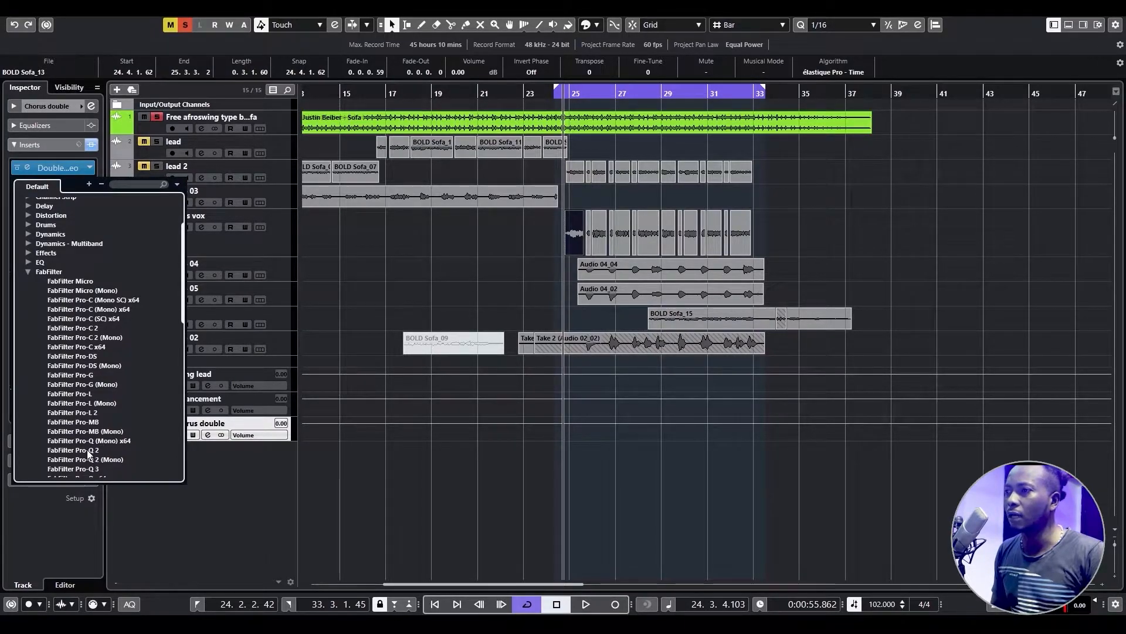
pyautogui.click(86, 450)
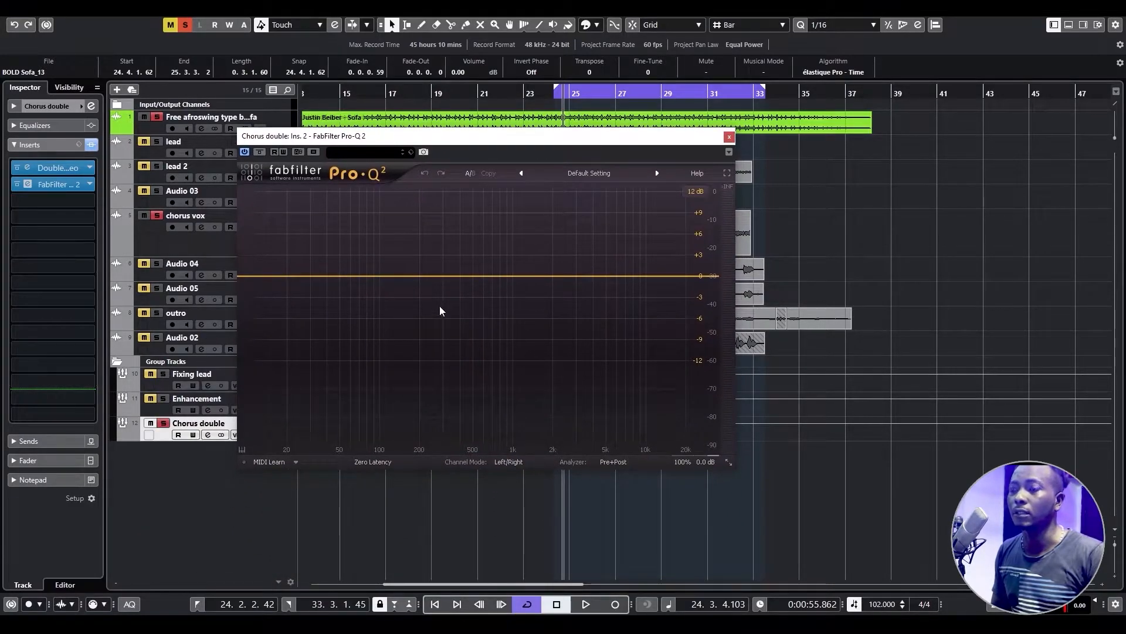
# Add a Low Cut band to Chorus double's Pro-Q 2 at about 296 Hz with Q about 0.717, and close the plug-in.
pyautogui.click(374, 279)
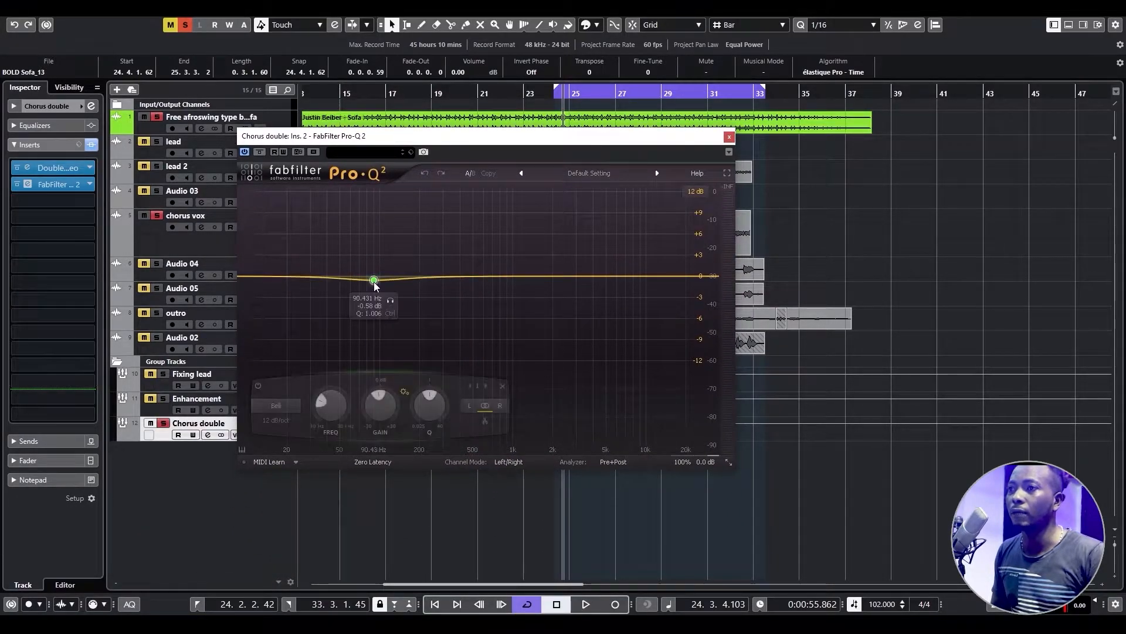
pyautogui.rightClick(375, 279)
pyautogui.moveTo(428, 302)
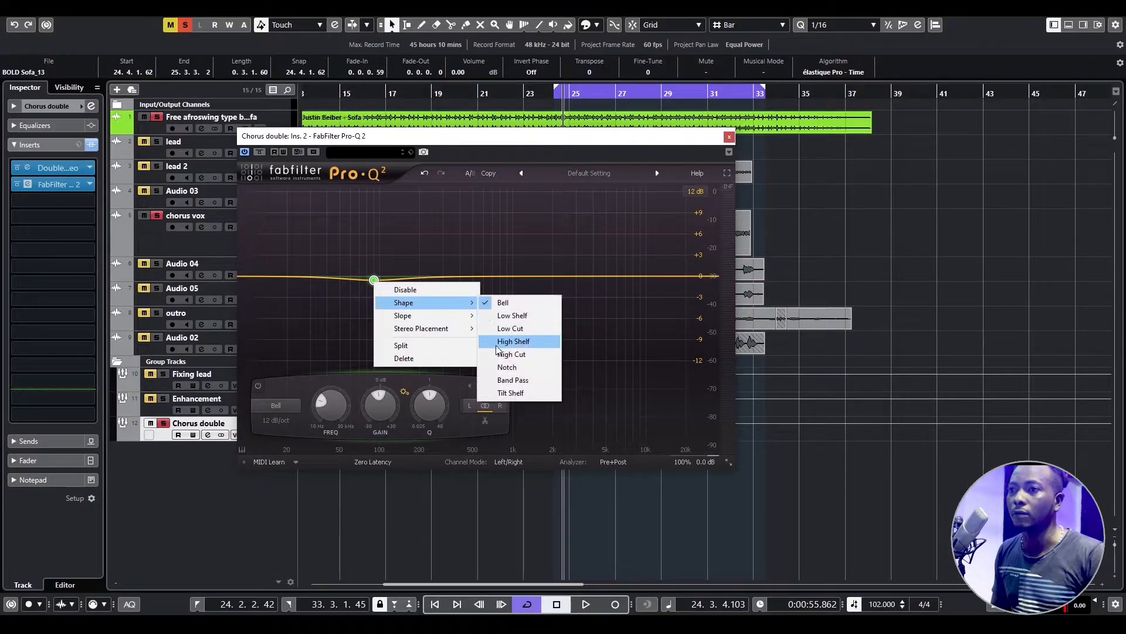
pyautogui.click(509, 328)
pyautogui.press('space')
pyautogui.moveTo(375, 277); pyautogui.dragTo(440, 288)
pyautogui.press('space')
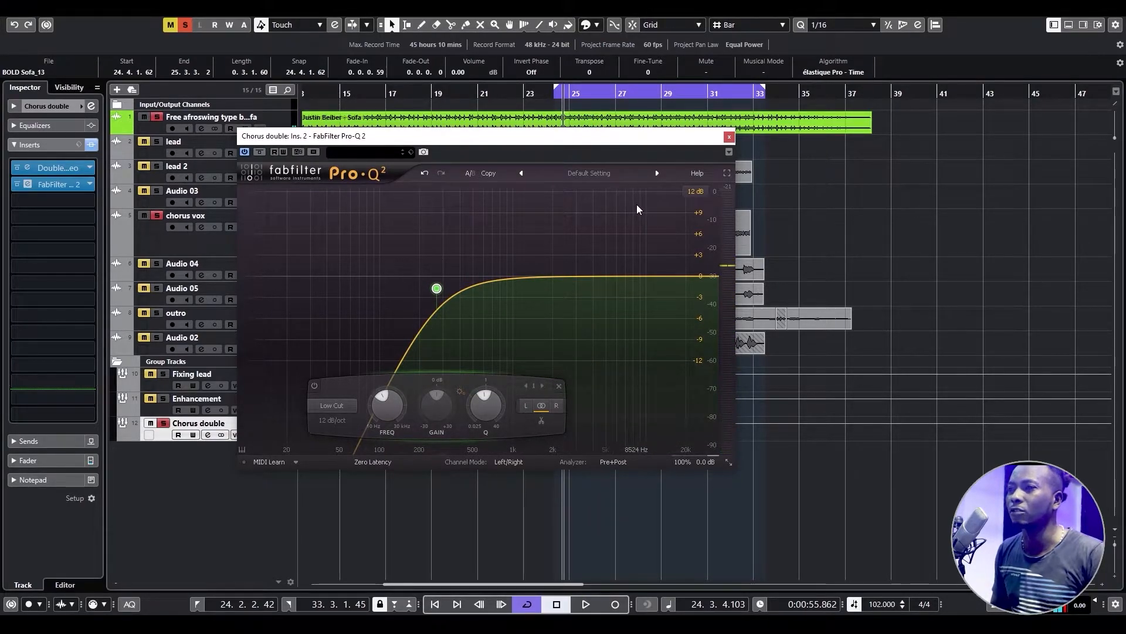
pyautogui.moveTo(439, 289); pyautogui.dragTo(445, 293)
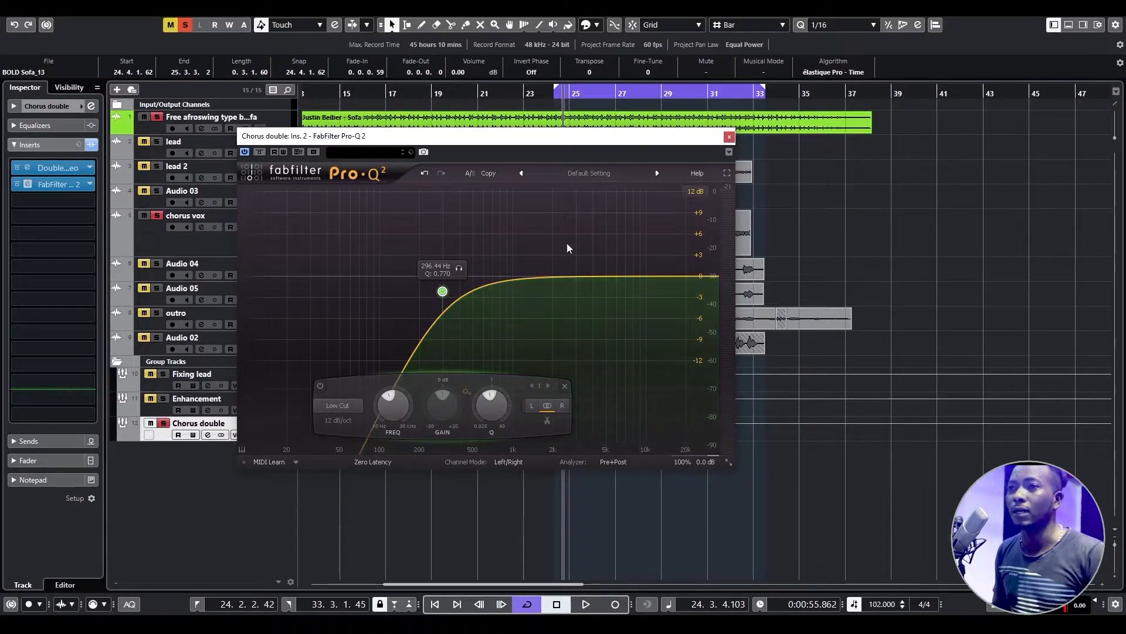
pyautogui.moveTo(440, 296); pyautogui.dragTo(439, 300)
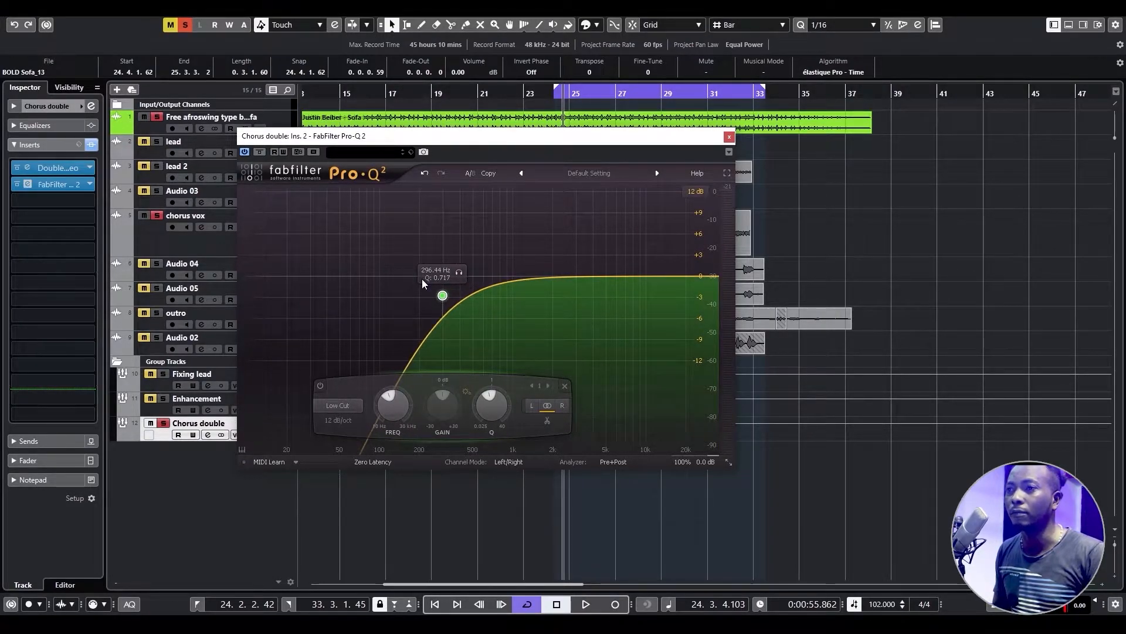
pyautogui.click(730, 137)
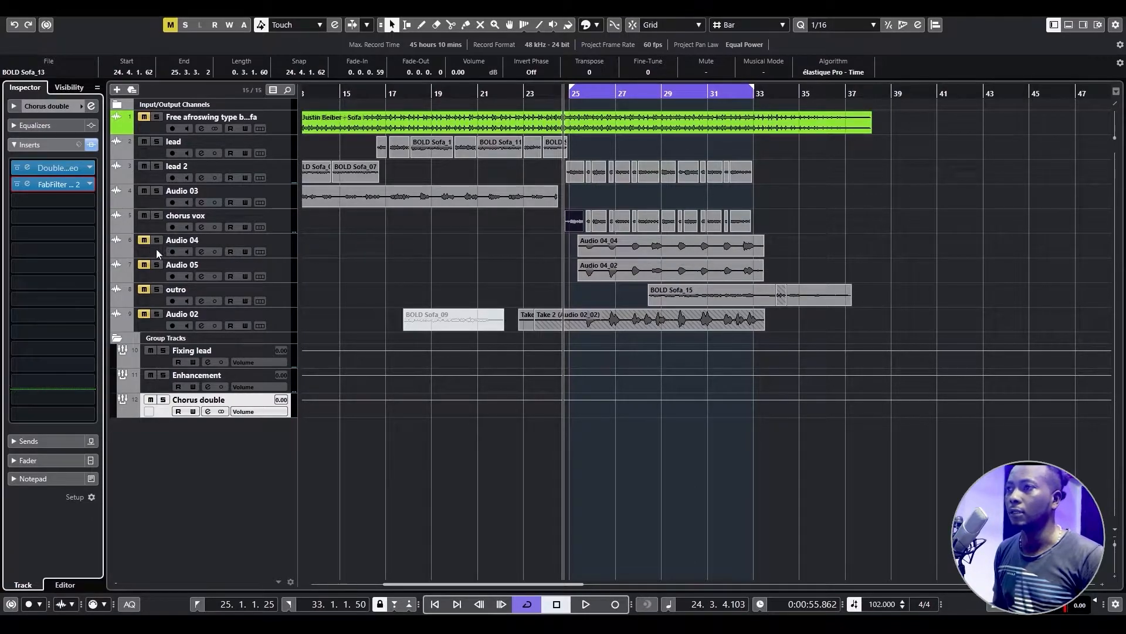
# Unmute Audio 04 and Audio 05 and select the Audio 05 track.
pyautogui.click(144, 240)
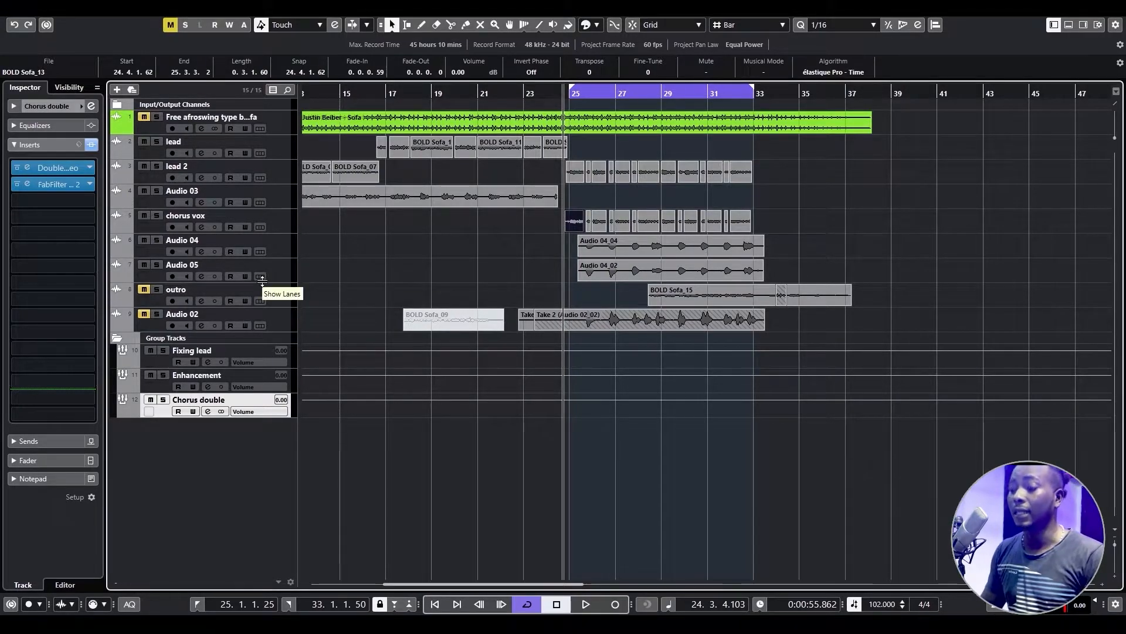
pyautogui.press('g')
pyautogui.press('g')
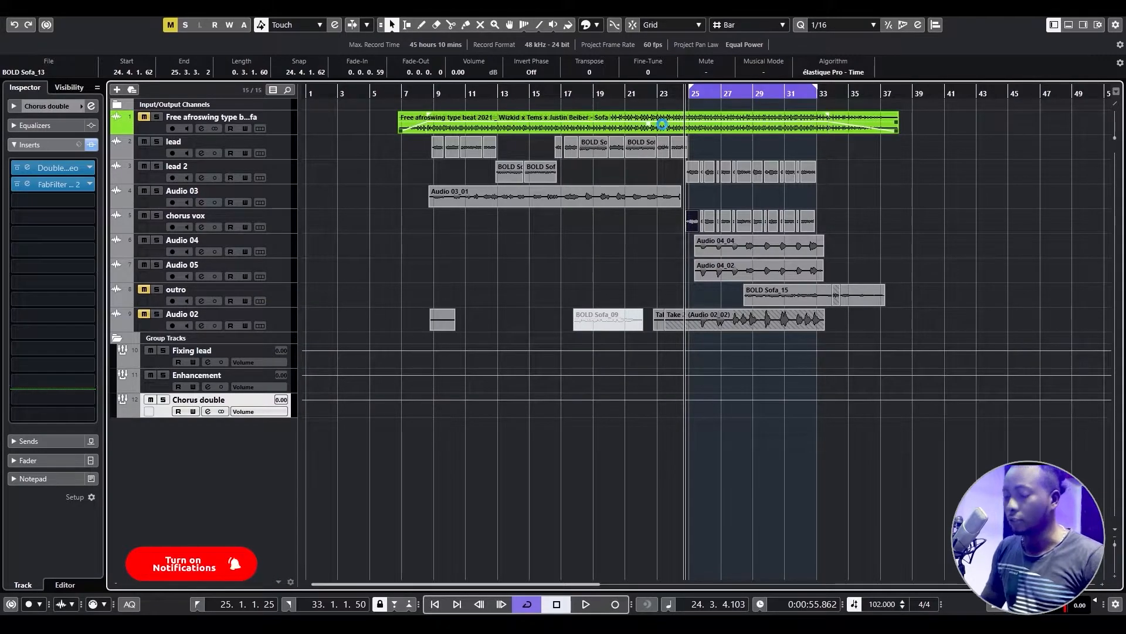
pyautogui.press('g')
pyautogui.click(278, 243)
pyautogui.click(284, 270)
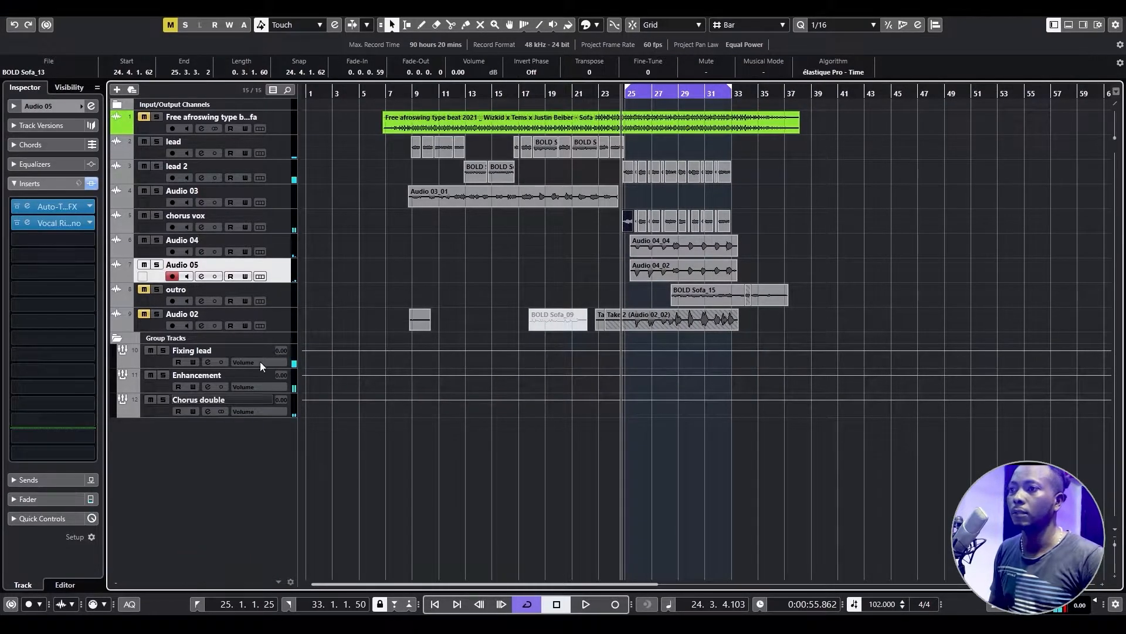
# Add a stereo group track named breathe, routed to Stereo Out and created inside the group folder.
pyautogui.rightClick(238, 439)
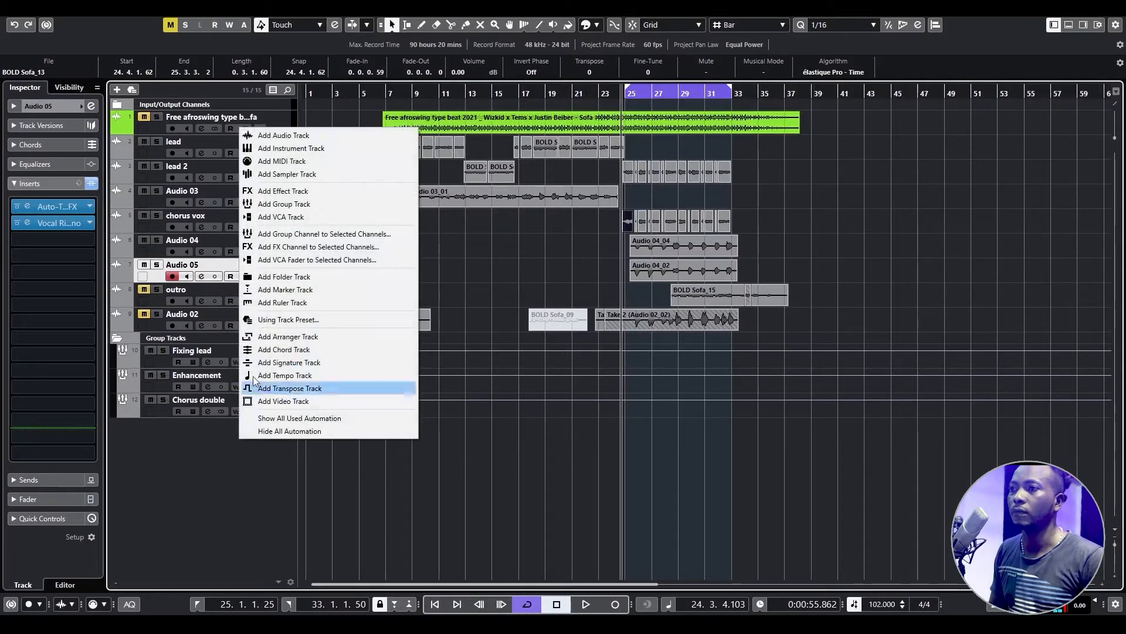
pyautogui.click(316, 201)
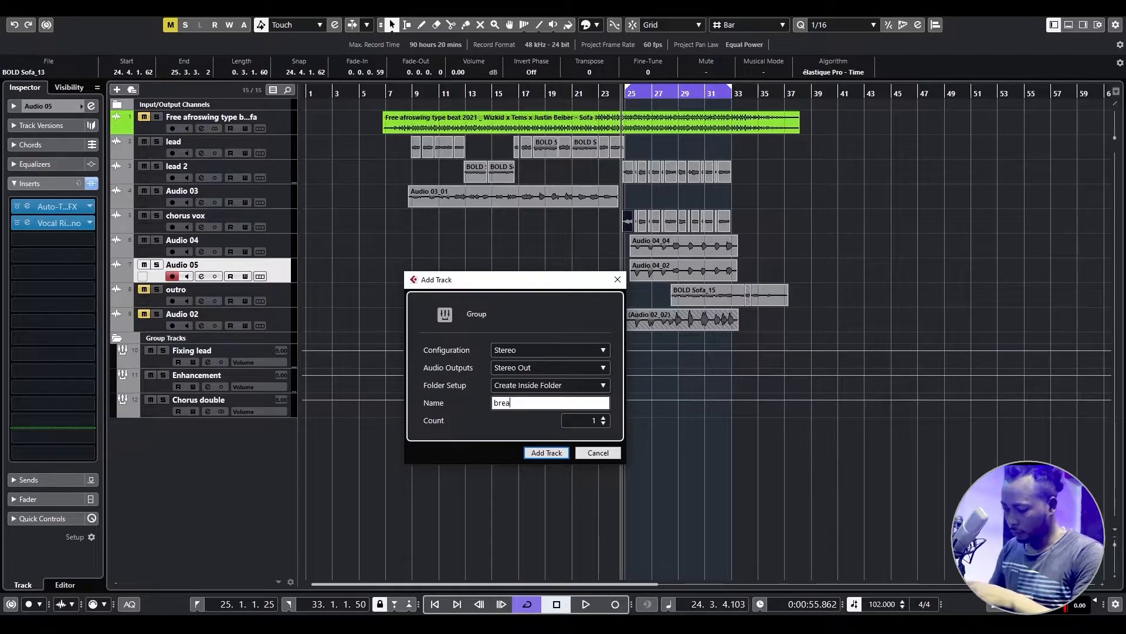
pyautogui.write('breathe')
pyautogui.press('Return')
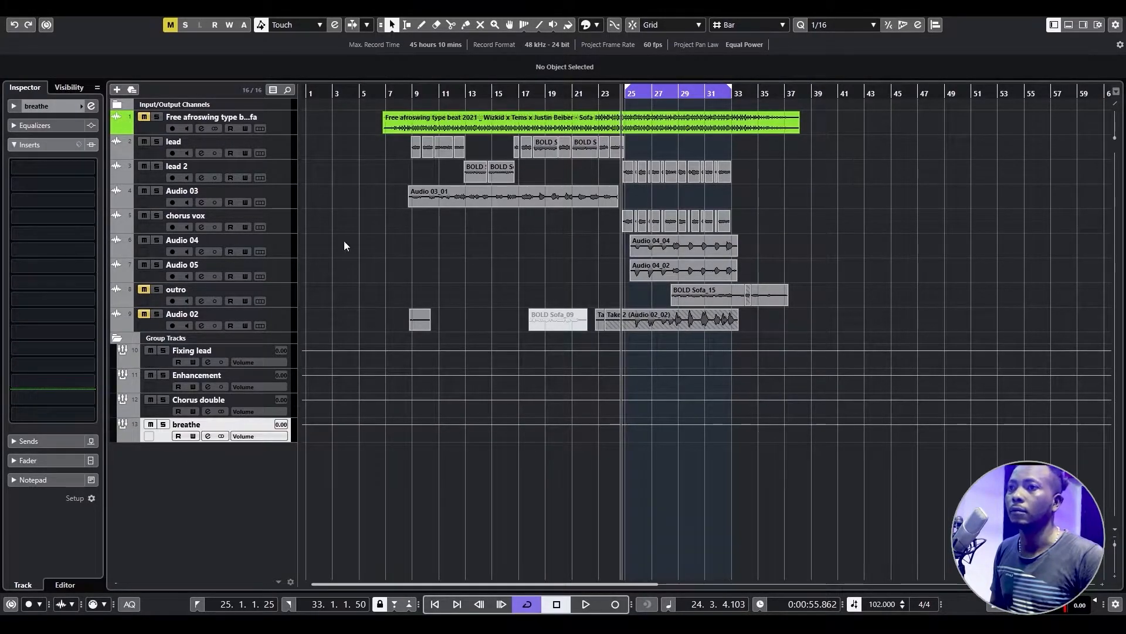
# Route the outputs of Audio 04 and Audio 05 to the breathe group.
pyautogui.click(287, 251)
pyautogui.click(35, 105)
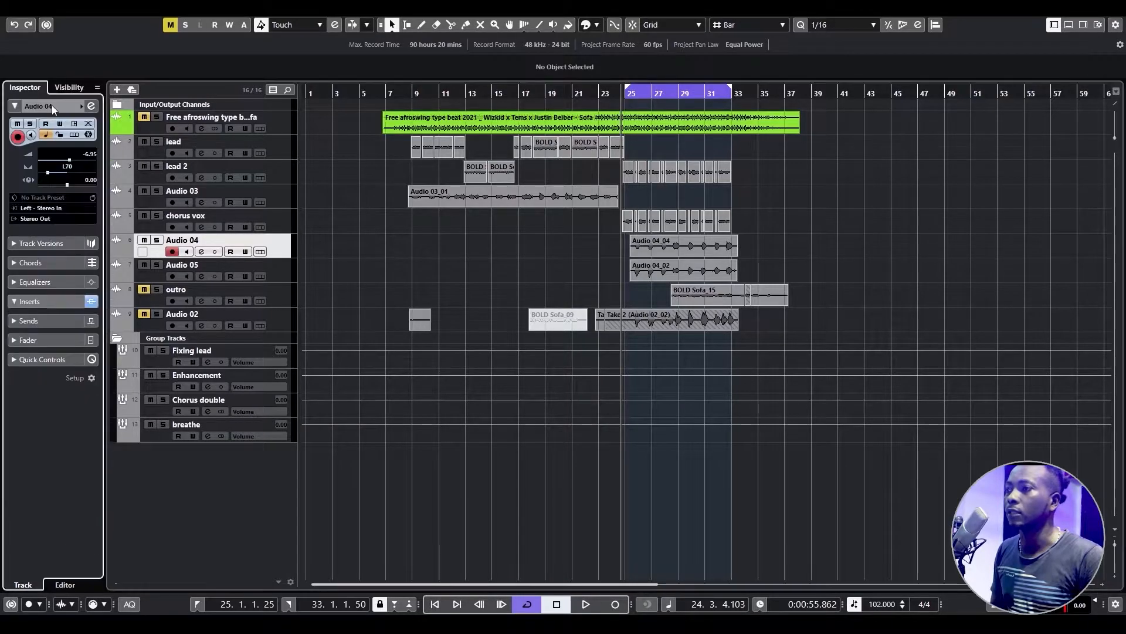
pyautogui.click(37, 218)
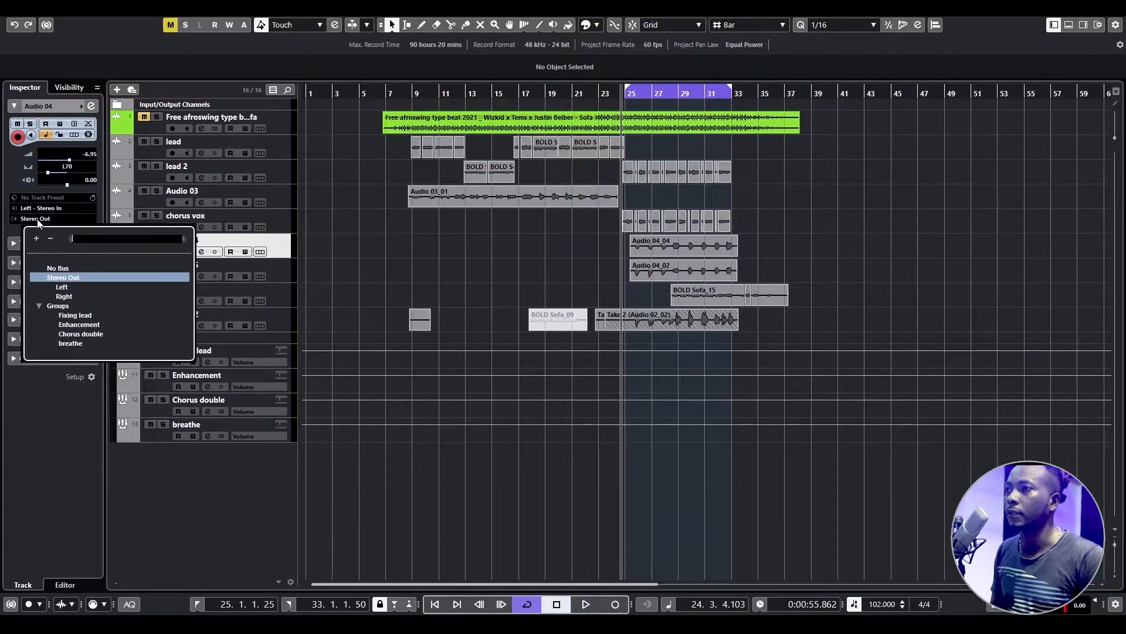
pyautogui.click(70, 344)
pyautogui.click(277, 276)
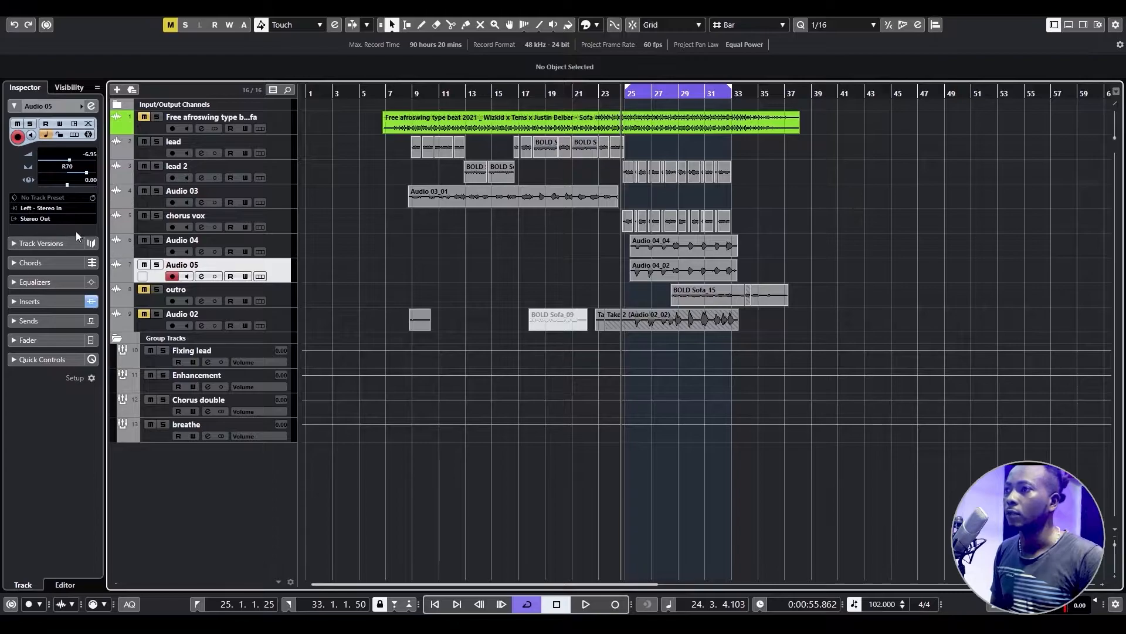
pyautogui.click(58, 220)
pyautogui.click(73, 348)
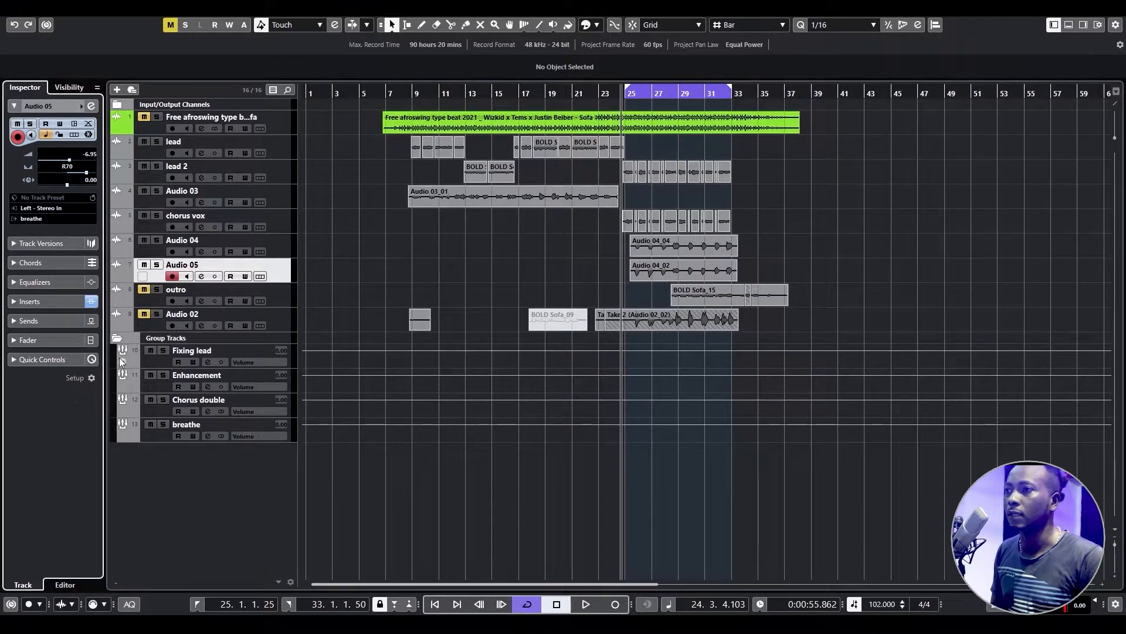
# Mute the Fixing lead, Enhancement and Chorus double groups, and play the chorus to audition Audio 04 and Audio 05 through breathe.
pyautogui.moveTo(156, 350); pyautogui.dragTo(154, 373)
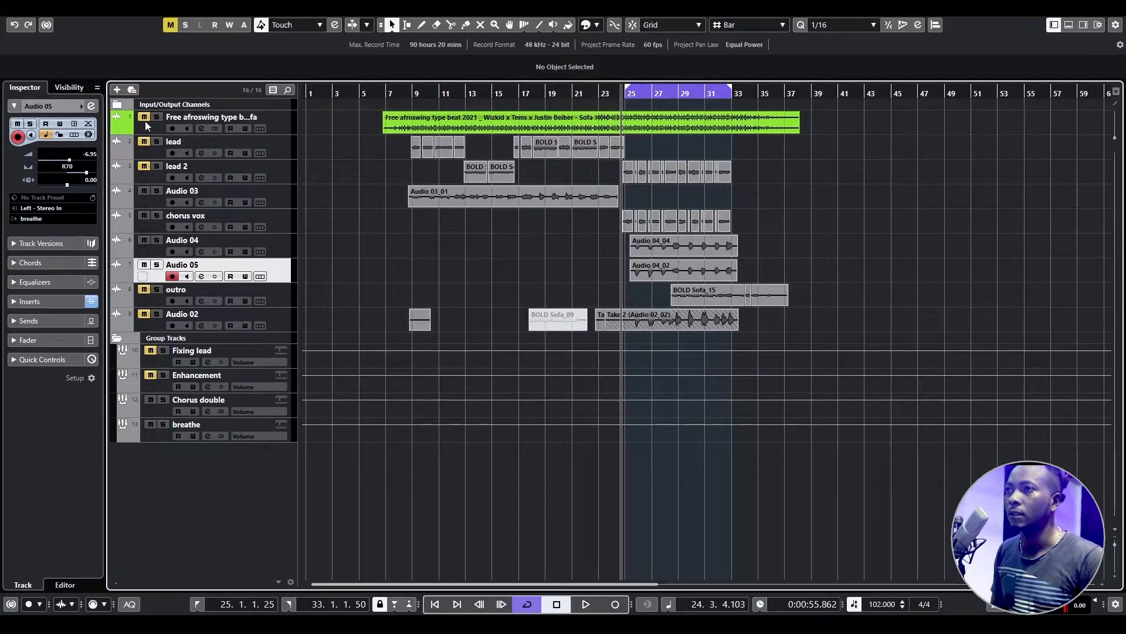
pyautogui.press('space')
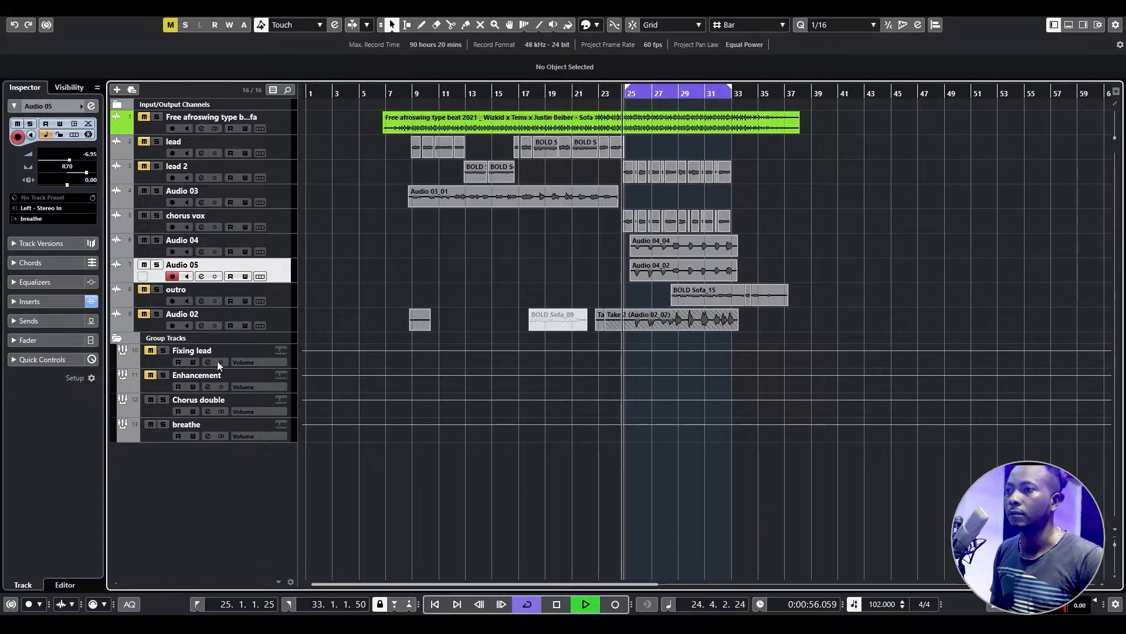
pyautogui.click(150, 403)
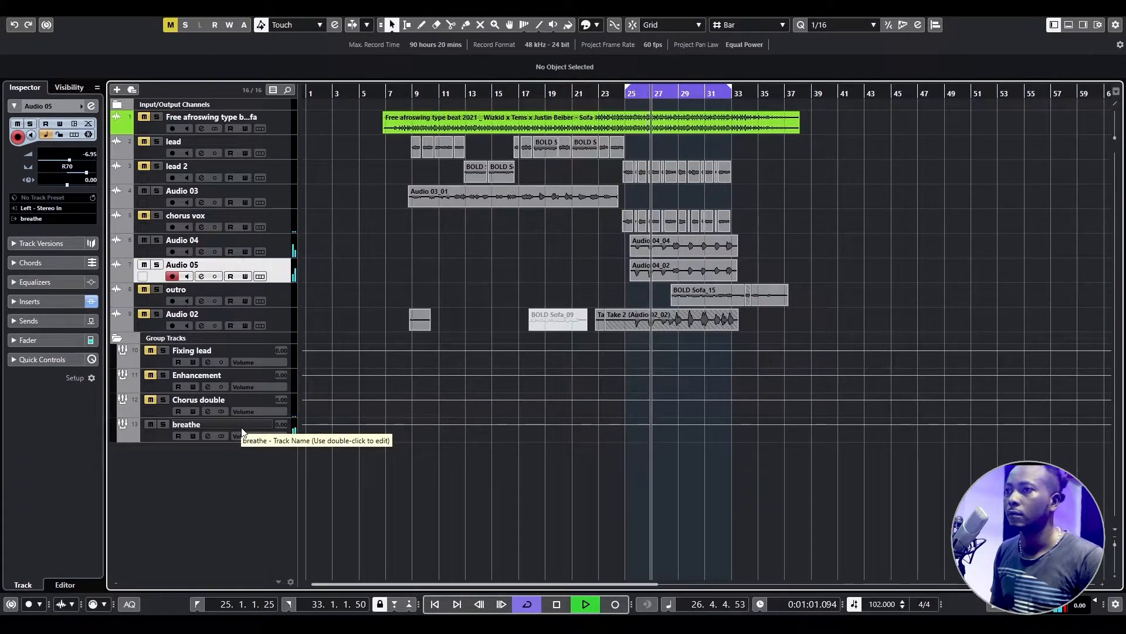
pyautogui.click(283, 246)
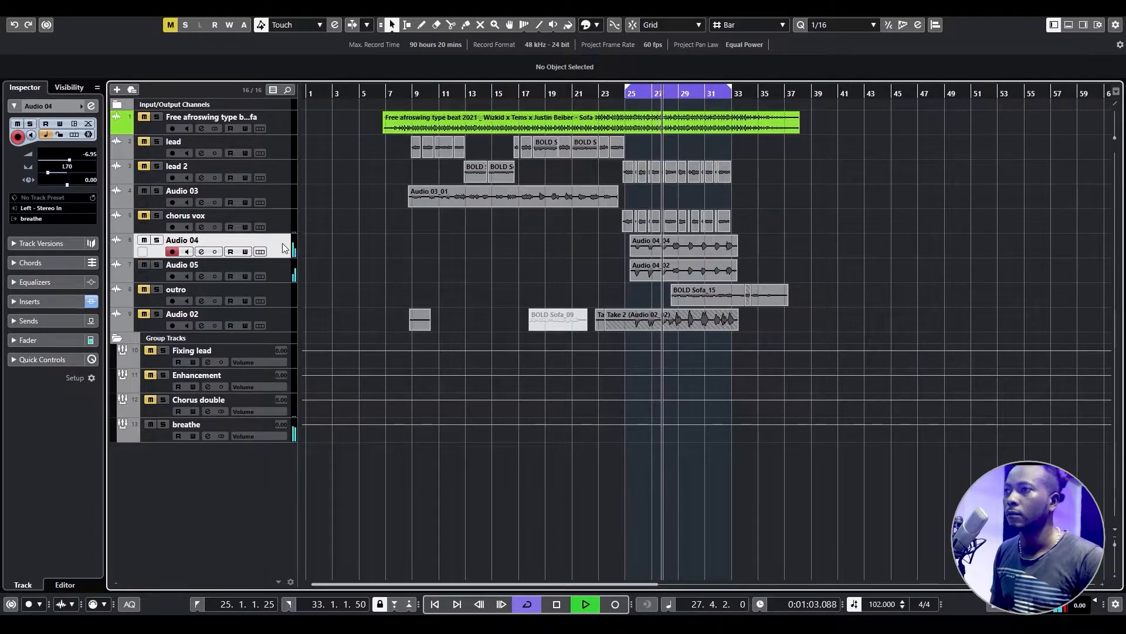
pyautogui.click(281, 275)
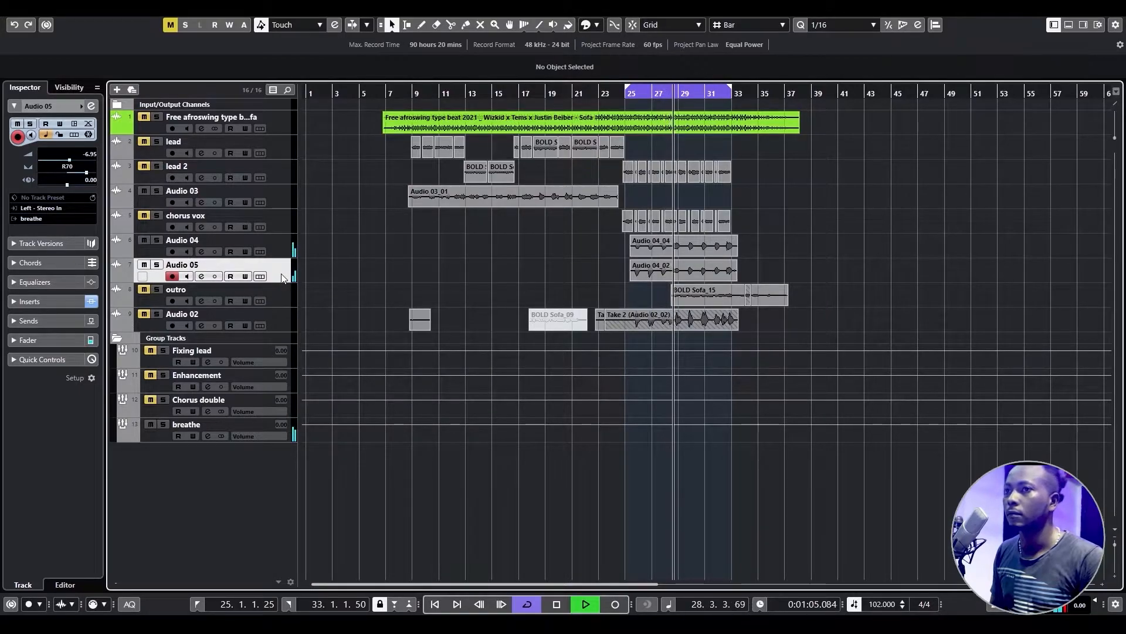
pyautogui.press('space')
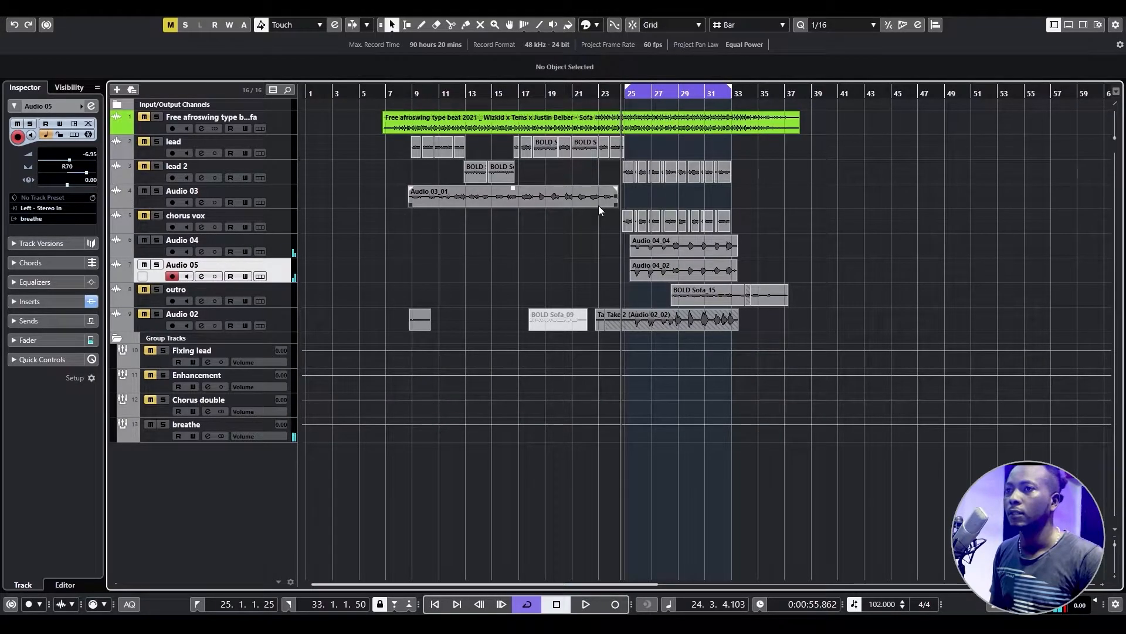
# Insert FabFilter Pro-Q x64 in the first insert slot of the breathe group and set its analyzer to Pre+Post.
pyautogui.click(681, 248)
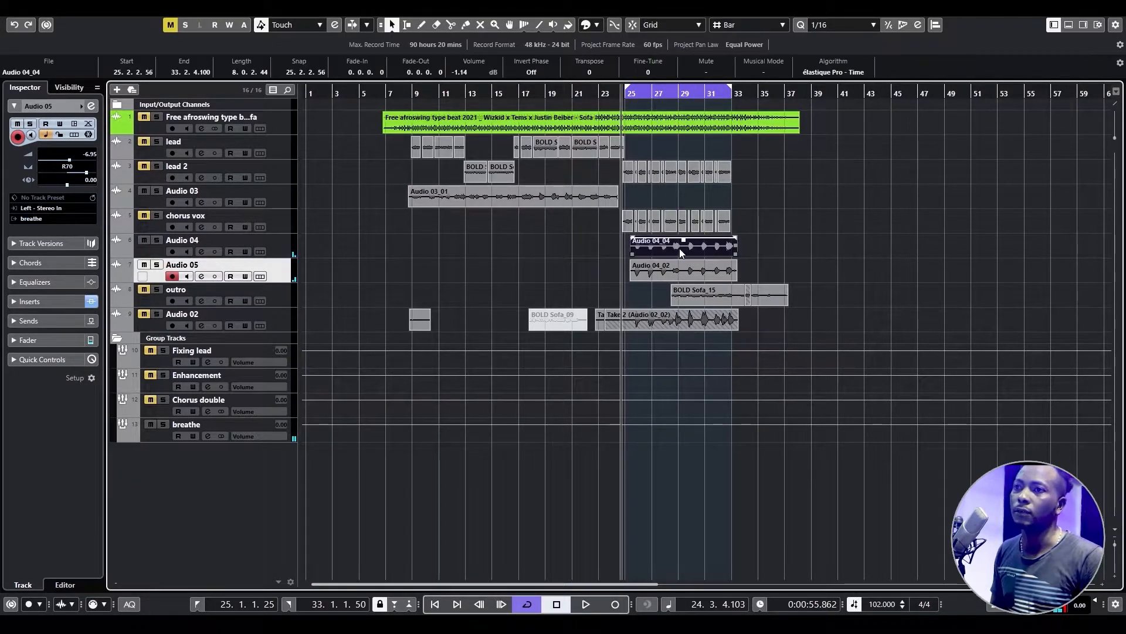
pyautogui.click(277, 249)
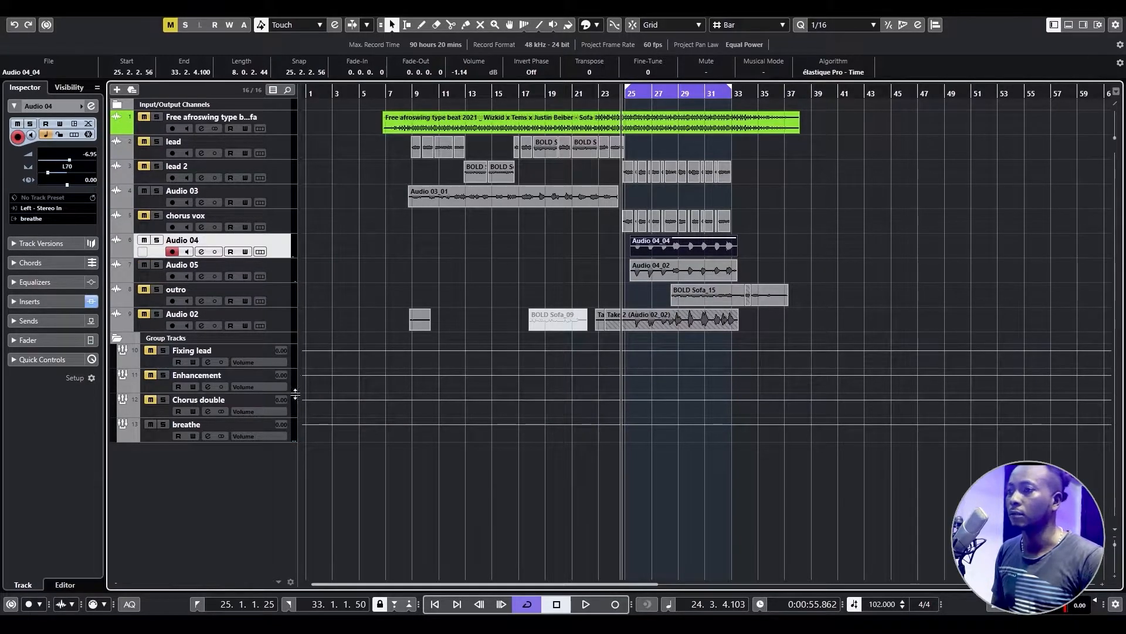
pyautogui.click(223, 432)
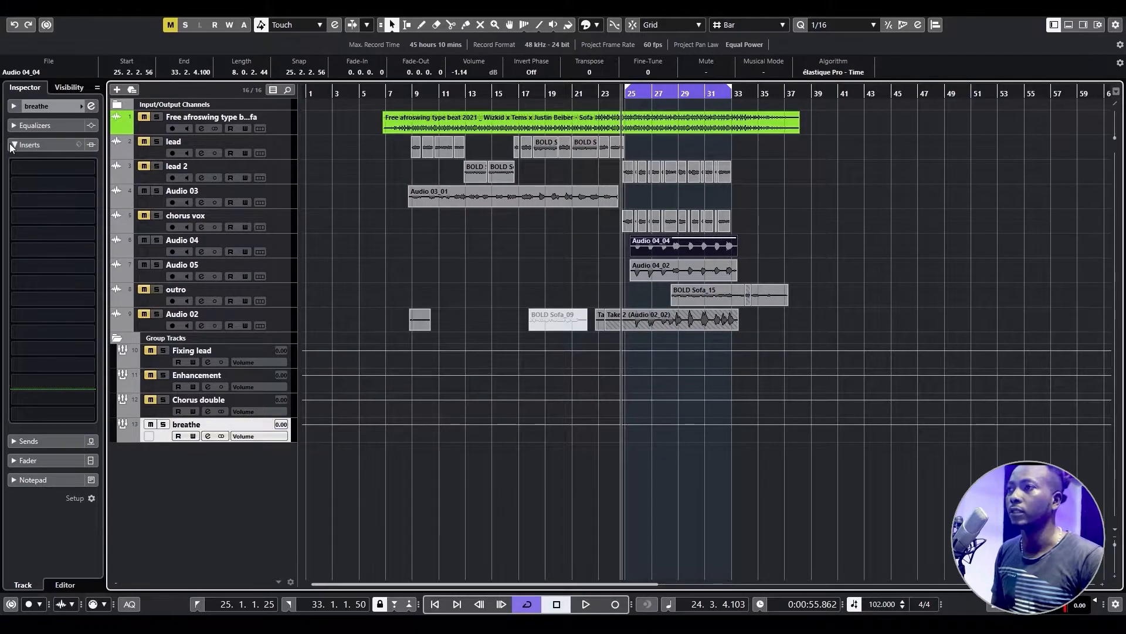
pyautogui.click(34, 165)
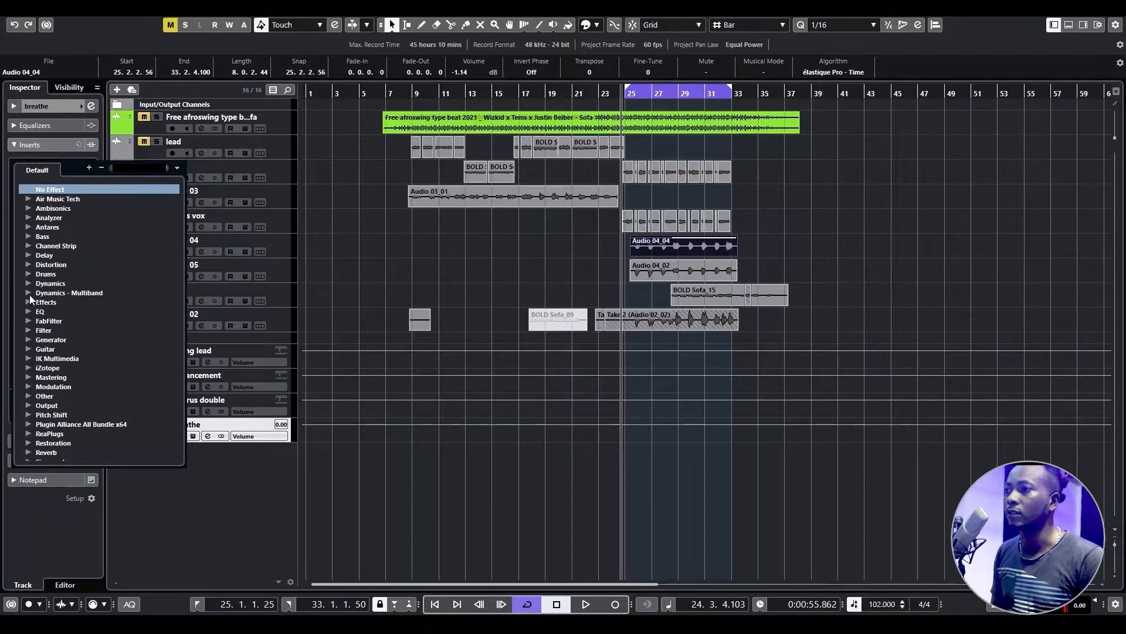
pyautogui.click(24, 318)
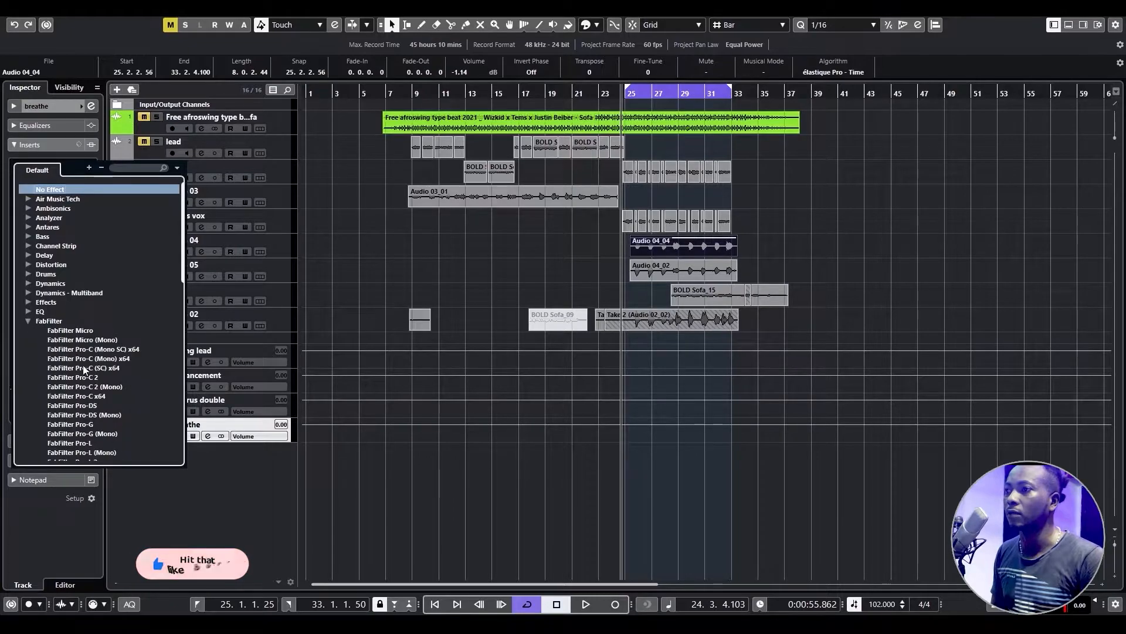
pyautogui.click(128, 399)
pyautogui.click(619, 472)
pyautogui.click(631, 525)
# Add a Low Cut band to the breathe EQ and move it to about 326 Hz with Q about 0.9 during chorus playback.
pyautogui.doubleClick(442, 320)
pyautogui.rightClick(442, 319)
pyautogui.moveTo(478, 341)
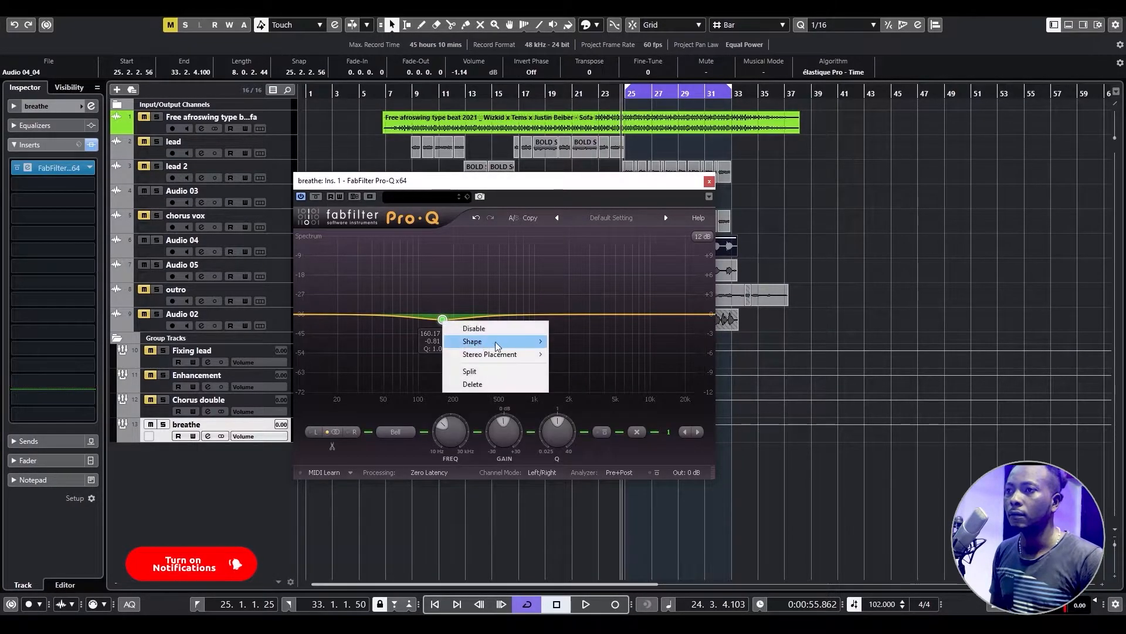
pyautogui.click(576, 371)
pyautogui.press('space')
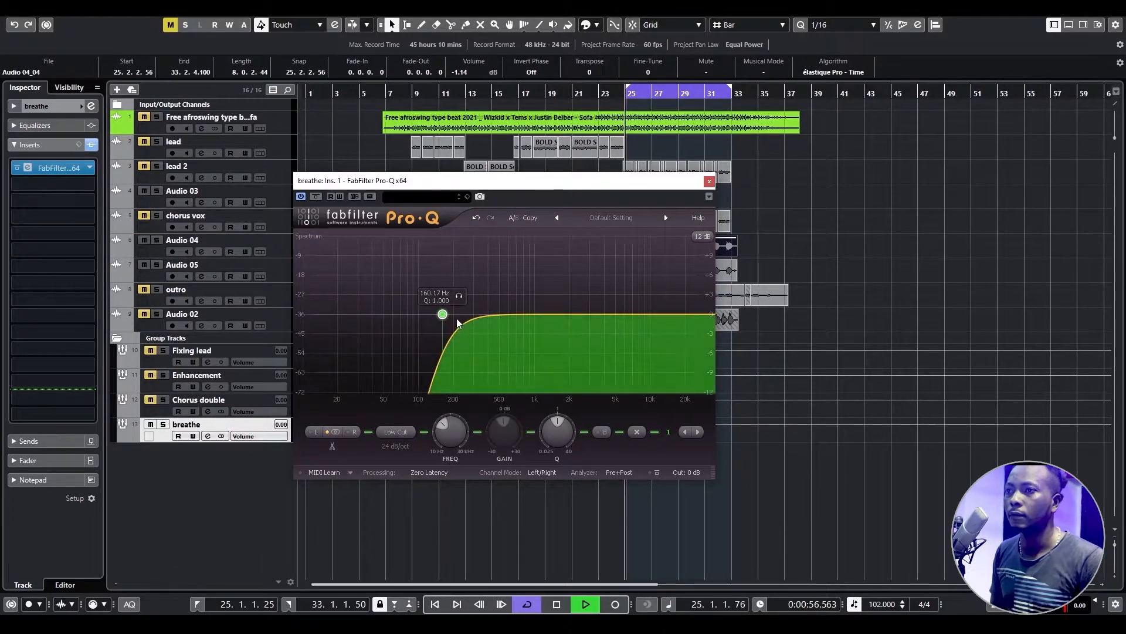
pyautogui.moveTo(459, 297); pyautogui.dragTo(490, 299)
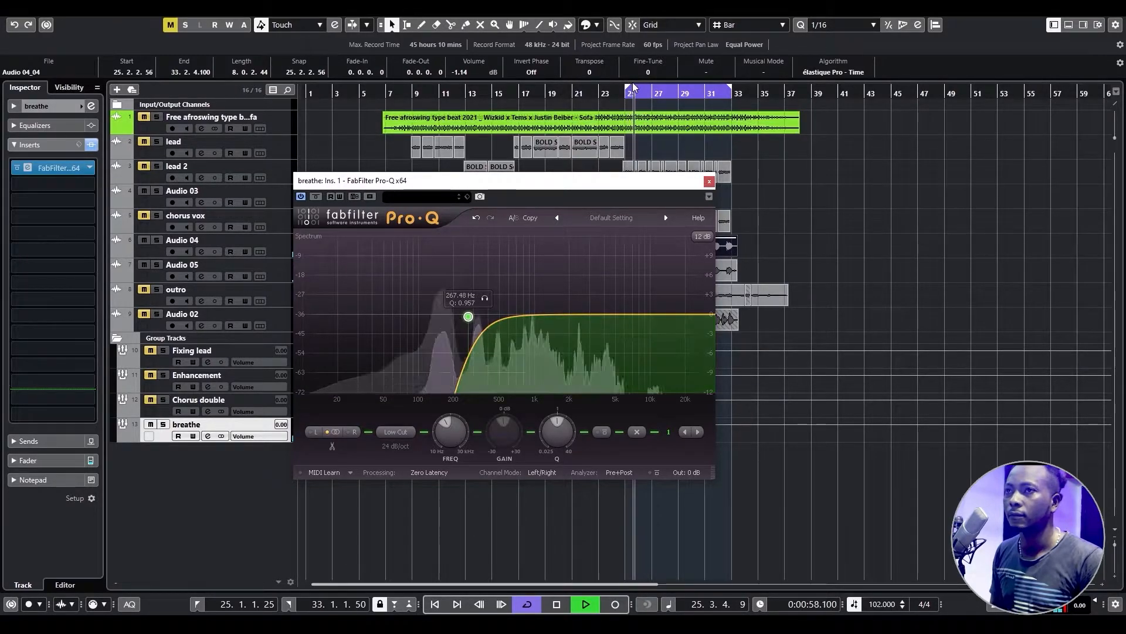
pyautogui.moveTo(468, 316); pyautogui.dragTo(483, 320)
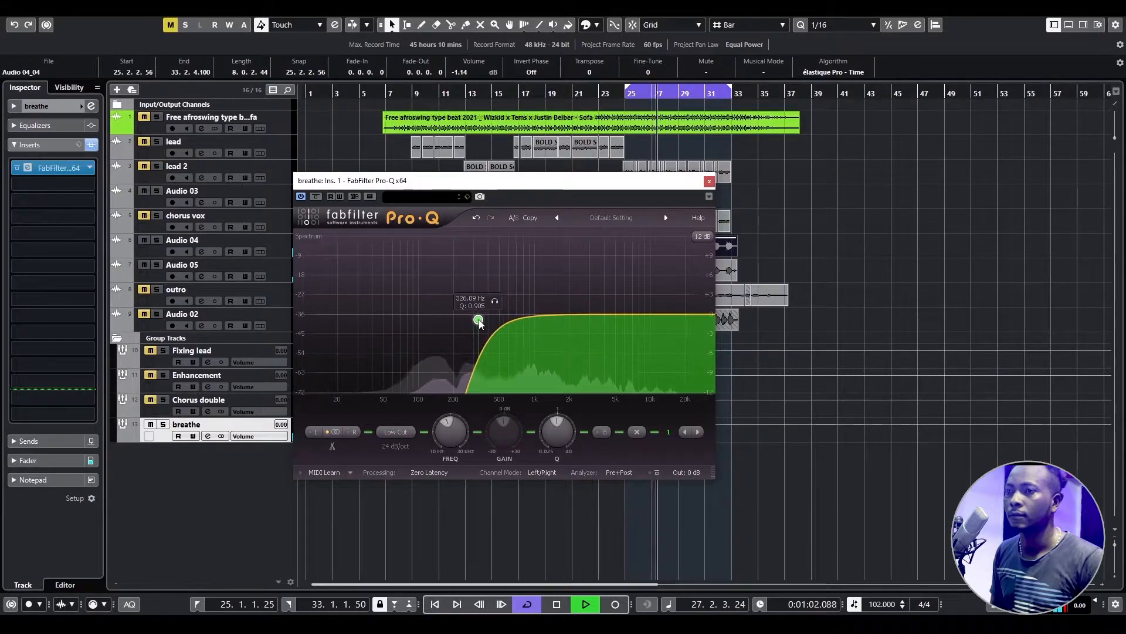
pyautogui.press('space')
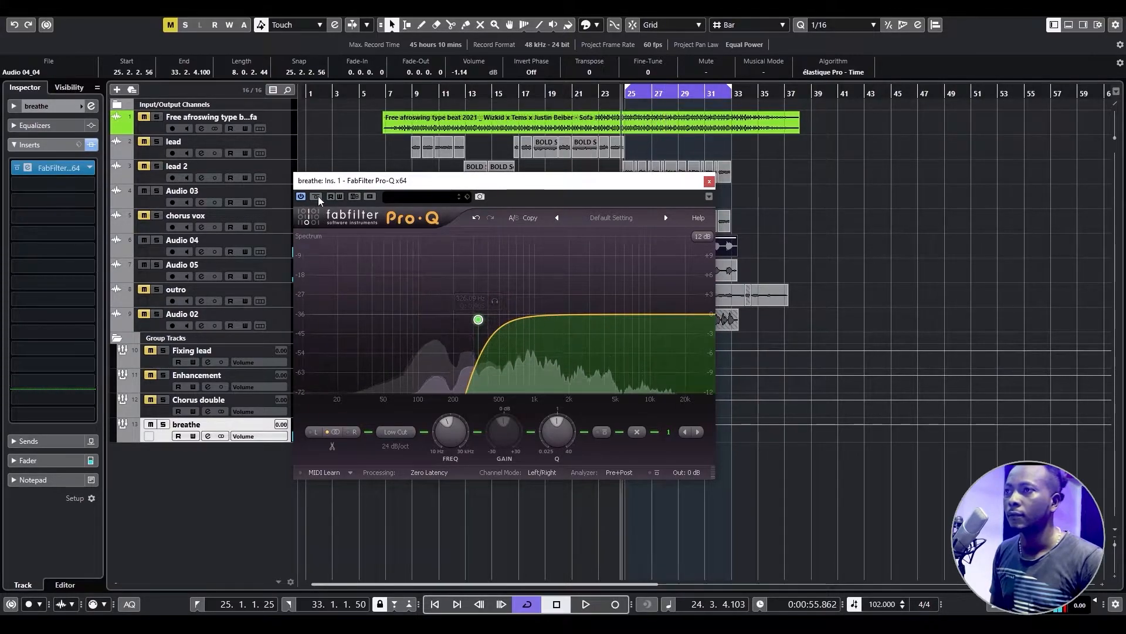
# Play the chorus with the Pro-Q on breathe bypassed to hear the unfiltered backing vocals, and re-enable the EQ.
pyautogui.click(318, 197)
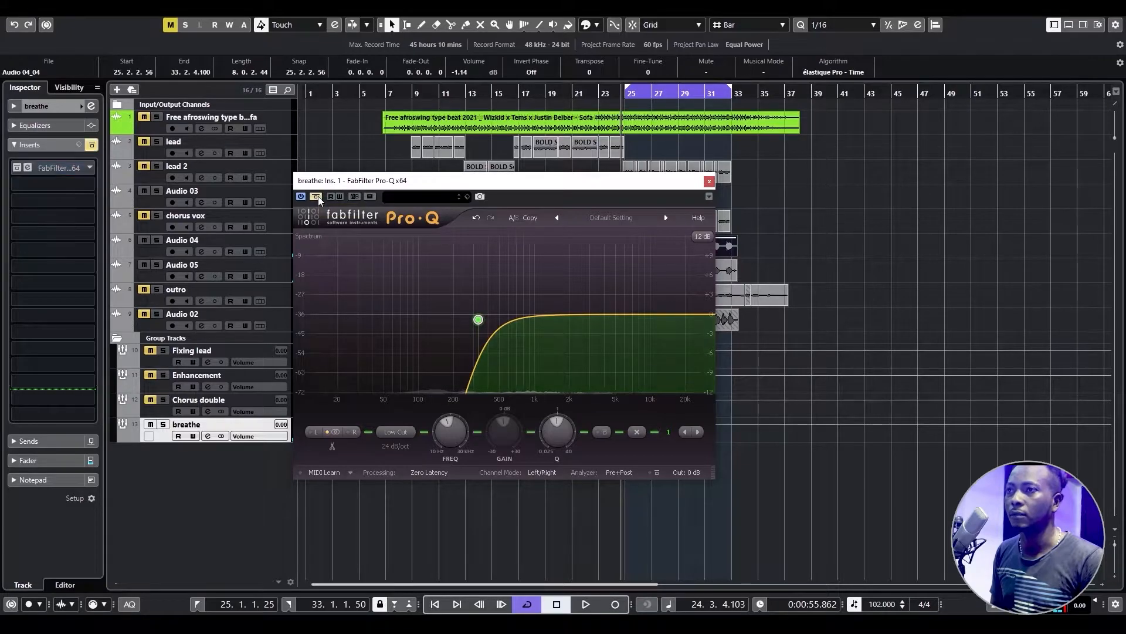
pyautogui.moveTo(543, 182); pyautogui.dragTo(314, 198)
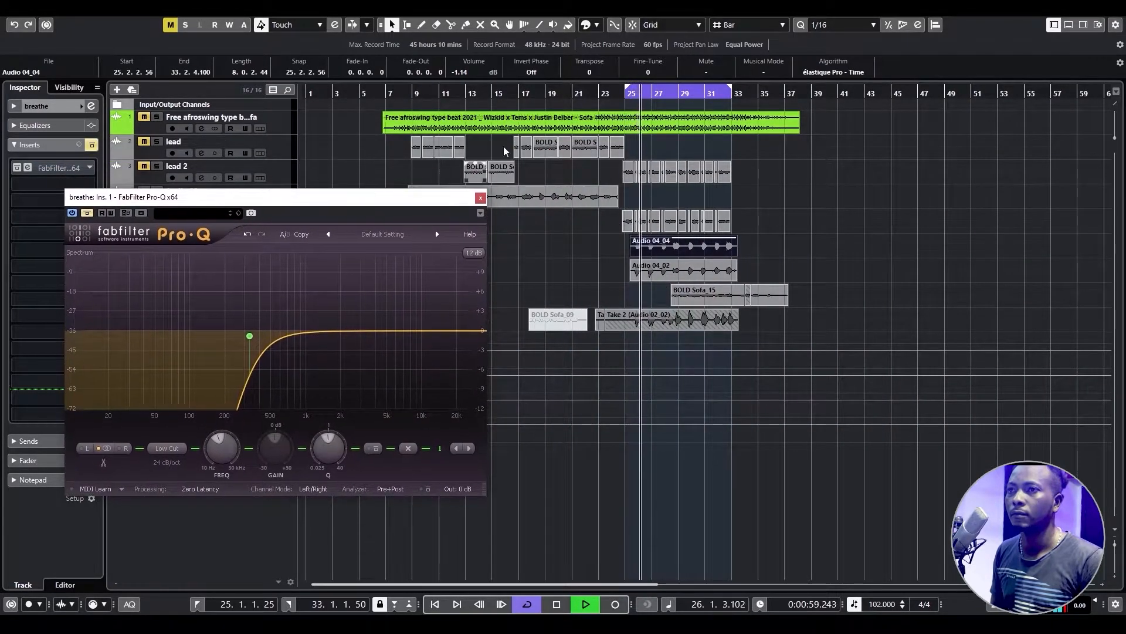
pyautogui.scroll(3, 640, 129)
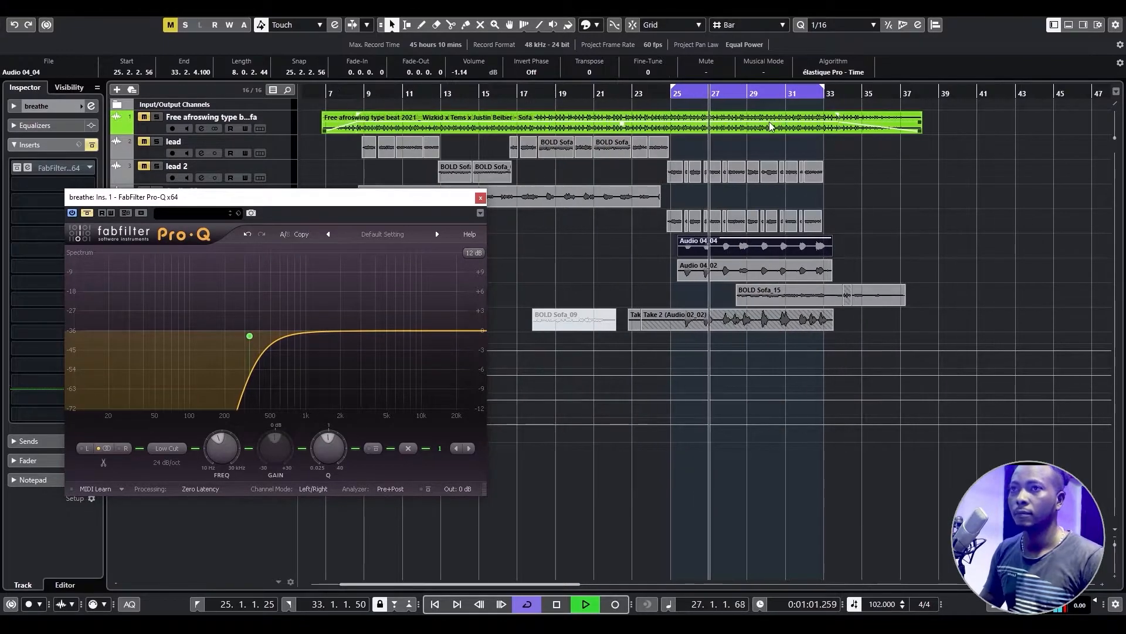
pyautogui.hscroll(5, 652, 141)
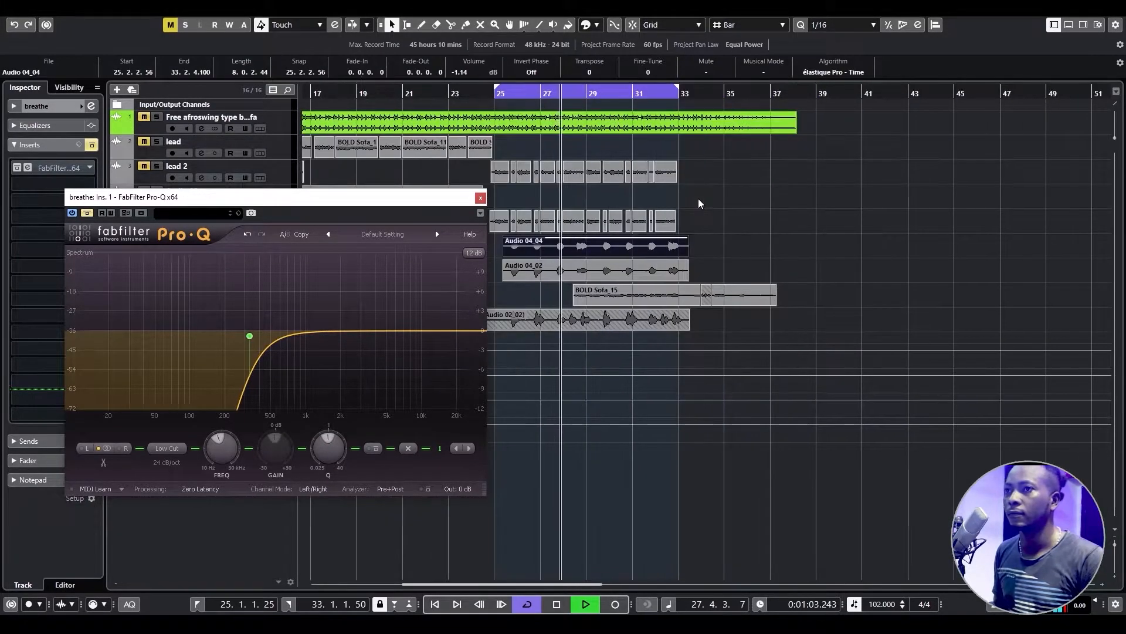
pyautogui.hscroll(5, 567, 200)
pyautogui.moveTo(362, 200); pyautogui.dragTo(899, 150)
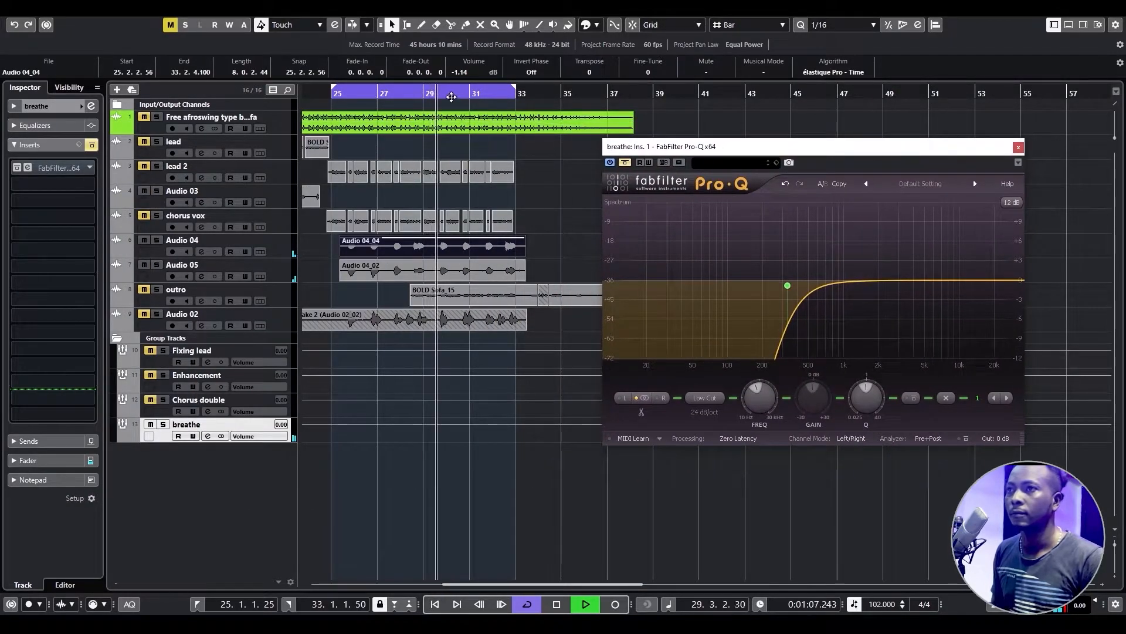
pyautogui.hscroll(-3, 451, 96)
pyautogui.moveTo(725, 153); pyautogui.dragTo(763, 152)
pyautogui.press('space')
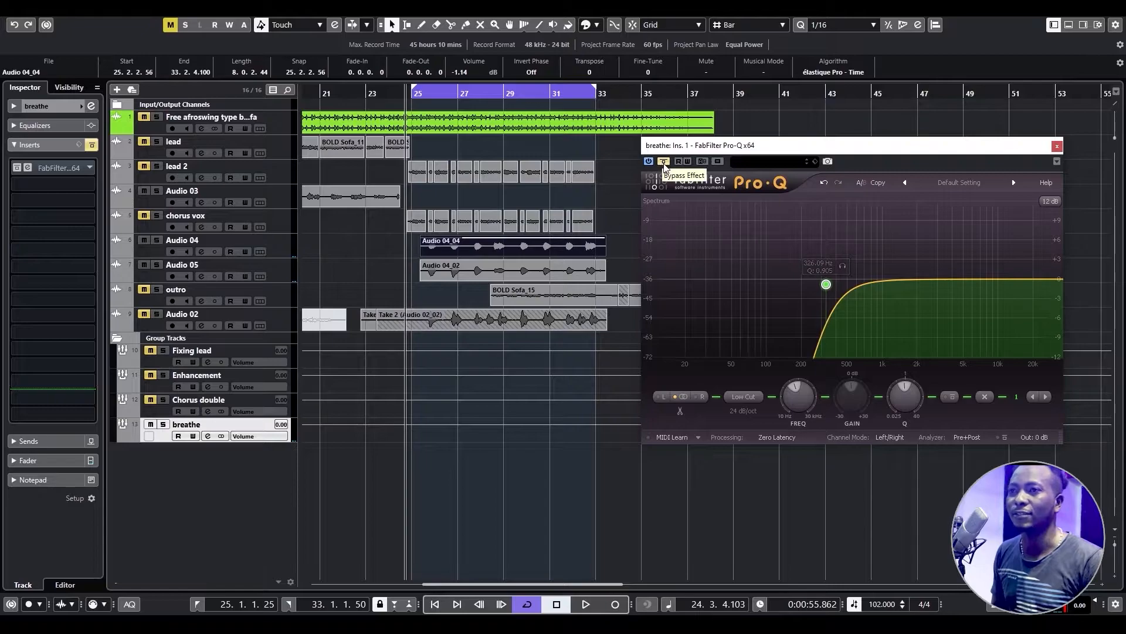
pyautogui.click(665, 166)
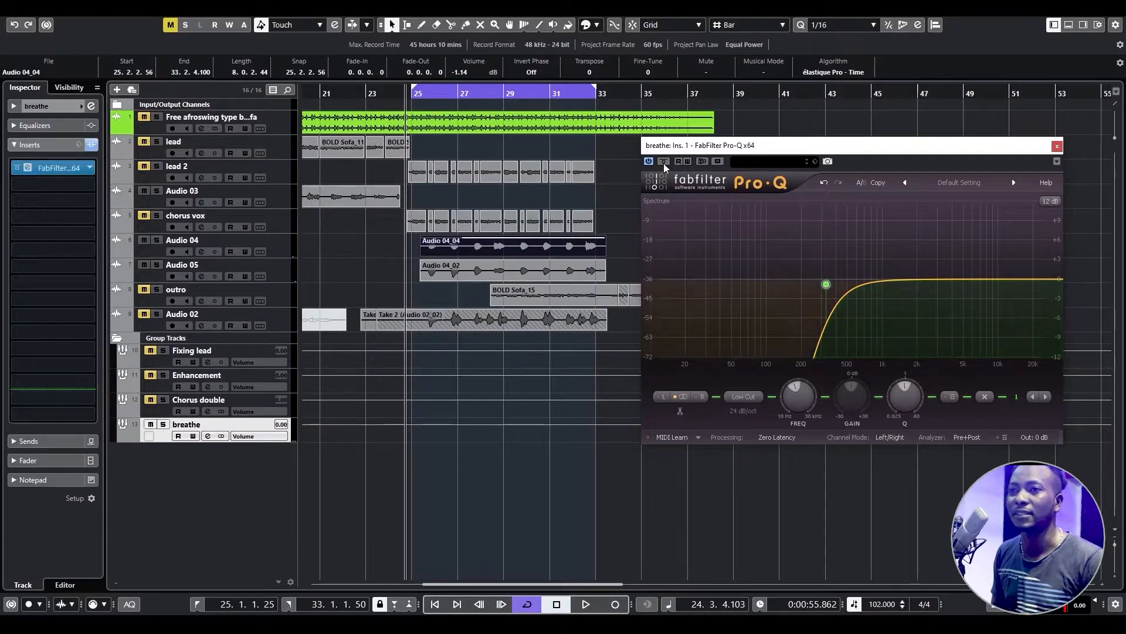
# Lower the breathe group's low cut to about 227 Hz with Q about 0.79 while playing the chorus.
pyautogui.press('space')
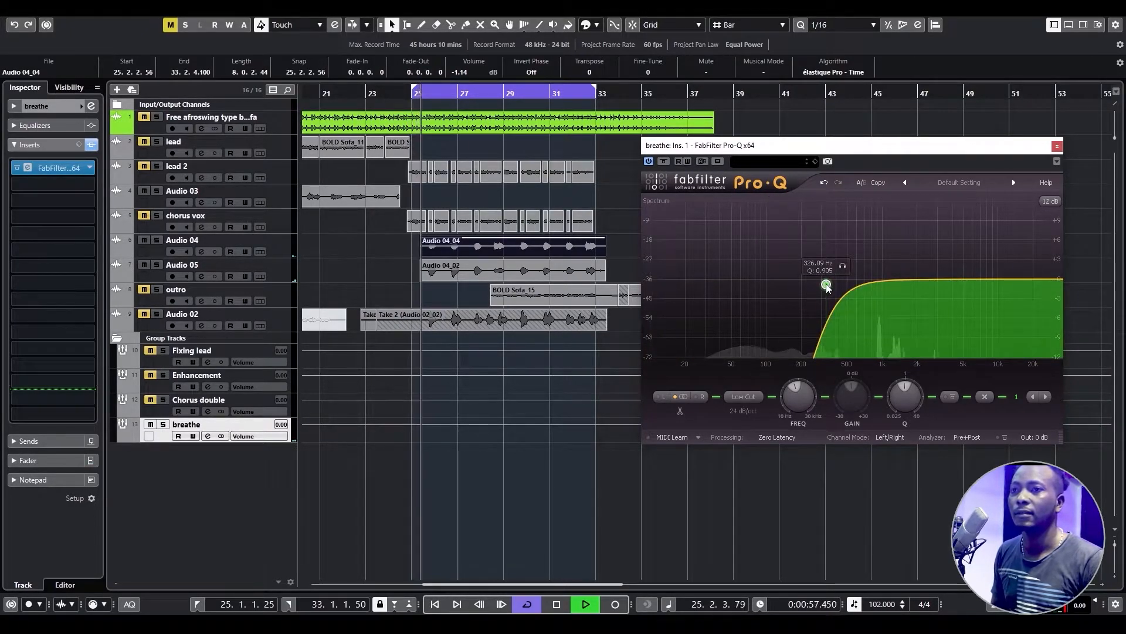
pyautogui.moveTo(826, 285); pyautogui.dragTo(808, 295)
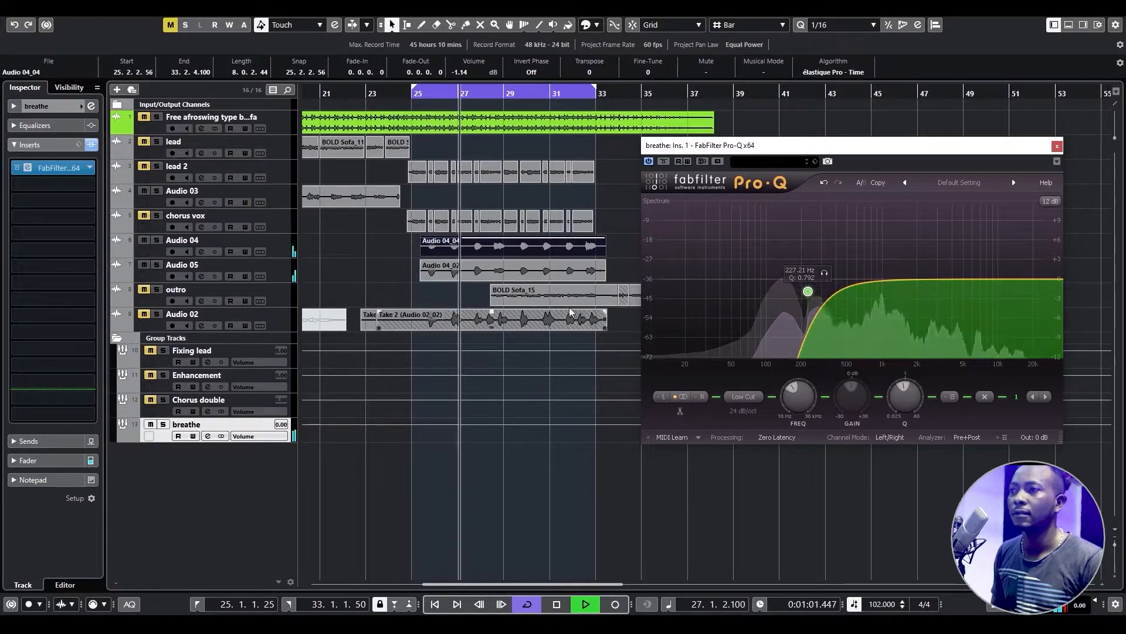
pyautogui.press('space')
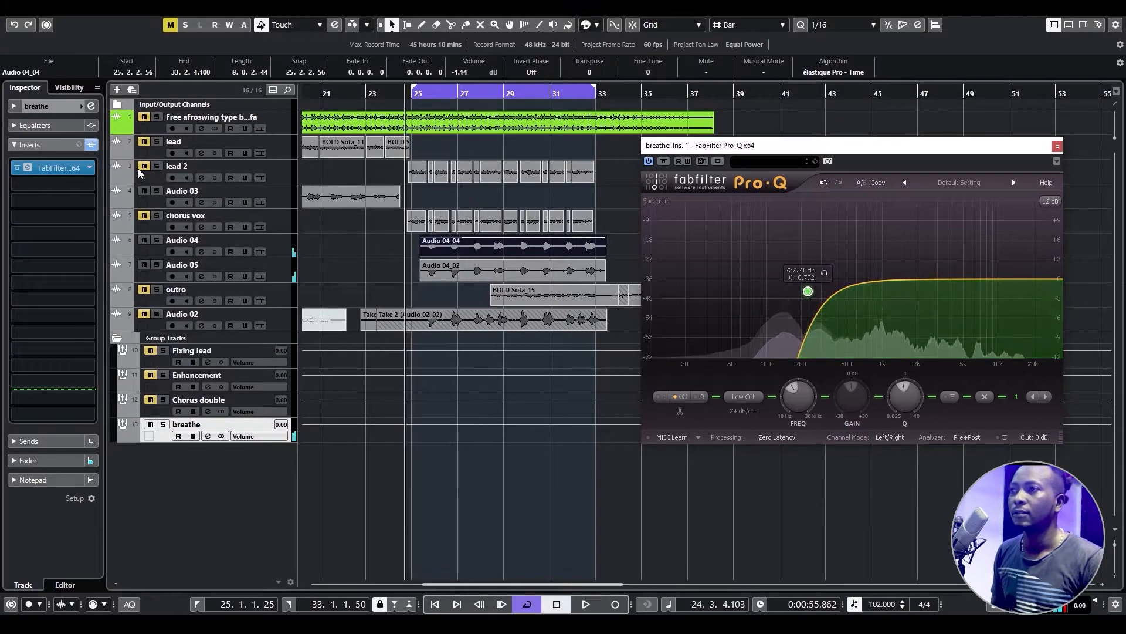
# Insert C1 gate Mono in the third insert slot of Audio 04.
pyautogui.click(283, 248)
pyautogui.click(39, 302)
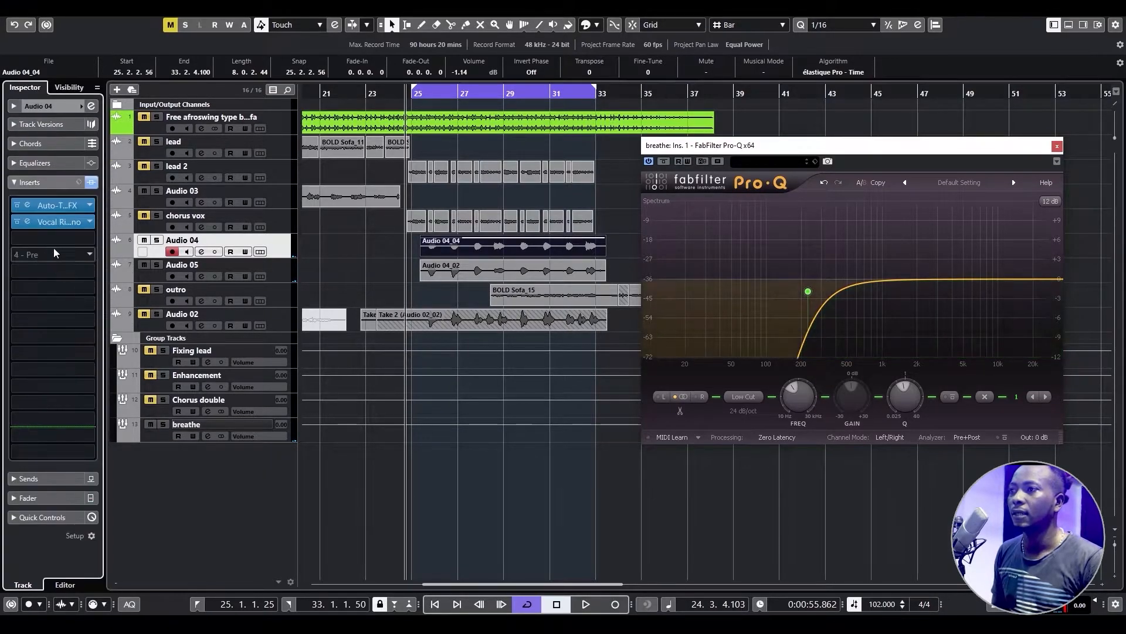
pyautogui.click(57, 237)
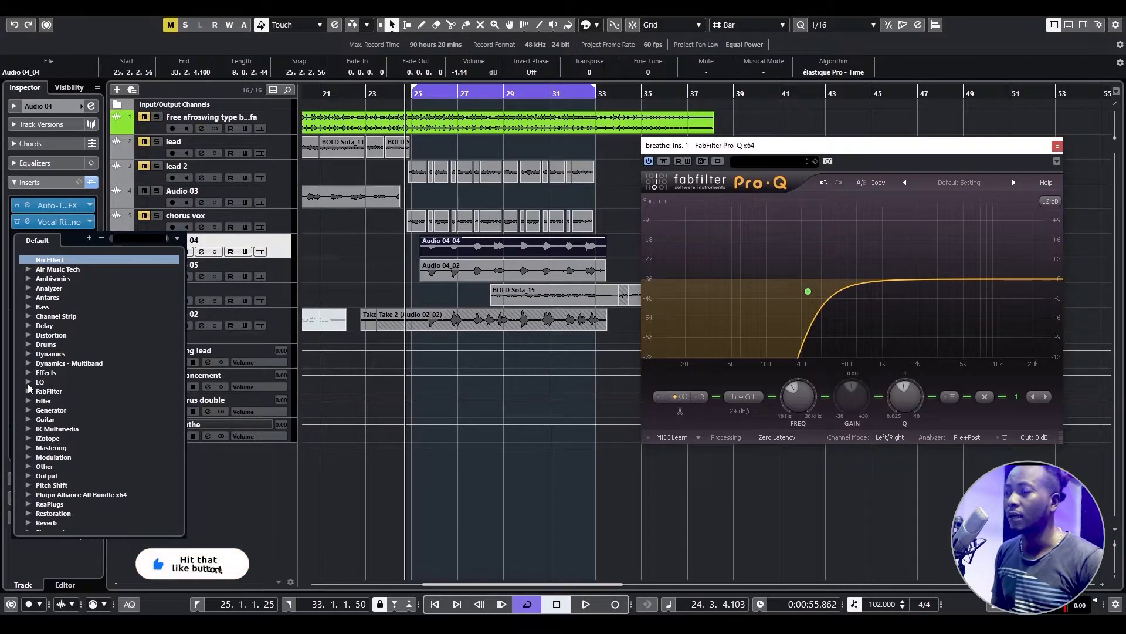
pyautogui.click(27, 353)
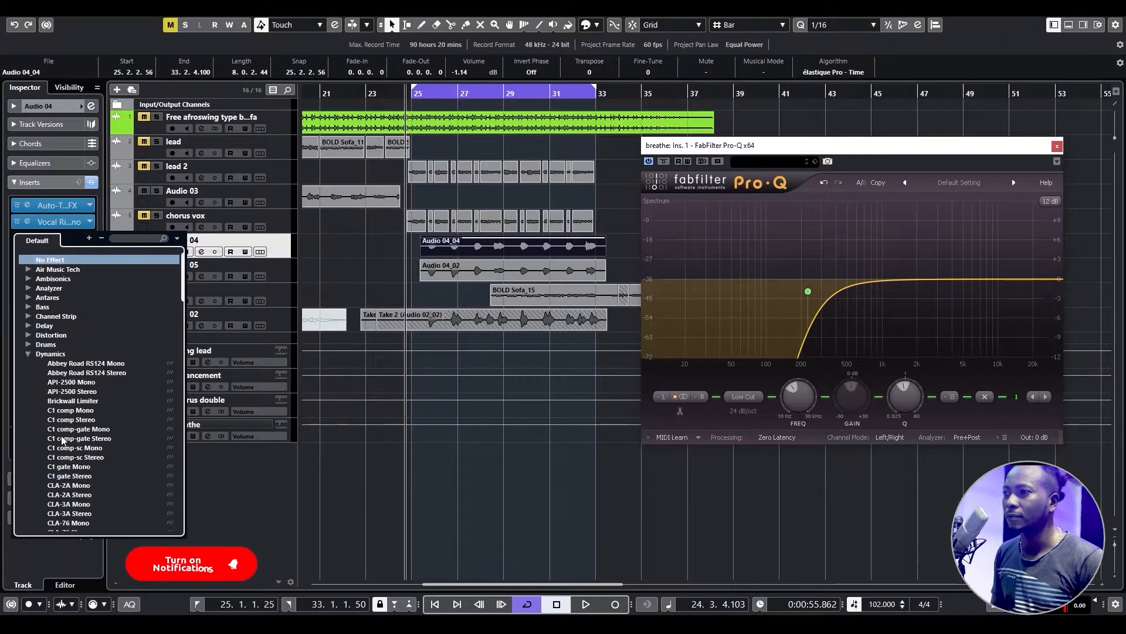
pyautogui.click(69, 466)
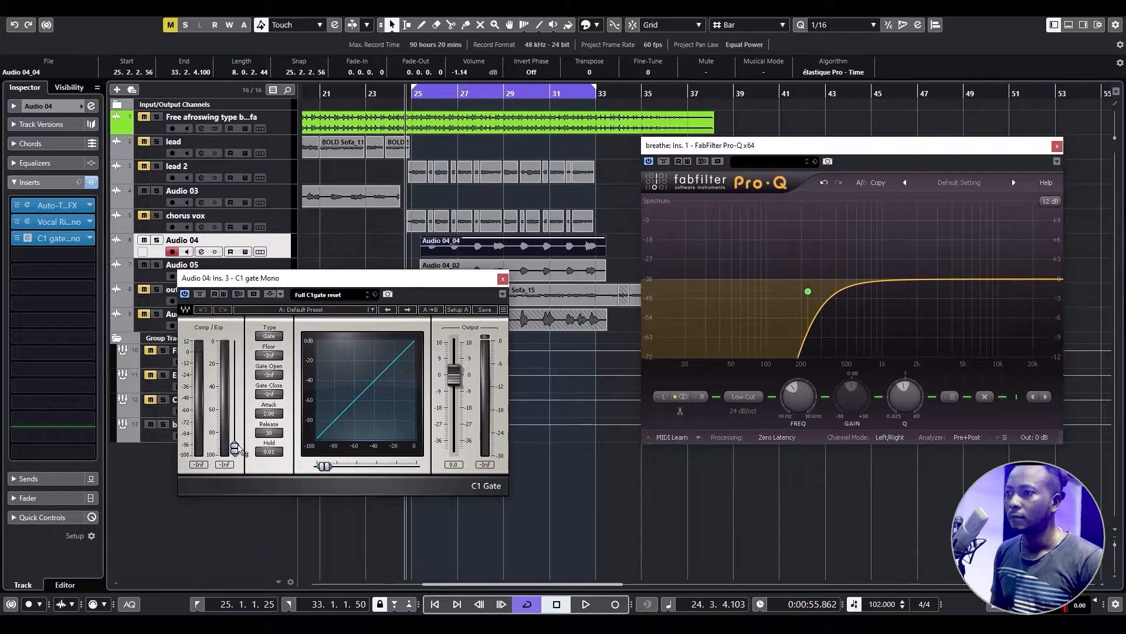
pyautogui.click(504, 279)
# Insert C1 gate Mono in Audio 05's third slot and set its gate open and close thresholds to about -39 dB during playback.
pyautogui.click(290, 273)
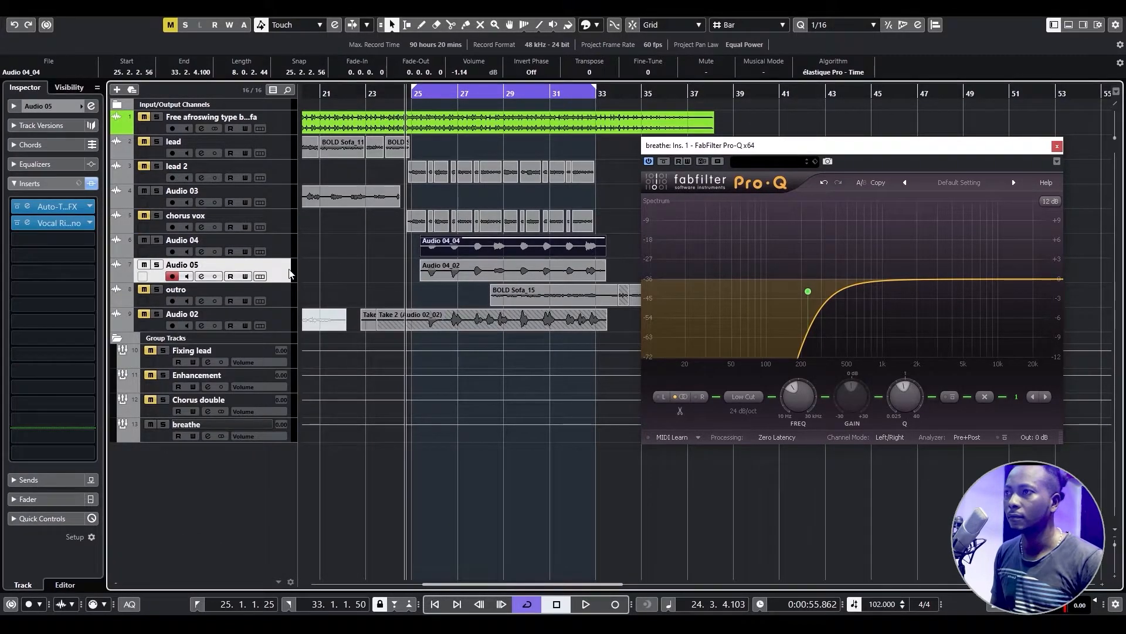
pyautogui.click(64, 245)
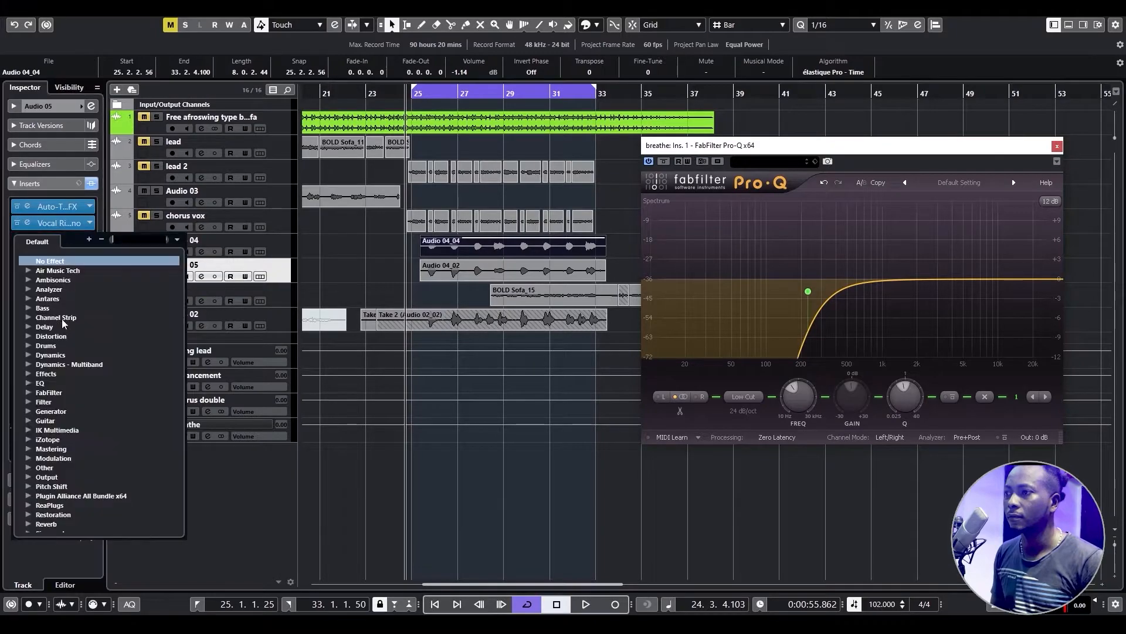
pyautogui.click(28, 355)
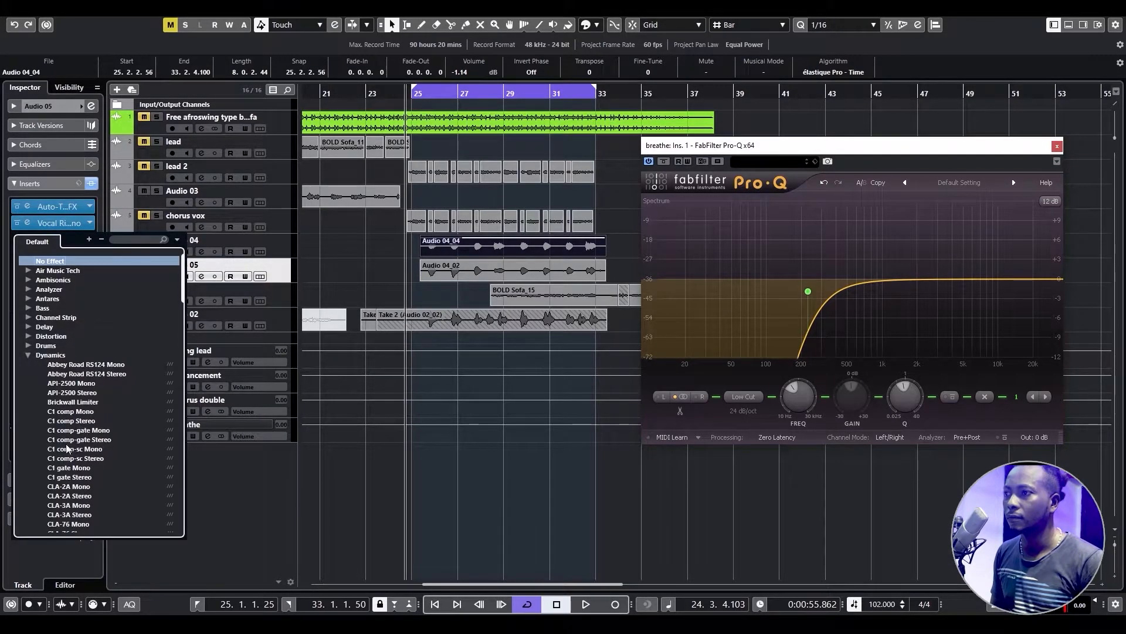
pyautogui.click(65, 468)
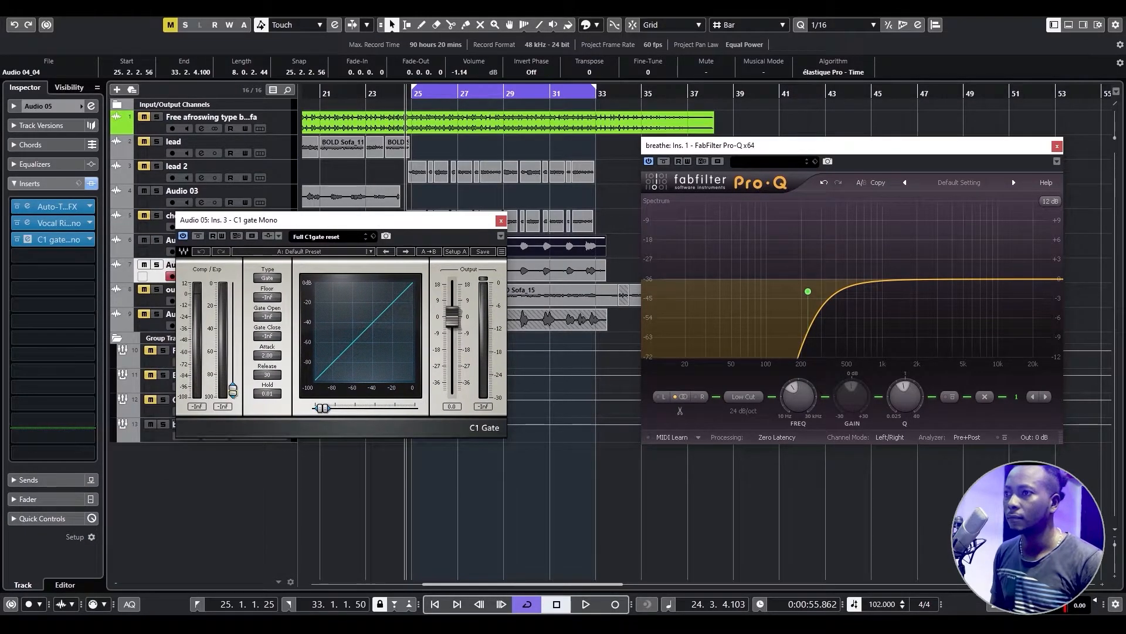
pyautogui.moveTo(233, 390); pyautogui.dragTo(233, 341)
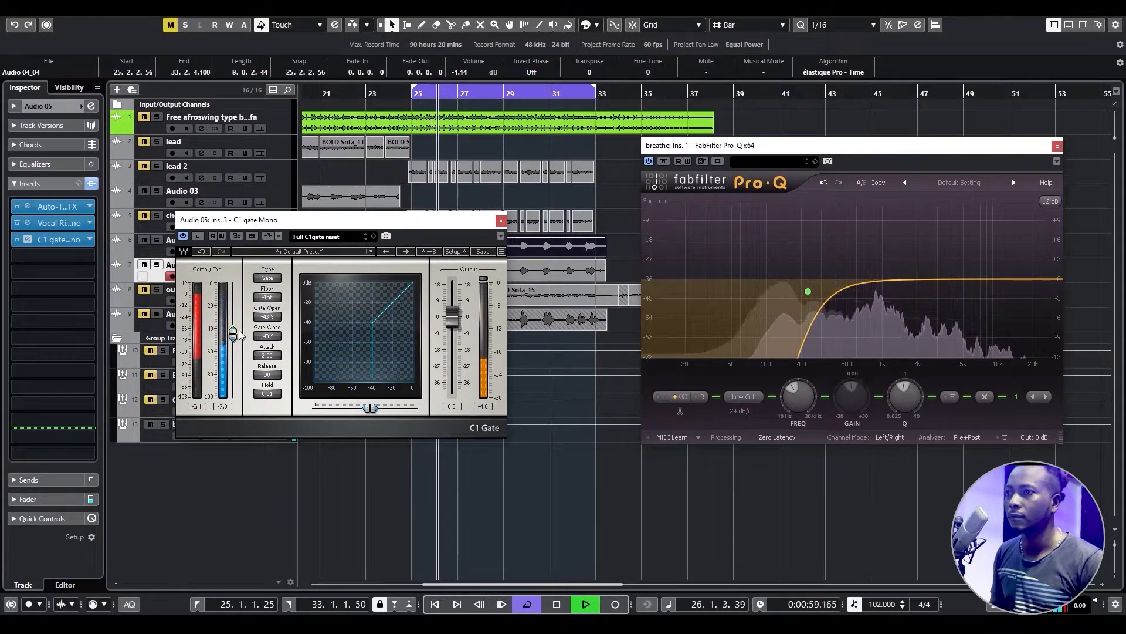
pyautogui.moveTo(233, 333); pyautogui.dragTo(233, 326)
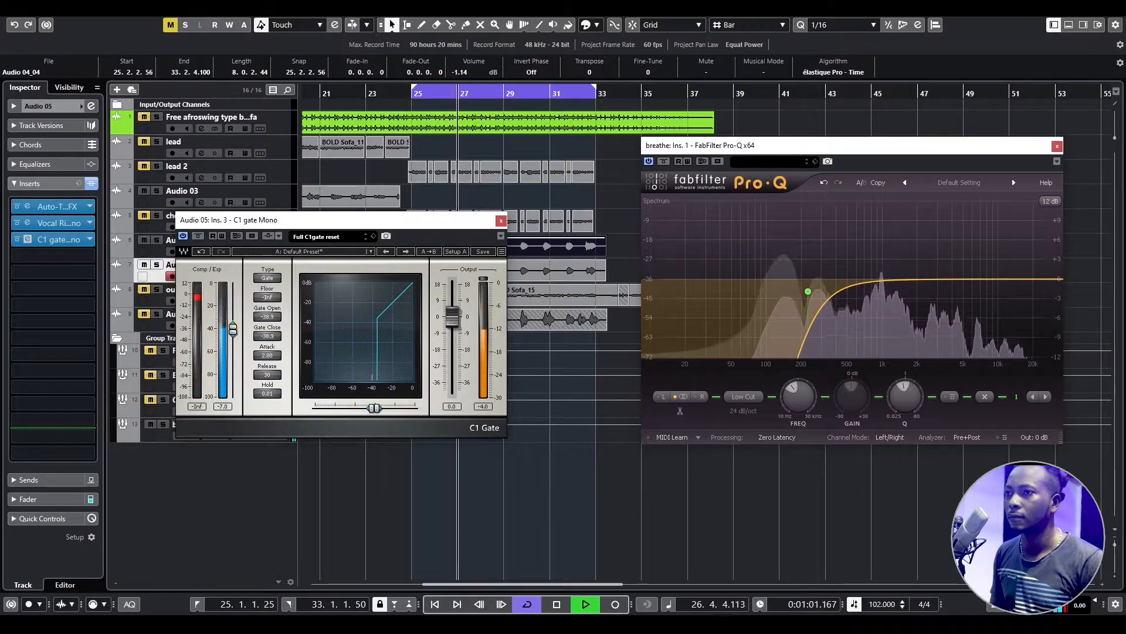
# Set the C1 gate's open and close thresholds on Audio 04 to about -39 dB while playing the chorus.
pyautogui.click(171, 252)
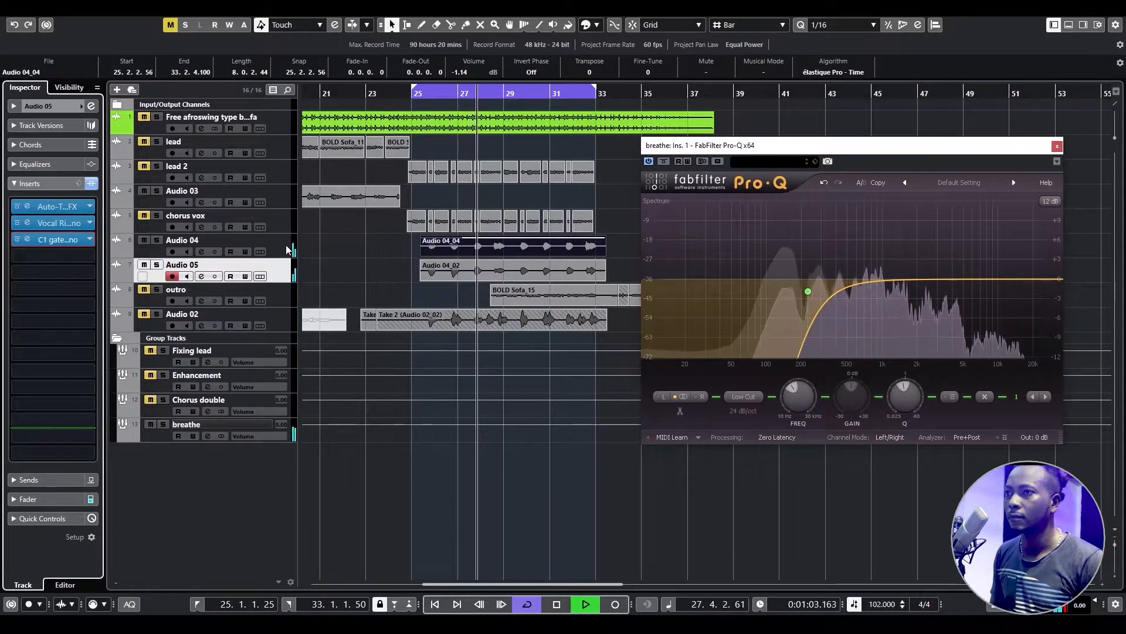
pyautogui.click(27, 239)
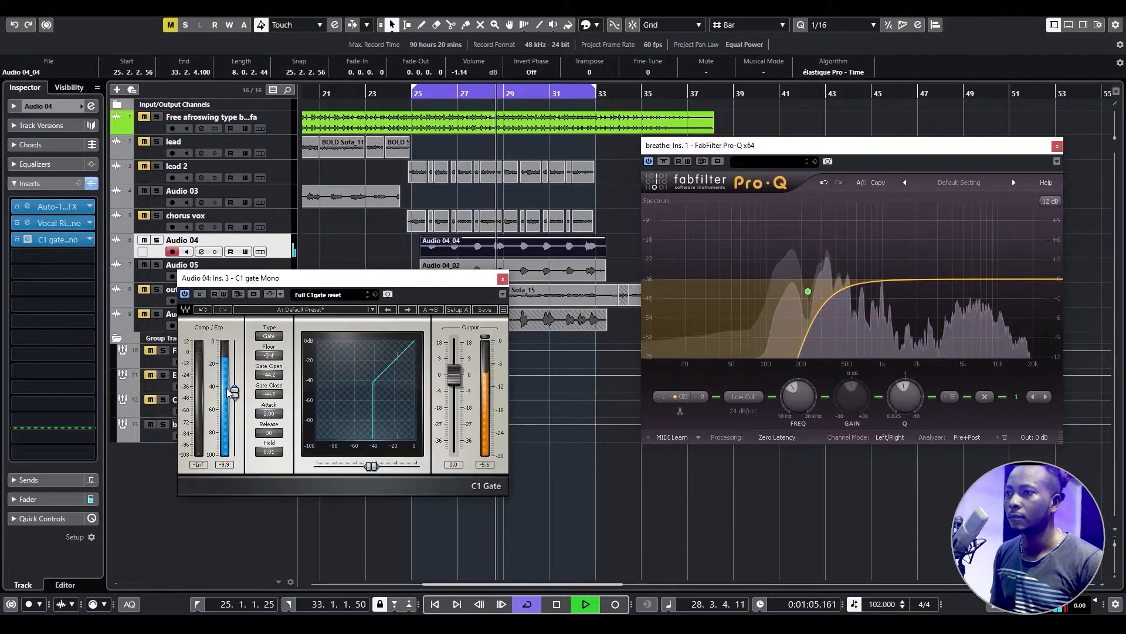
pyautogui.moveTo(234, 392); pyautogui.dragTo(235, 389)
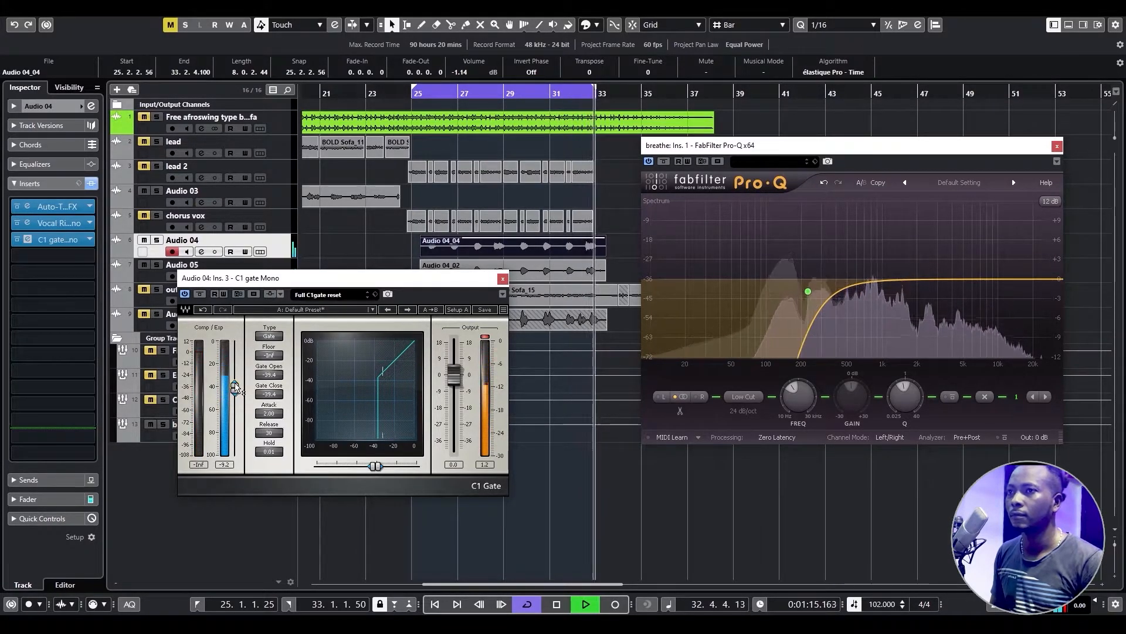
pyautogui.press('space')
pyautogui.click(503, 279)
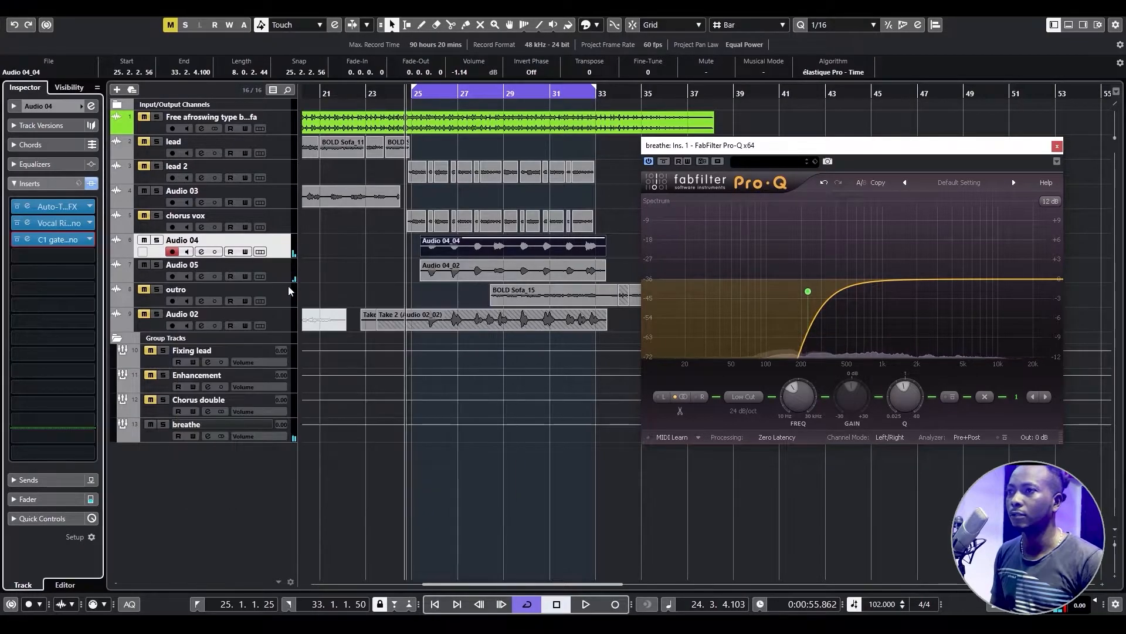
# Insert DeEsser Mono in the fourth insert slot of Audio 04.
pyautogui.click(64, 257)
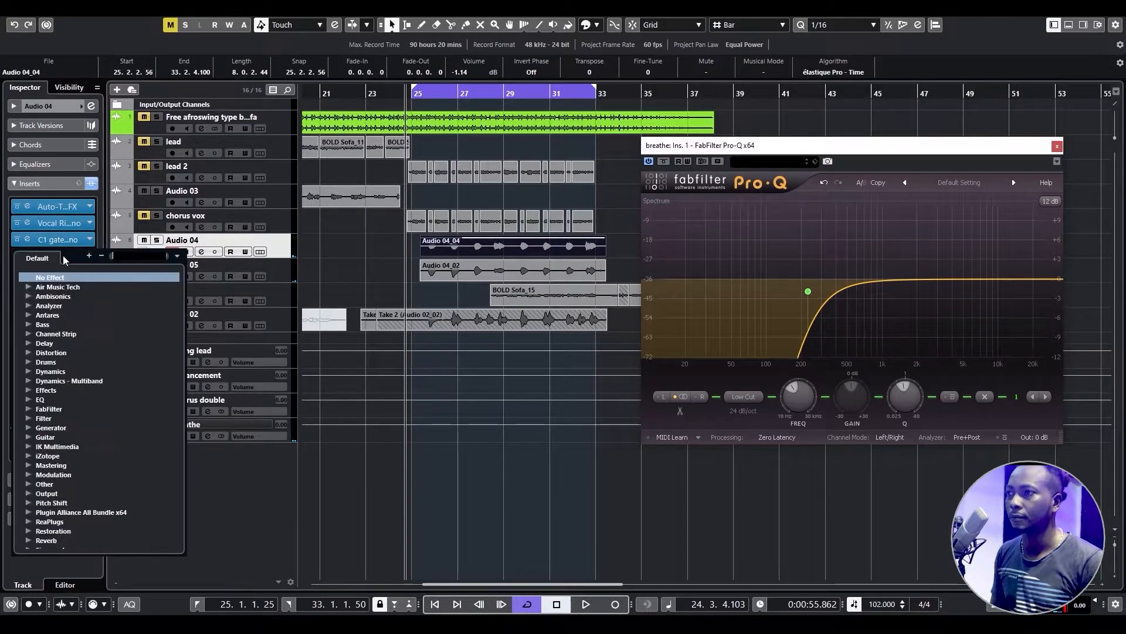
pyautogui.click(28, 372)
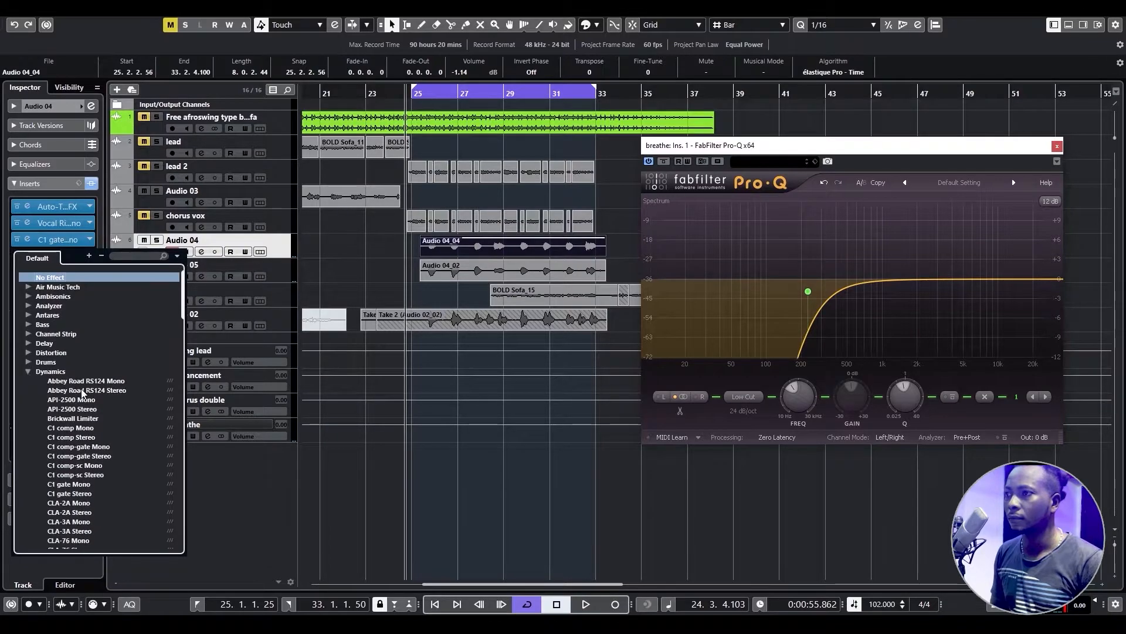
pyautogui.scroll(-3, 65, 495)
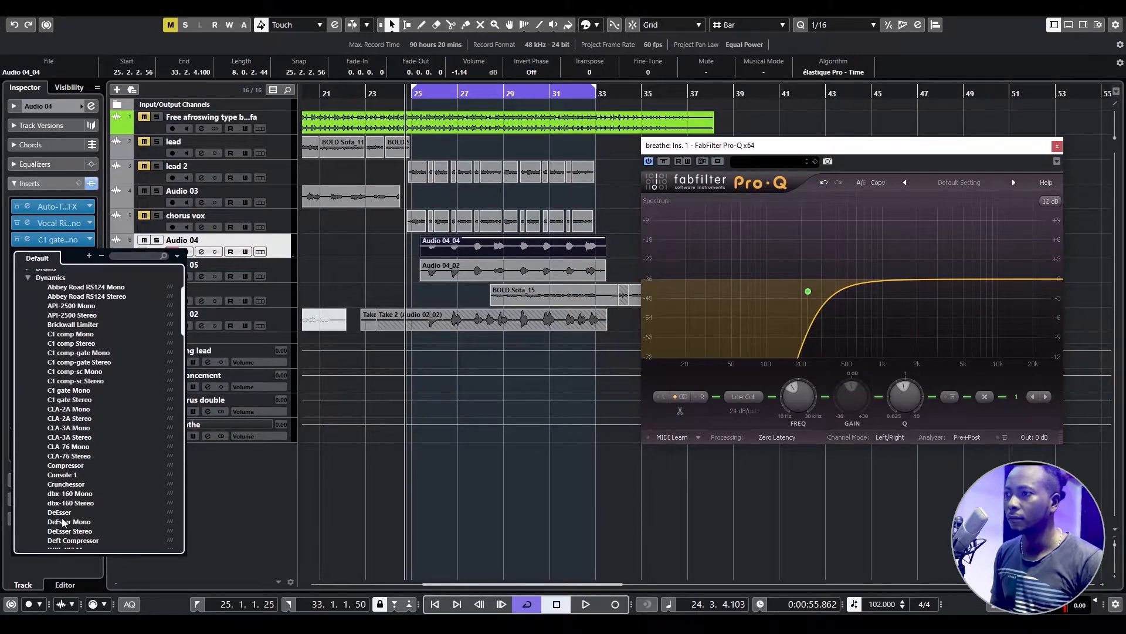
pyautogui.click(69, 521)
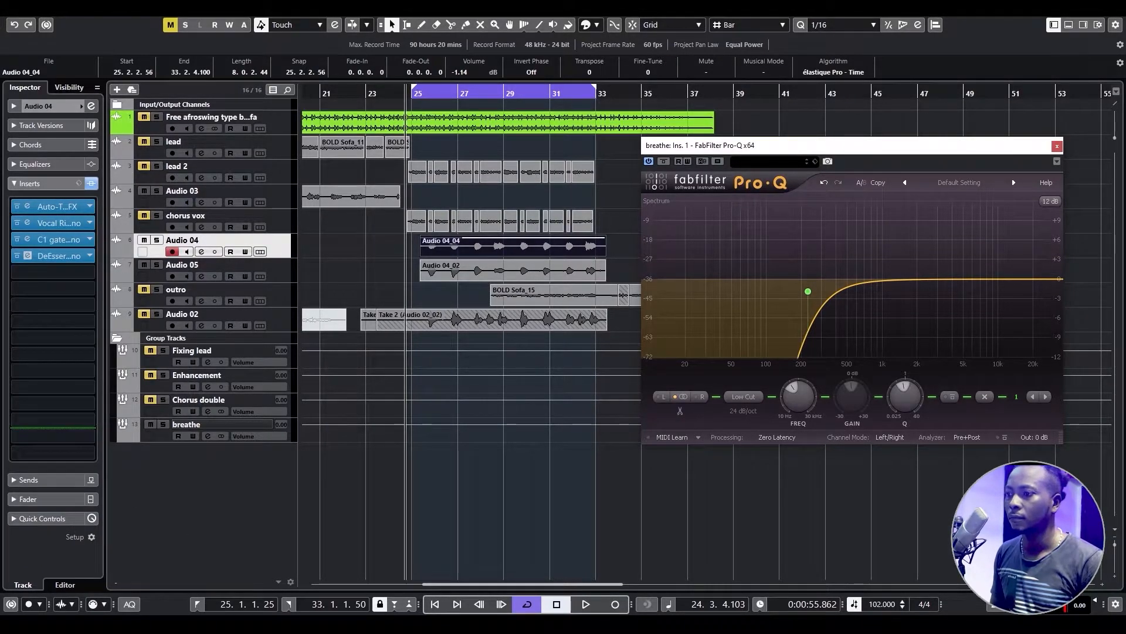
# Load the Male Shh preset in Audio 04's DeEsser and lower its threshold to about -30 dB during playback.
pyautogui.click(437, 311)
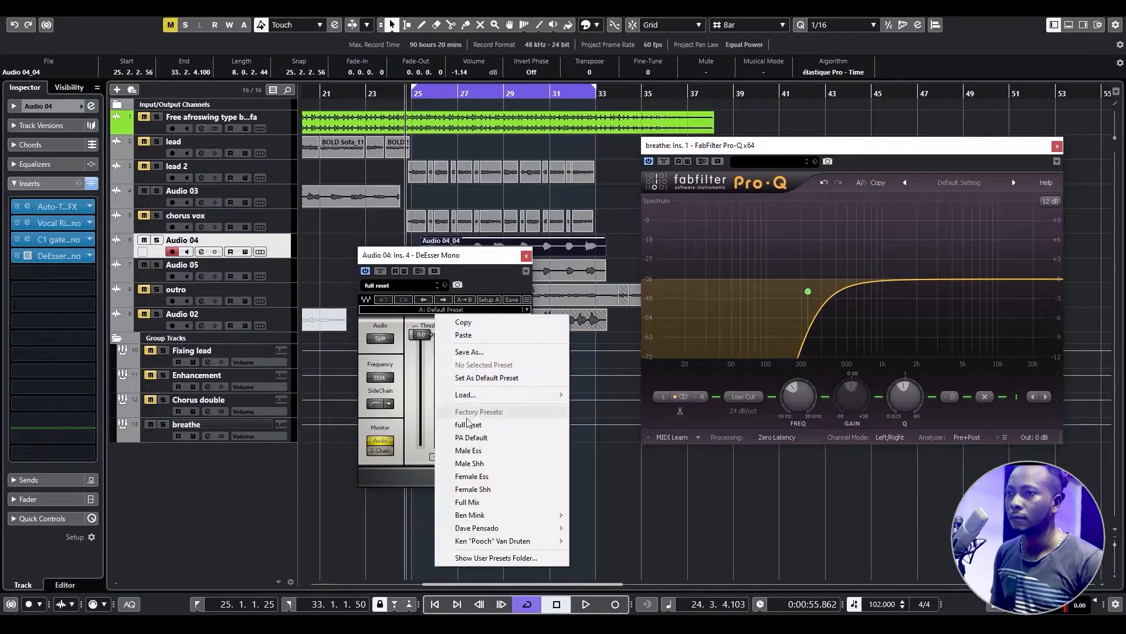
pyautogui.click(478, 466)
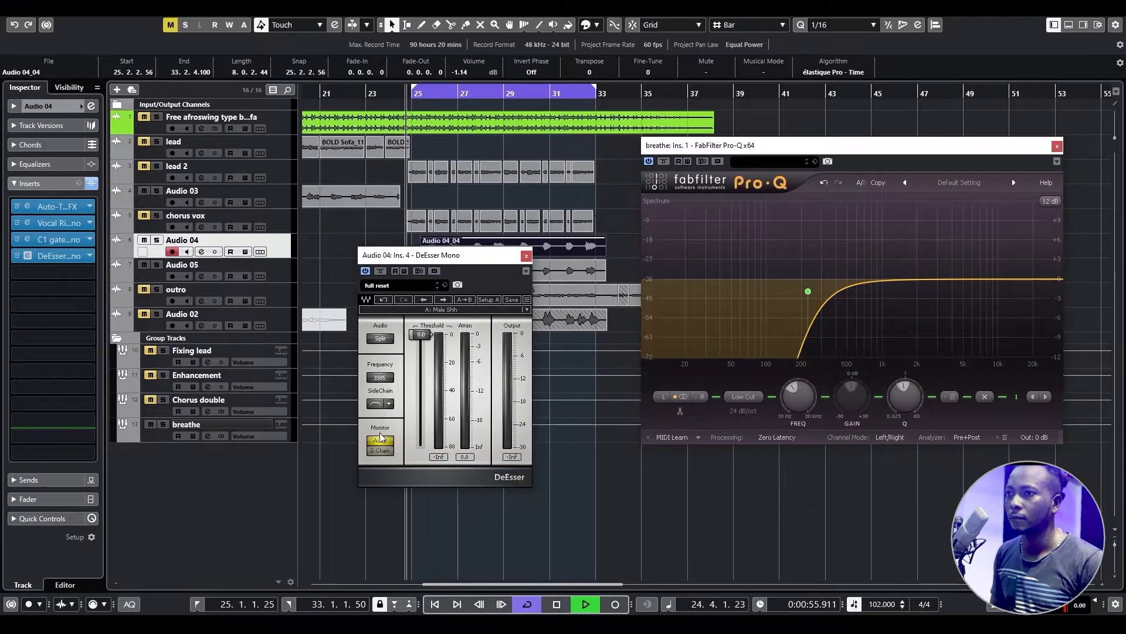
pyautogui.moveTo(417, 359)
pyautogui.mouseDown()
pyautogui.moveTo(421, 368)
pyautogui.moveTo(388, 386)
pyautogui.moveTo(421, 376)
pyautogui.mouseUp()
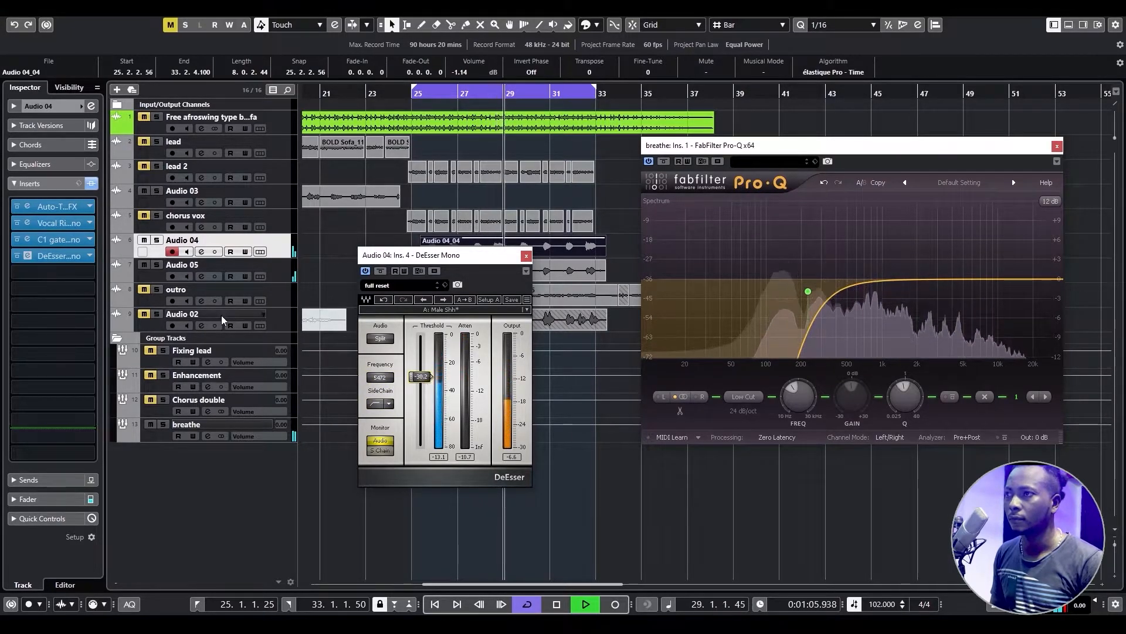
pyautogui.click(526, 256)
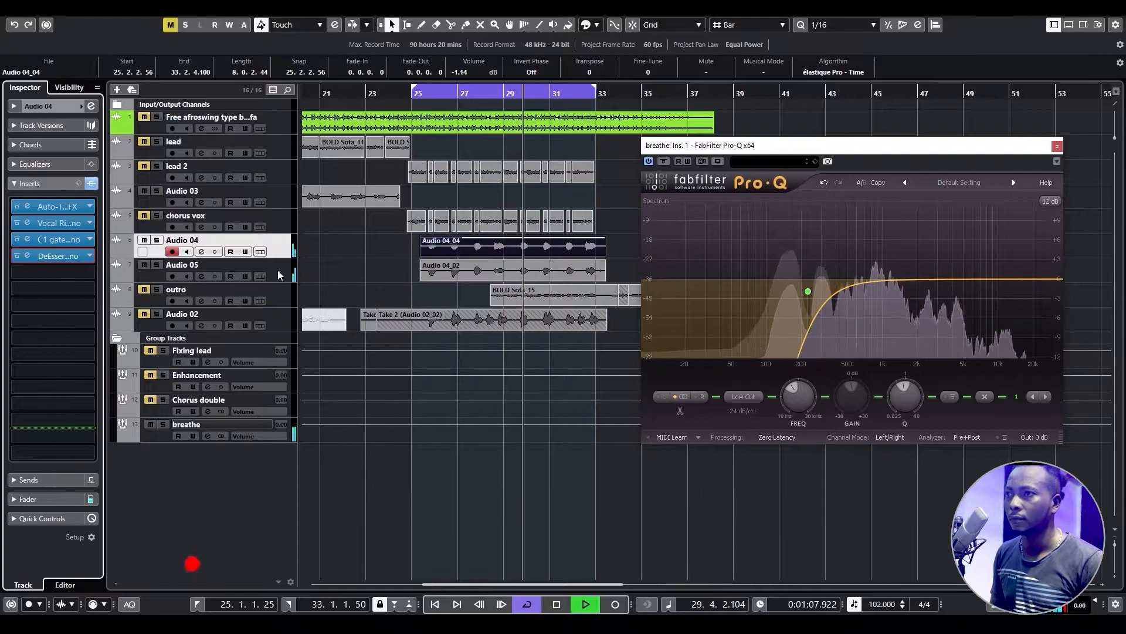
# Insert DeEsser Mono in the fourth insert slot of Audio 05.
pyautogui.click(286, 274)
pyautogui.click(61, 256)
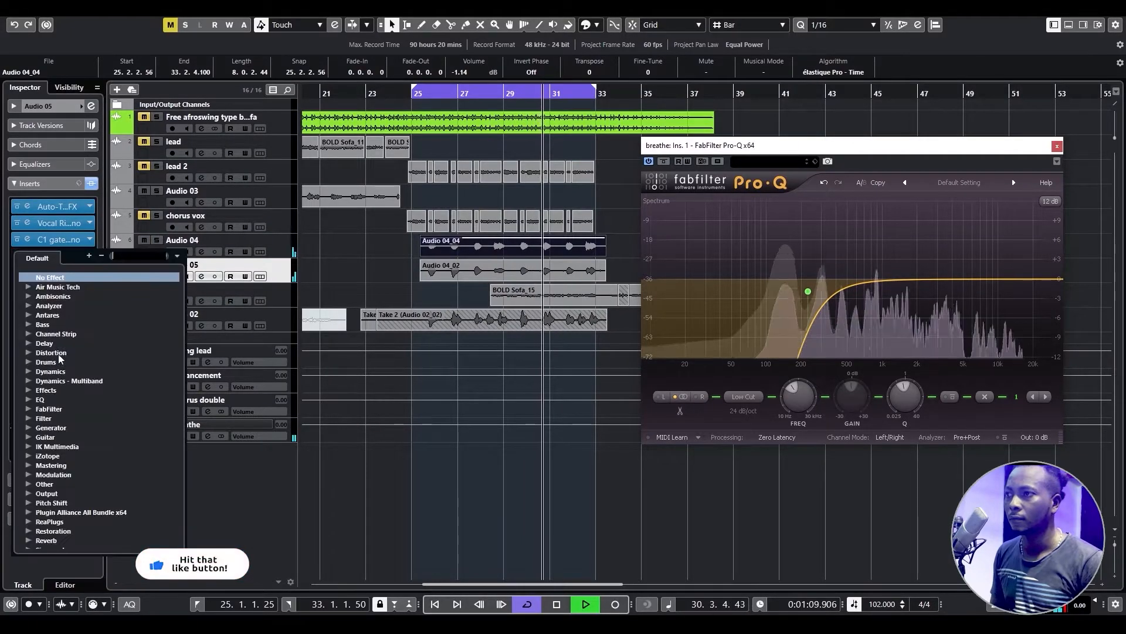
pyautogui.click(27, 372)
pyautogui.scroll(-3, 147, 434)
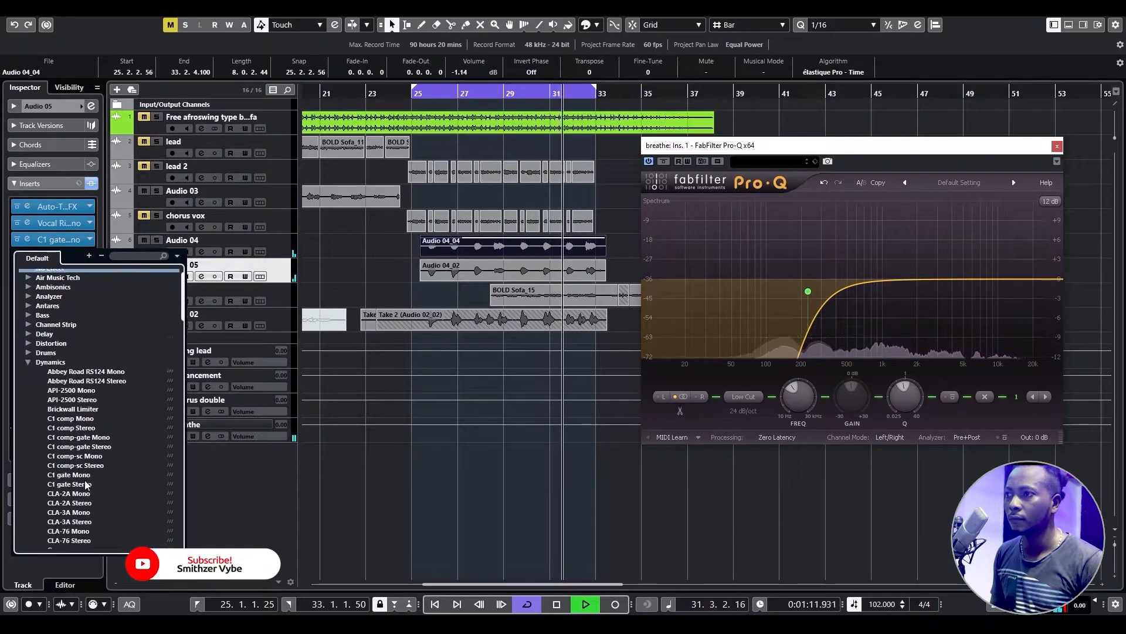
pyautogui.click(62, 532)
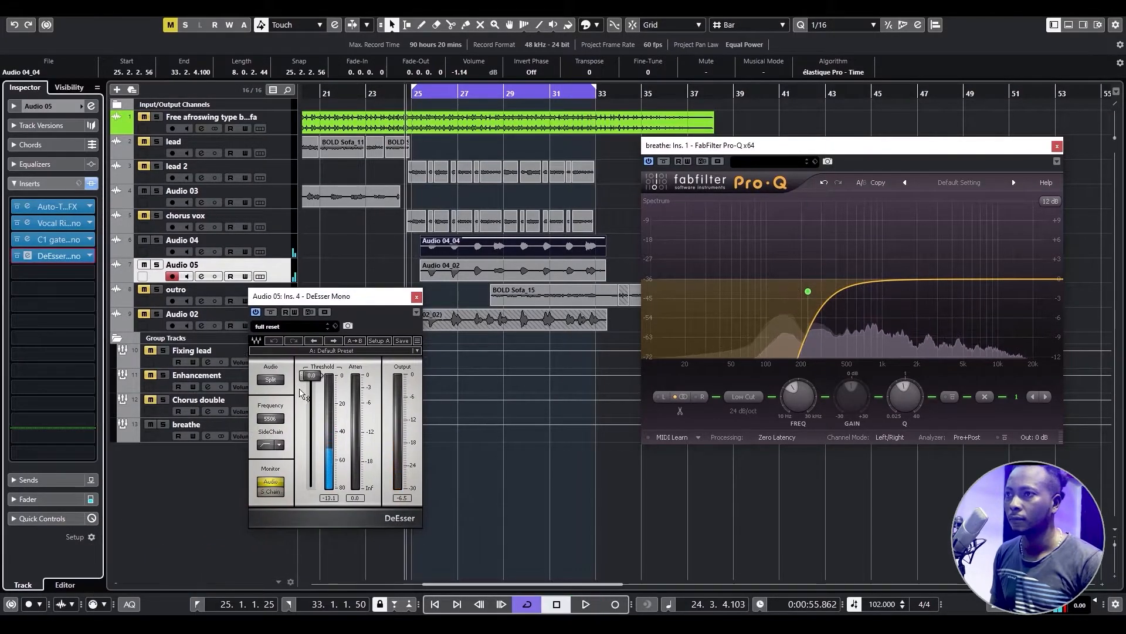
# Set Audio 05's DeEsser to a threshold of about -30 dB and a frequency of about 6503 Hz while playing the chorus.
pyautogui.moveTo(319, 376); pyautogui.dragTo(320, 394)
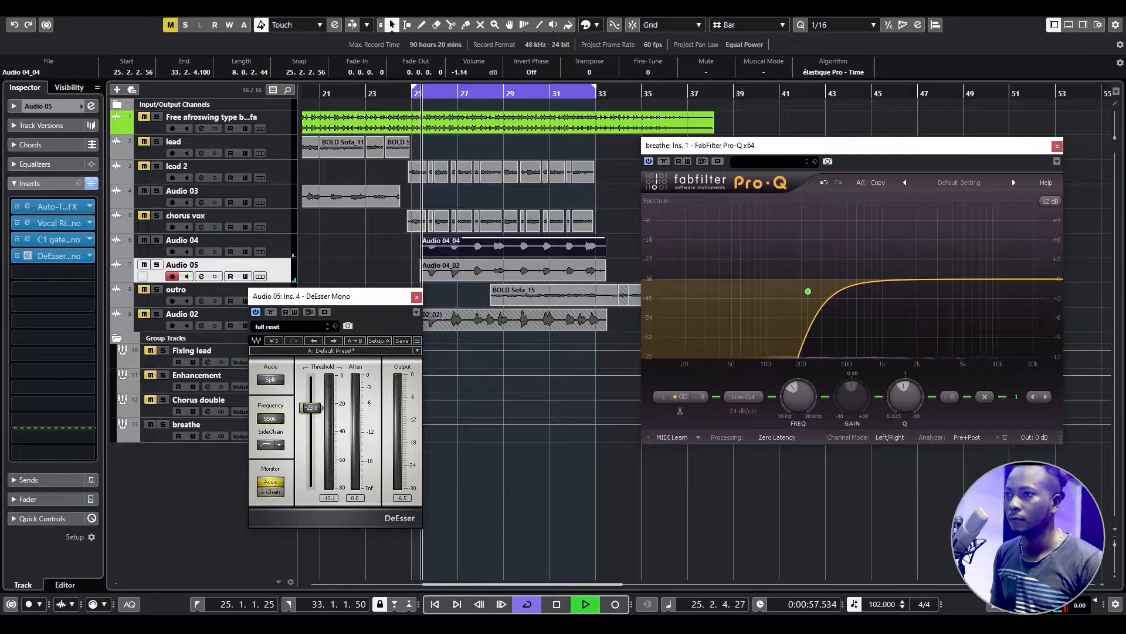
pyautogui.moveTo(311, 407); pyautogui.dragTo(313, 415)
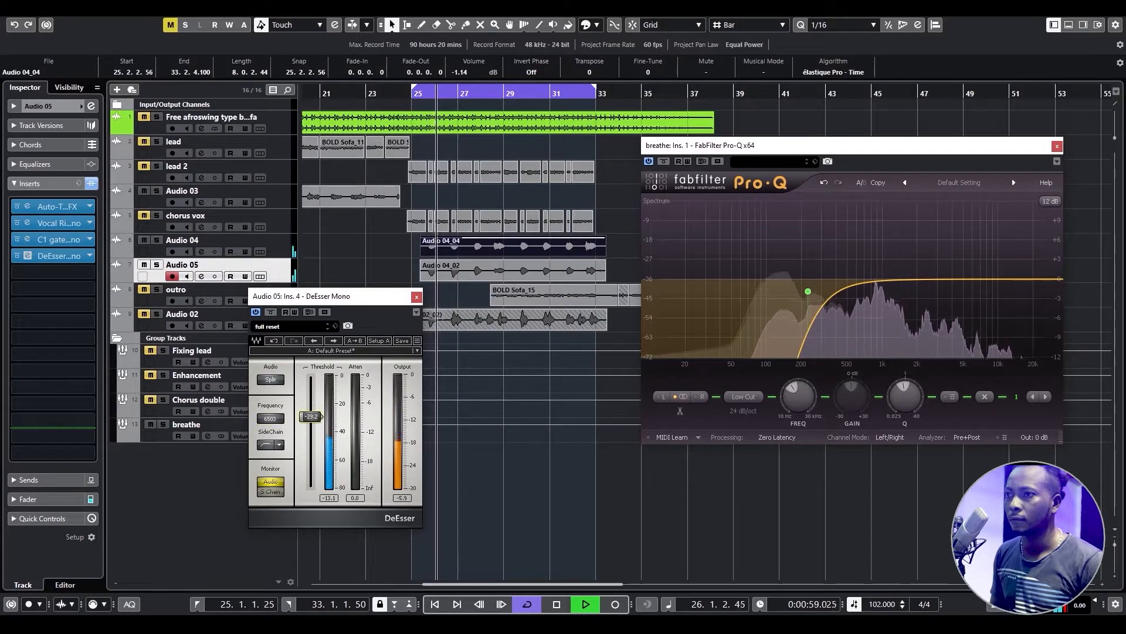
pyautogui.click(210, 291)
# Reopen the DeEsser on Audio 04 and place it side by side with Audio 05's DeEsser, below the vocal clips.
pyautogui.click(276, 250)
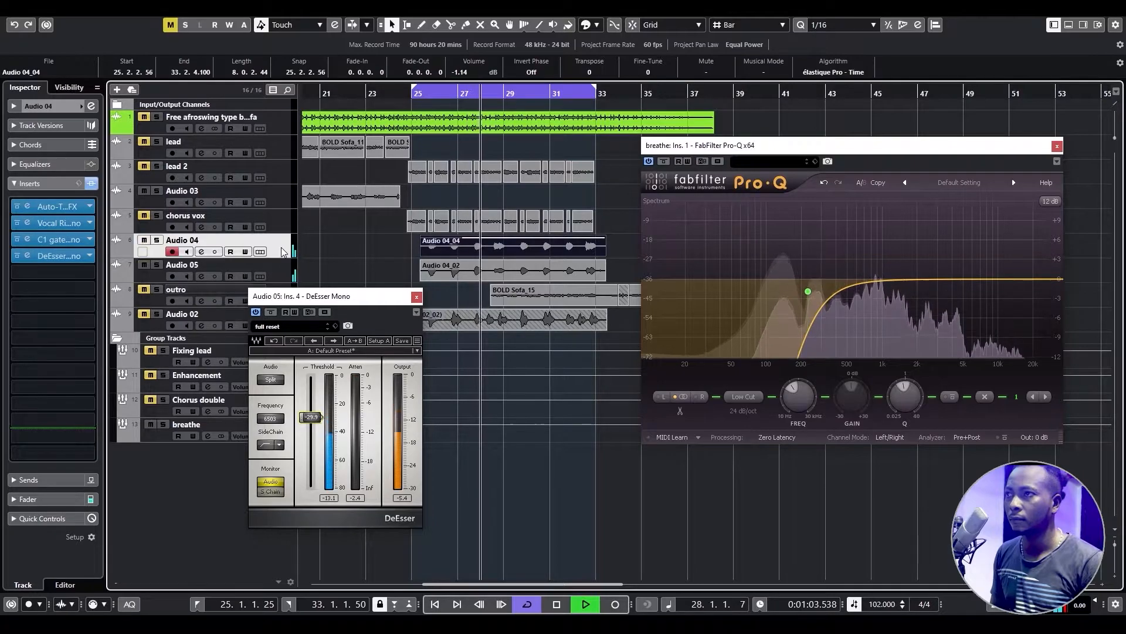
pyautogui.click(34, 258)
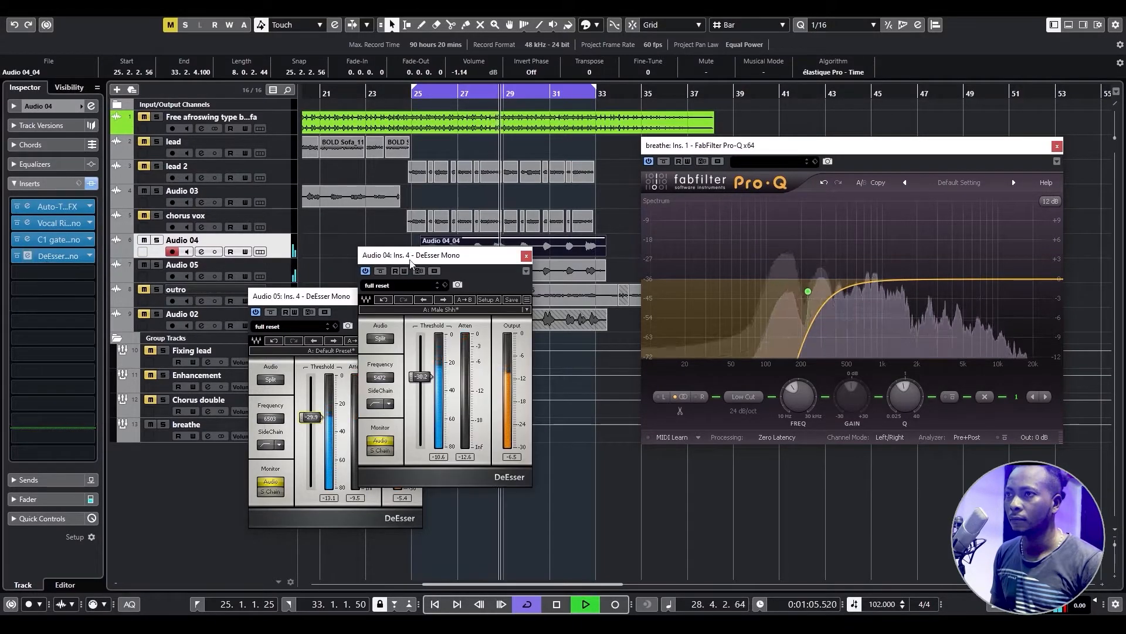
pyautogui.moveTo(412, 263); pyautogui.dragTo(482, 261)
pyautogui.moveTo(365, 295); pyautogui.dragTo(334, 261)
pyautogui.moveTo(478, 257); pyautogui.dragTo(512, 330)
pyautogui.moveTo(342, 267); pyautogui.dragTo(294, 339)
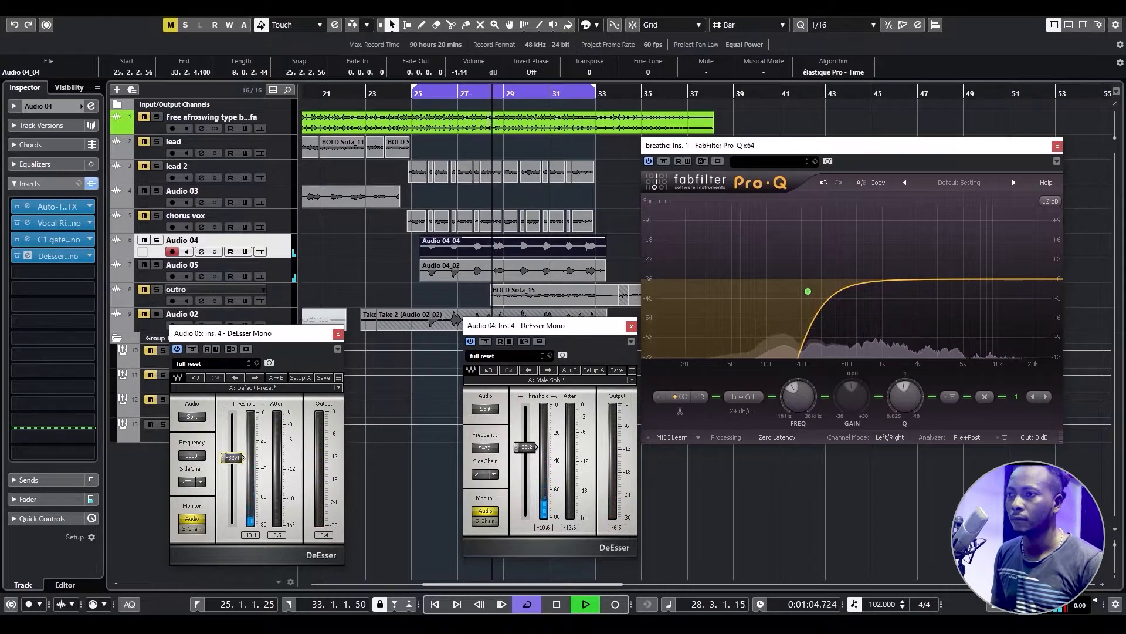
# Lower Audio 04's DeEsser threshold to about -39 dB while replaying the chorus from around bar 28.
pyautogui.press('space')
pyautogui.press('space')
pyautogui.moveTo(525, 447); pyautogui.dragTo(514, 450)
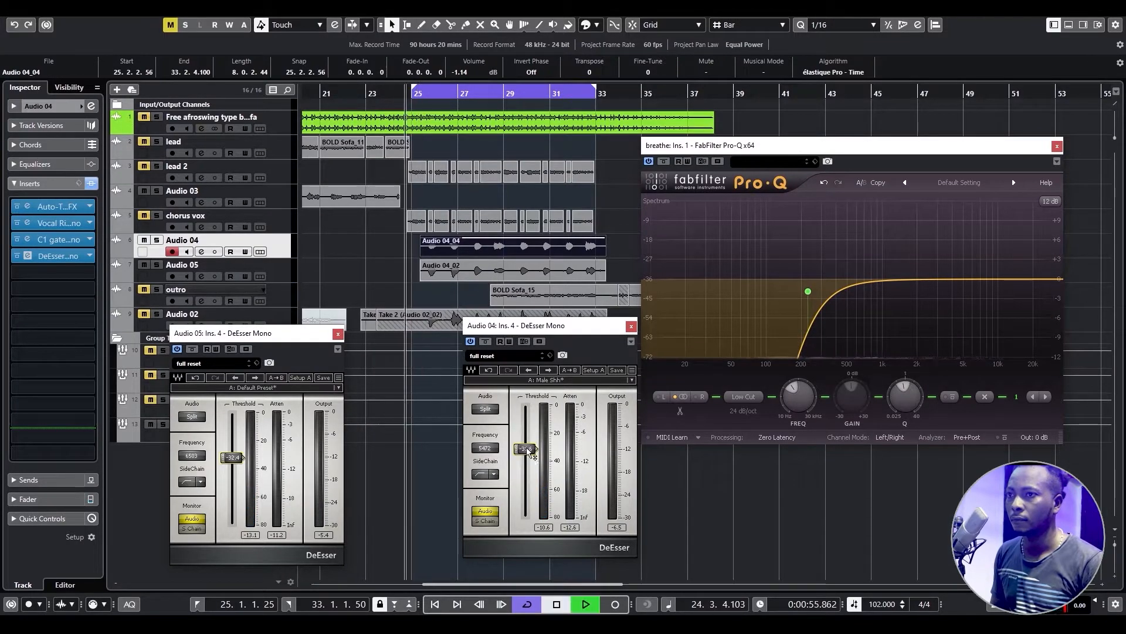
pyautogui.click(488, 94)
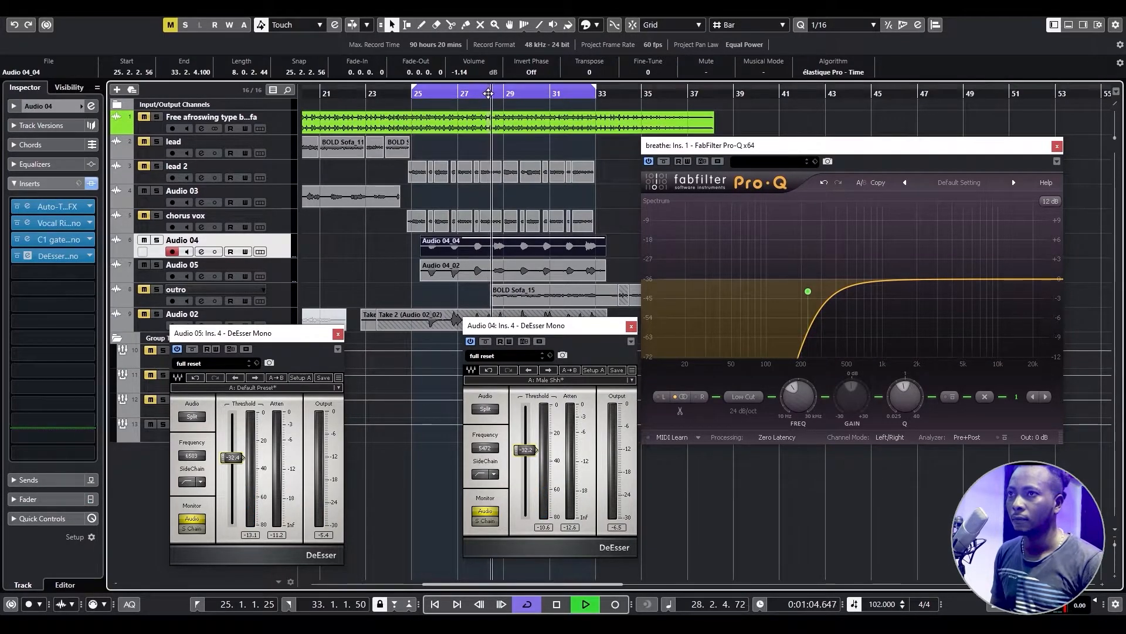
pyautogui.press('space')
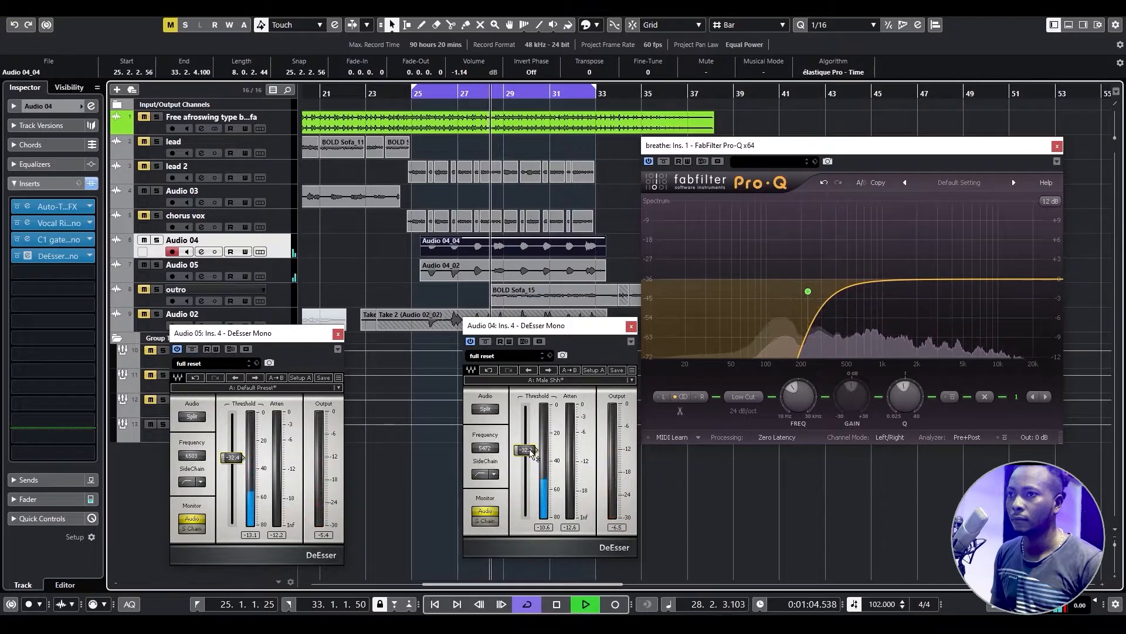
pyautogui.moveTo(531, 451); pyautogui.dragTo(532, 455)
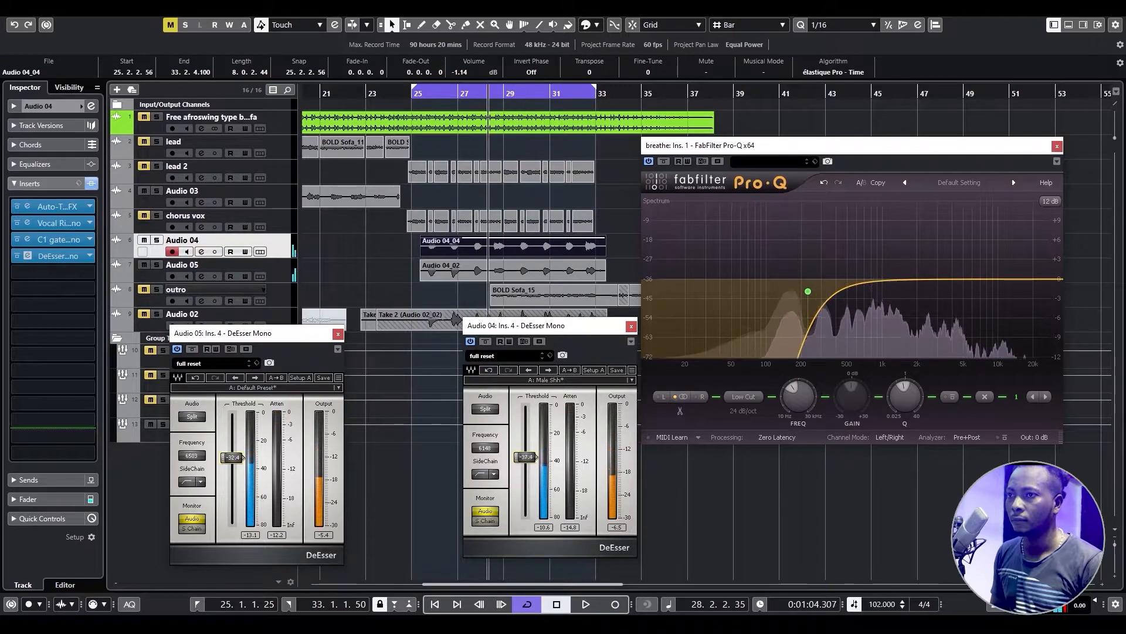
pyautogui.moveTo(526, 468); pyautogui.dragTo(526, 470)
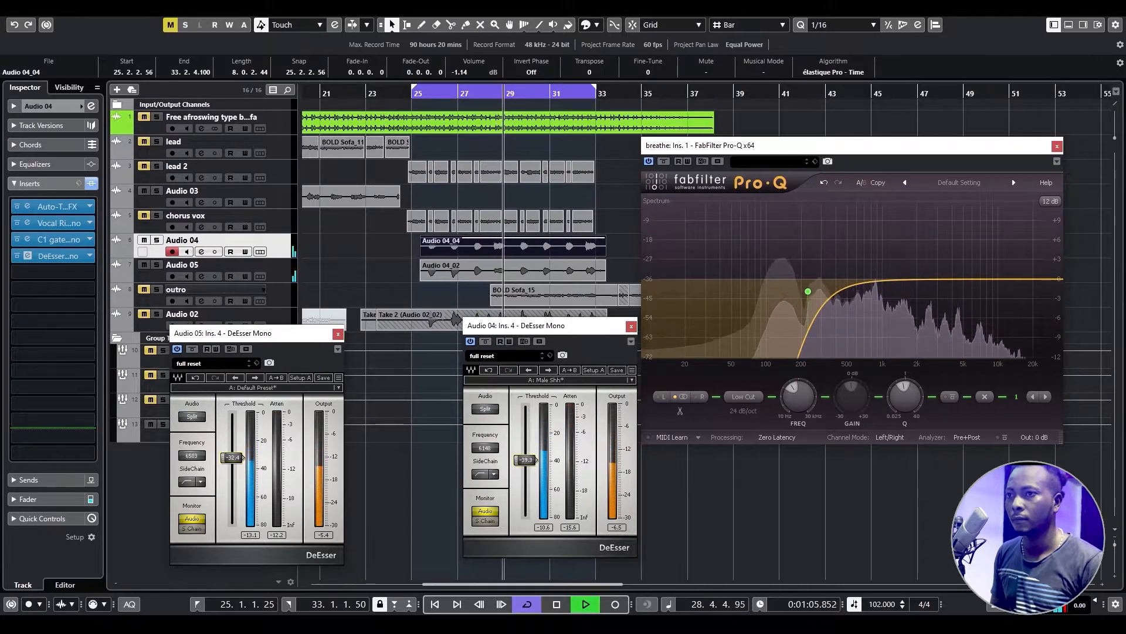
# Set Audio 05's DeEsser threshold to about -33 dB during playback and close both DeEsser windows.
pyautogui.press('space')
pyautogui.press('space')
pyautogui.moveTo(231, 447); pyautogui.dragTo(232, 450)
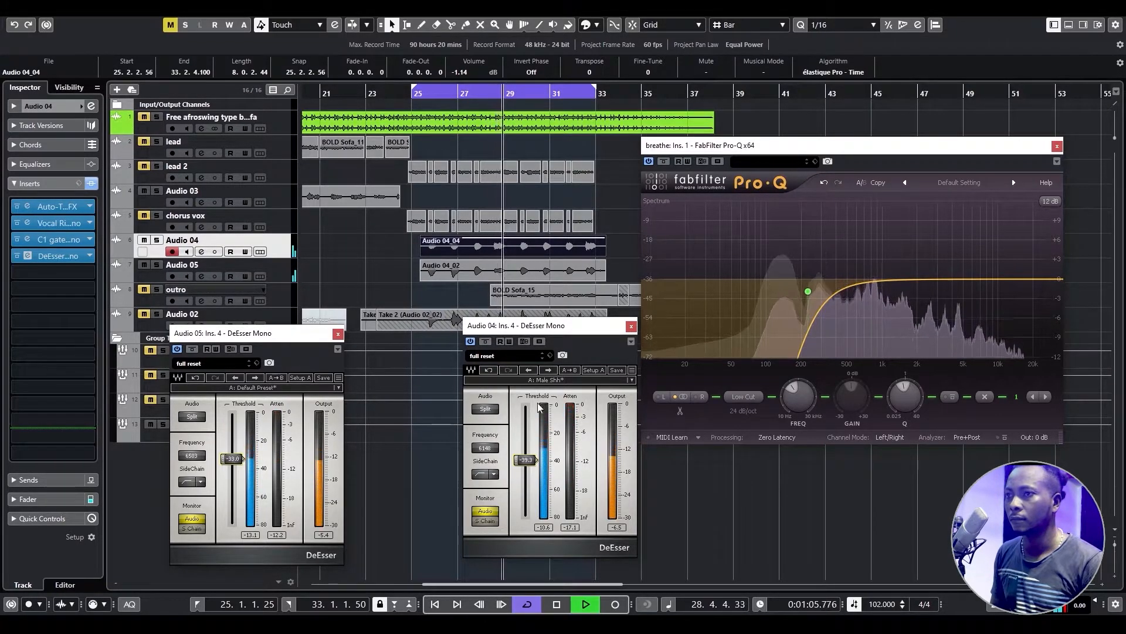
pyautogui.click(631, 326)
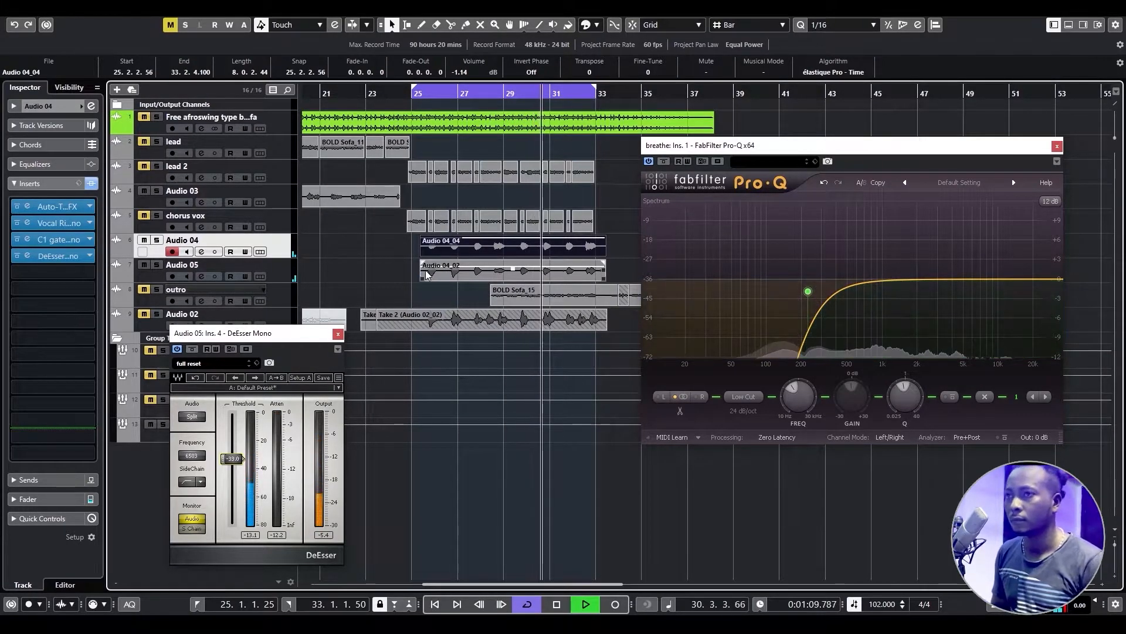
pyautogui.click(338, 334)
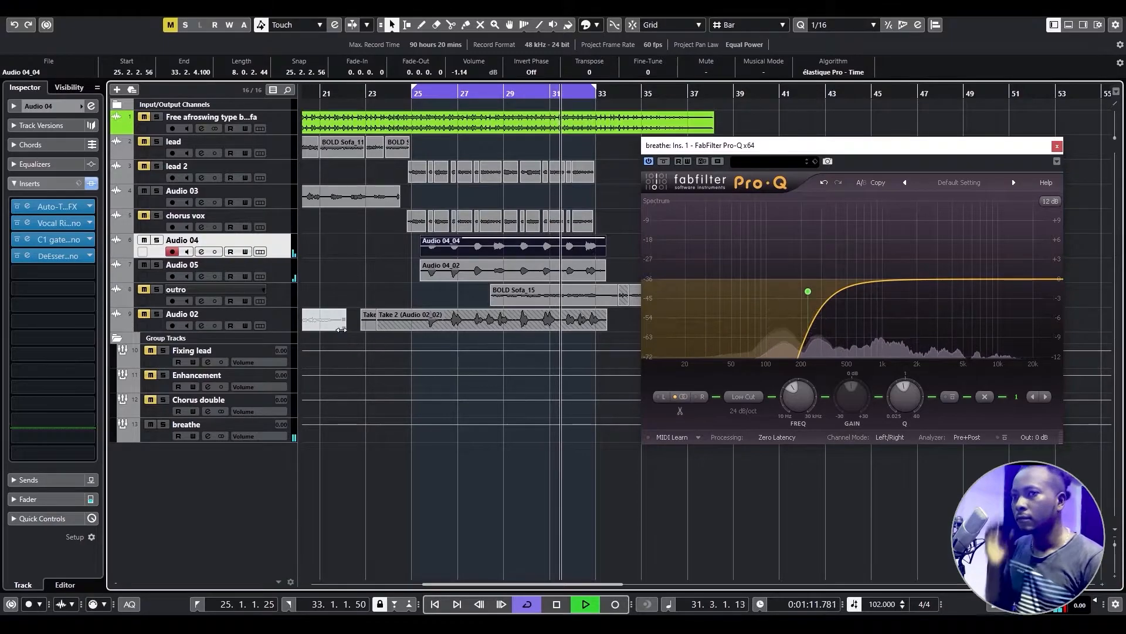
# Unmute the beat and raise the breathe group's low cut to about 294 Hz with Q about 0.70, playing from bar 25.
pyautogui.press('space')
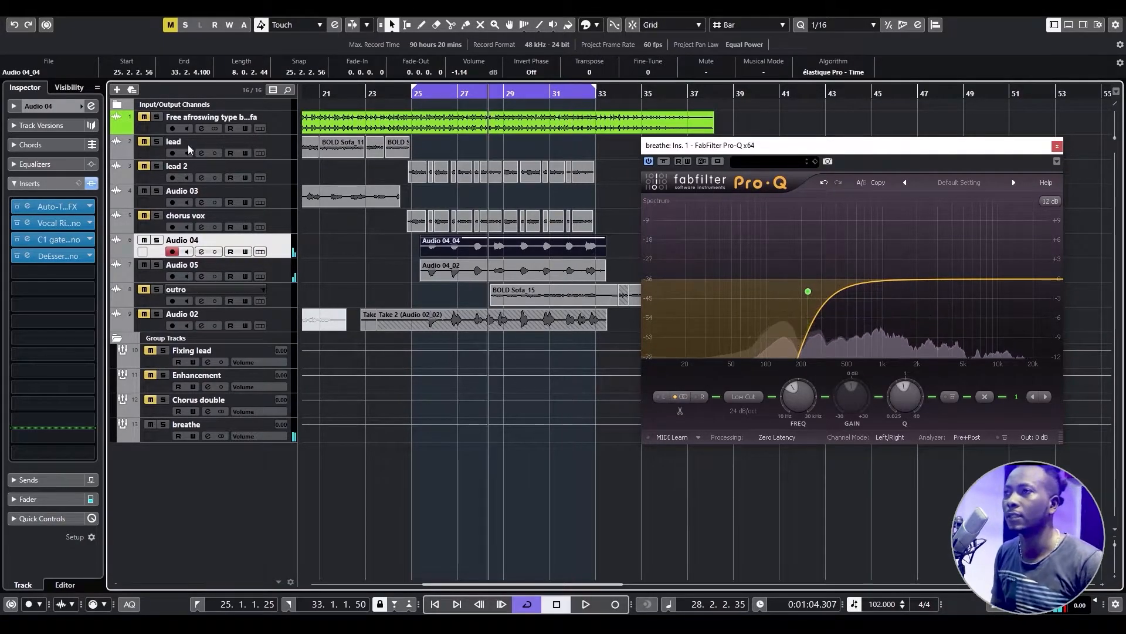
pyautogui.click(144, 117)
pyautogui.press('space')
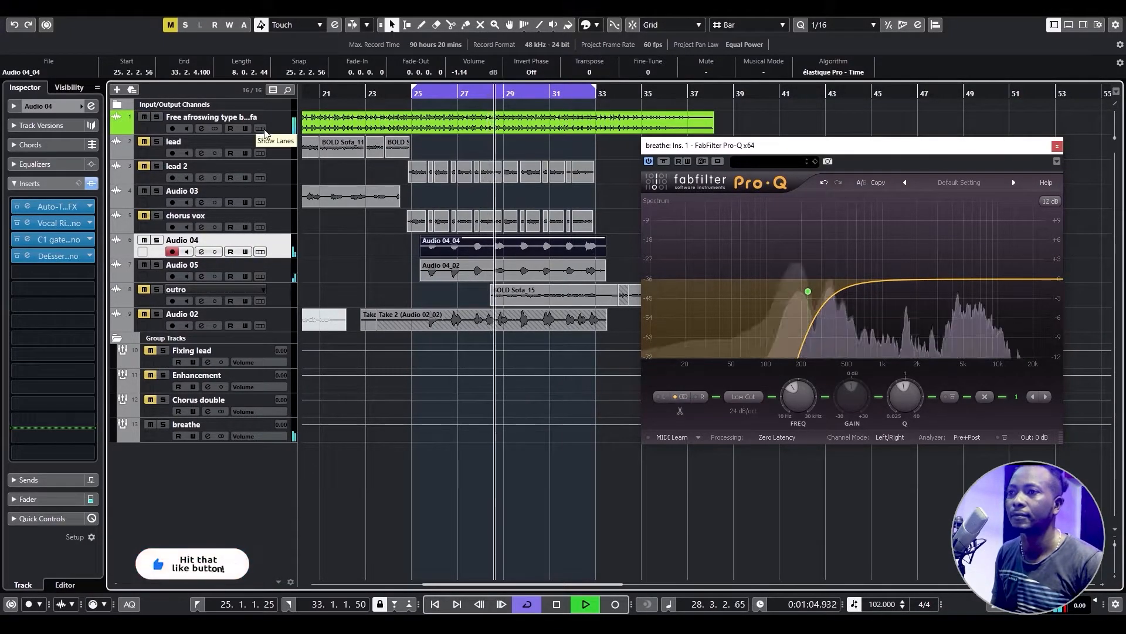
pyautogui.click(413, 94)
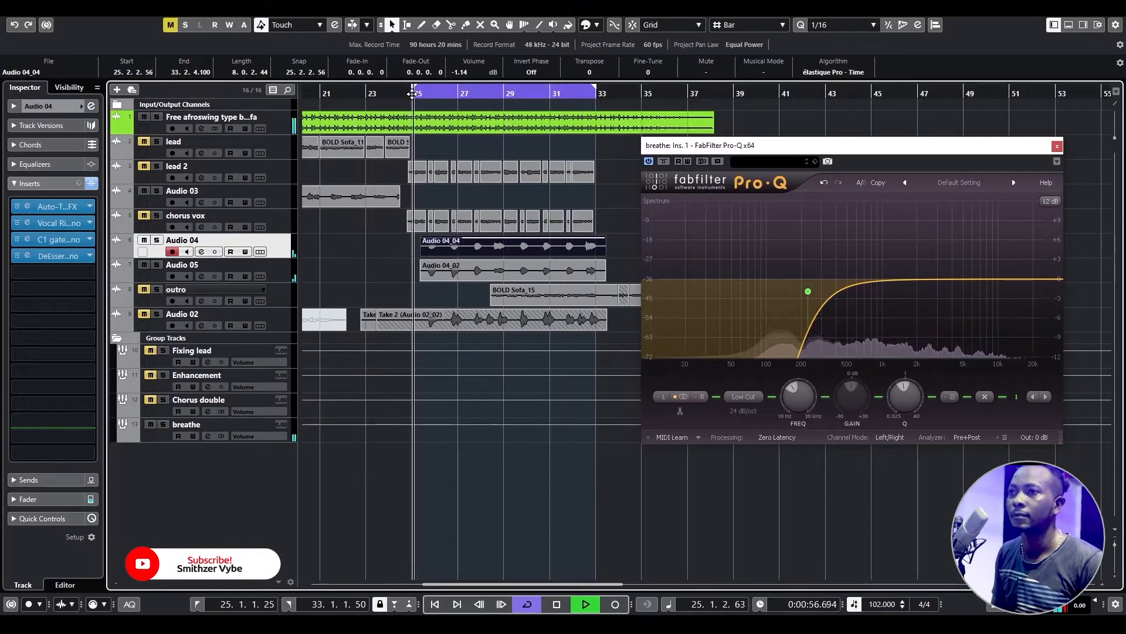
pyautogui.moveTo(807, 291); pyautogui.dragTo(823, 299)
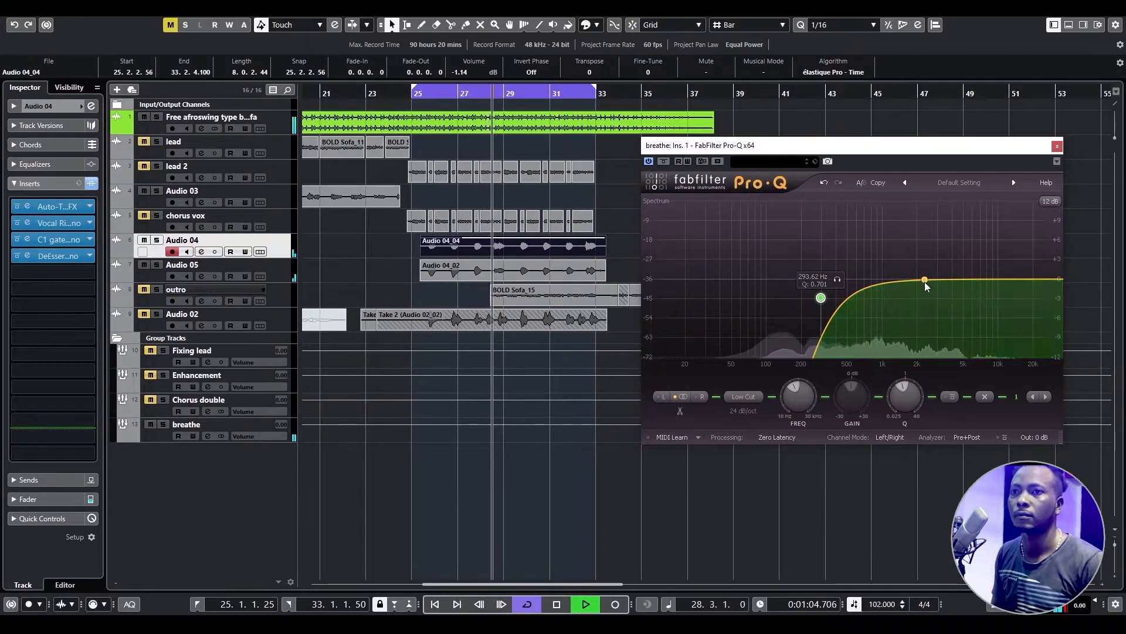
# Add a bell cut near 2.8 kHz and a high-shelf cut to the breathe group's EQ, fine-tuning both bands during playback.
pyautogui.press('space')
pyautogui.moveTo(930, 278)
pyautogui.mouseDown()
pyautogui.moveTo(928, 250)
pyautogui.moveTo(955, 224)
pyautogui.moveTo(940, 289)
pyautogui.mouseUp()
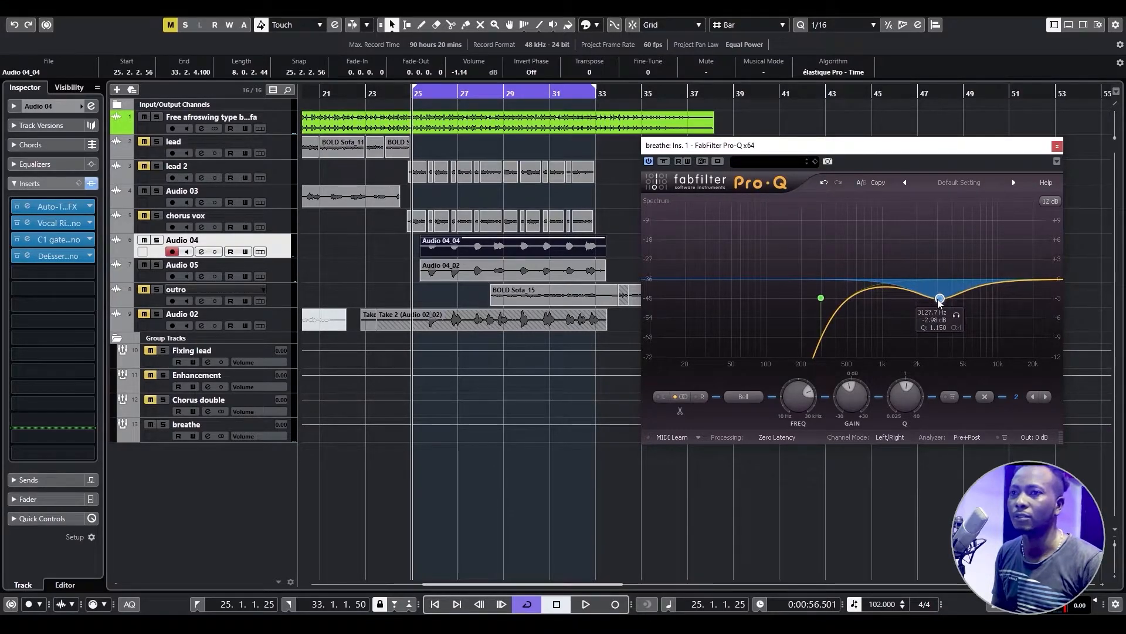
pyautogui.moveTo(1028, 280); pyautogui.dragTo(1023, 325)
pyautogui.press('space')
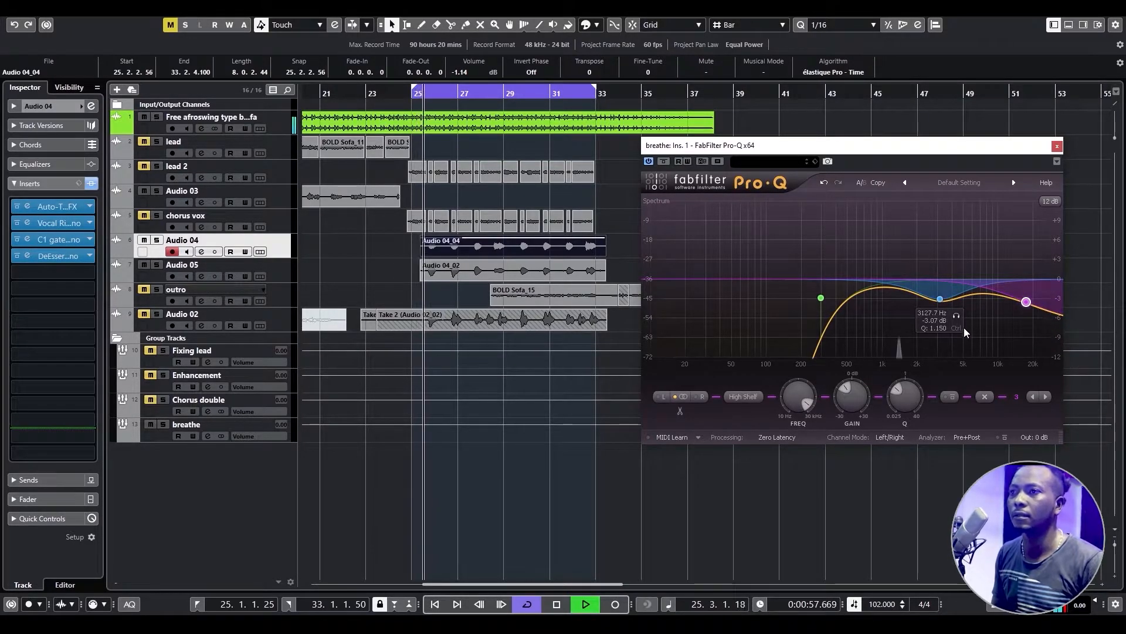
pyautogui.moveTo(1019, 308); pyautogui.dragTo(930, 315)
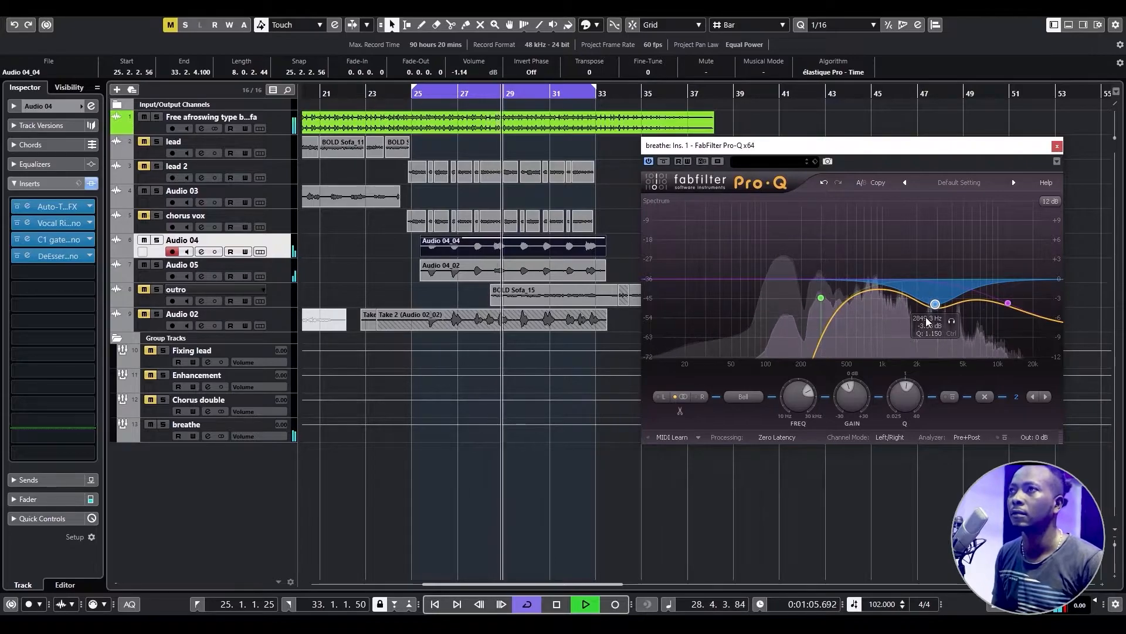
# Set the breathe EQ's low cut to about 297 Hz with a Q of 0.574 and audition it in the loop.
pyautogui.moveTo(822, 300); pyautogui.dragTo(821, 309)
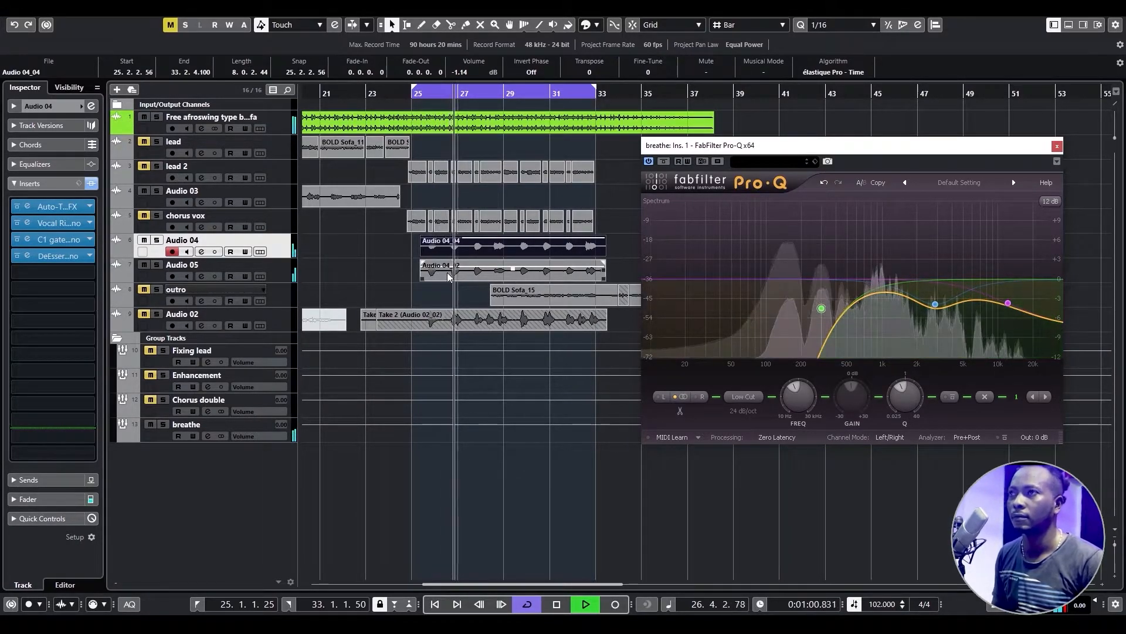
pyautogui.press('space')
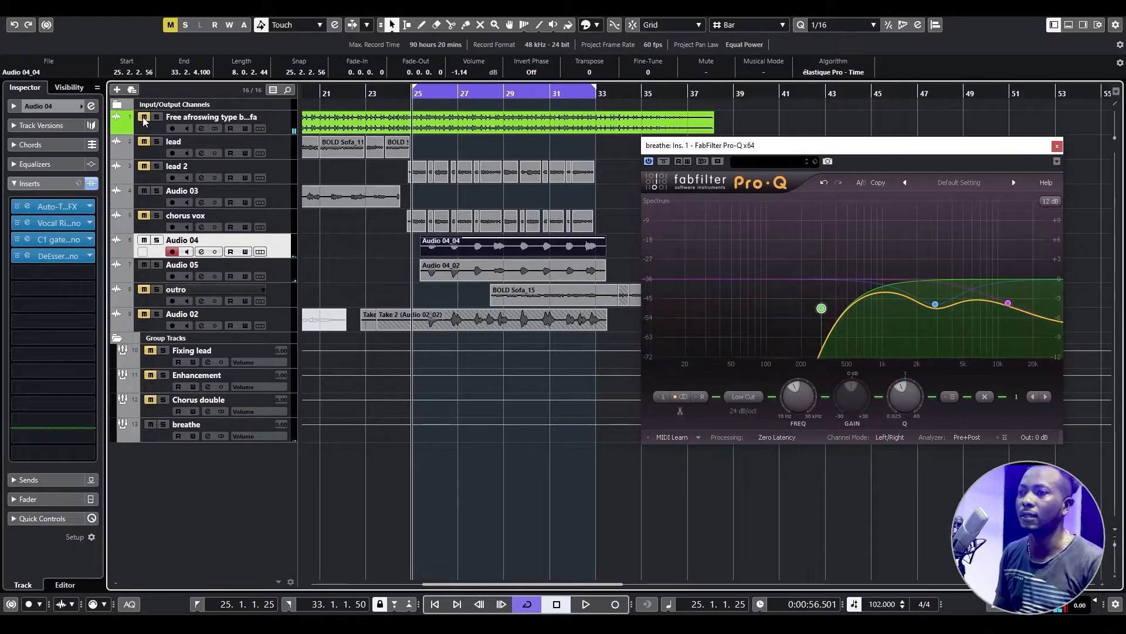
pyautogui.press('space')
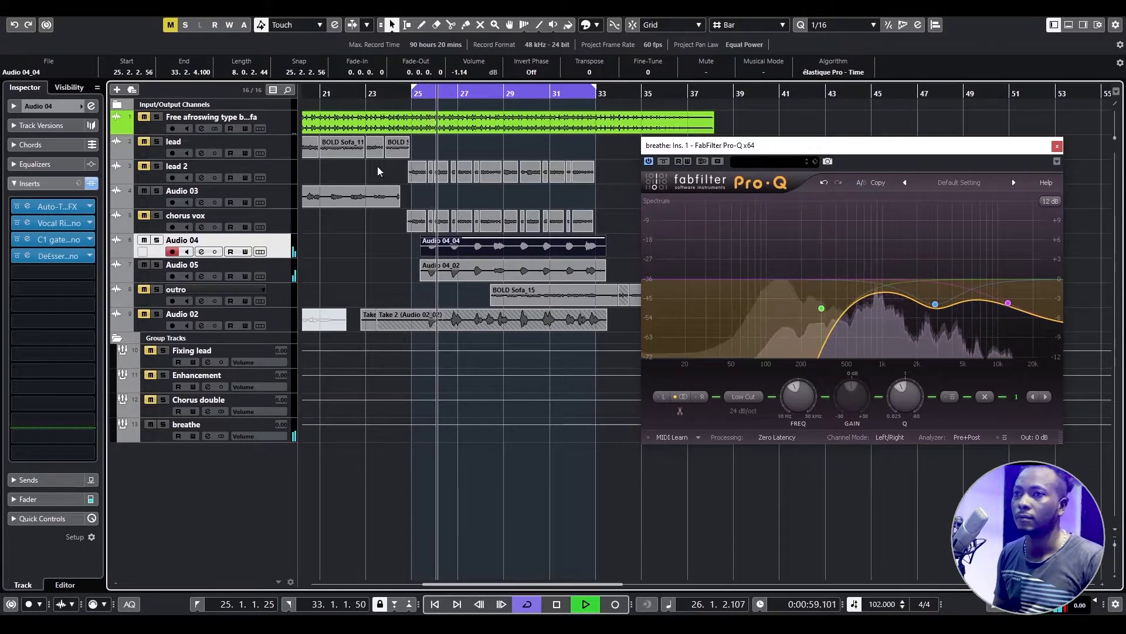
pyautogui.moveTo(821, 309)
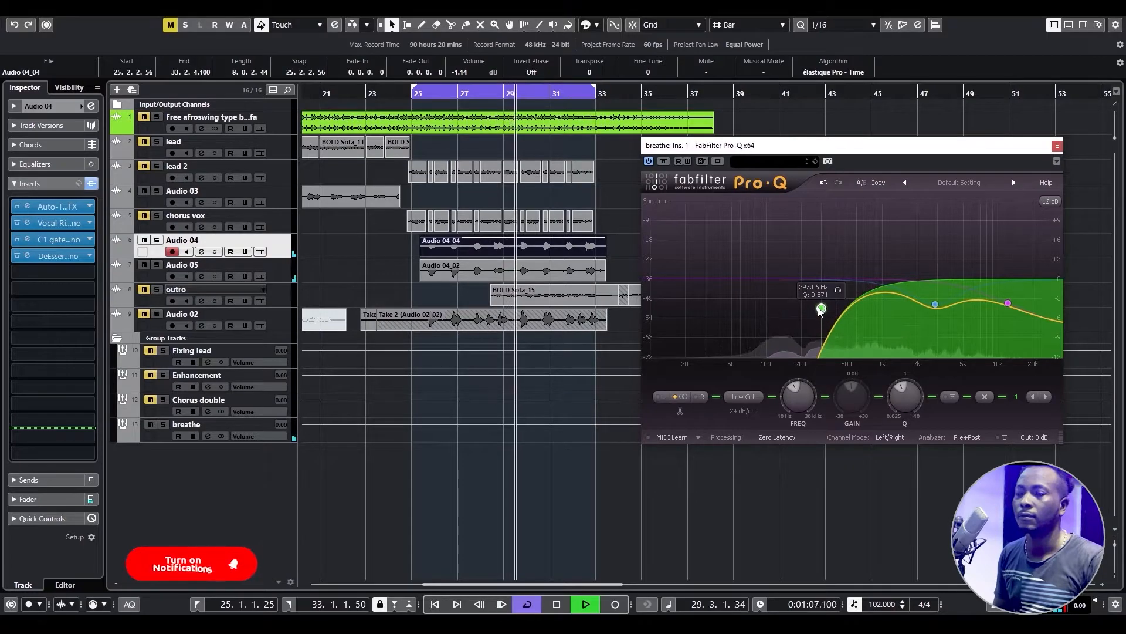
pyautogui.press('space')
# Reopen the breathe group's EQ insert and compare the sound with it bypassed and active during playback.
pyautogui.click(252, 428)
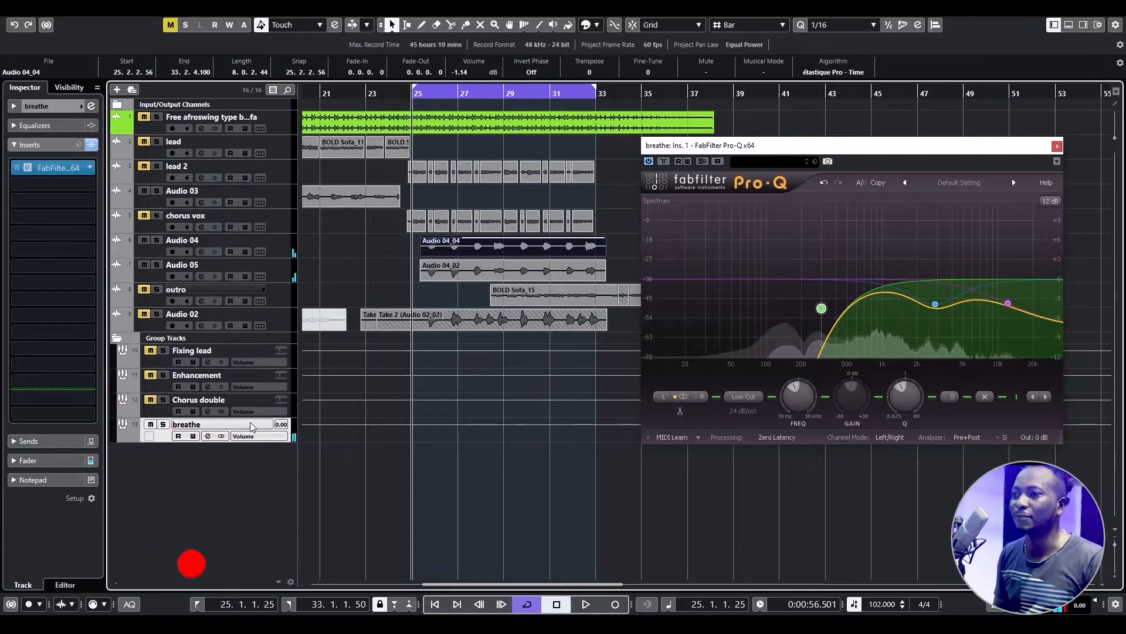
pyautogui.click(1058, 147)
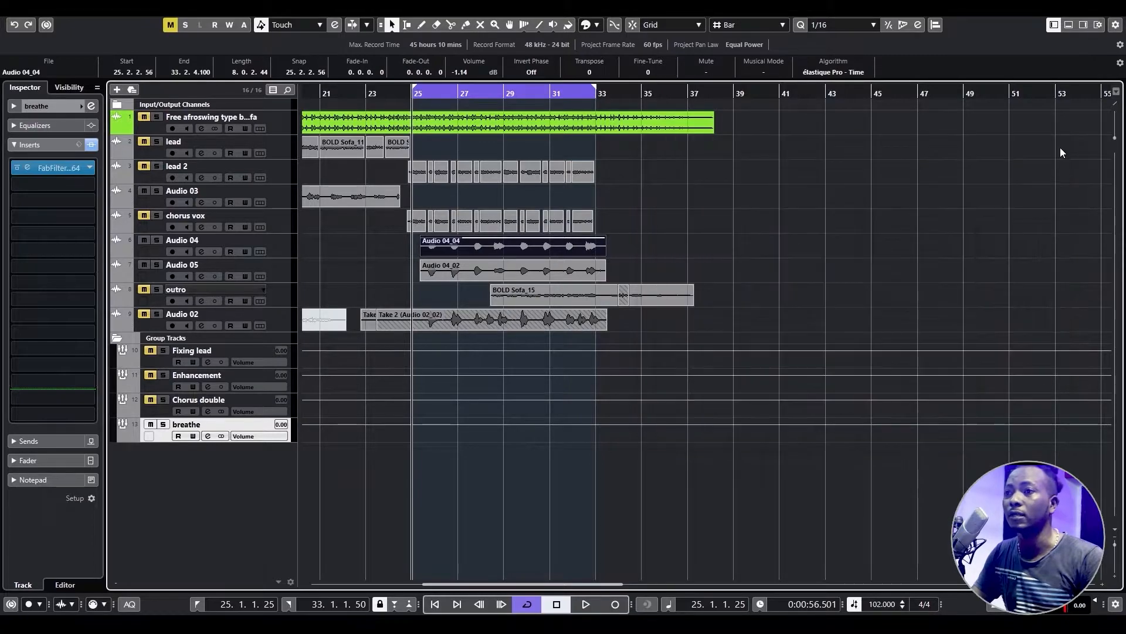
pyautogui.doubleClick(48, 167)
pyautogui.press('space')
pyautogui.click(17, 168)
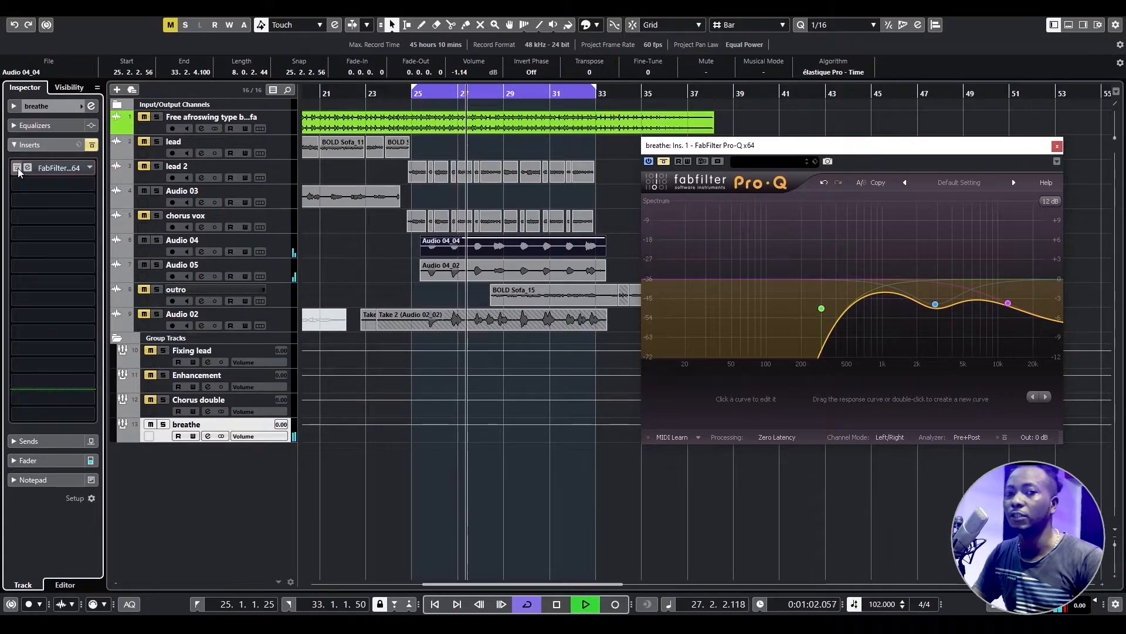
pyautogui.click(17, 168)
# Unmute the lead, lead 2, Audio 03 and chorus vox tracks plus the Fixing lead, Enhancement and Chorus double groups.
pyautogui.press('space')
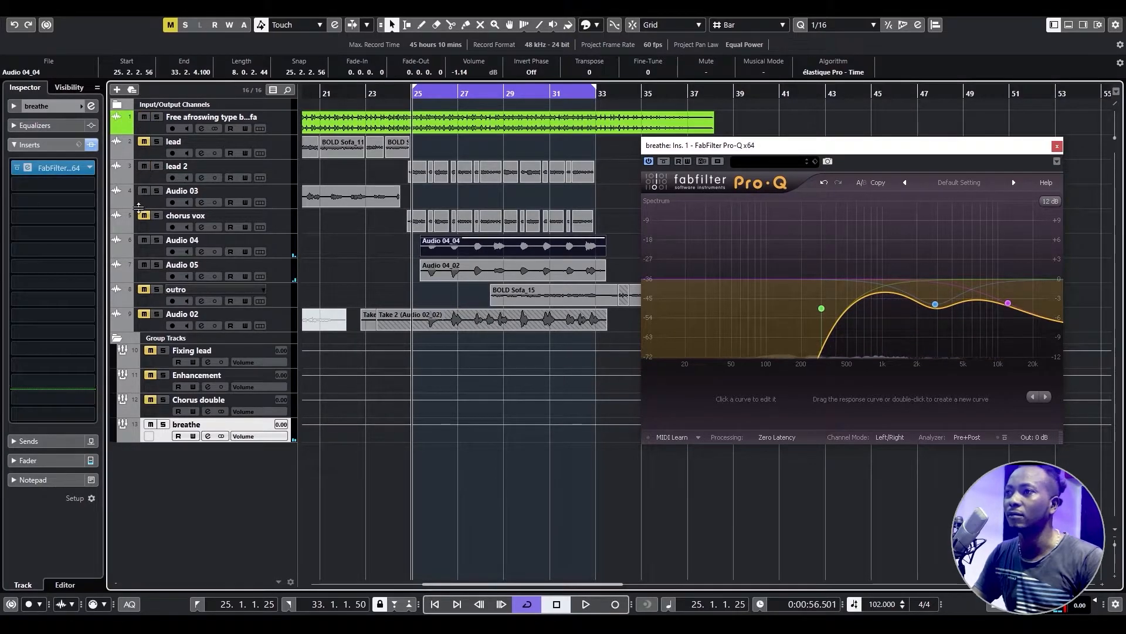
pyautogui.press('space')
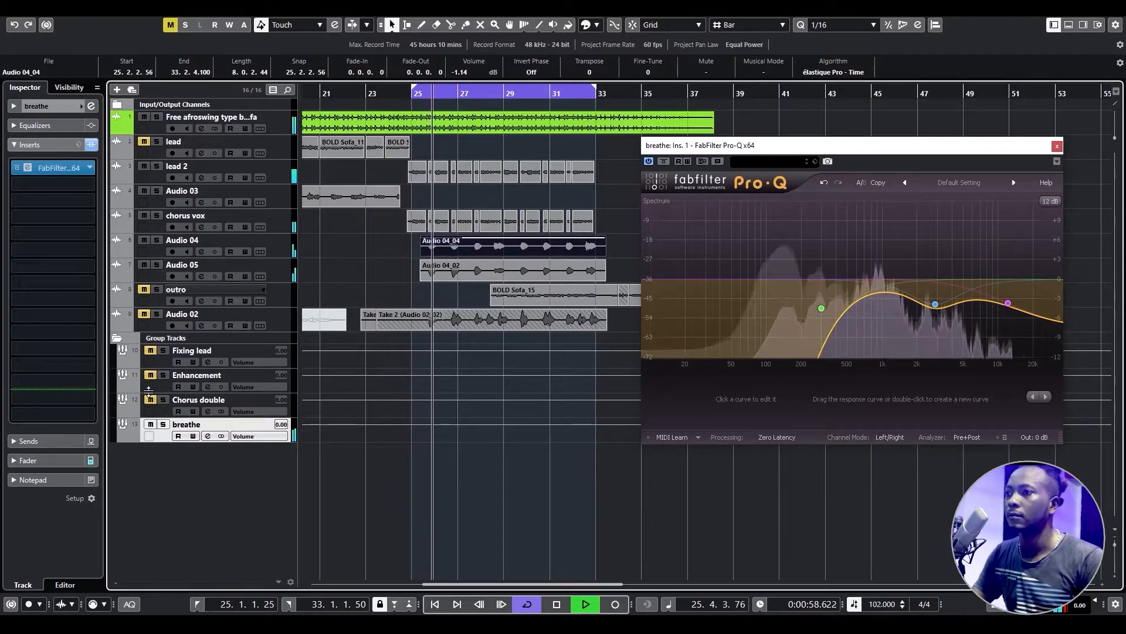
pyautogui.press('space')
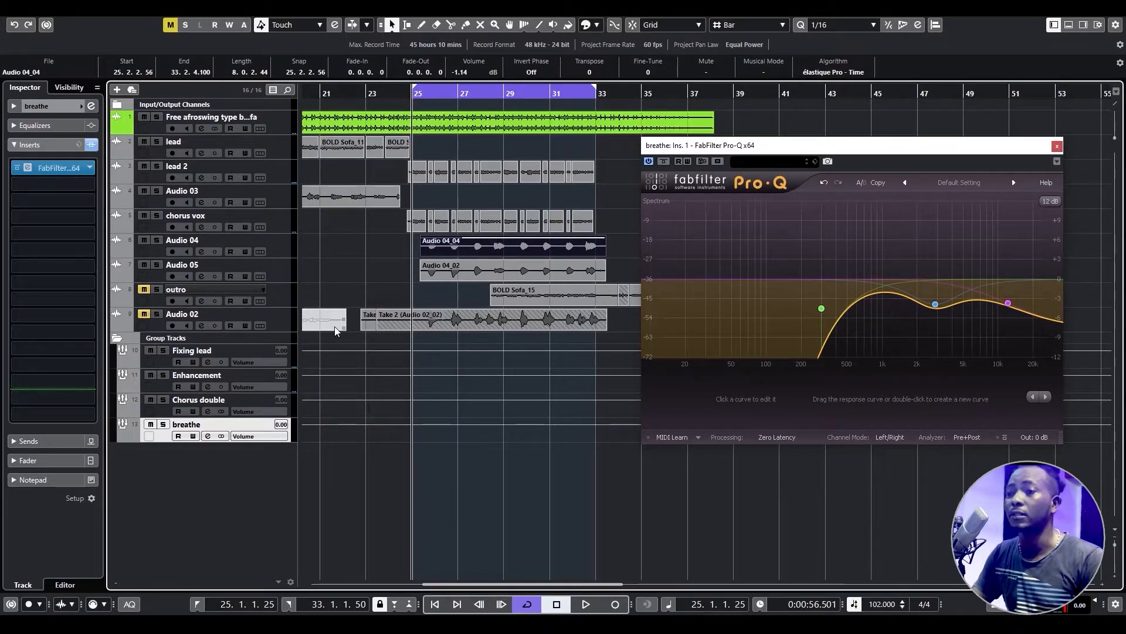
# Raise the breathe EQ's low cut to about 334 Hz with a Q of 0.581 while the mix plays, and close the plugin.
pyautogui.press('space')
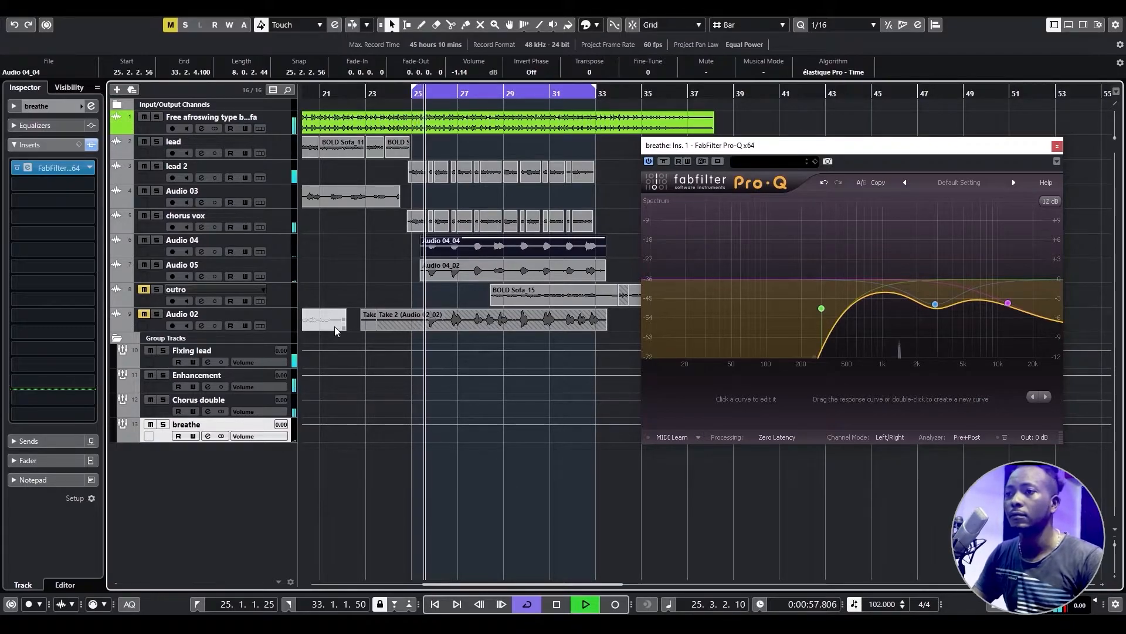
pyautogui.moveTo(822, 309); pyautogui.dragTo(828, 306)
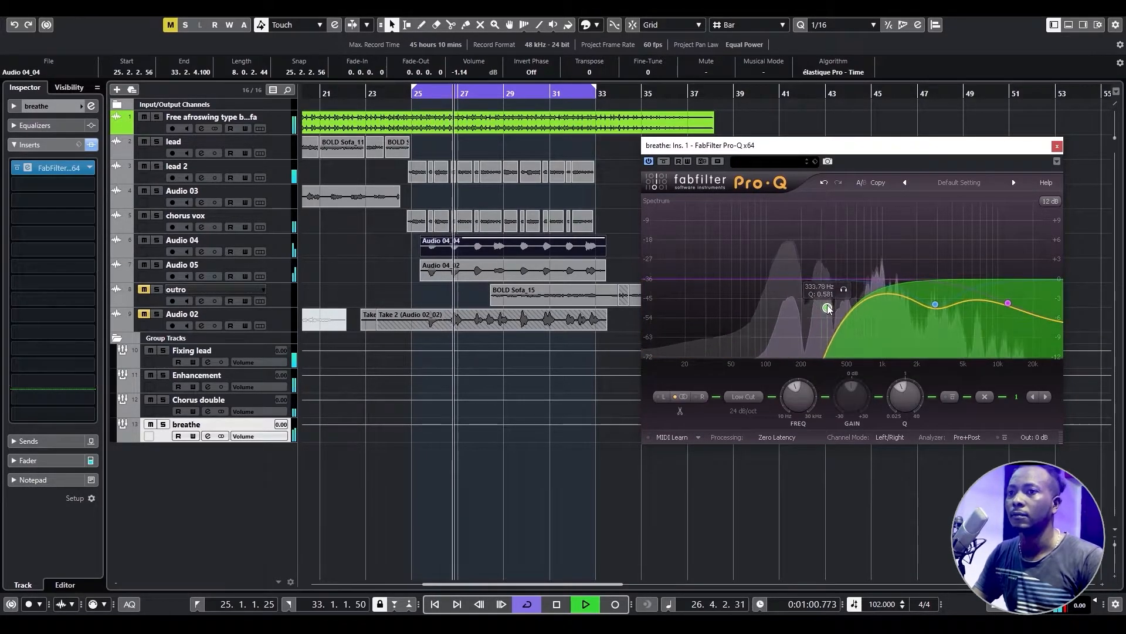
pyautogui.click(1057, 146)
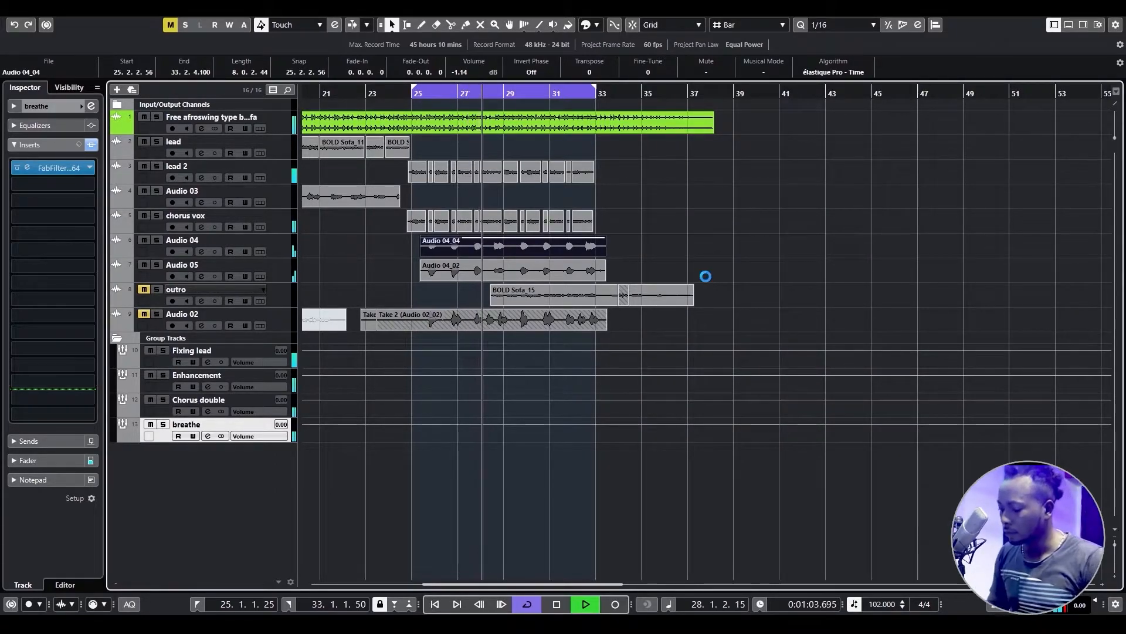
# Show the Audio 05 track's fader settings and narrow its pan to about R49.
pyautogui.press('g')
pyautogui.press('g')
pyautogui.press('g')
pyautogui.press('g')
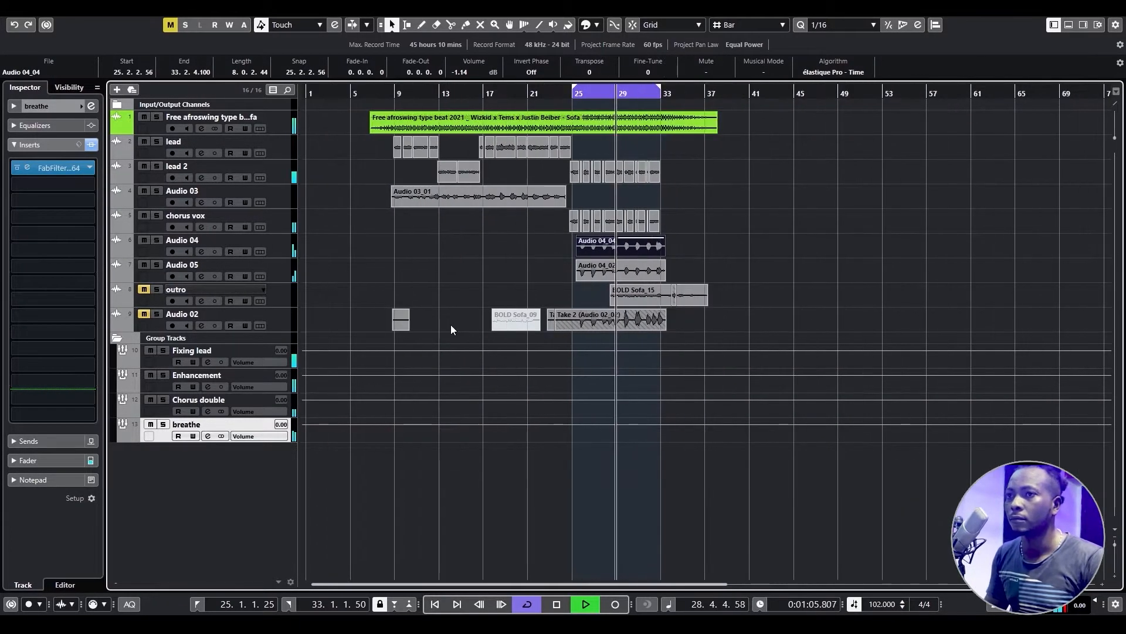
pyautogui.press('g')
pyautogui.click(276, 269)
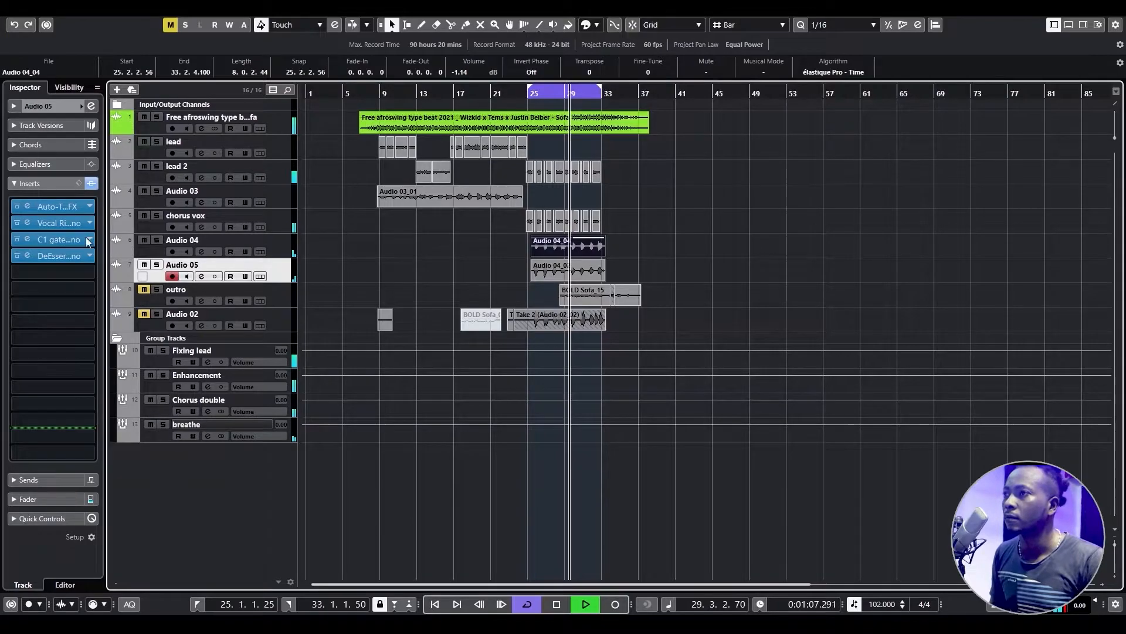
pyautogui.click(35, 183)
pyautogui.click(42, 222)
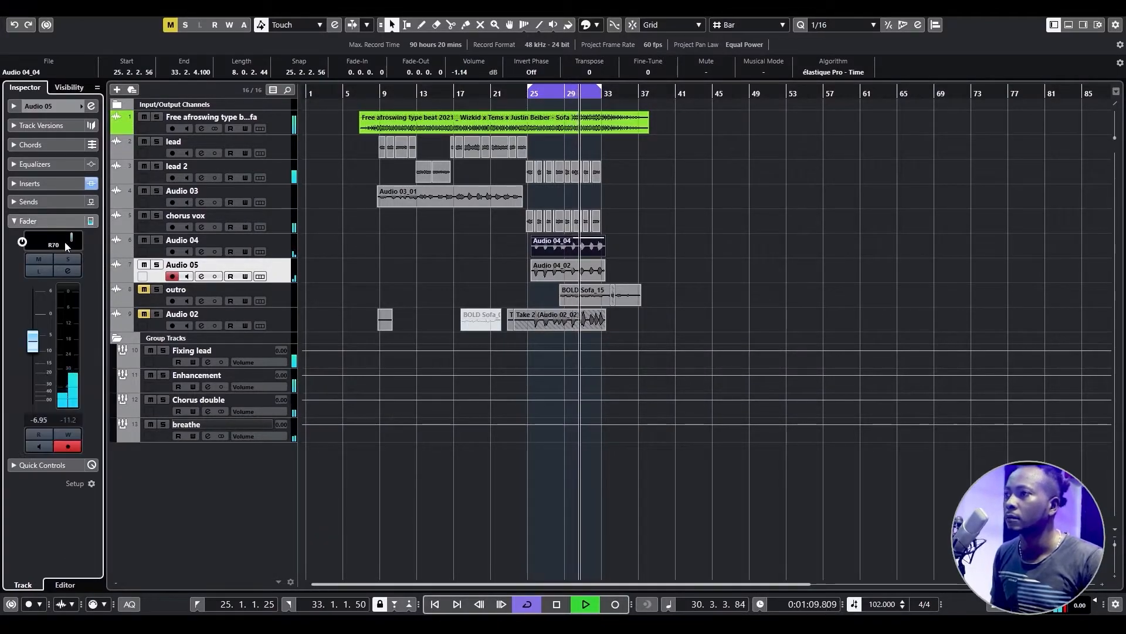
pyautogui.moveTo(72, 241); pyautogui.dragTo(68, 241)
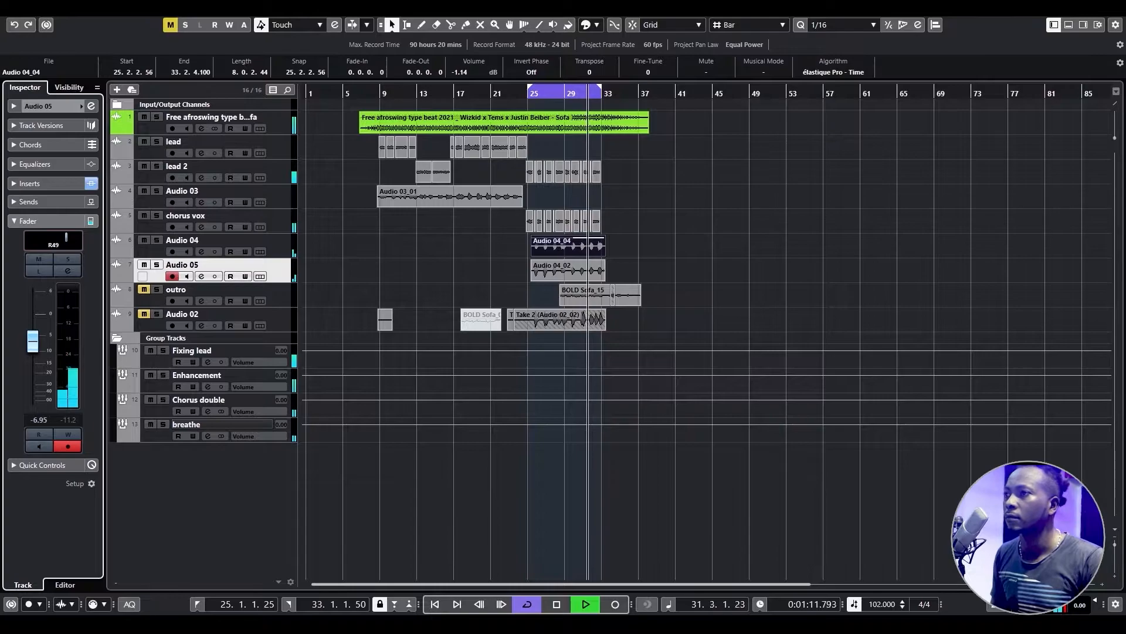
# Pan the Audio 04 track to L45 and the Audio 05 track to R45.
pyautogui.click(264, 242)
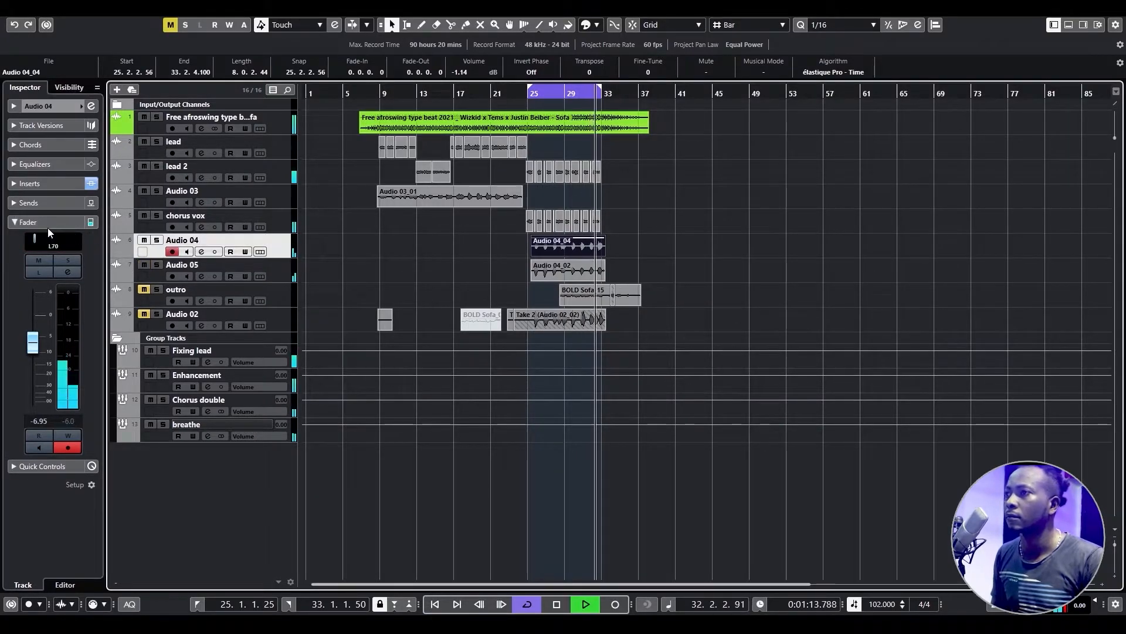
pyautogui.moveTo(44, 240); pyautogui.dragTo(50, 241)
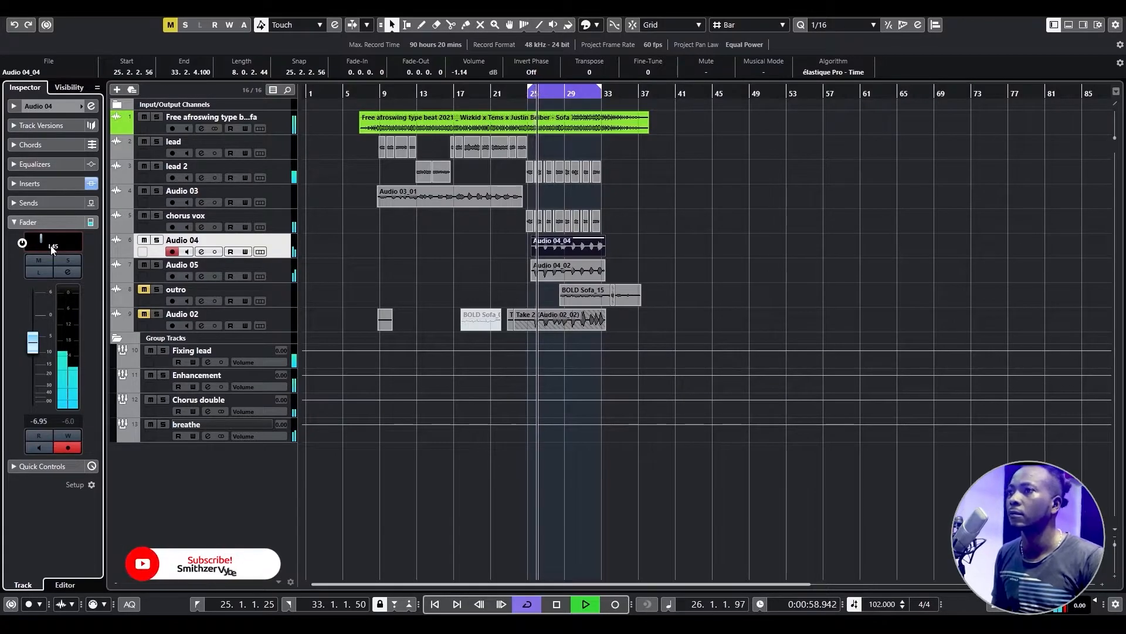
pyautogui.click(279, 270)
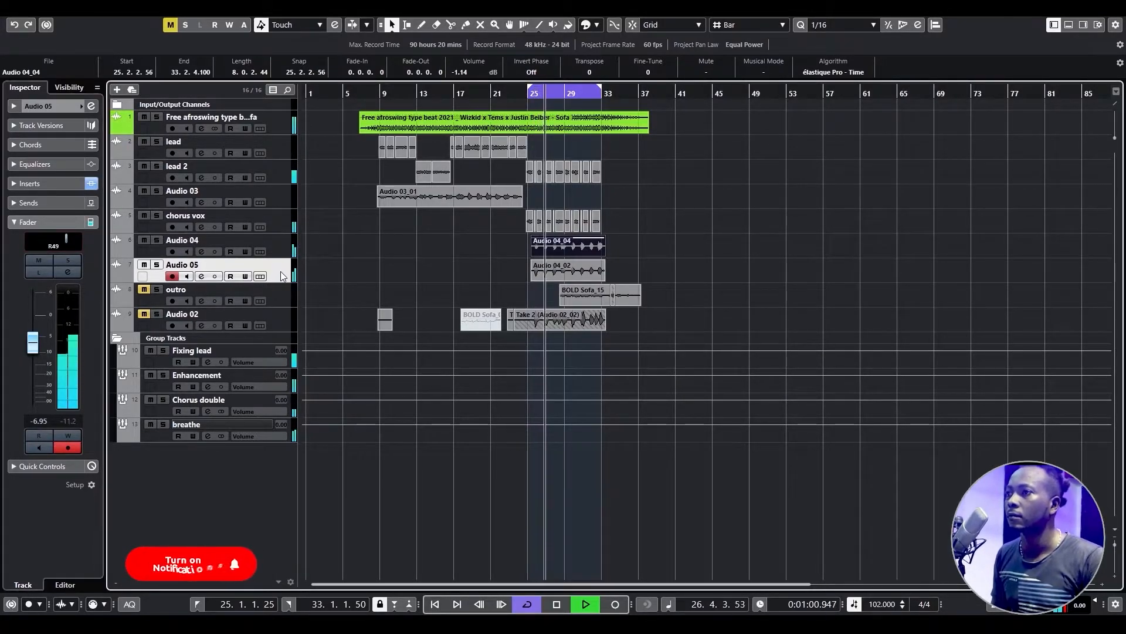
pyautogui.doubleClick(61, 247)
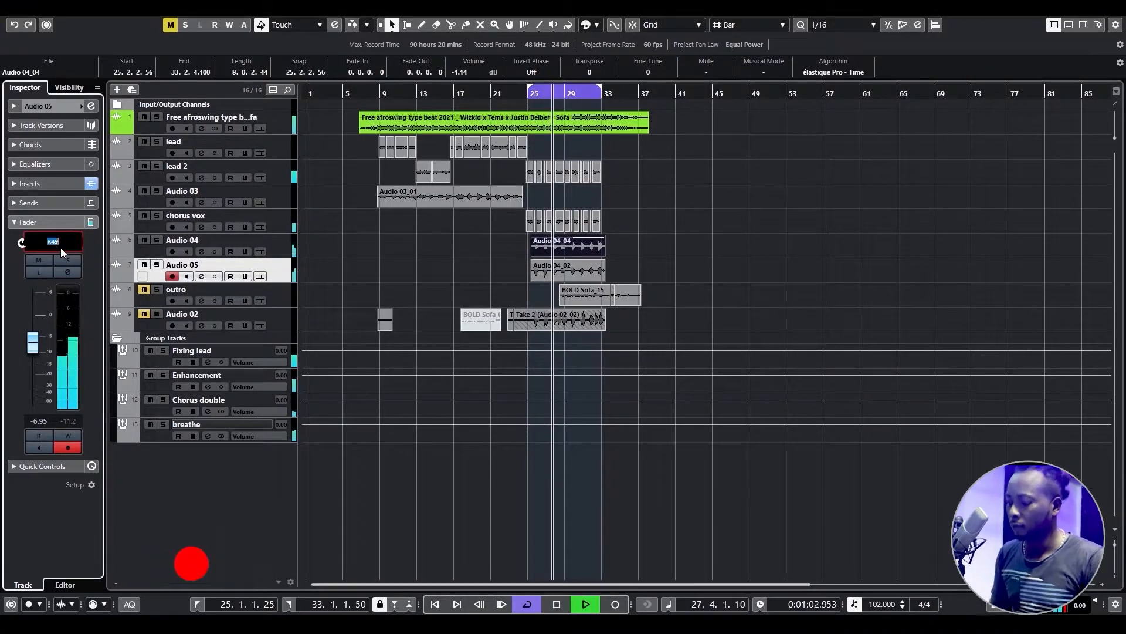
pyautogui.write('r45')
pyautogui.press('Return')
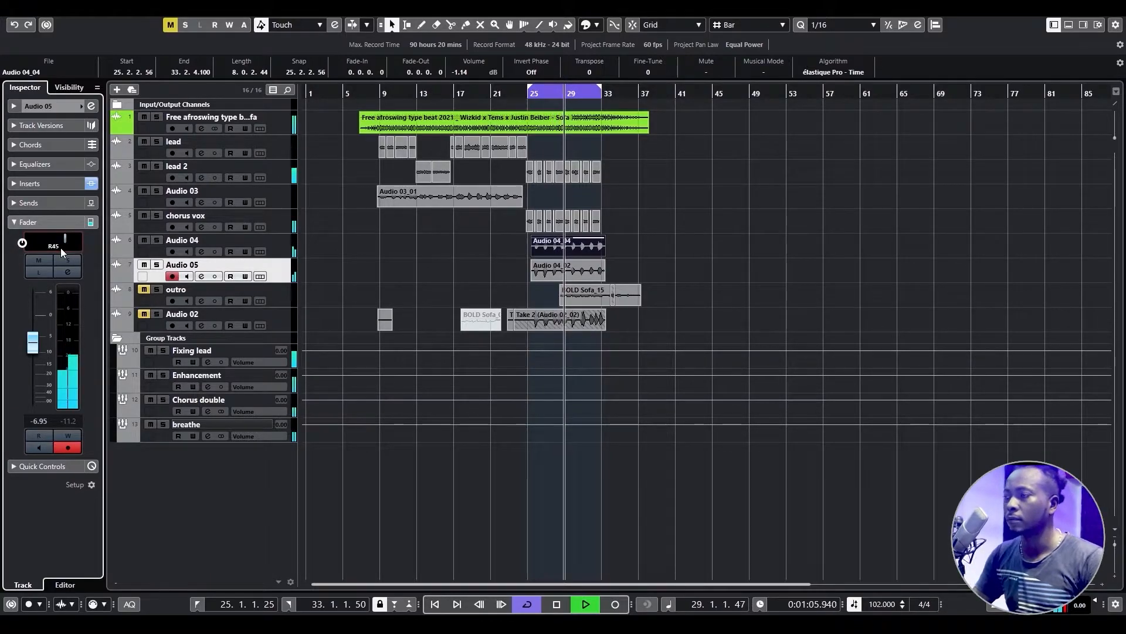
# Review the inserts and fader settings of the breathe and Chorus double groups and the Audio 04 and Audio 05 tracks.
pyautogui.click(219, 425)
pyautogui.click(51, 146)
pyautogui.click(44, 186)
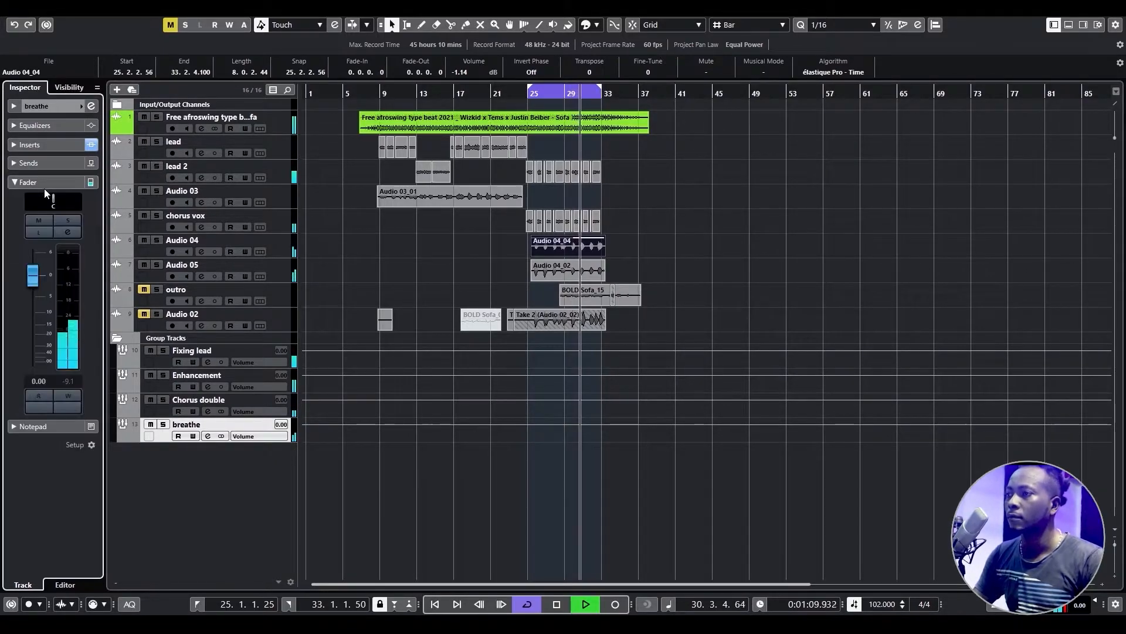
pyautogui.click(51, 147)
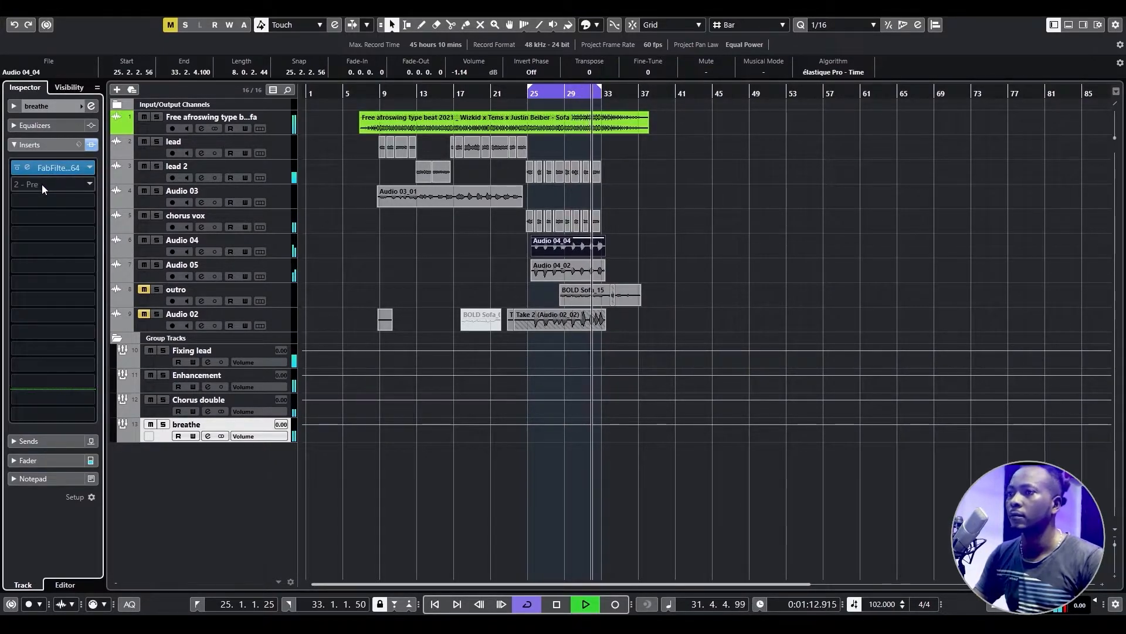
pyautogui.click(239, 400)
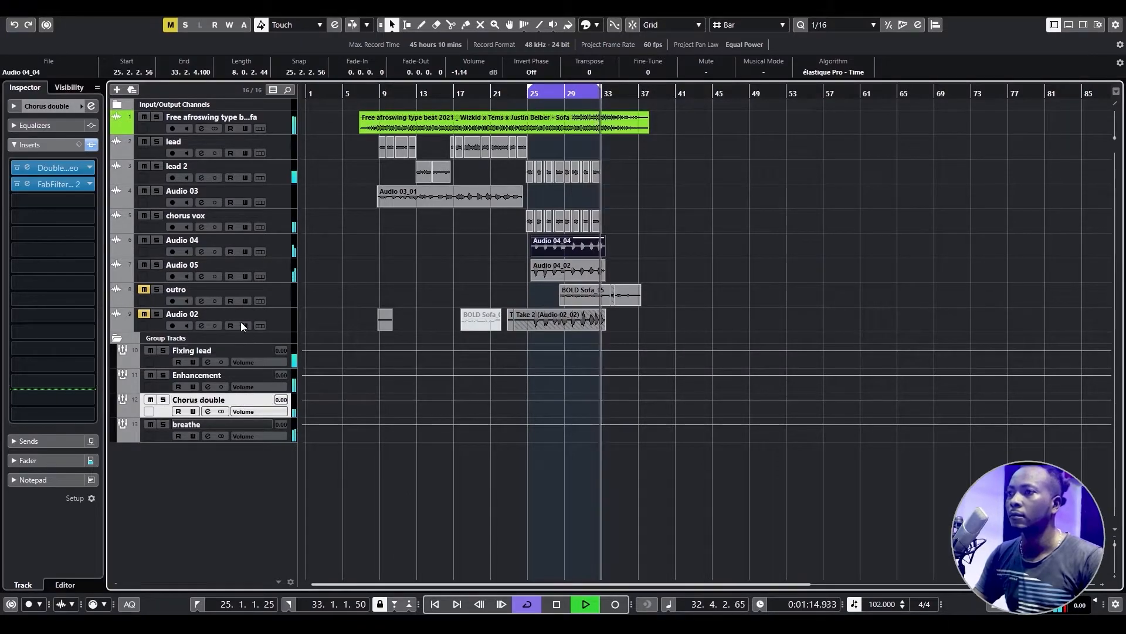
pyautogui.click(282, 270)
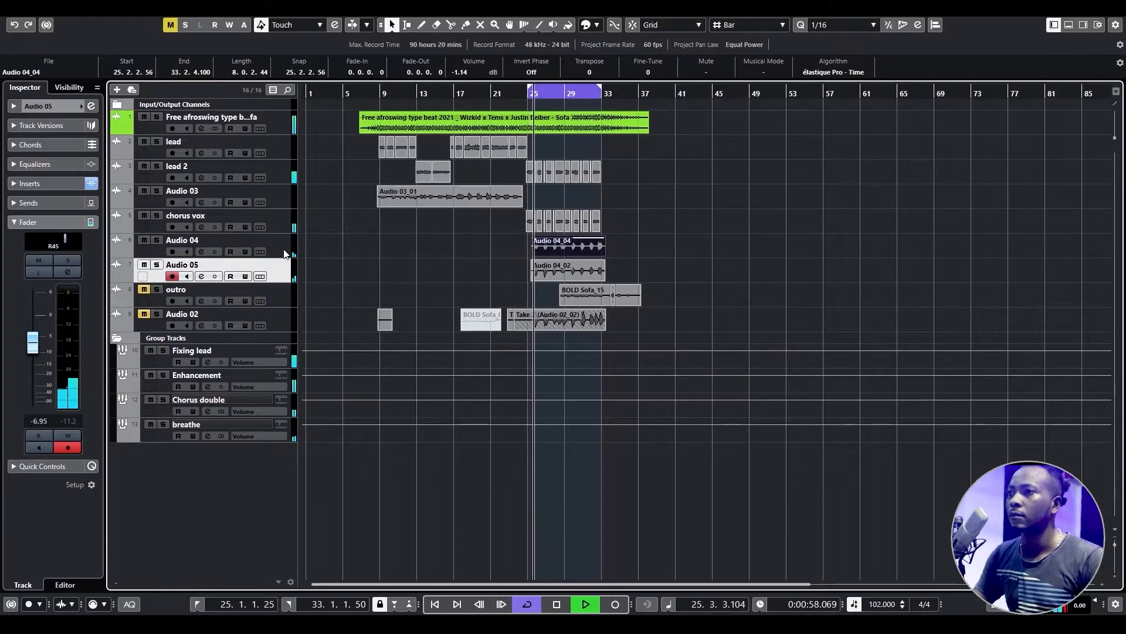
pyautogui.click(235, 243)
pyautogui.click(54, 184)
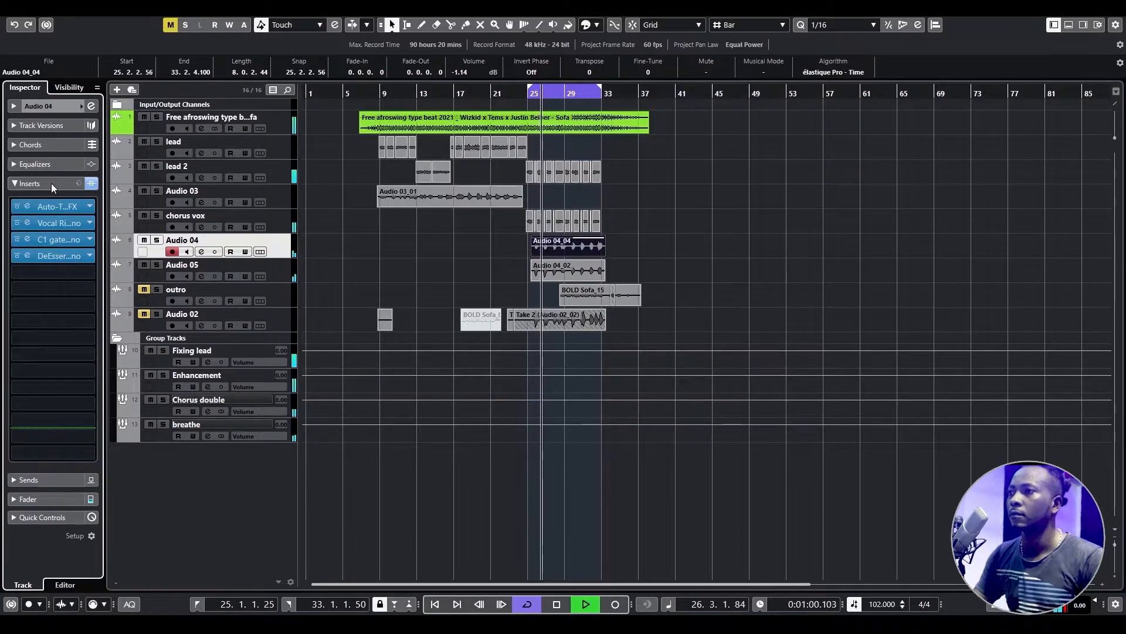
pyautogui.click(51, 183)
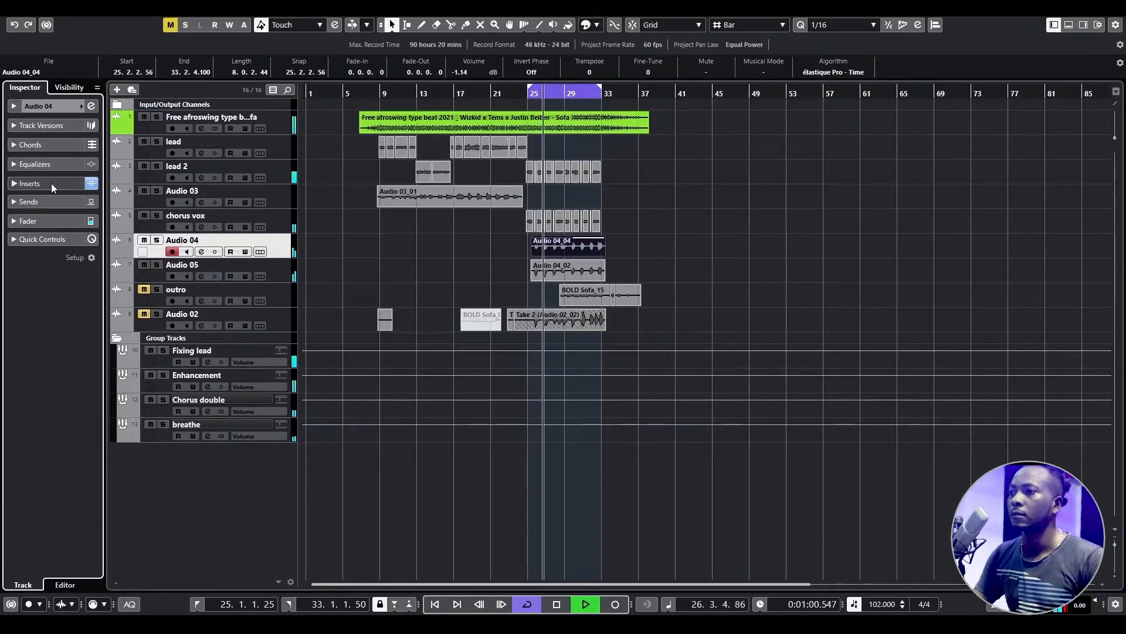
# Stop playback and insert a CLA-2A Stereo compressor after the EQ on the breathe group.
pyautogui.click(255, 433)
pyautogui.press('space')
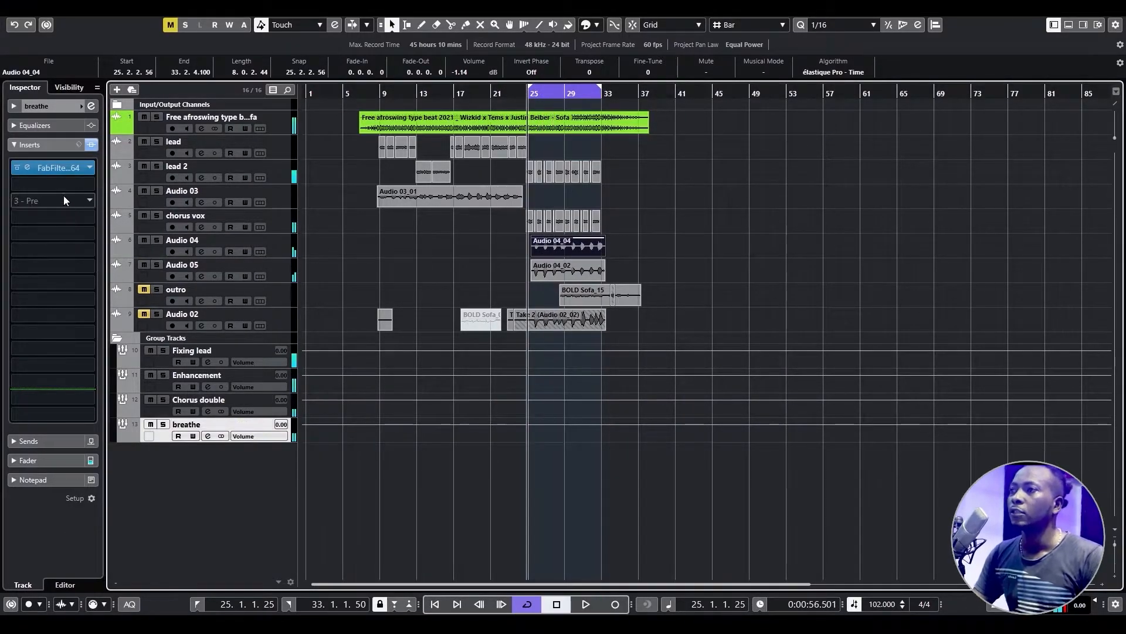
pyautogui.click(62, 184)
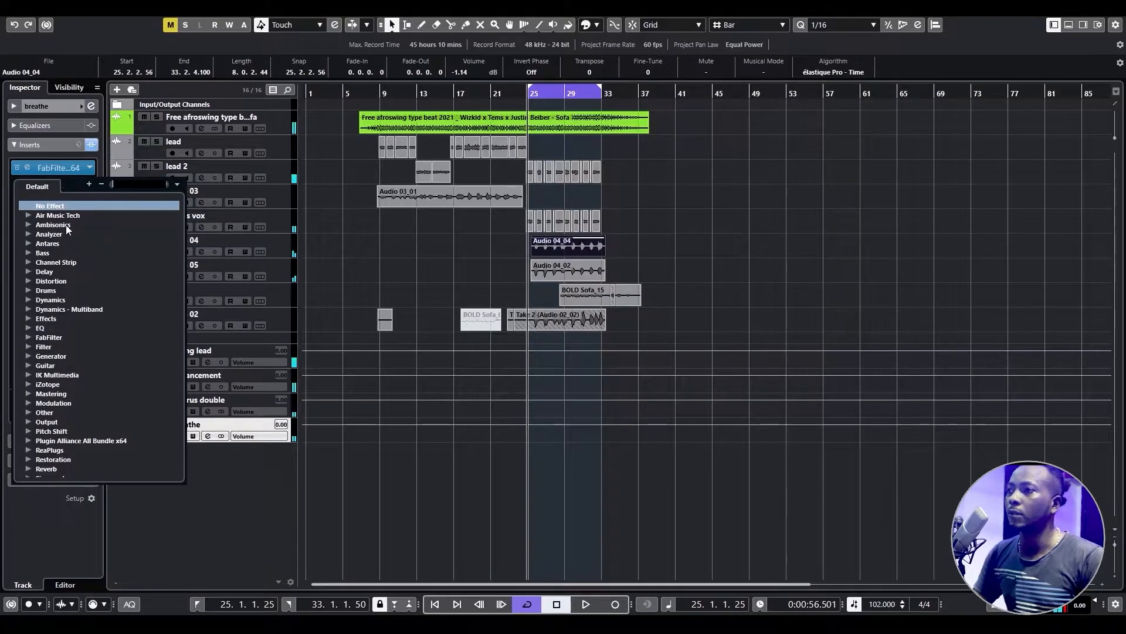
pyautogui.click(31, 301)
pyautogui.scroll(-1, 61, 397)
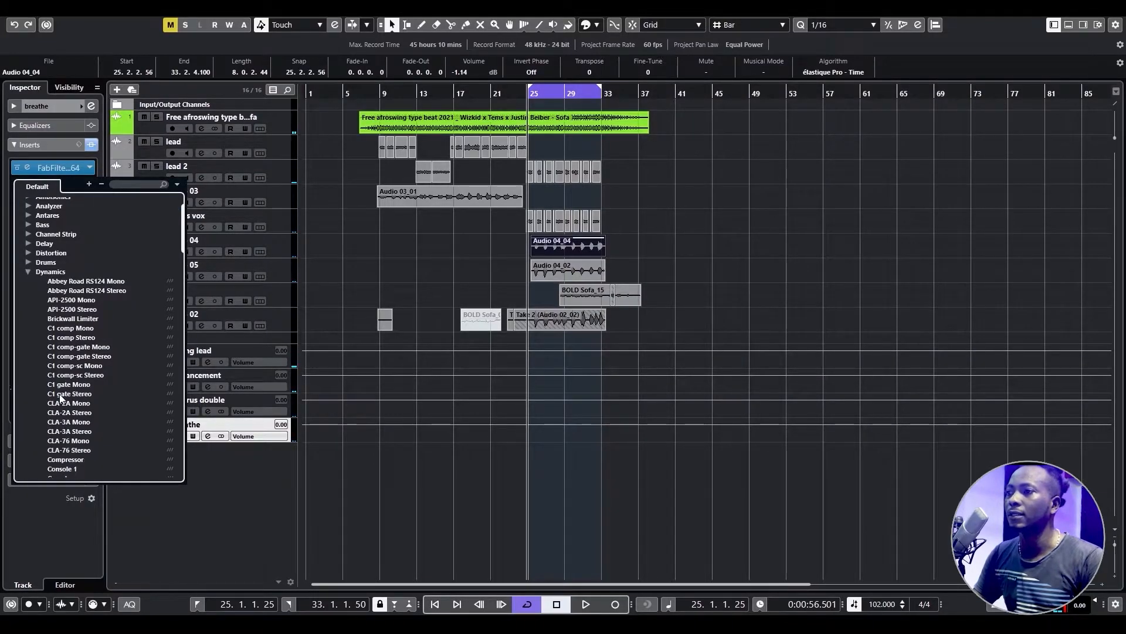
pyautogui.scroll(-1, 61, 398)
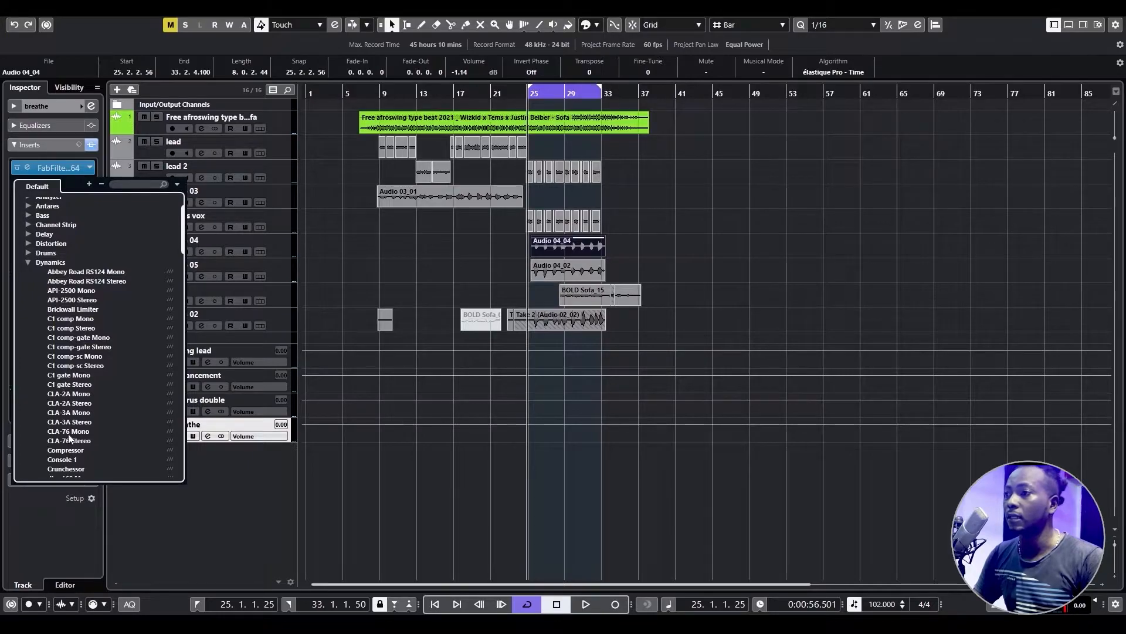
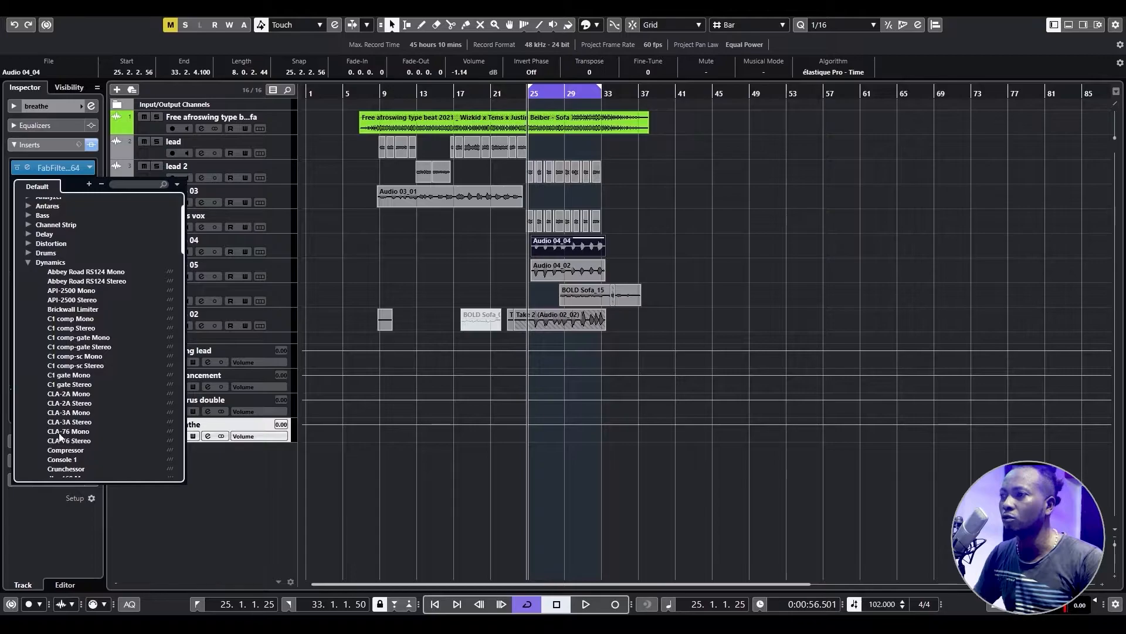
pyautogui.click(69, 404)
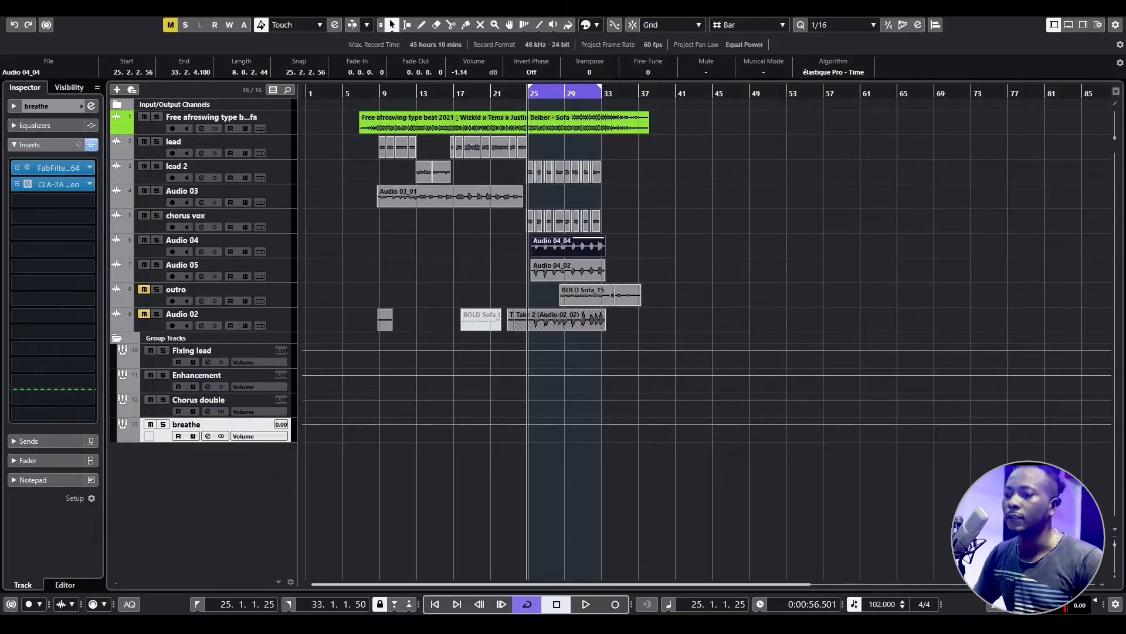
# Raise the breathe CLA-2A's peak reduction and set its gain to about 34.6 while the mix plays, and close the plugin.
pyautogui.press('space')
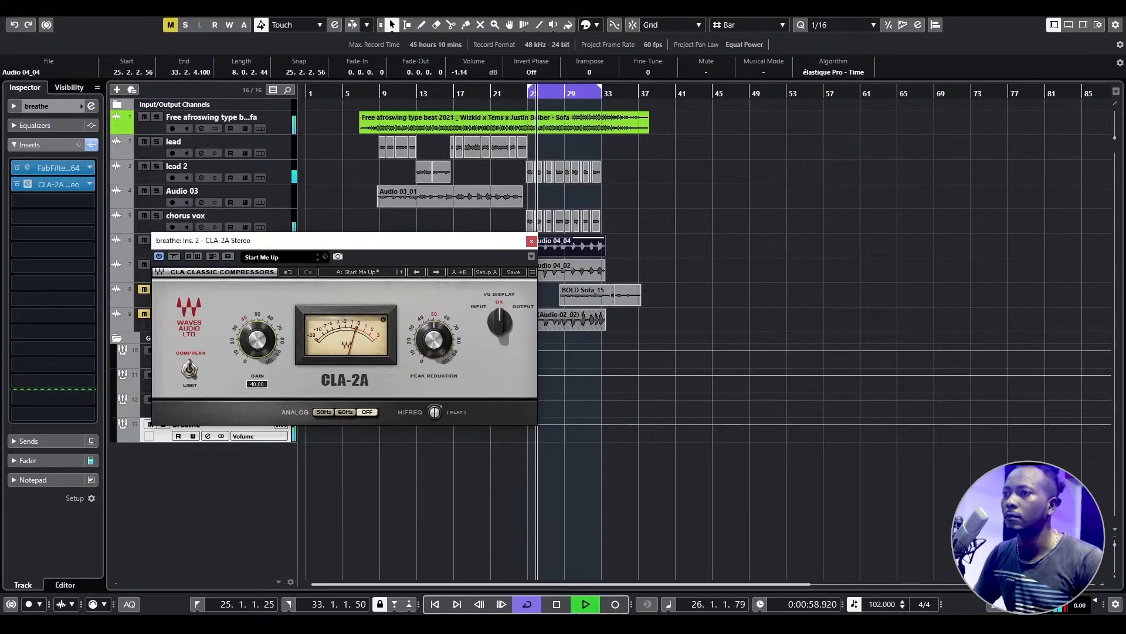
pyautogui.moveTo(434, 340)
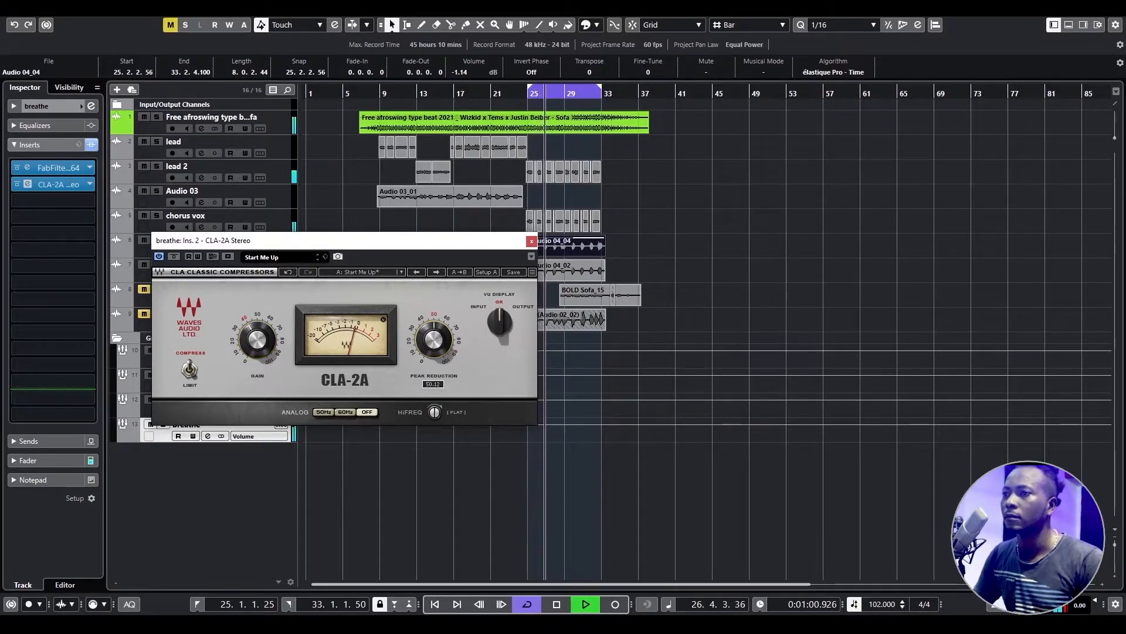
pyautogui.moveTo(434, 339); pyautogui.dragTo(433, 332)
pyautogui.moveTo(258, 341); pyautogui.dragTo(259, 341)
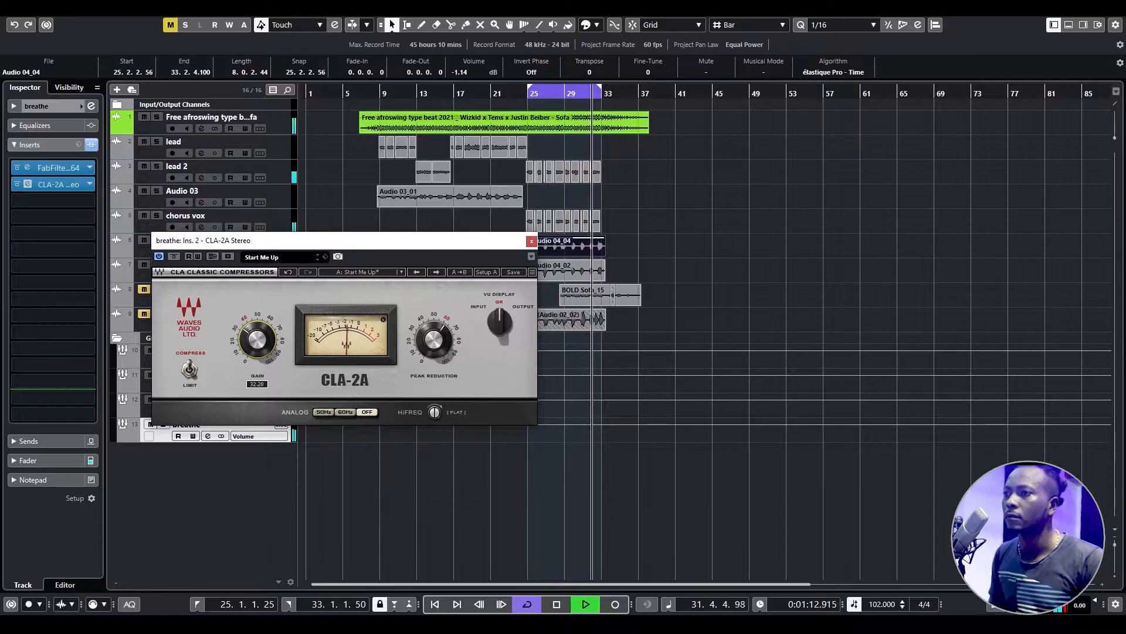
pyautogui.moveTo(436, 348)
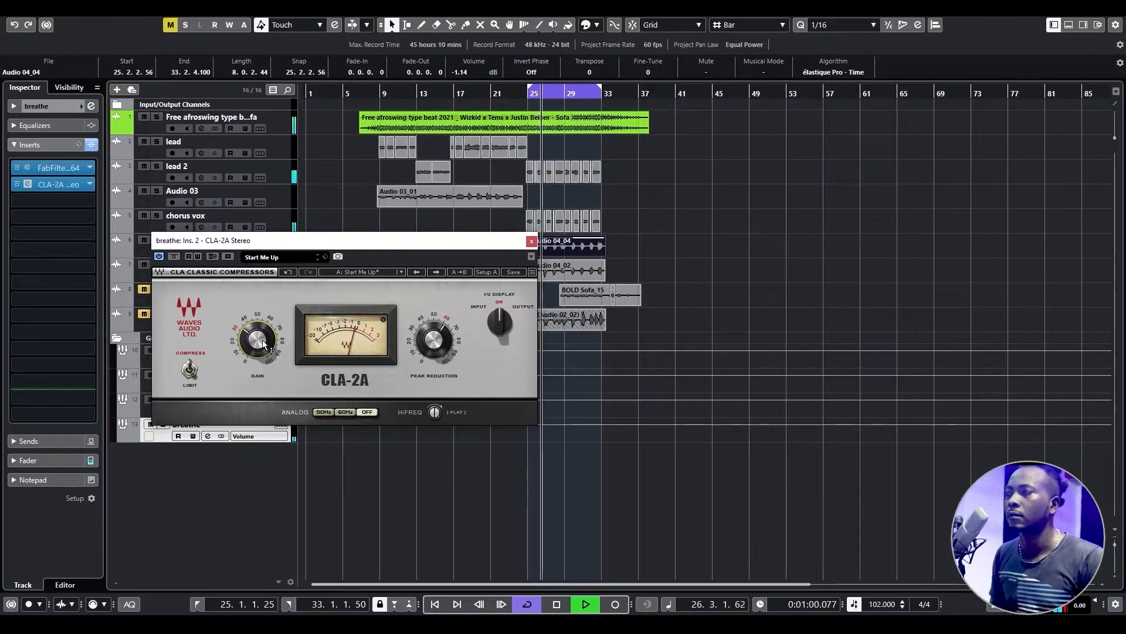
pyautogui.moveTo(262, 344); pyautogui.dragTo(263, 341)
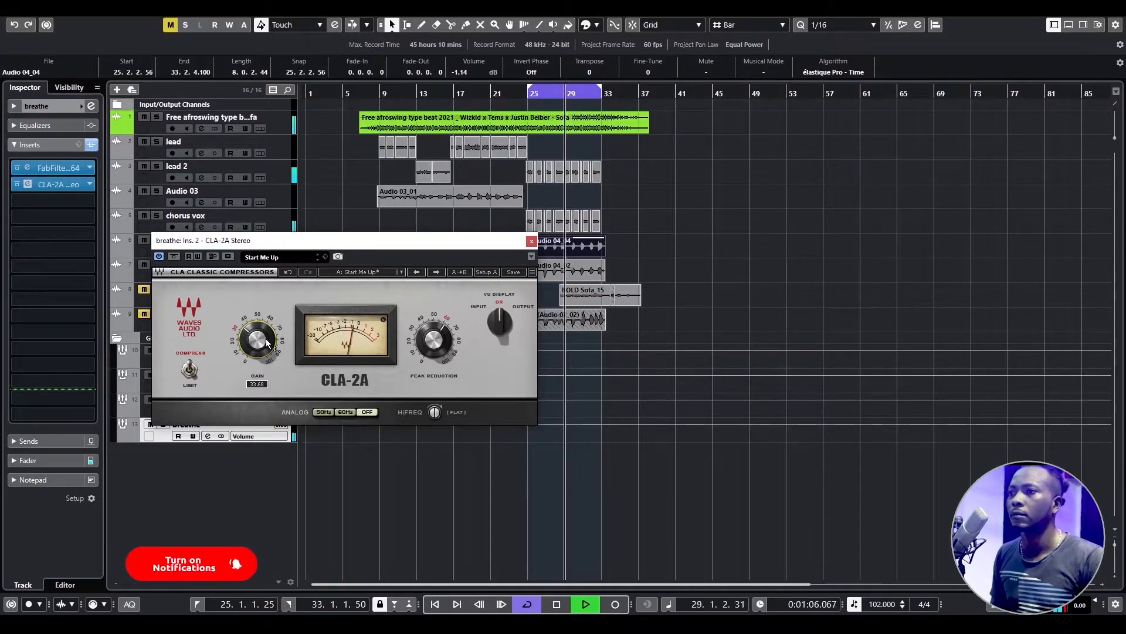
pyautogui.moveTo(267, 343); pyautogui.dragTo(267, 343)
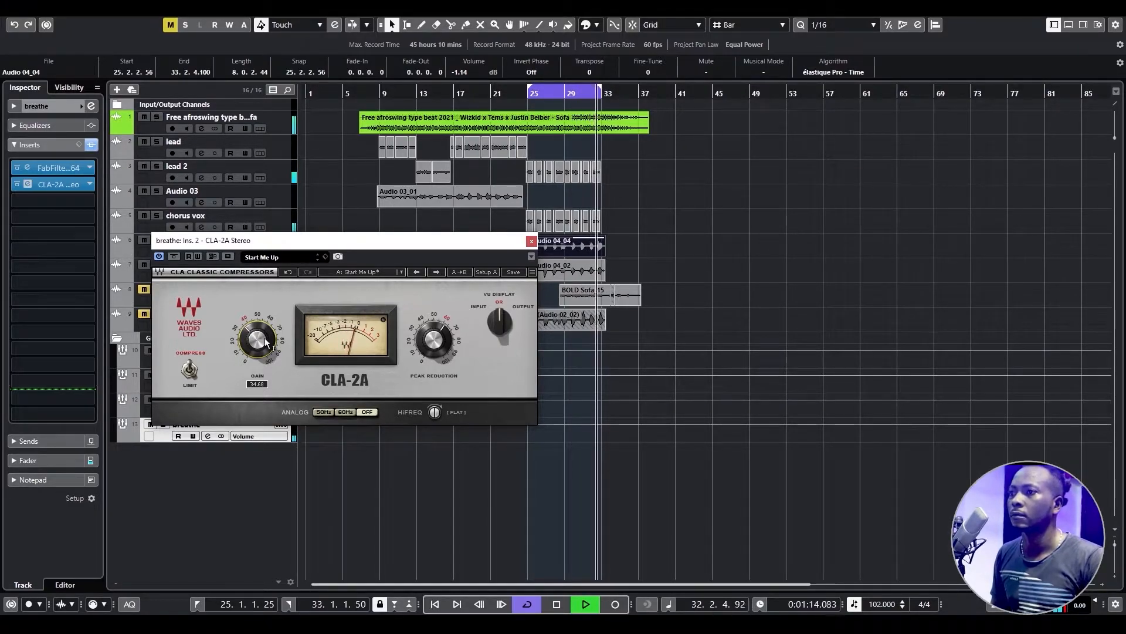
pyautogui.click(532, 240)
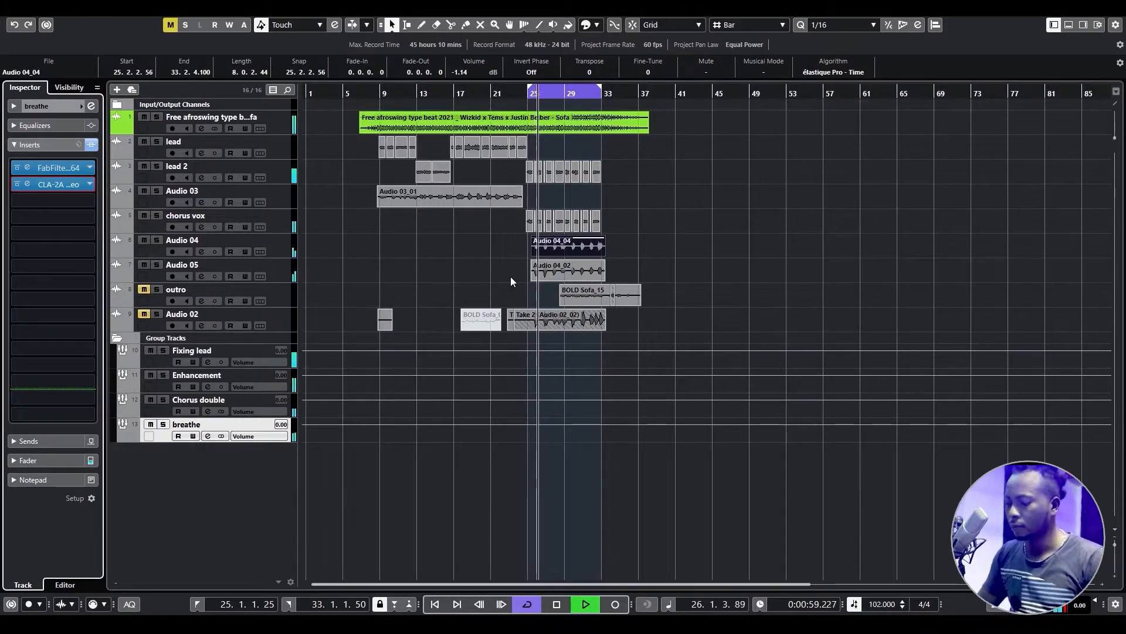
# Enlarge the Audio 04 and Audio 05 tracks to examine their waveforms around bars 25 to 33, and stop playback.
pyautogui.press('h')
pyautogui.press('h')
pyautogui.press('h')
pyautogui.press('h')
pyautogui.press('h')
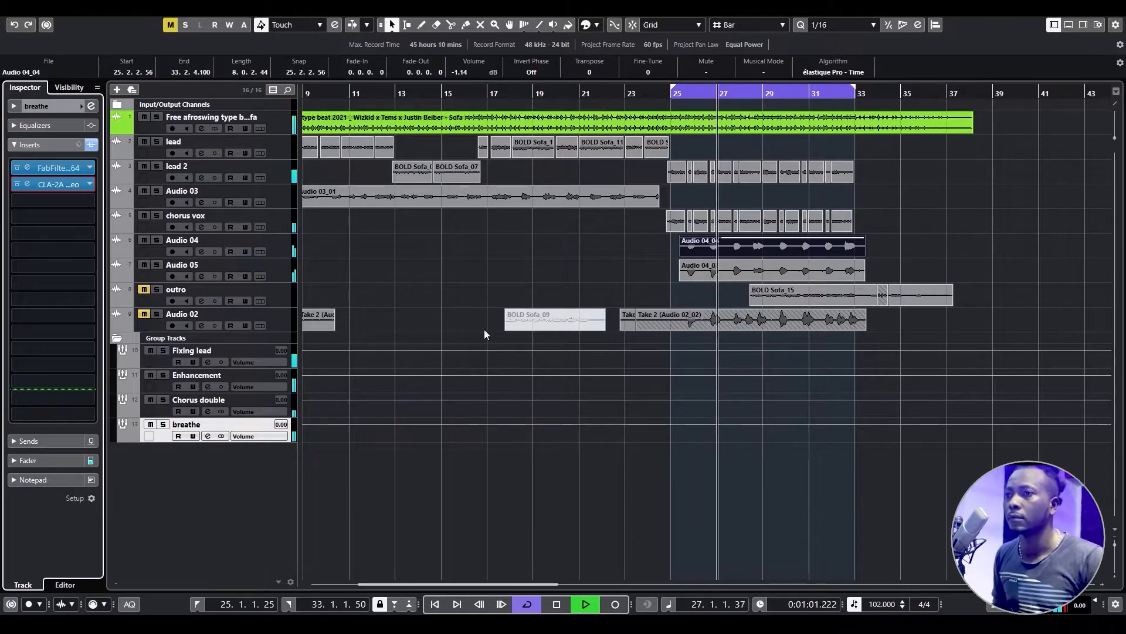
pyautogui.press('h')
pyautogui.press('h')
pyautogui.press('h')
pyautogui.press('h')
pyautogui.press('h')
pyautogui.press('h')
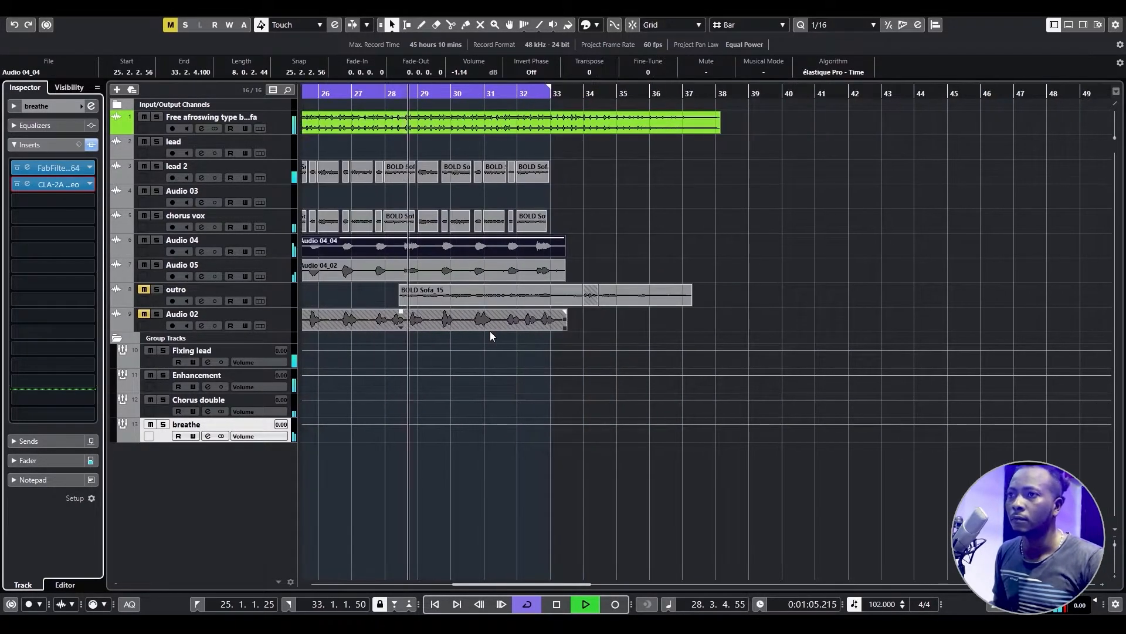
pyautogui.press('h')
pyautogui.press('h')
pyautogui.press('h')
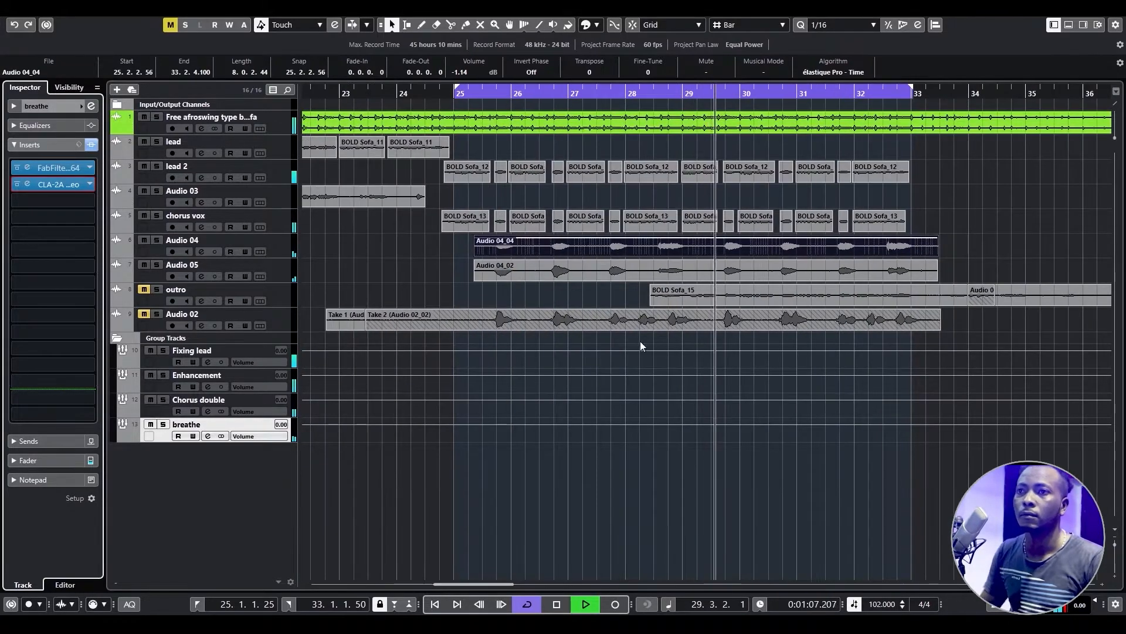
pyautogui.moveTo(900, 267)
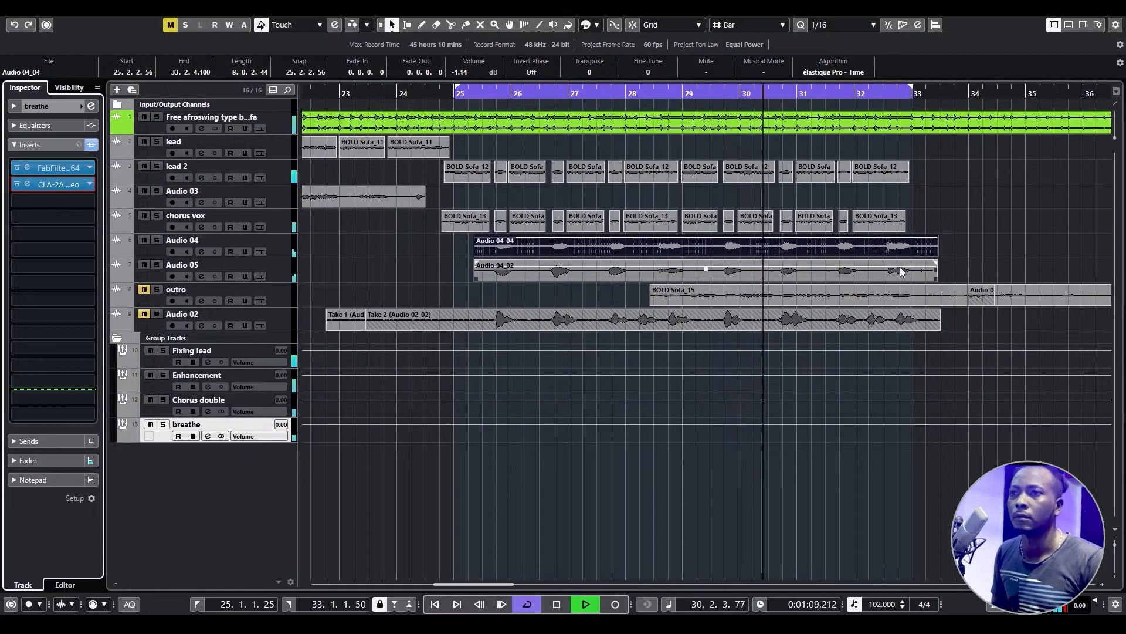
pyautogui.click(278, 250)
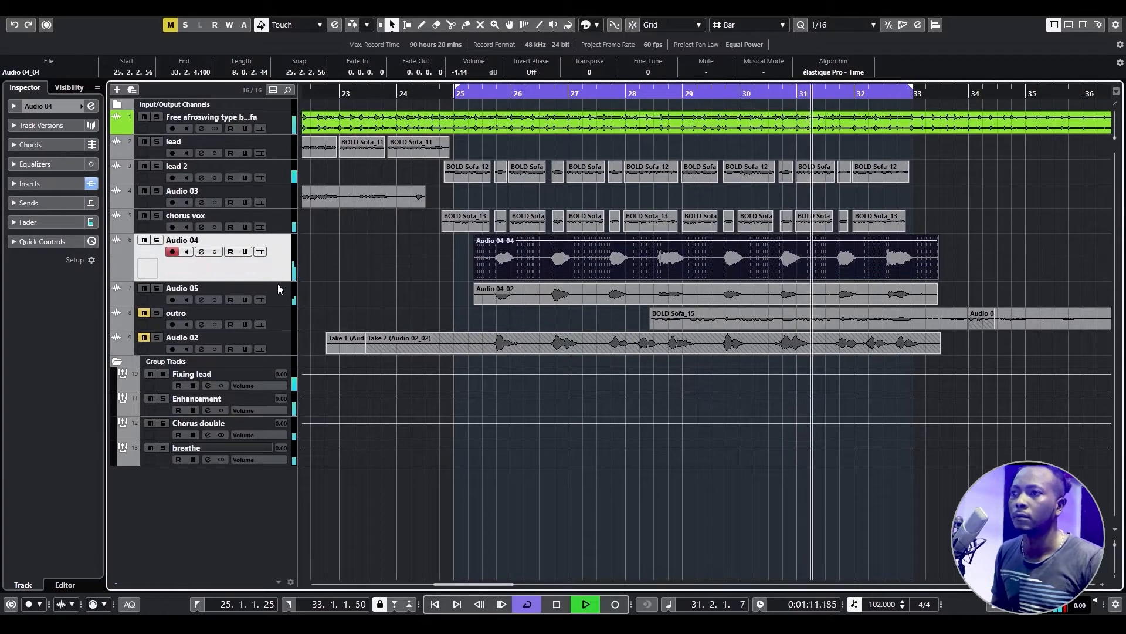
pyautogui.moveTo(276, 306); pyautogui.dragTo(267, 351)
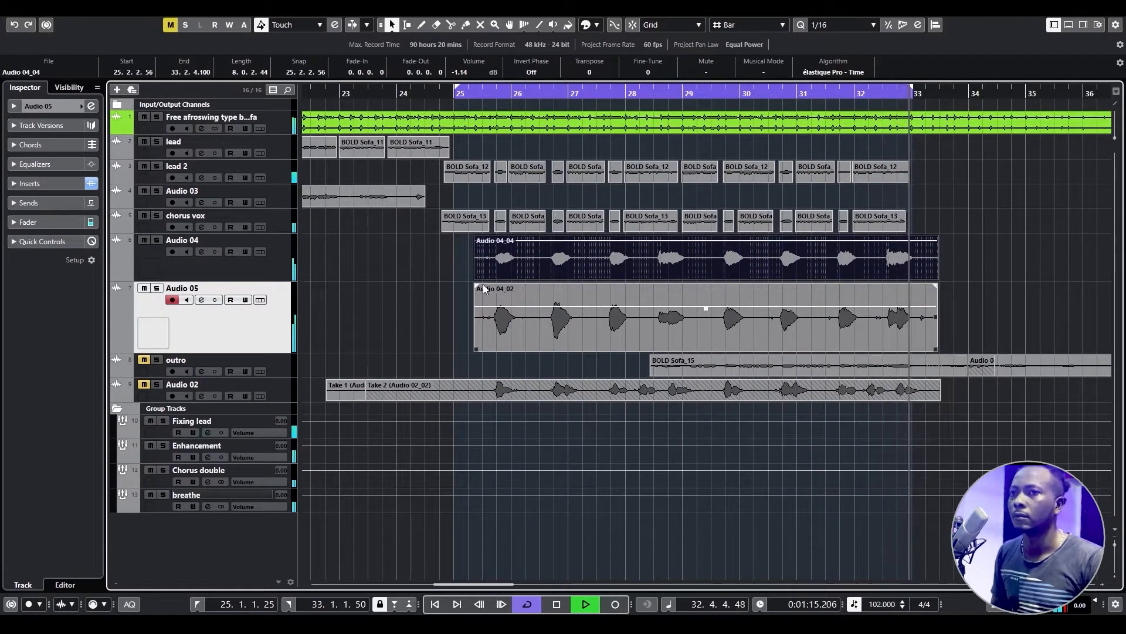
pyautogui.press('space')
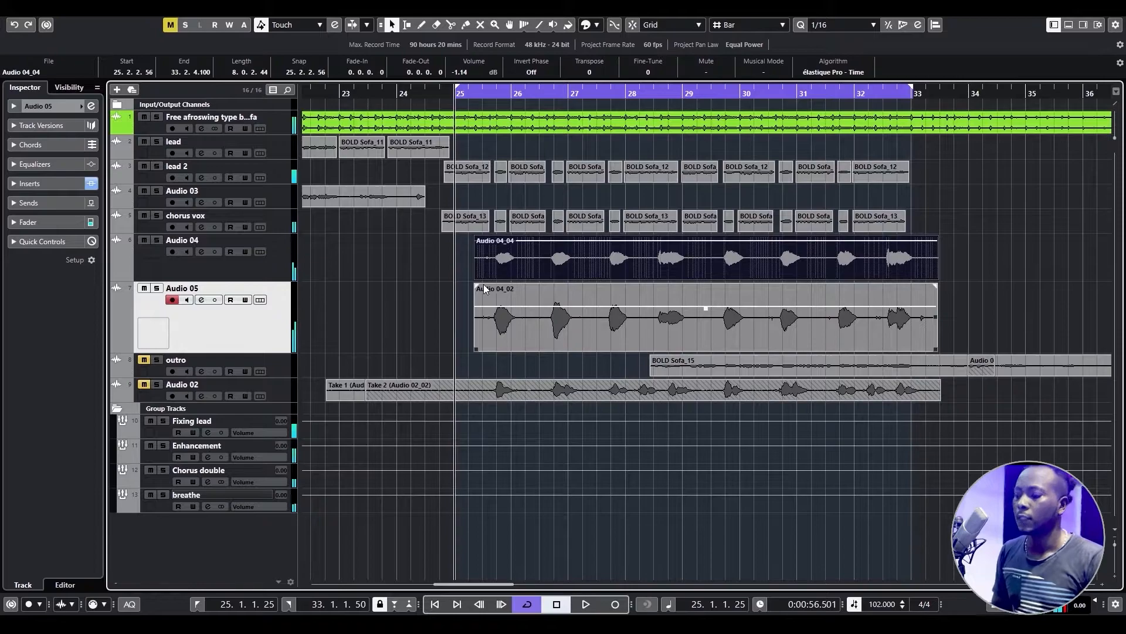
# Split the Audio 04 and Audio 05 clips together before and after each vocal sound from bar 25 to bar 33.
pyautogui.rightClick(398, 285)
pyautogui.click(458, 281)
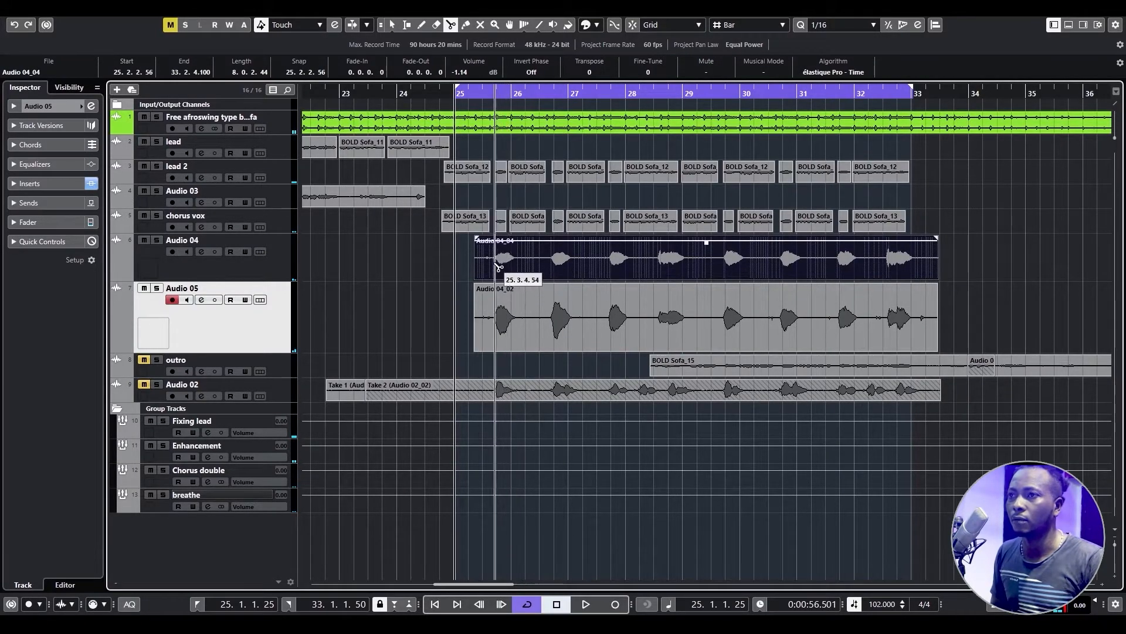
pyautogui.rightClick(443, 269)
pyautogui.click(443, 267)
pyautogui.moveTo(457, 260); pyautogui.dragTo(955, 340)
pyautogui.rightClick(444, 260)
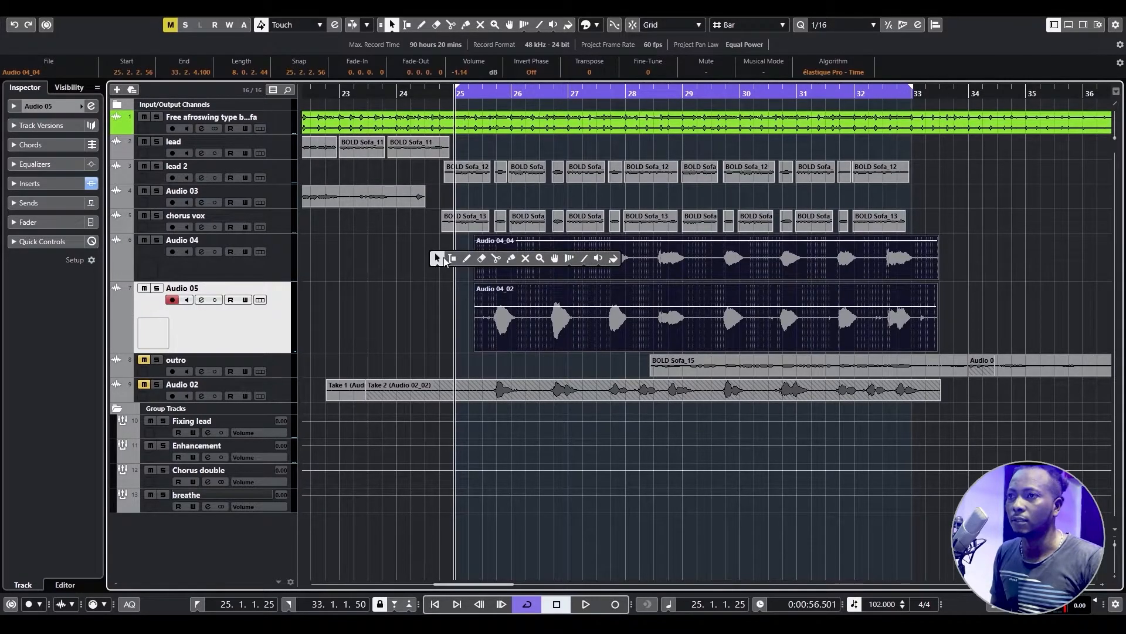
pyautogui.click(498, 258)
pyautogui.click(493, 261)
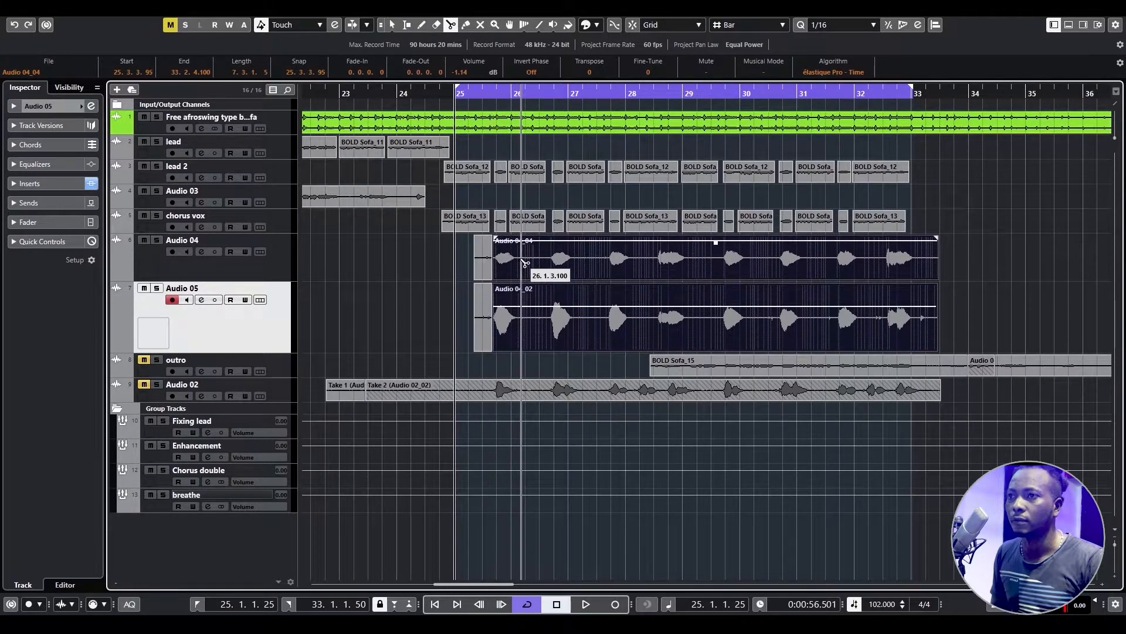
pyautogui.keyDown('alt'); pyautogui.click(522, 262); pyautogui.keyUp('alt')
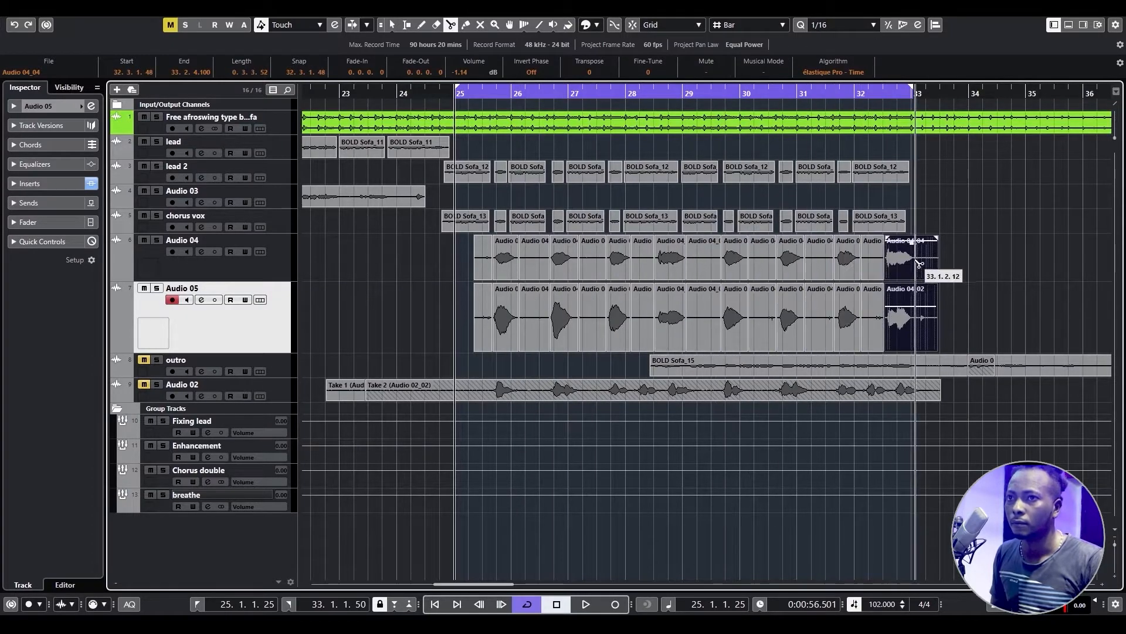
# Delete the silent pieces between the vocal sounds on Audio 04 and Audio 05, and play the loop with the beat track muted.
pyautogui.press('1')
pyautogui.press('Delete')
pyautogui.click(595, 310)
pyautogui.moveTo(596, 310)
pyautogui.mouseDown()
pyautogui.moveTo(822, 267)
pyautogui.moveTo(897, 333)
pyautogui.mouseUp()
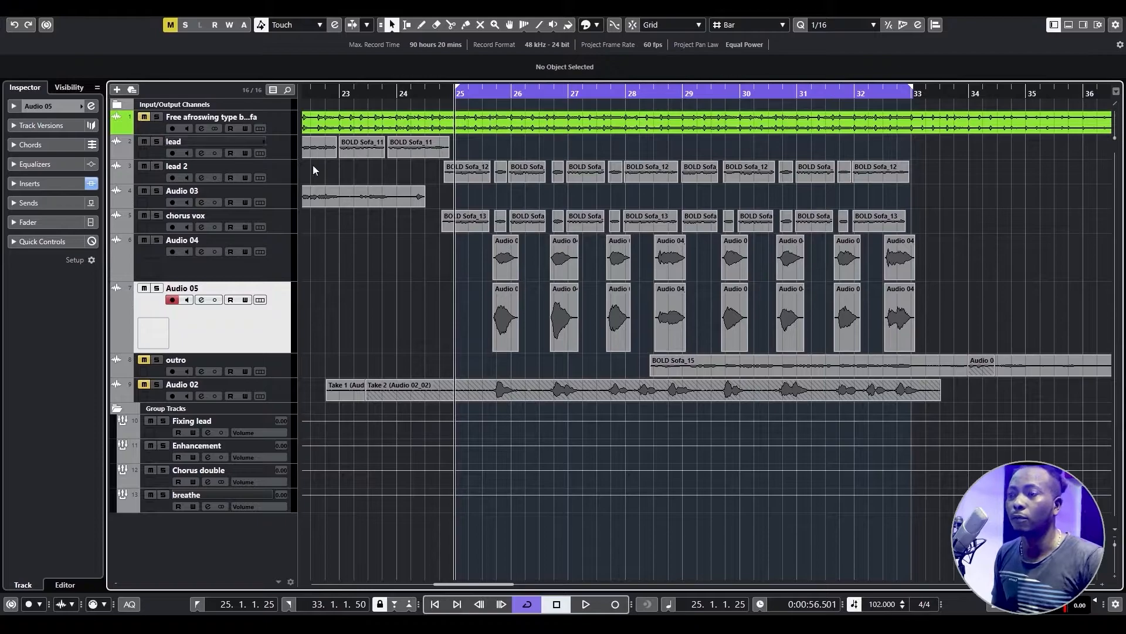
pyautogui.scroll(-6, 514, 273)
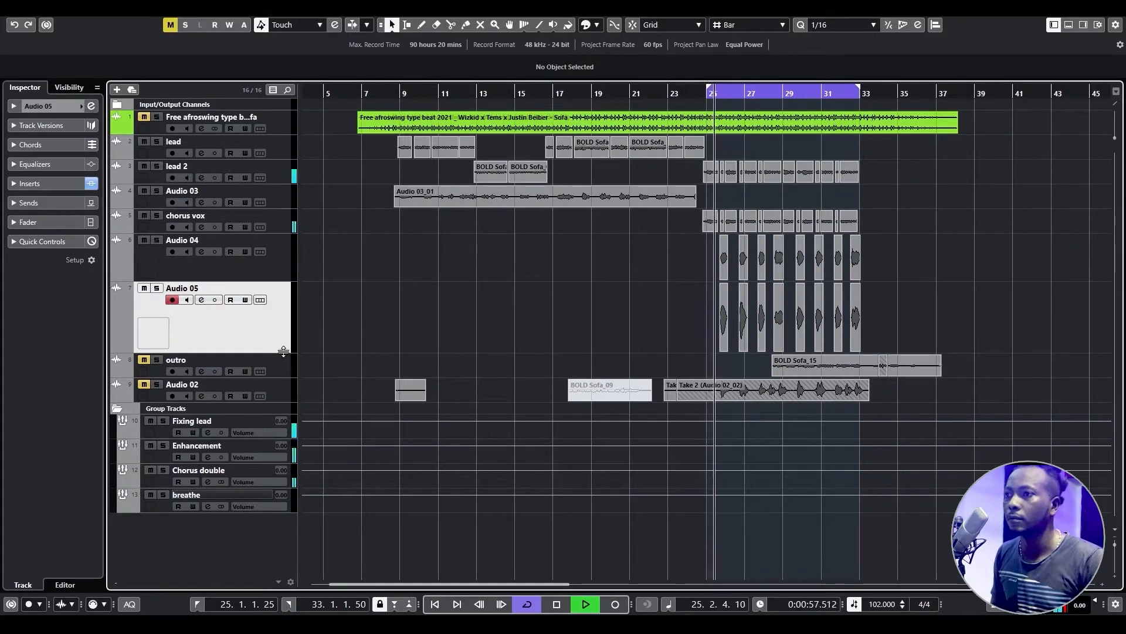
# Reduce all tracks to the same compact height so the audio and group tracks fit in view together.
pyautogui.moveTo(281, 353); pyautogui.dragTo(270, 319)
pyautogui.click(282, 262)
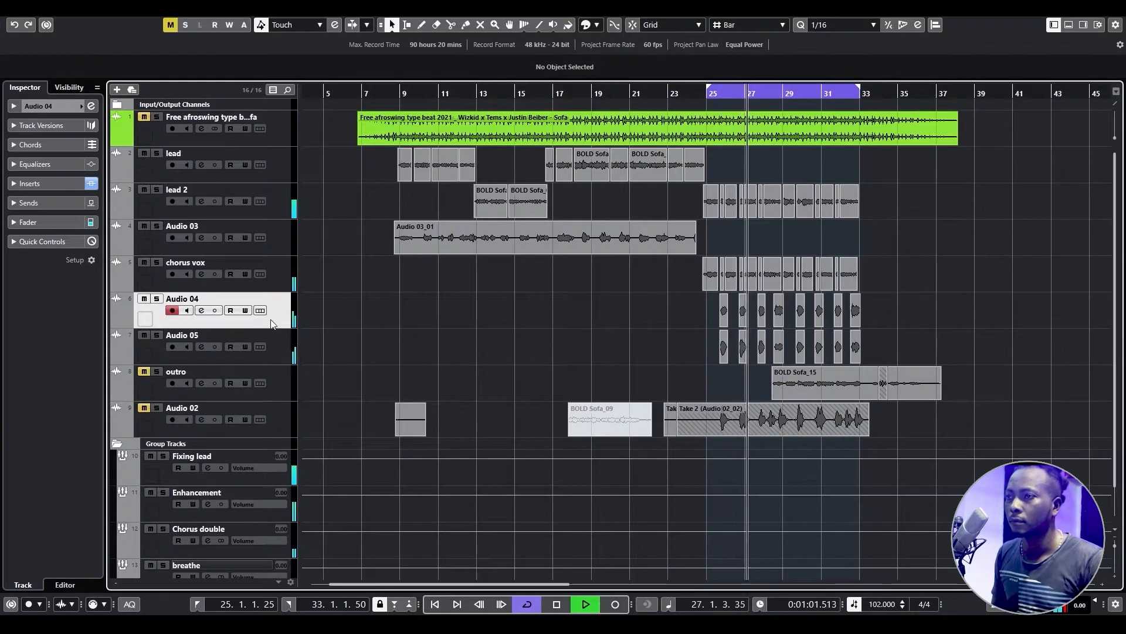
pyautogui.press('g')
pyautogui.press('g')
pyautogui.press('g')
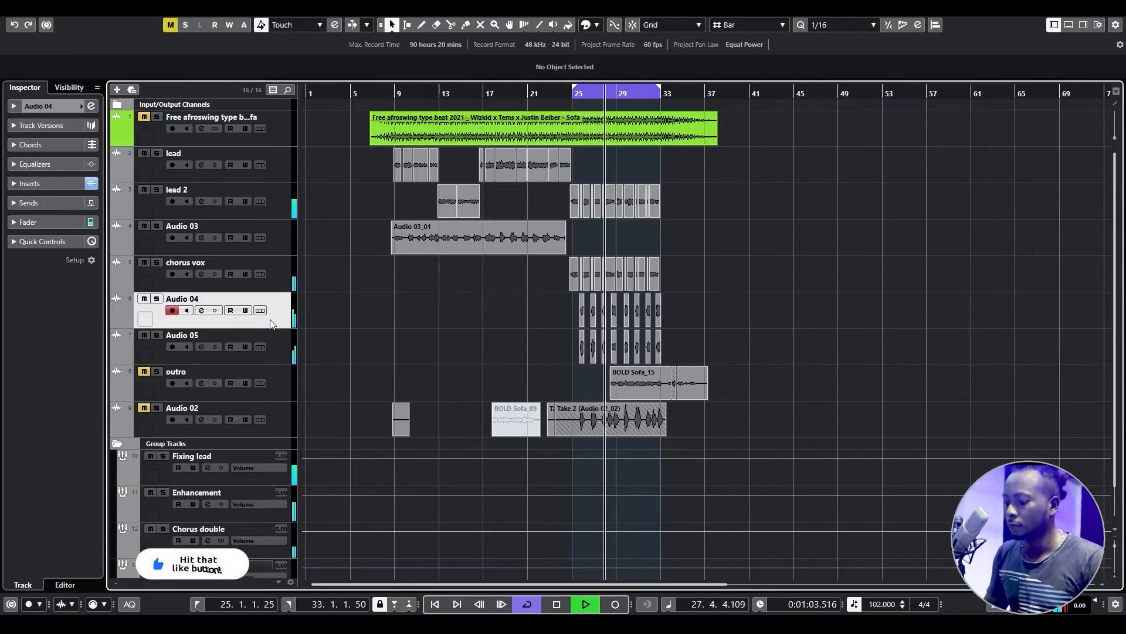
pyautogui.moveTo(279, 331); pyautogui.dragTo(283, 318)
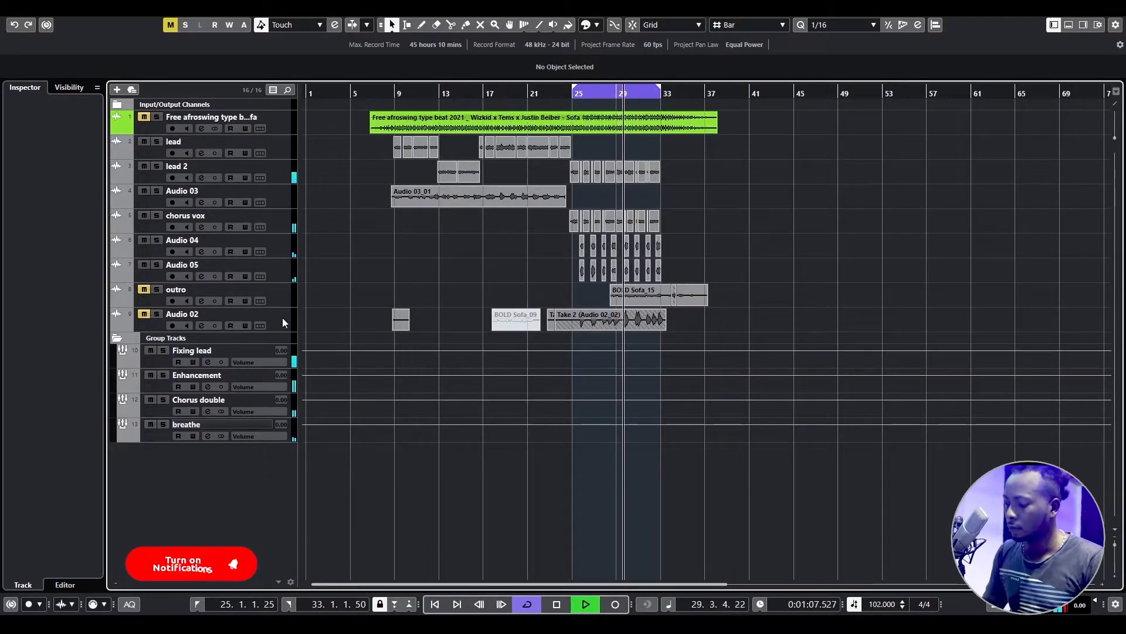
# Narrow the track list to widen the arrangement around the bar 25 to 33 loop, and stop playback.
pyautogui.press('h')
pyautogui.press('h')
pyautogui.press('h')
pyautogui.press('h')
pyautogui.press('h')
pyautogui.press('h')
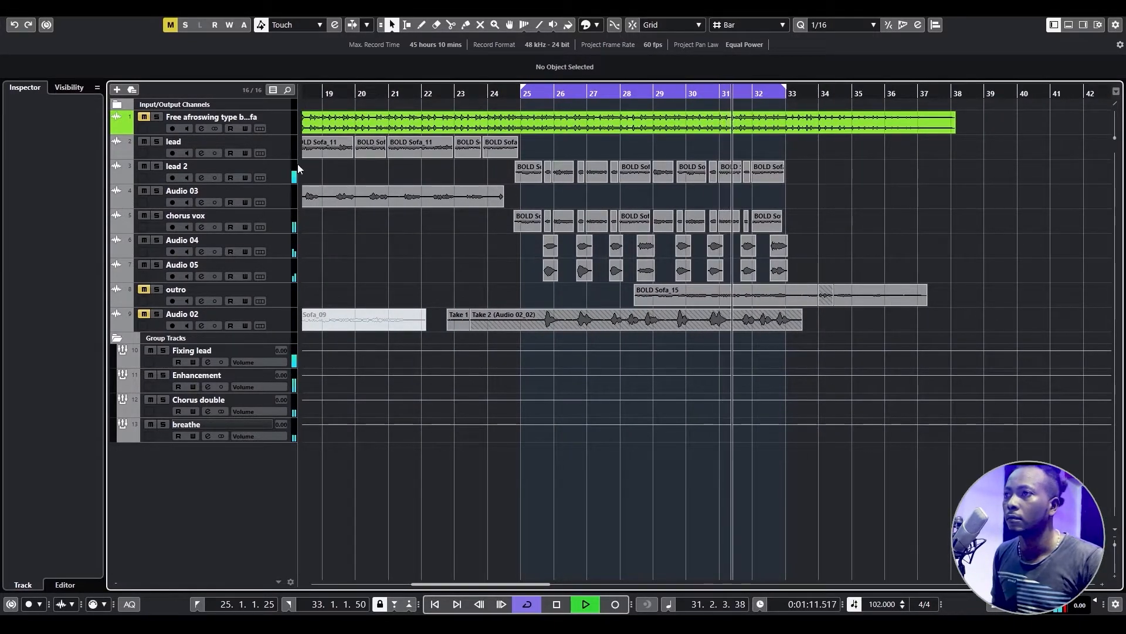
pyautogui.moveTo(296, 95); pyautogui.dragTo(268, 162)
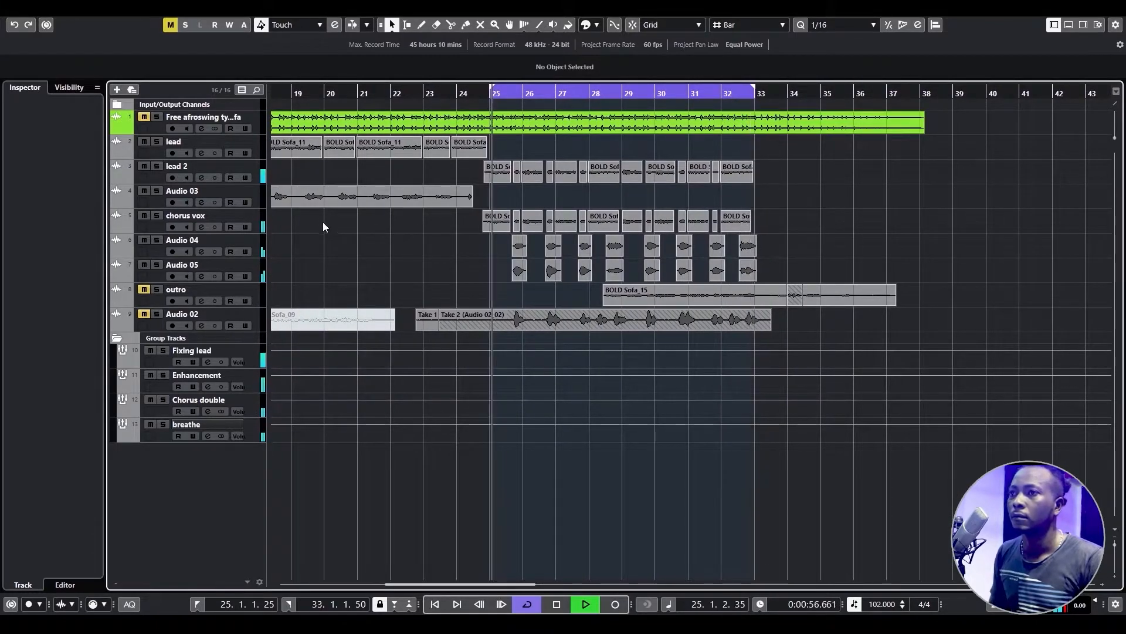
pyautogui.press('space')
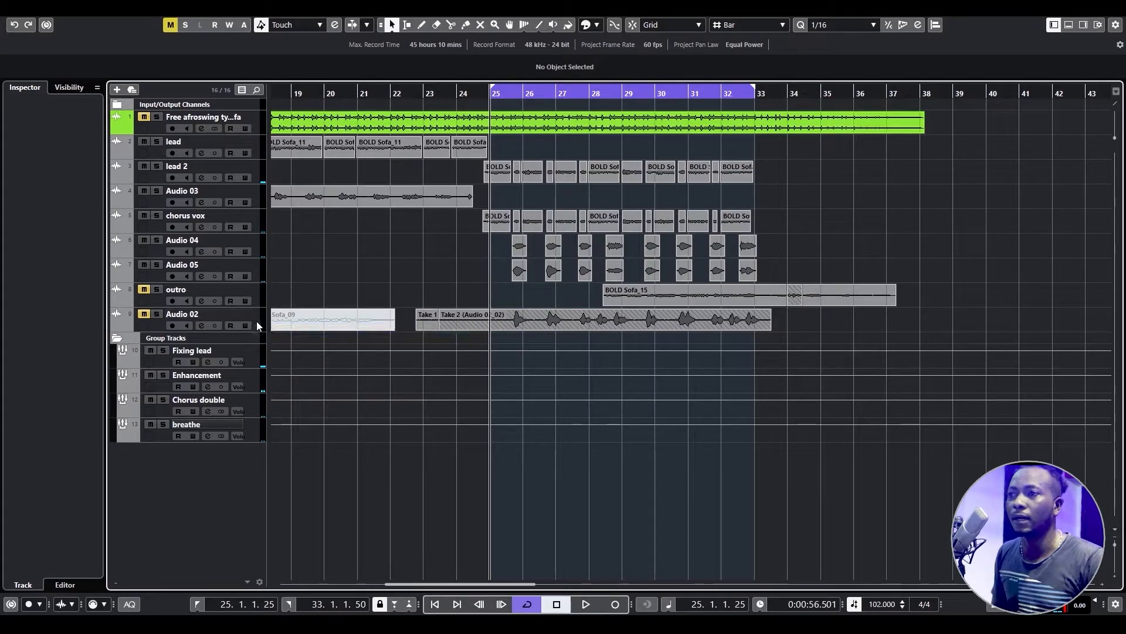
# Move the Audio 02 track directly below chorus vox and select its short Take 1 clip.
pyautogui.moveTo(254, 318); pyautogui.dragTo(249, 284)
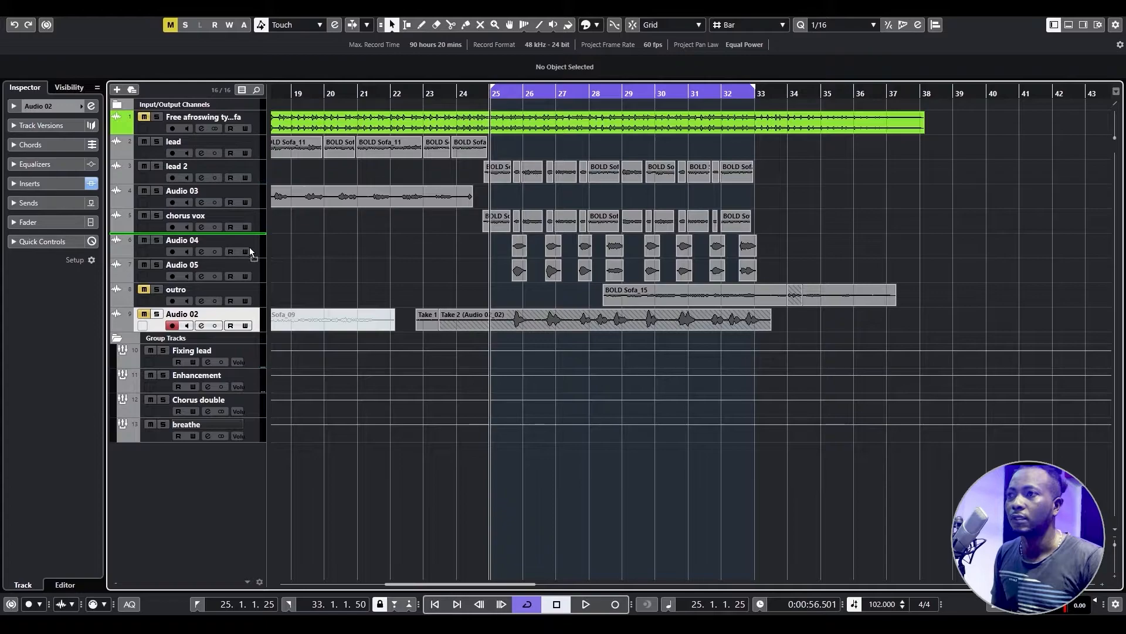
pyautogui.moveTo(250, 254); pyautogui.dragTo(251, 254)
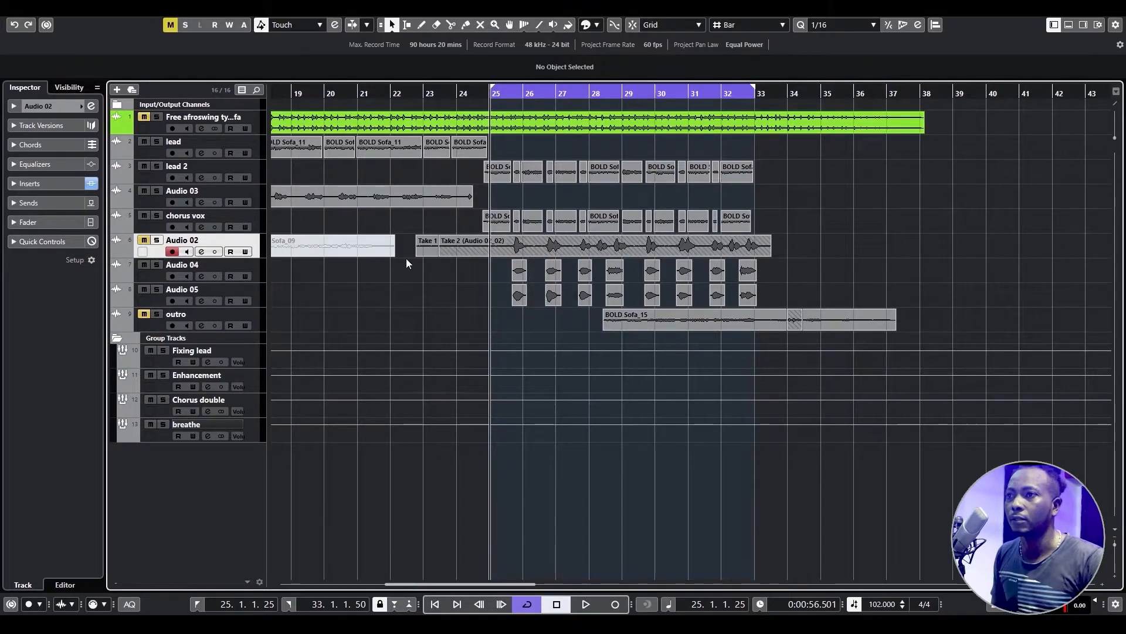
pyautogui.click(427, 251)
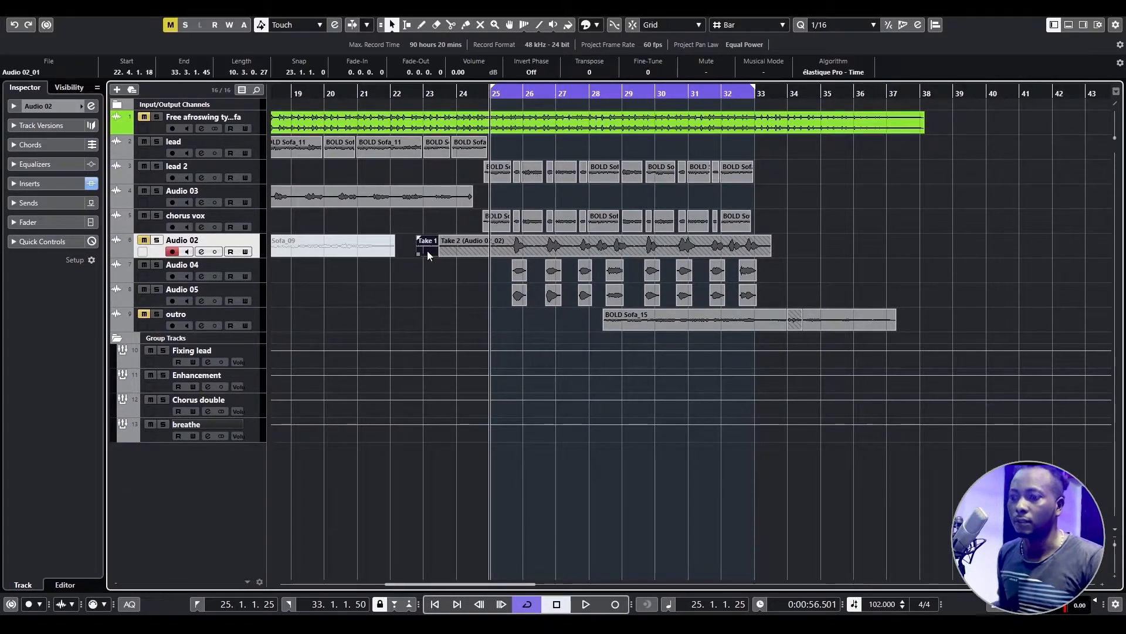
# Delete the short Take 1 clip on Audio 02 and trim the start of Take 2 to about 25.2.3.52.
pyautogui.press('Delete')
pyautogui.moveTo(439, 251); pyautogui.dragTo(505, 260)
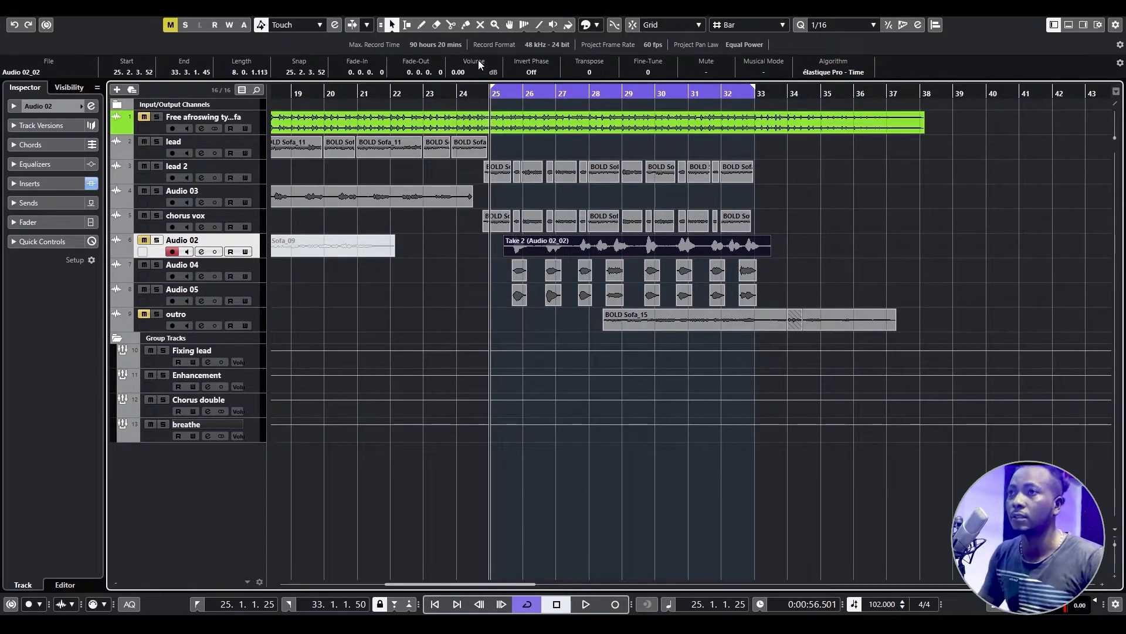
# Apply a Direct Offline Processing gain of -16 dB to the trimmed Take 2 clip on Audio 02.
pyautogui.press('F7')
pyautogui.moveTo(376, 301); pyautogui.dragTo(486, 219)
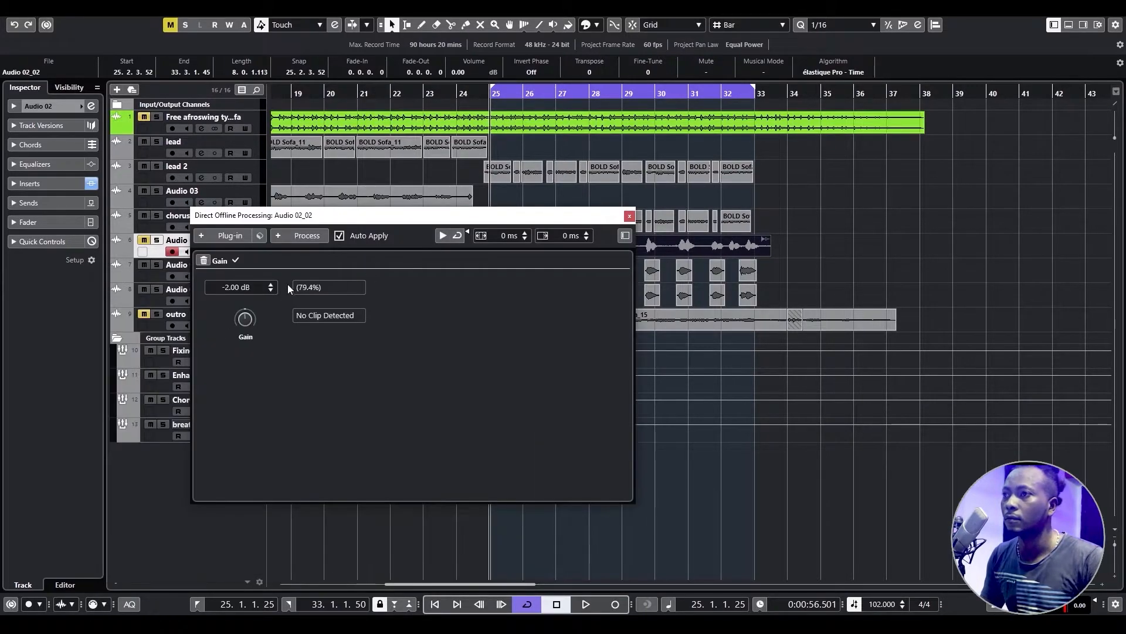
pyautogui.moveTo(245, 331); pyautogui.dragTo(247, 336)
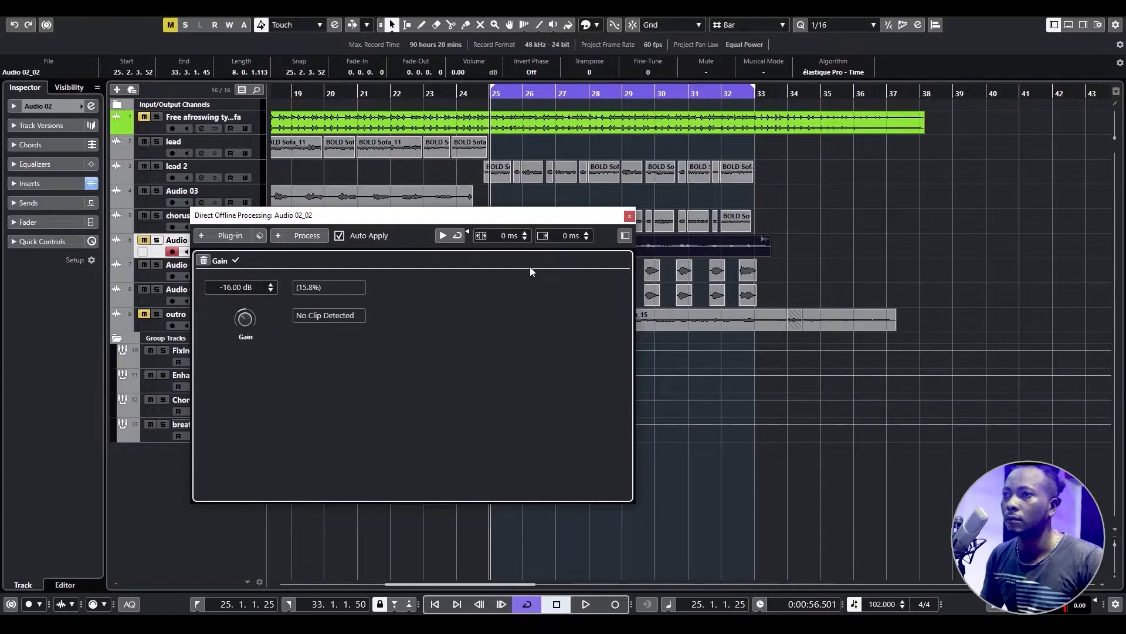
pyautogui.click(630, 215)
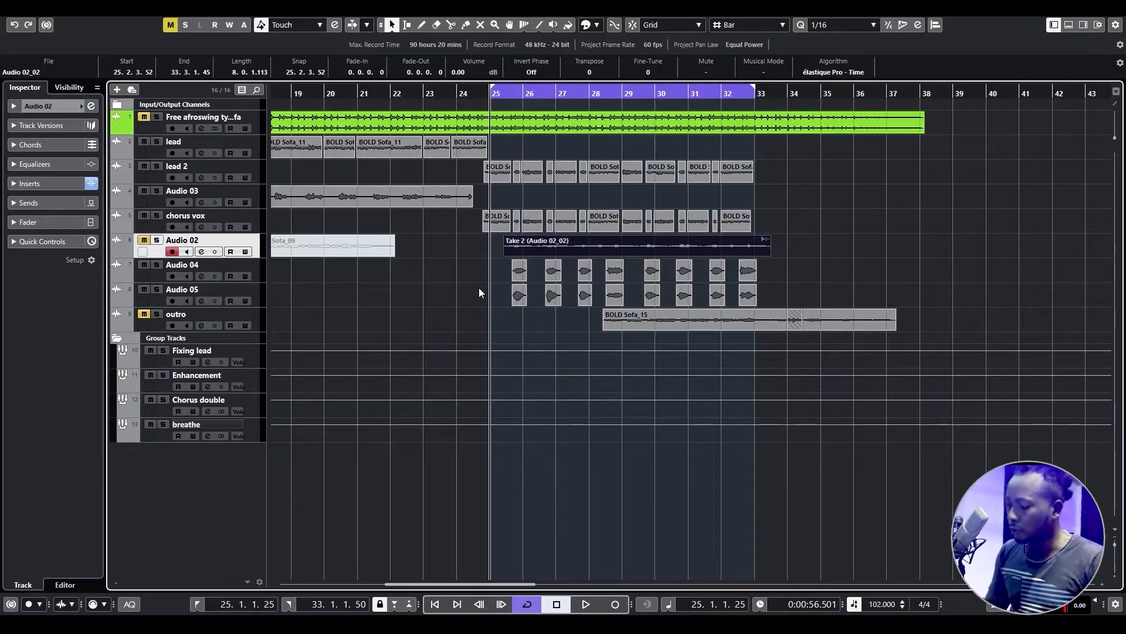
# Unmute Audio 02, set its fader to 0.00, and play the loop to hear it with the other vocals and then soloed.
pyautogui.click(39, 222)
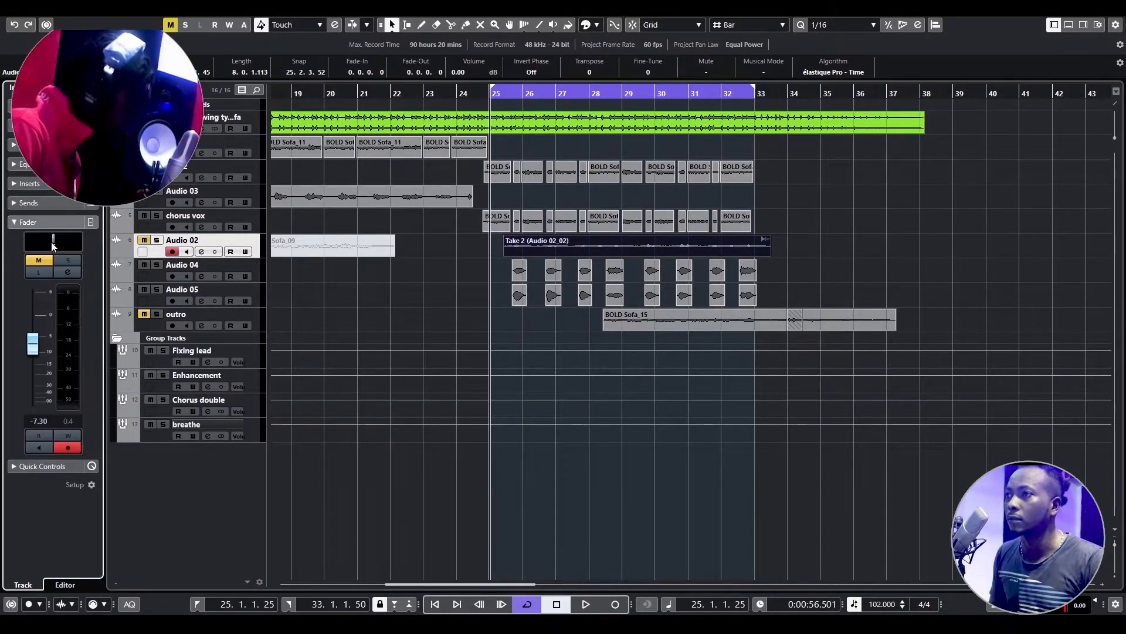
pyautogui.click(39, 260)
pyautogui.press('space')
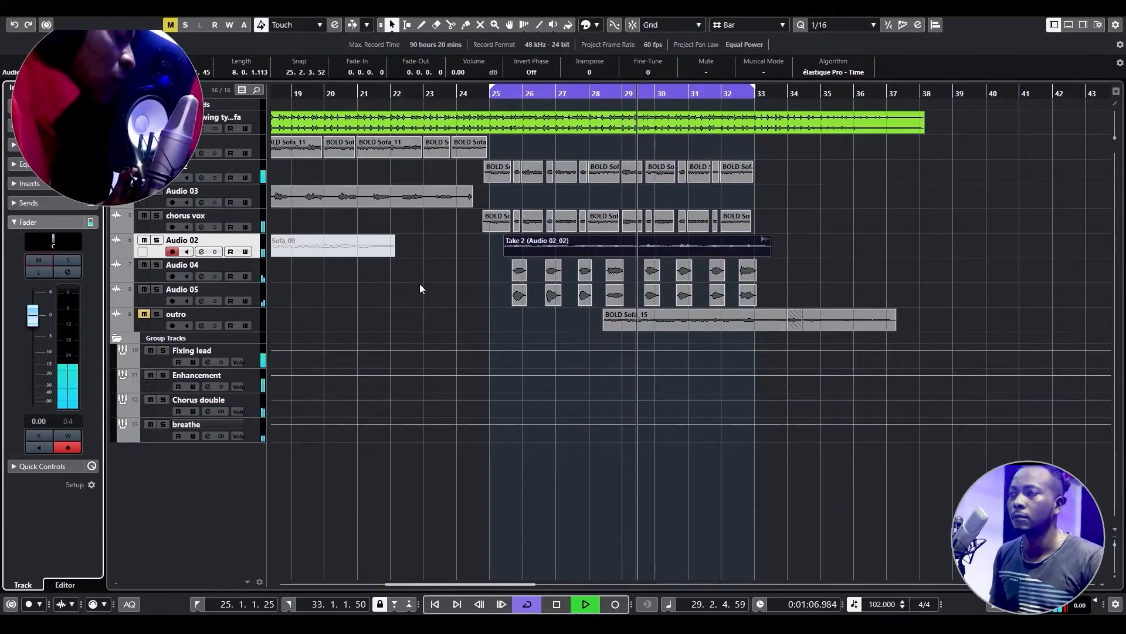
pyautogui.press('g')
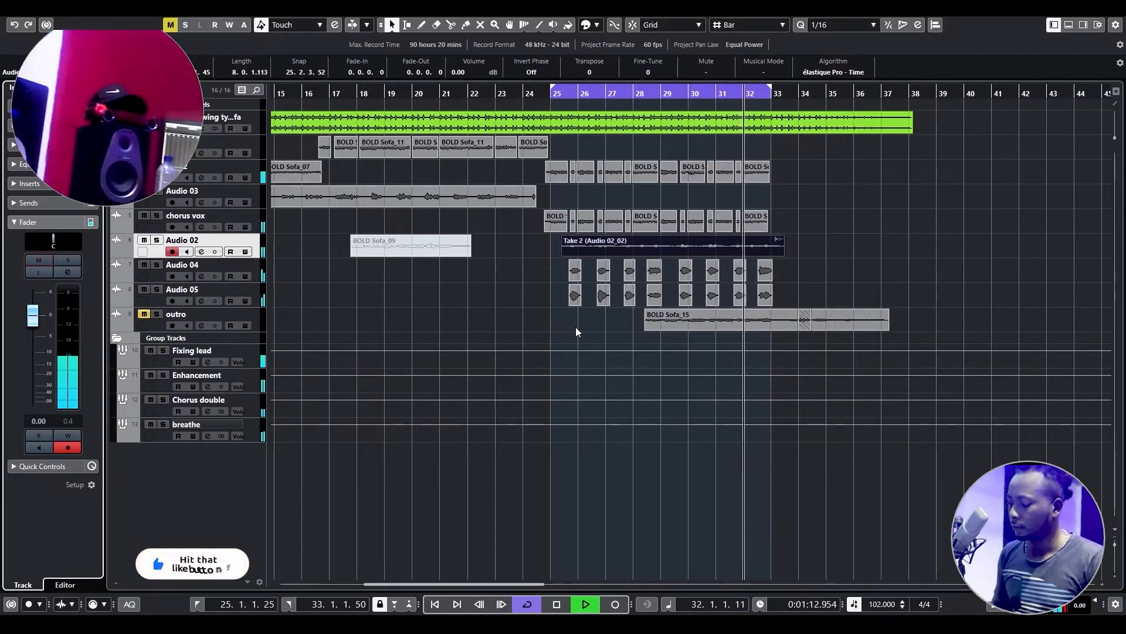
pyautogui.press('g')
pyautogui.press('g')
pyautogui.press('space')
pyautogui.click(712, 253)
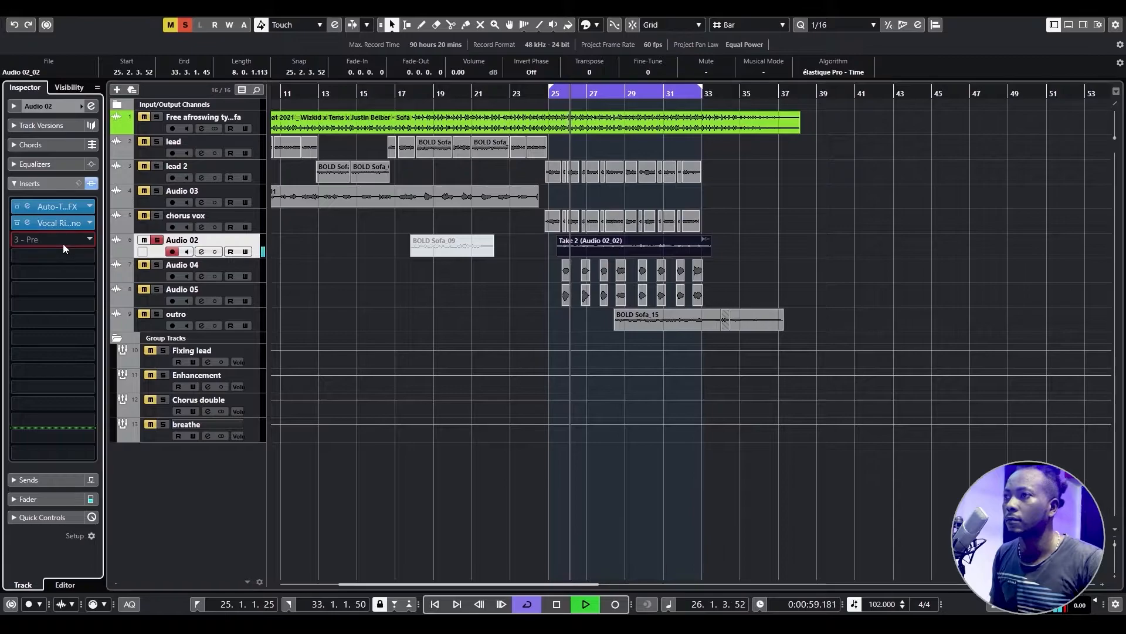
# Add FabFilter Pro-Q (Mono) x64 to Audio 02's third insert slot and set its analyzer to Pre+Post.
pyautogui.click(62, 244)
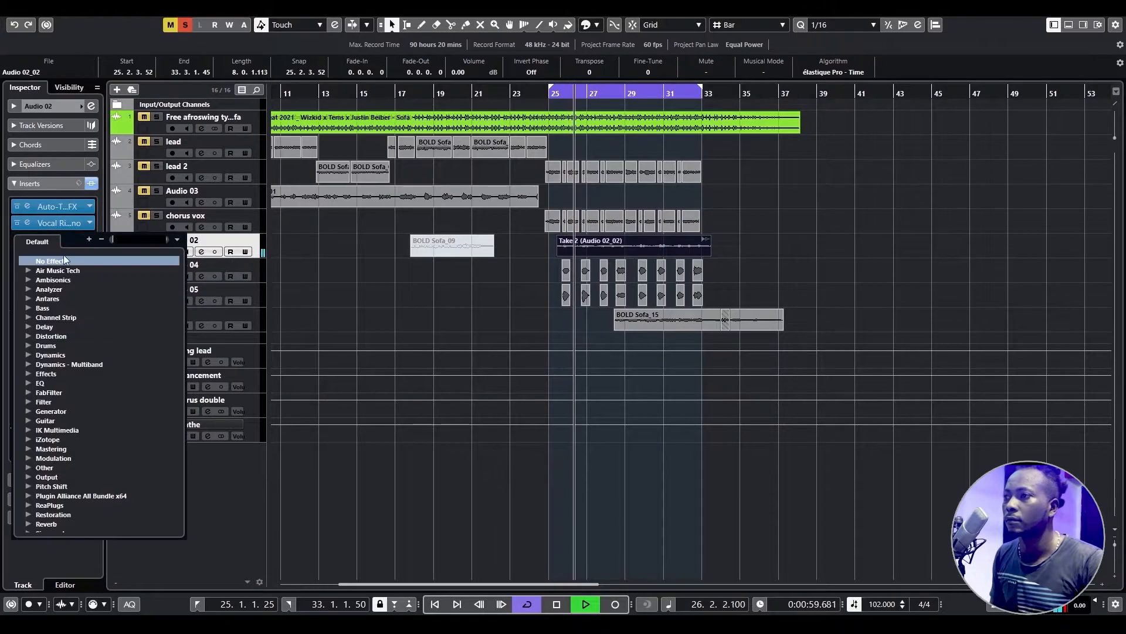
pyautogui.click(27, 392)
pyautogui.scroll(-2, 98, 497)
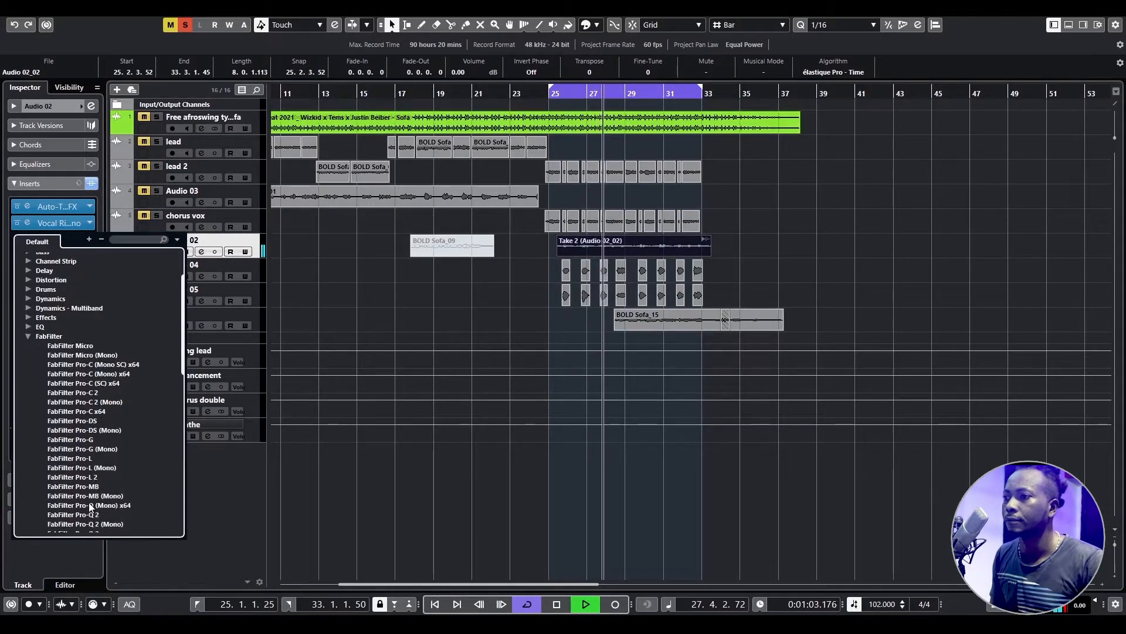
pyautogui.click(106, 505)
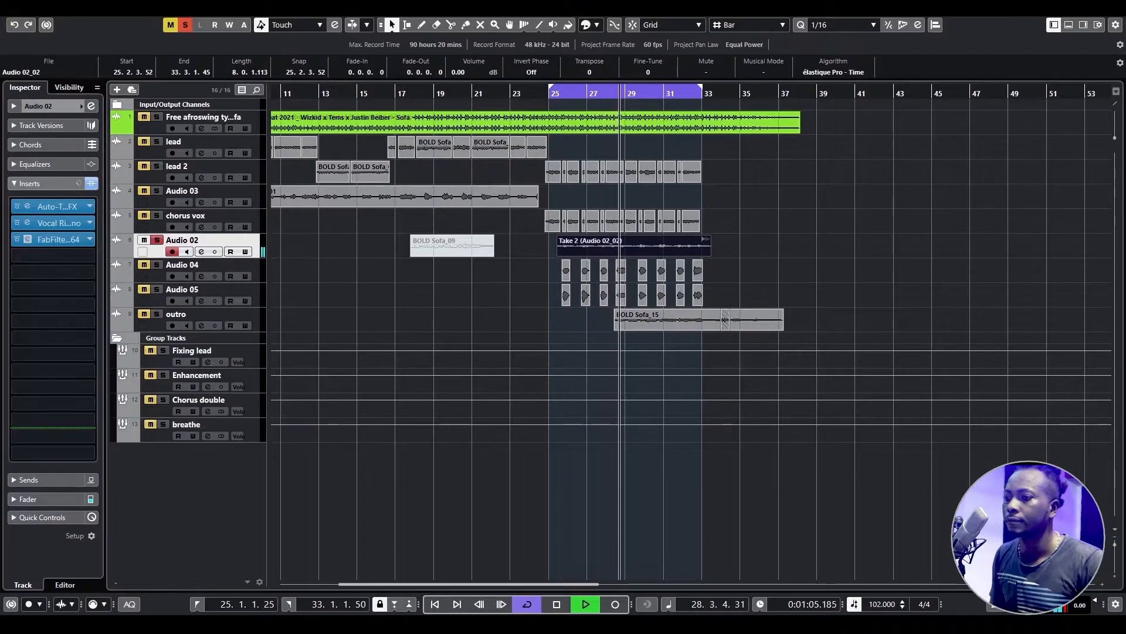
pyautogui.click(472, 500)
pyautogui.click(475, 552)
# Add a low cut at about 143 Hz and a bell cut of about 3.7 dB near 520 Hz with a Q of 2.057.
pyautogui.doubleClick(295, 345)
pyautogui.rightClick(294, 345)
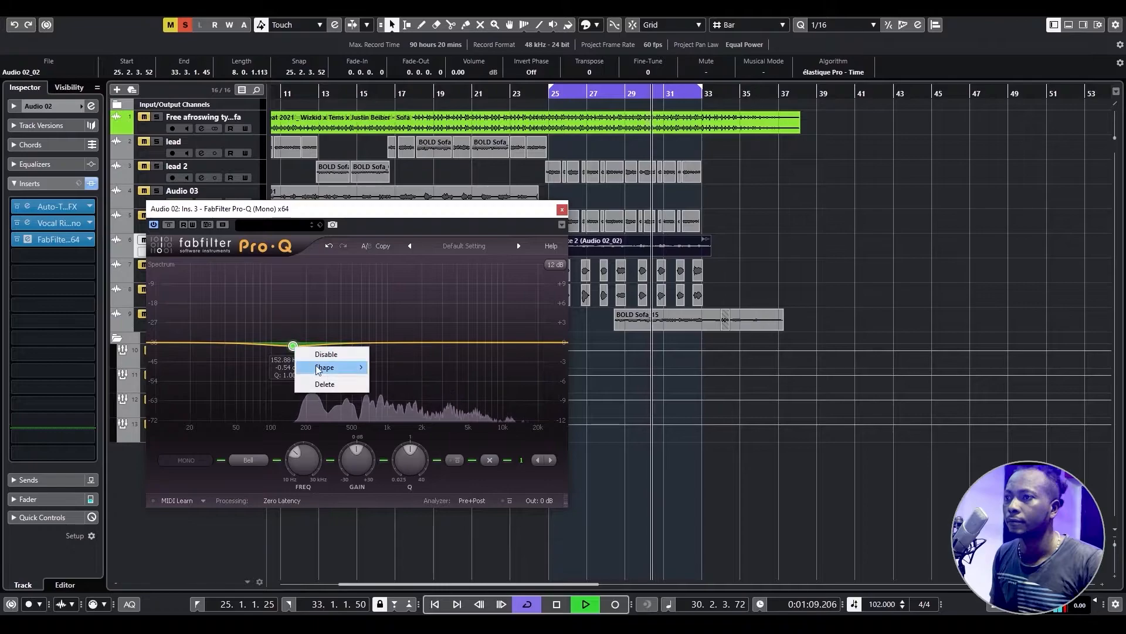
pyautogui.moveTo(341, 367)
pyautogui.click(399, 392)
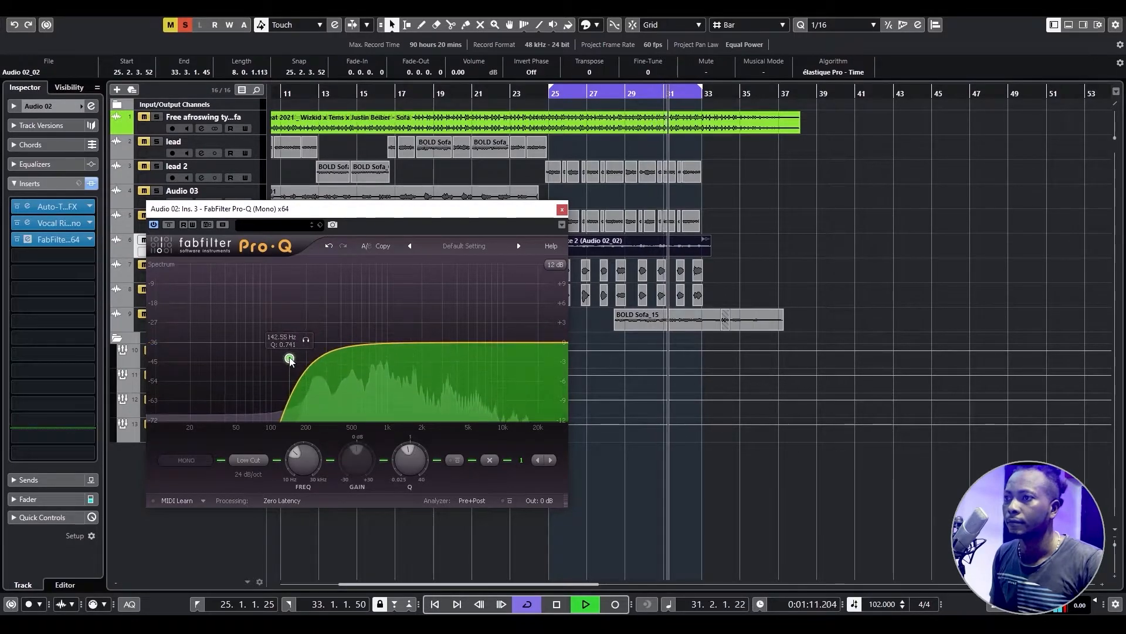
pyautogui.moveTo(381, 342); pyautogui.dragTo(357, 368)
pyautogui.scroll(4, 381, 319)
pyautogui.click(395, 295)
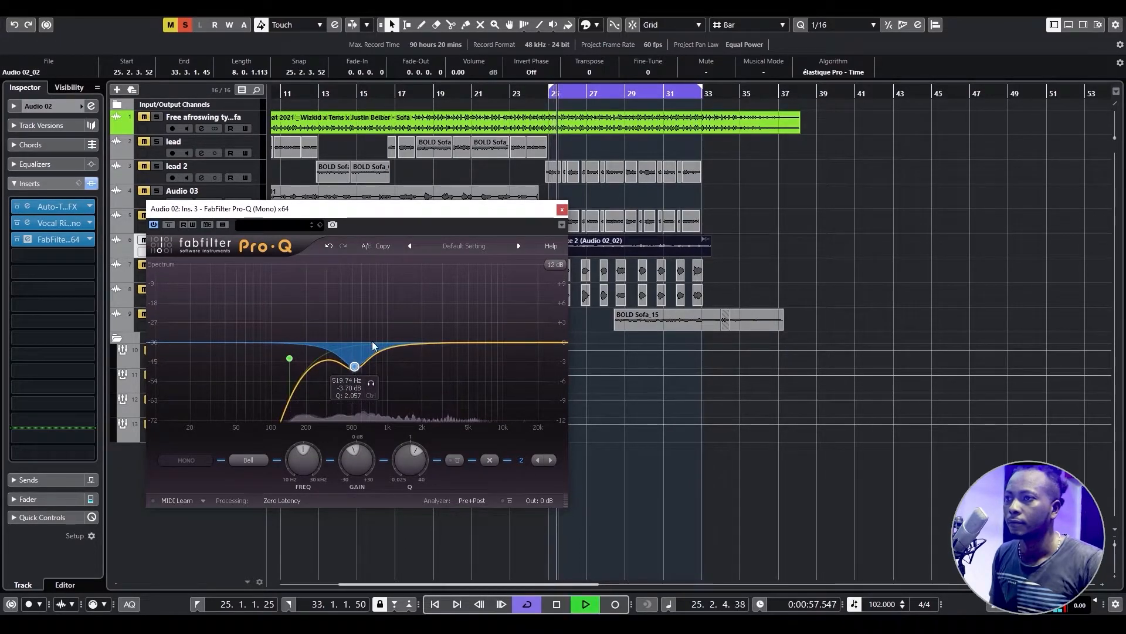
# Add a bell cut of about 4 dB near 1010 Hz with a Q of 3.021, soloing the band to check it.
pyautogui.moveTo(421, 341); pyautogui.dragTo(398, 313)
pyautogui.scroll(6, 424, 326)
pyautogui.click(443, 301)
pyautogui.moveTo(354, 455); pyautogui.dragTo(351, 471)
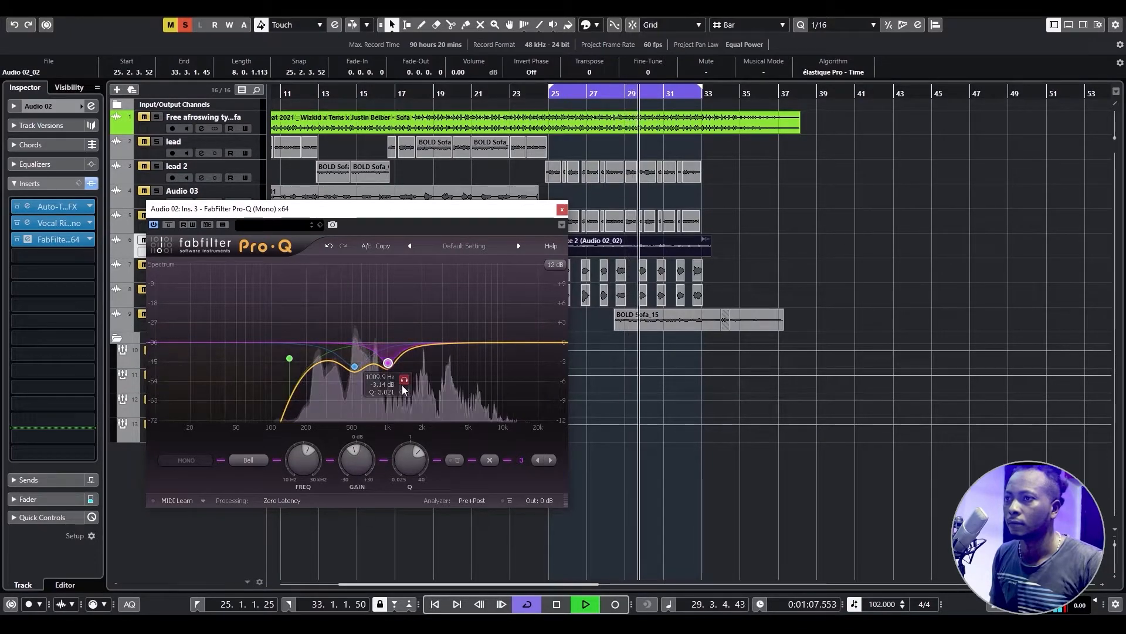
pyautogui.moveTo(403, 388); pyautogui.dragTo(404, 388)
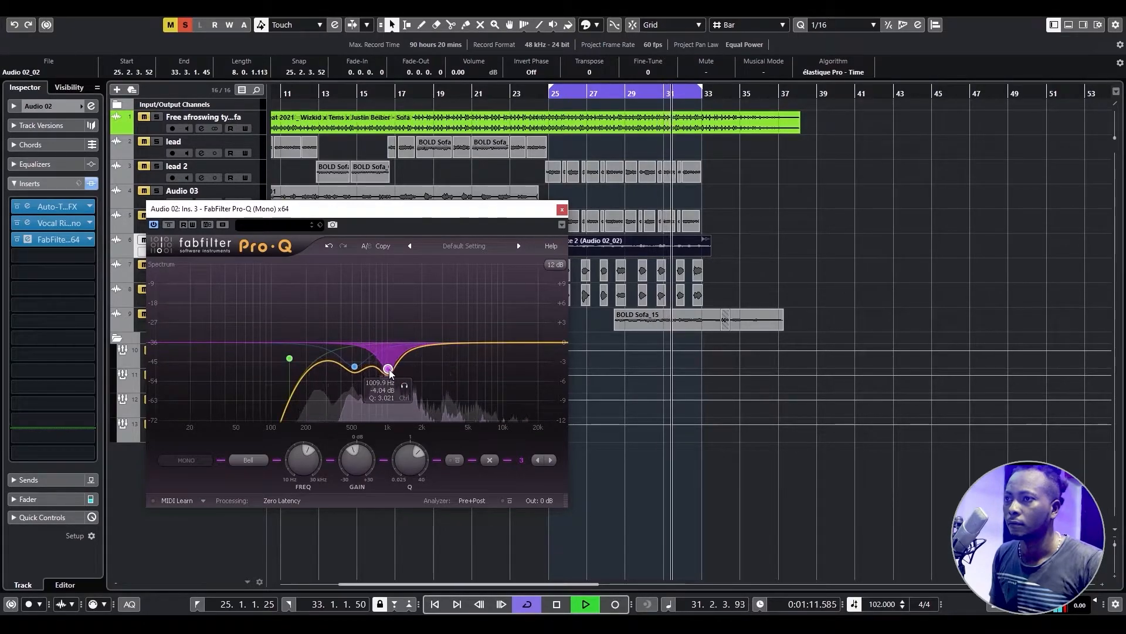
# Audition the lower bell band and adjust its cut to about -4.6 dB at 532 Hz.
pyautogui.moveTo(404, 379); pyautogui.dragTo(357, 373)
pyautogui.click(369, 382)
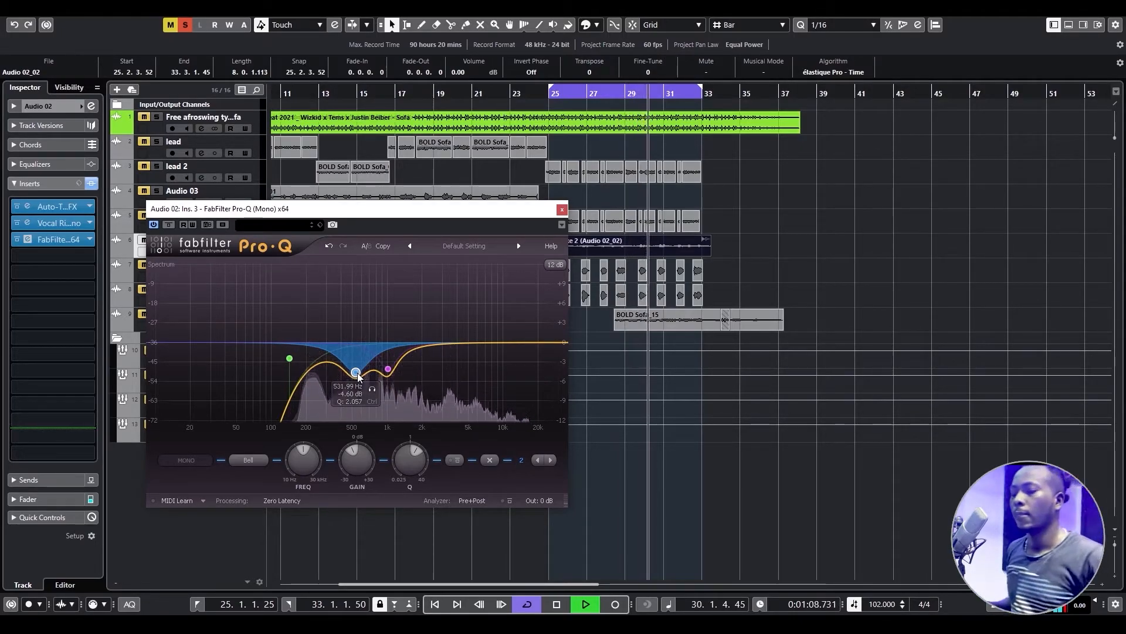
pyautogui.click(357, 374)
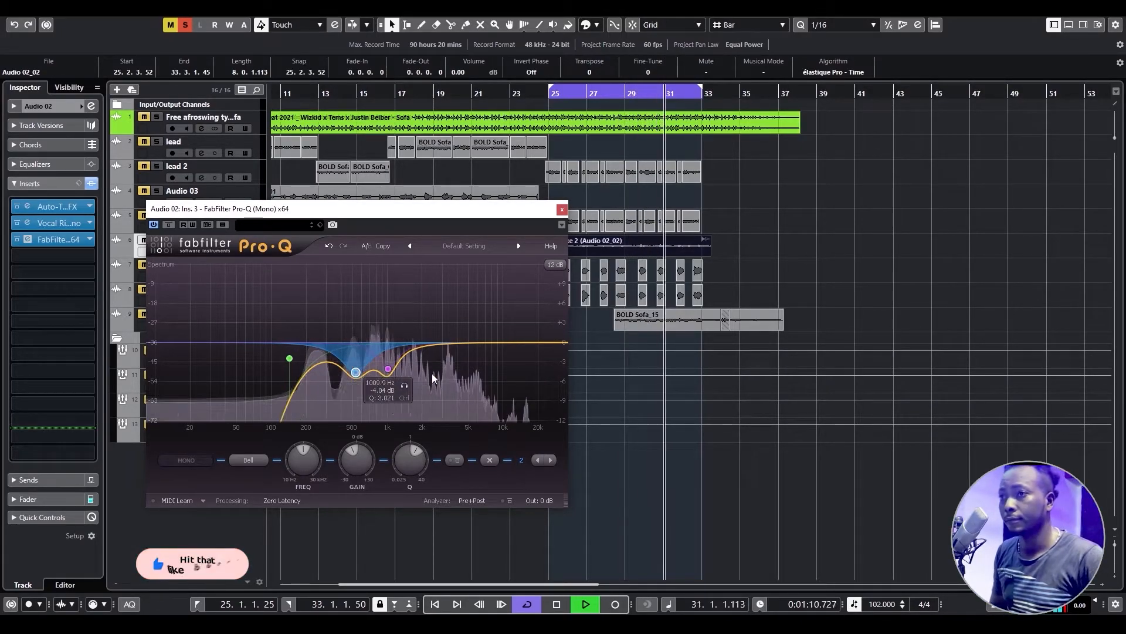
# Add a bell cut near 3433 Hz with a Q of 3.53, deepen it slightly while listening, and close the EQ.
pyautogui.moveTo(461, 336); pyautogui.dragTo(466, 275)
pyautogui.scroll(5, 466, 334)
pyautogui.click(481, 272)
pyautogui.press('space')
pyautogui.moveTo(338, 460); pyautogui.dragTo(354, 486)
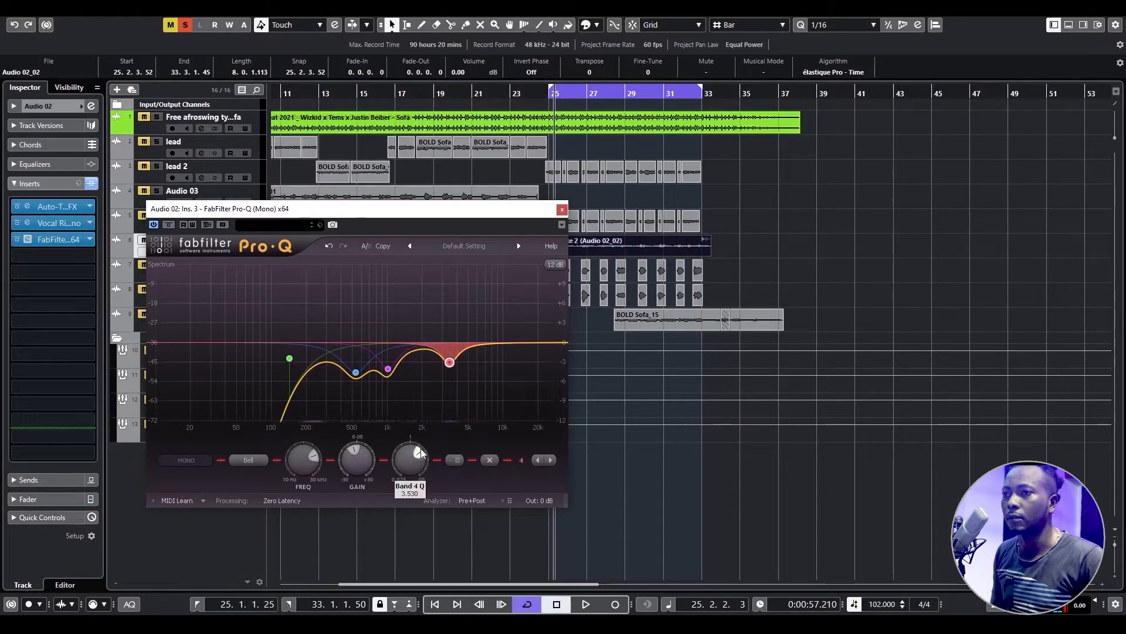
pyautogui.press('space')
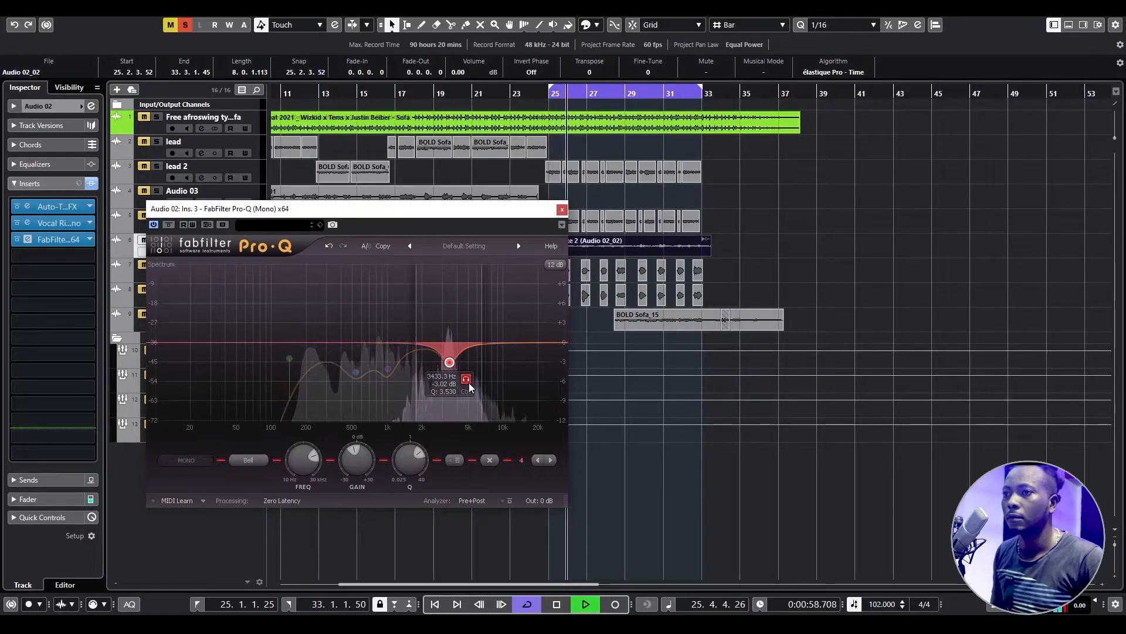
pyautogui.moveTo(450, 364); pyautogui.dragTo(450, 373)
pyautogui.click(562, 209)
pyautogui.press('space')
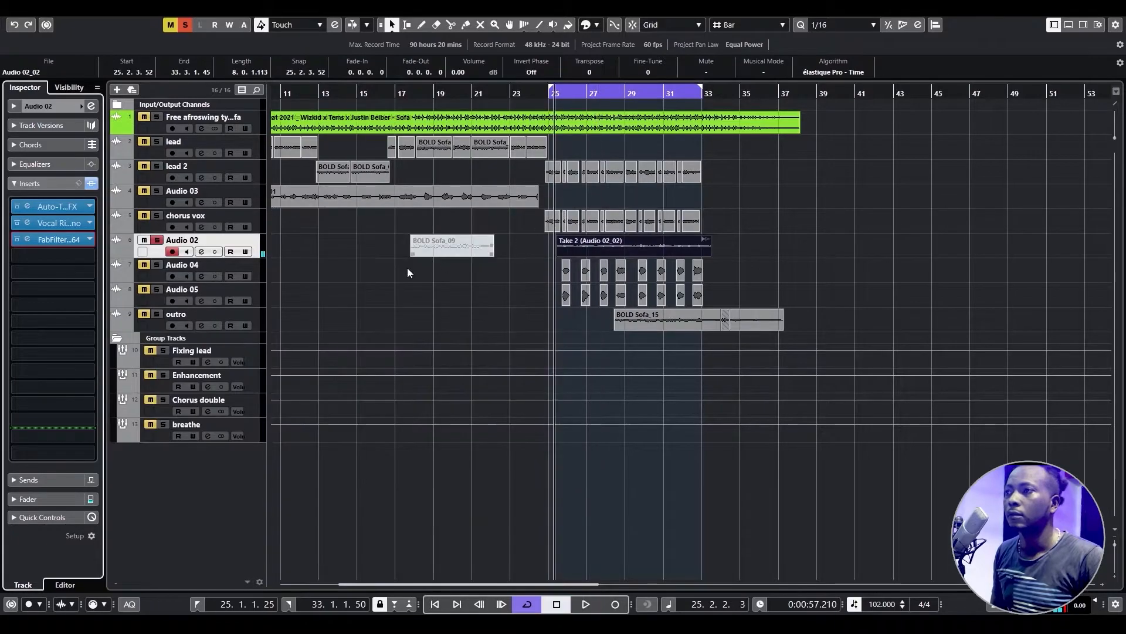
# Add C1 comp Mono to Audio 02's fourth insert slot with a release of 160 and a threshold of -31.6.
pyautogui.click(63, 261)
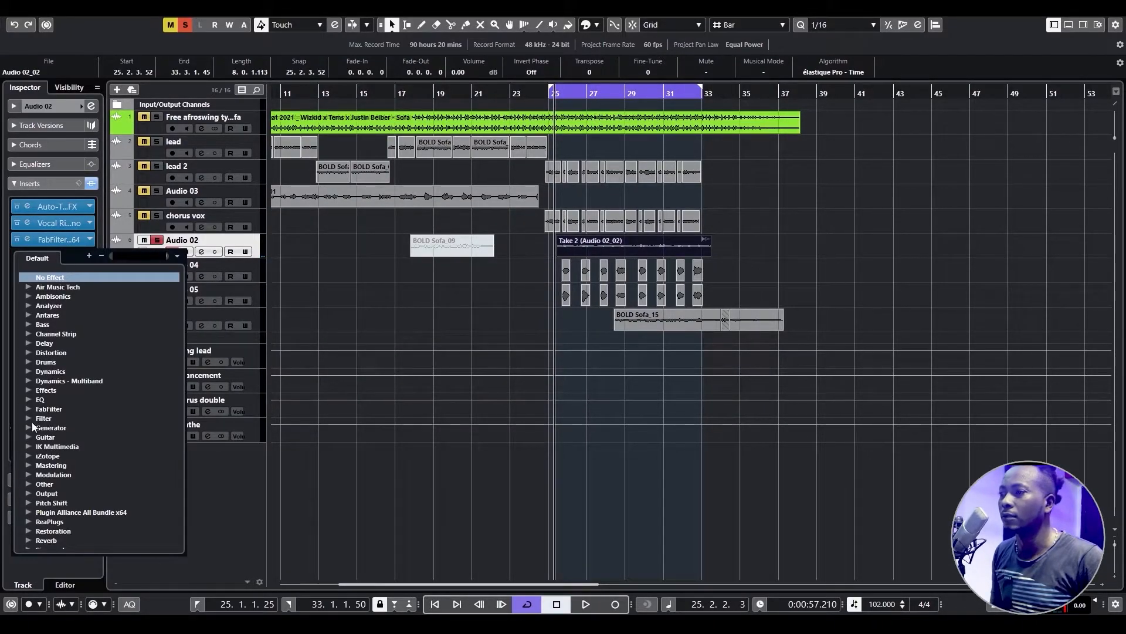
pyautogui.click(28, 372)
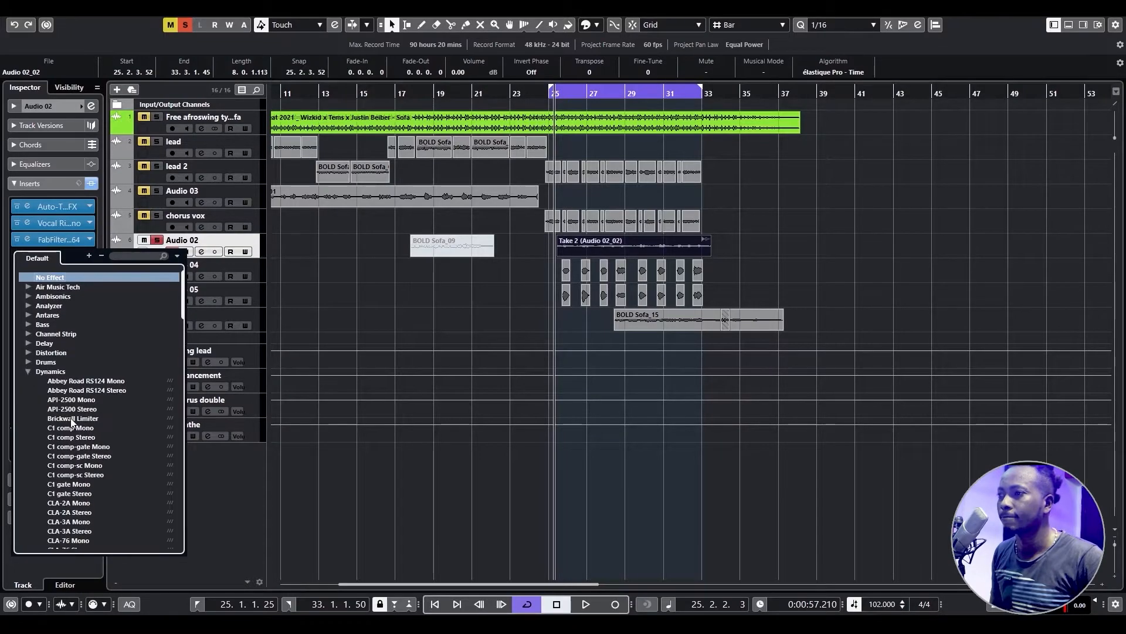
pyautogui.click(87, 428)
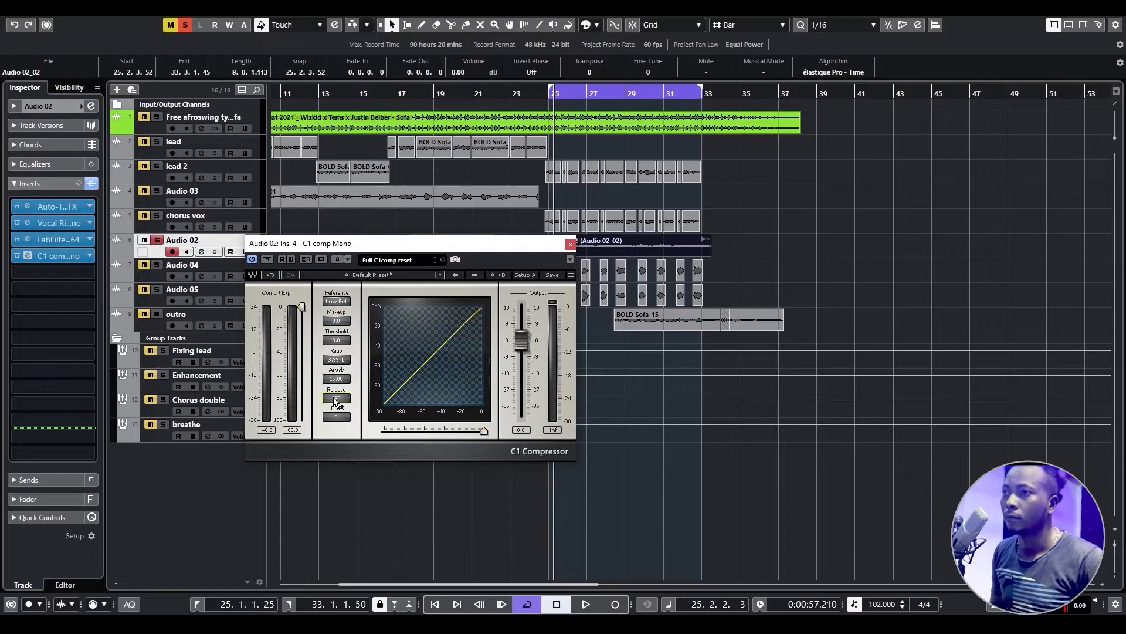
pyautogui.moveTo(335, 333); pyautogui.dragTo(335, 410)
pyautogui.moveTo(302, 336); pyautogui.dragTo(302, 342)
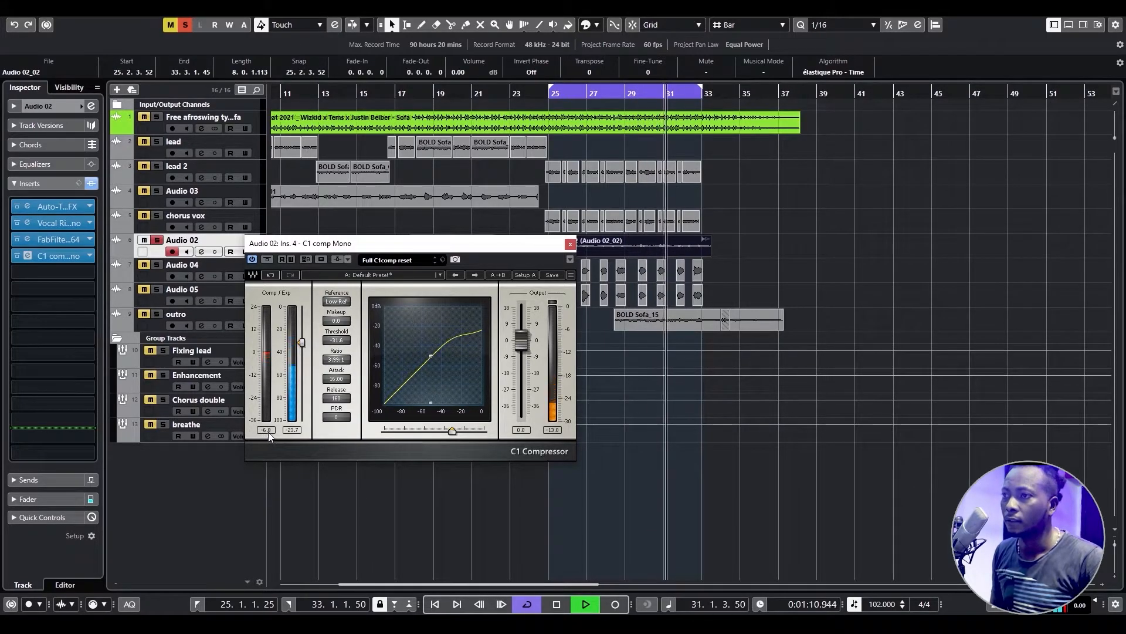
# Set the compressor's makeup gain to 4 and extend the loop end to about 33.2.4.102 to cover the Take 2 clip.
pyautogui.click(341, 319)
pyautogui.write('4')
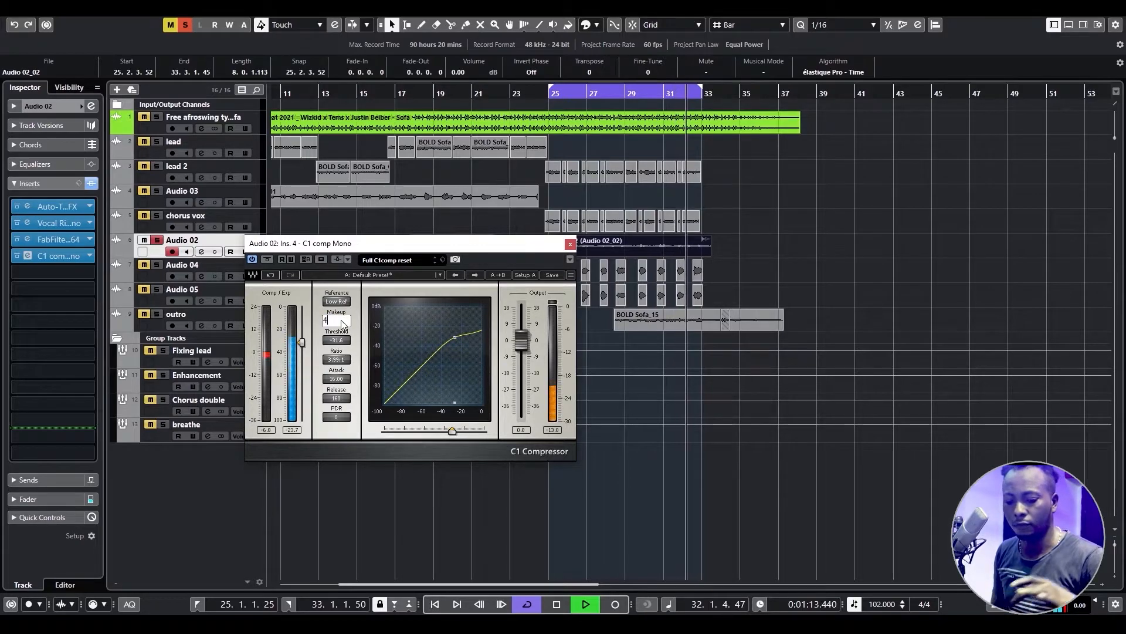
pyautogui.press('Return')
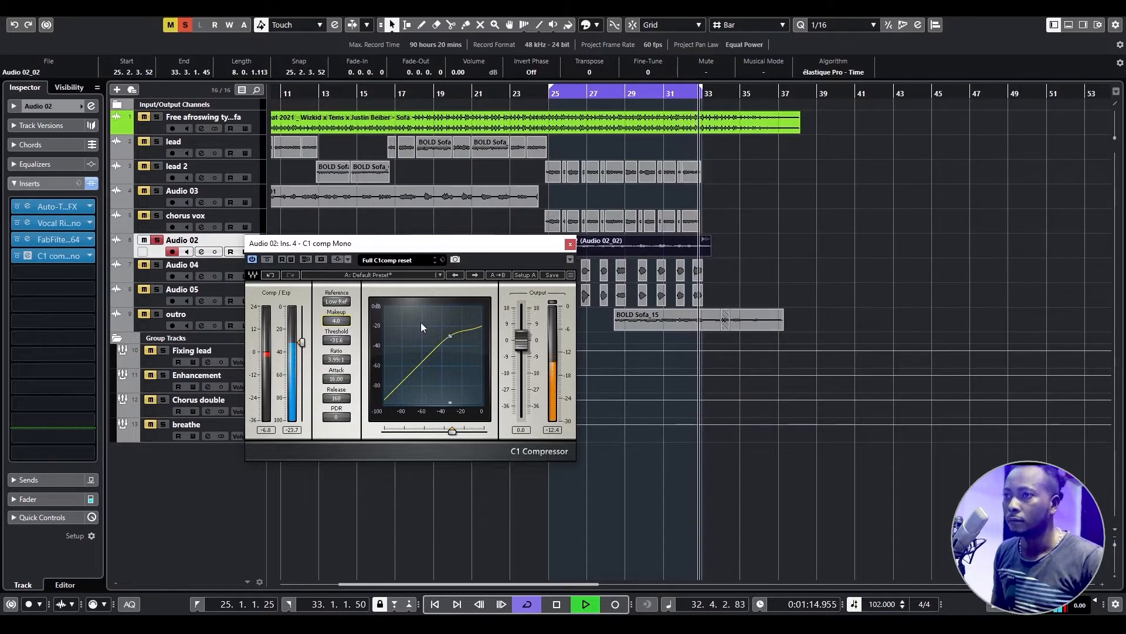
pyautogui.moveTo(708, 89); pyautogui.dragTo(712, 89)
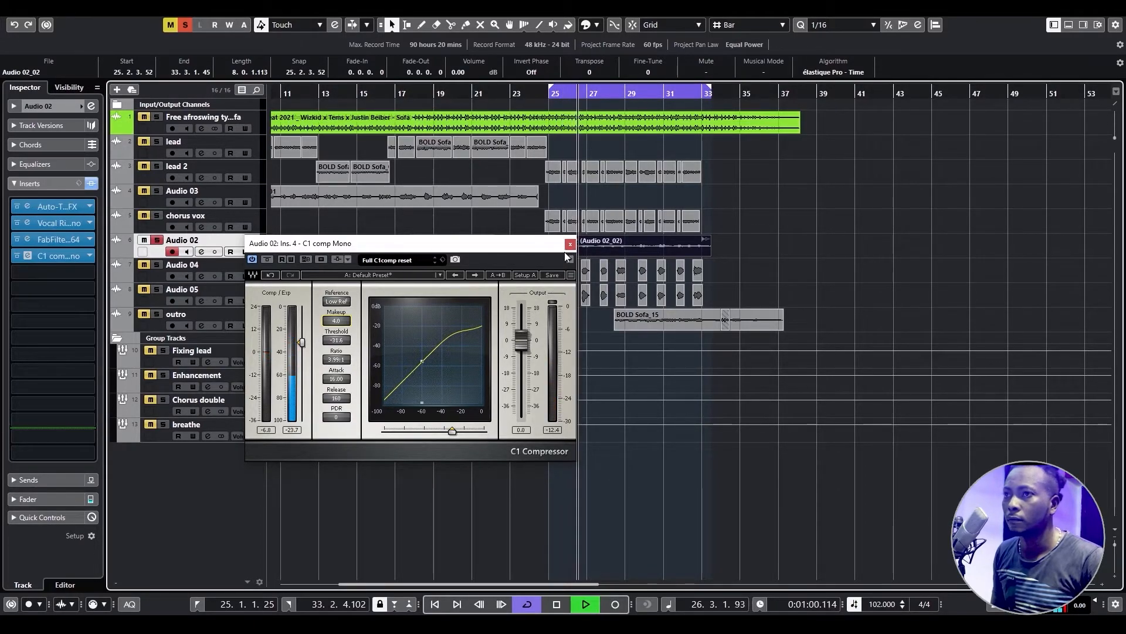
pyautogui.click(570, 244)
pyautogui.press('space')
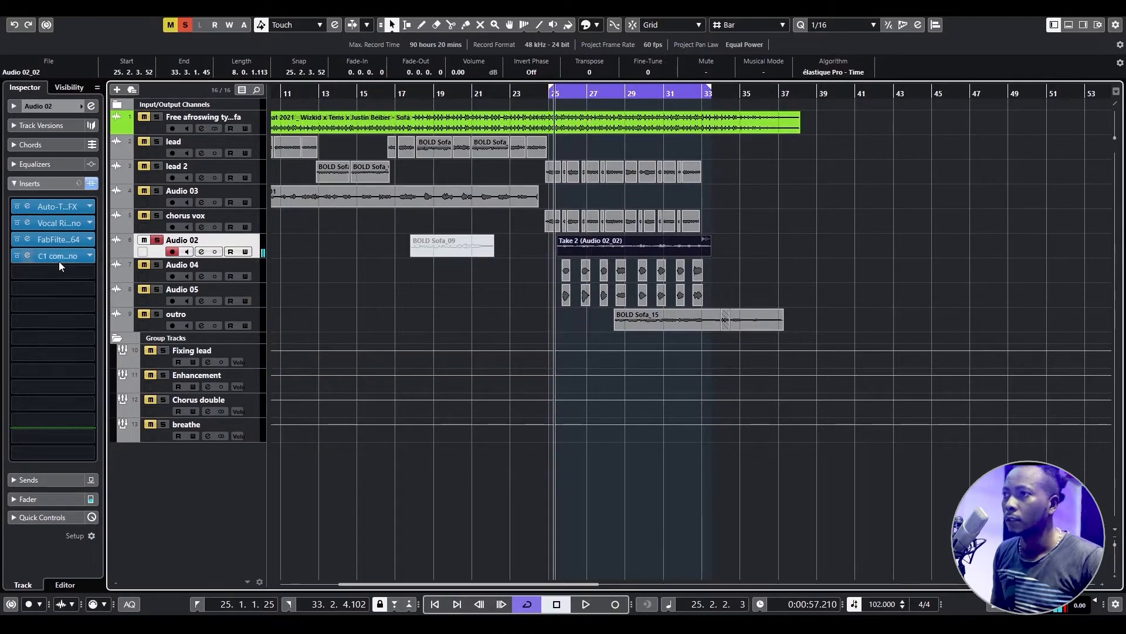
# Insert C1 gate Mono on Audio 02 ahead of the C1 compressor.
pyautogui.click(50, 255)
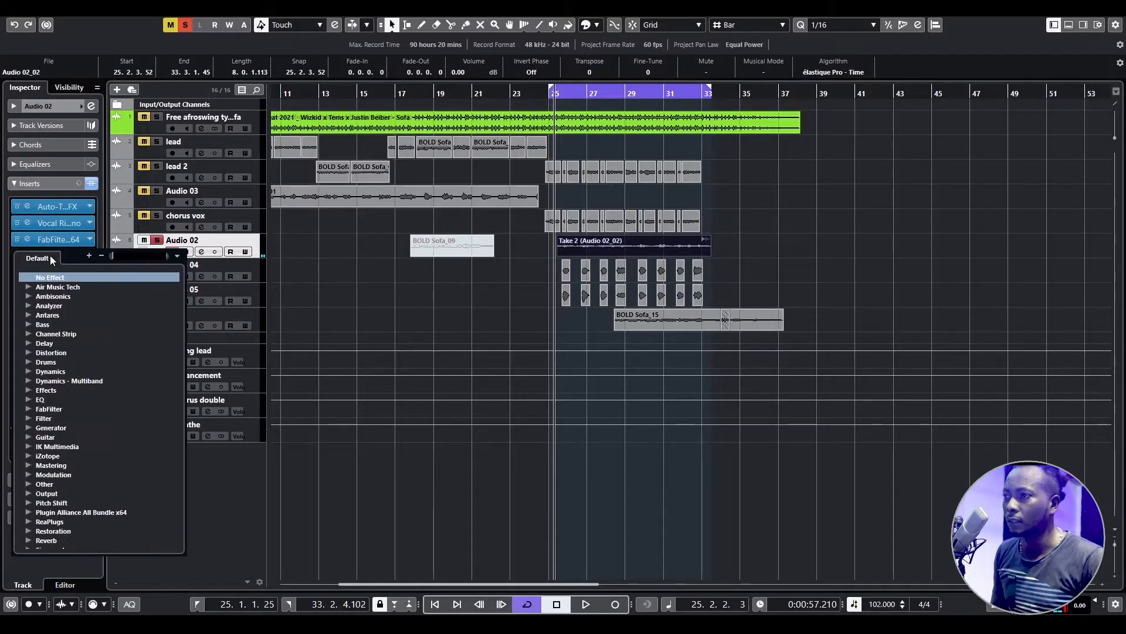
pyautogui.write('gate')
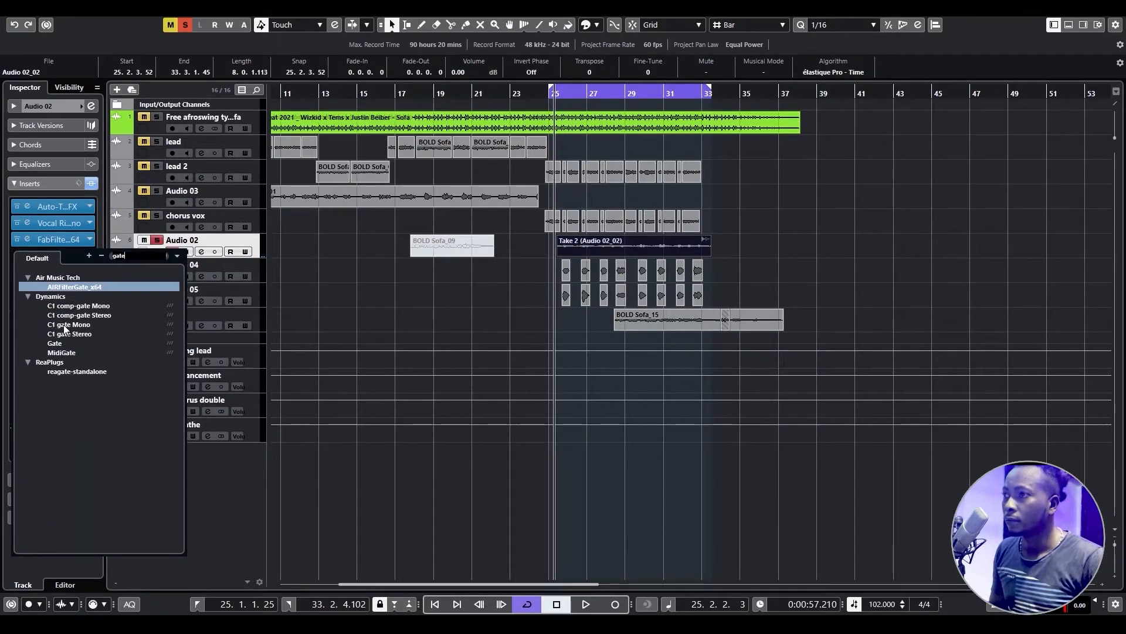
pyautogui.click(66, 325)
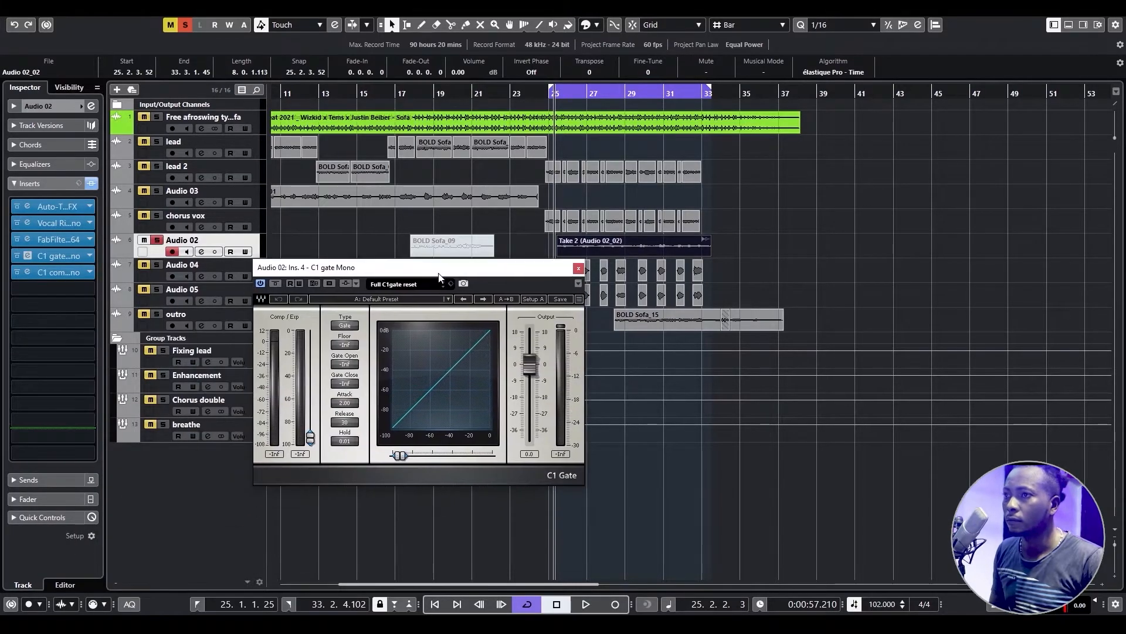
# Set the C1 gate to Expander with gate open and close at about -26.7, and bypass it during playback to compare.
pyautogui.moveTo(313, 430); pyautogui.dragTo(313, 375)
pyautogui.press('space')
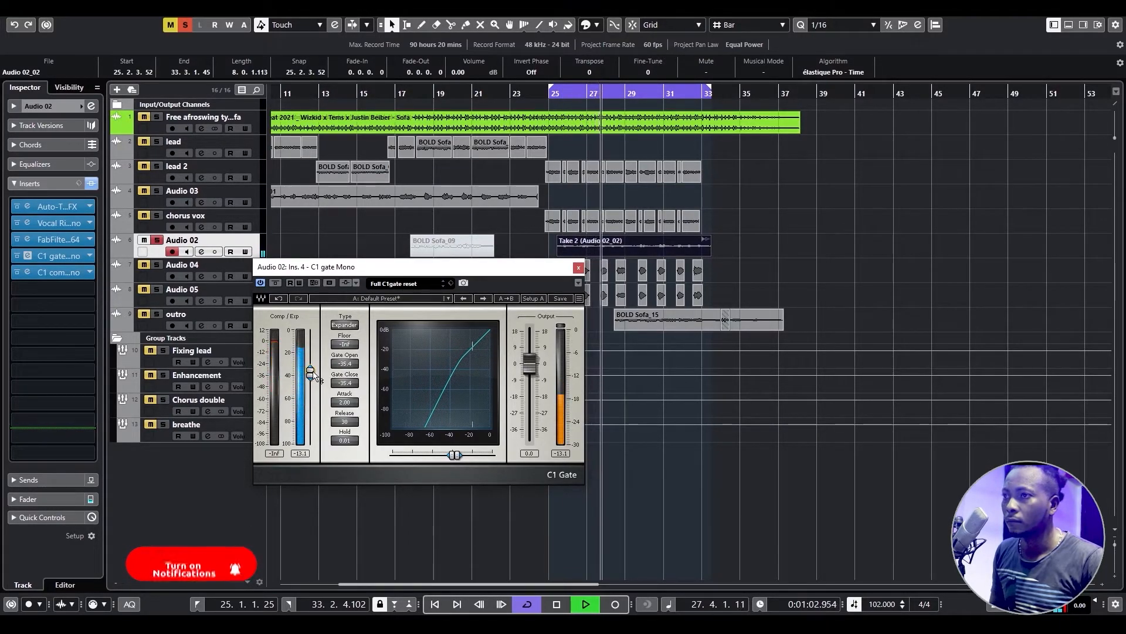
pyautogui.moveTo(309, 389); pyautogui.dragTo(311, 363)
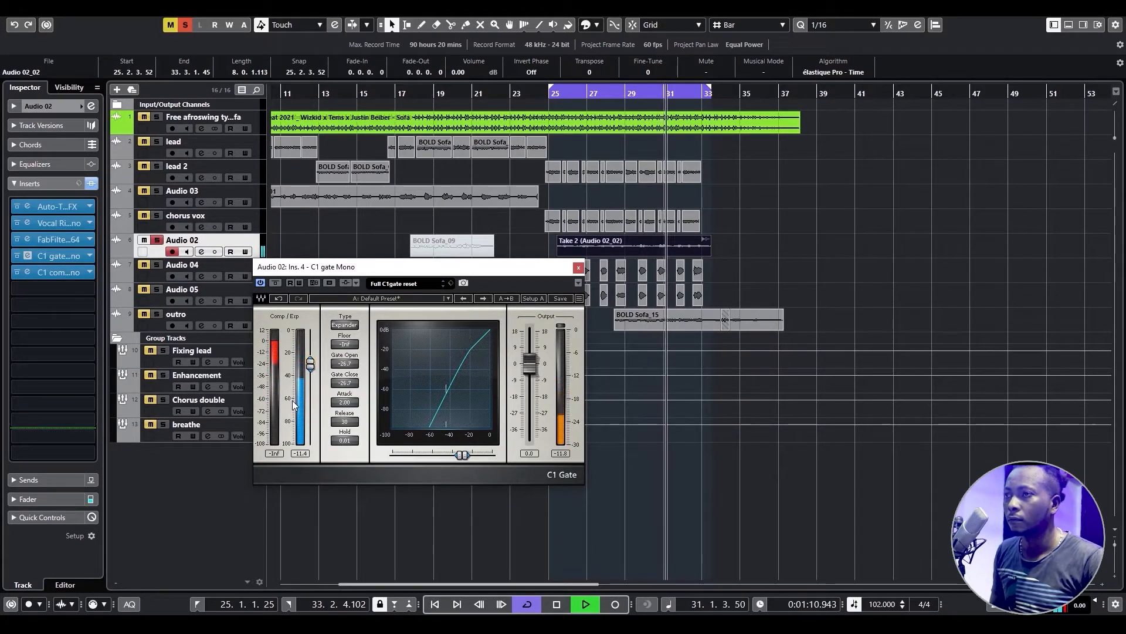
pyautogui.click(275, 283)
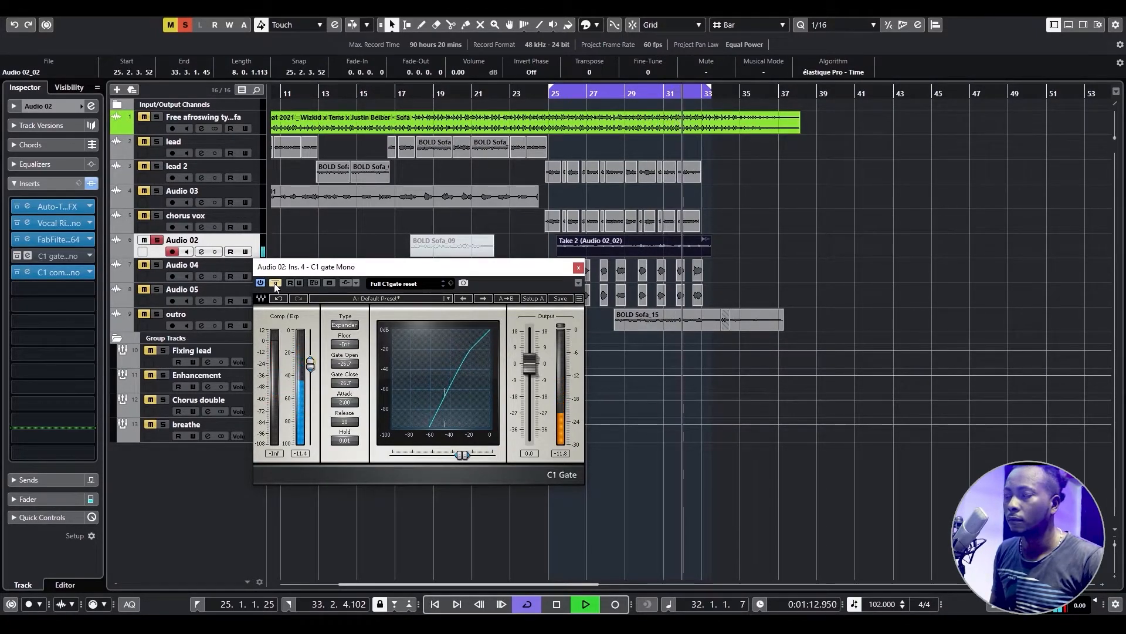
# Re-enable the C1 gate on Audio 02, lower its gate open and close to about -32.6, and play the vocal through it.
pyautogui.click(275, 282)
pyautogui.moveTo(311, 364); pyautogui.dragTo(311, 371)
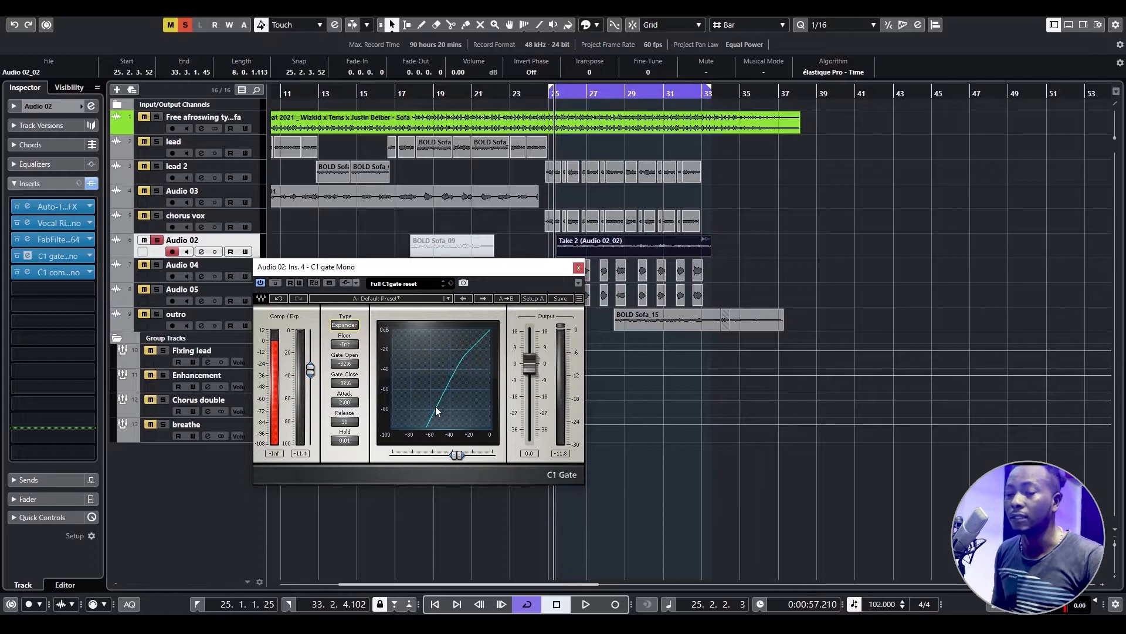
pyautogui.press('space')
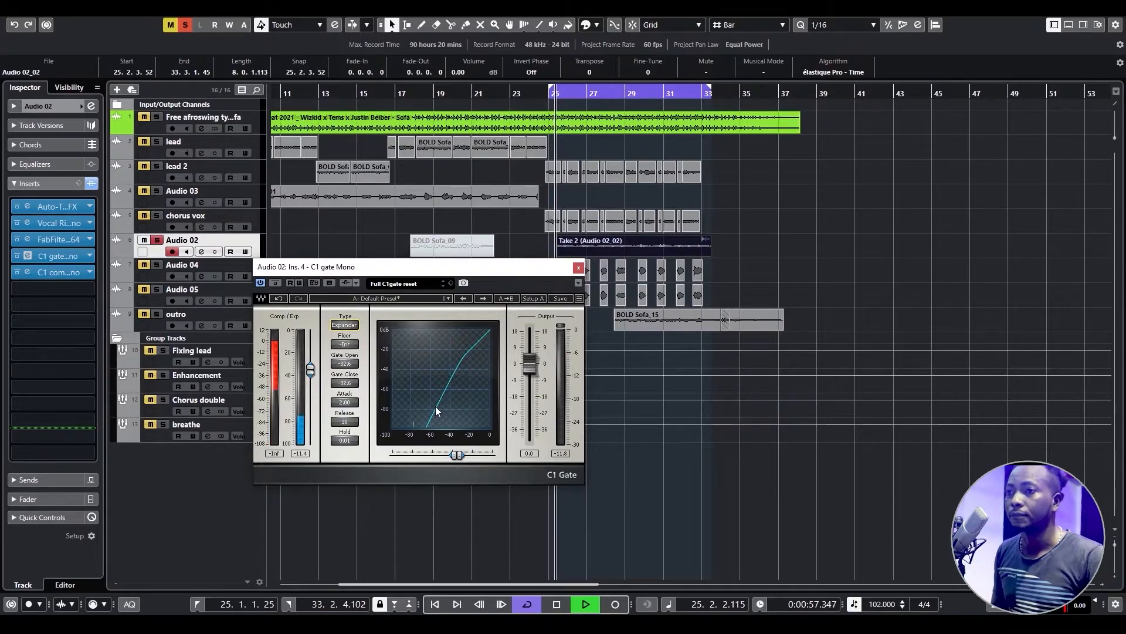
pyautogui.click(579, 268)
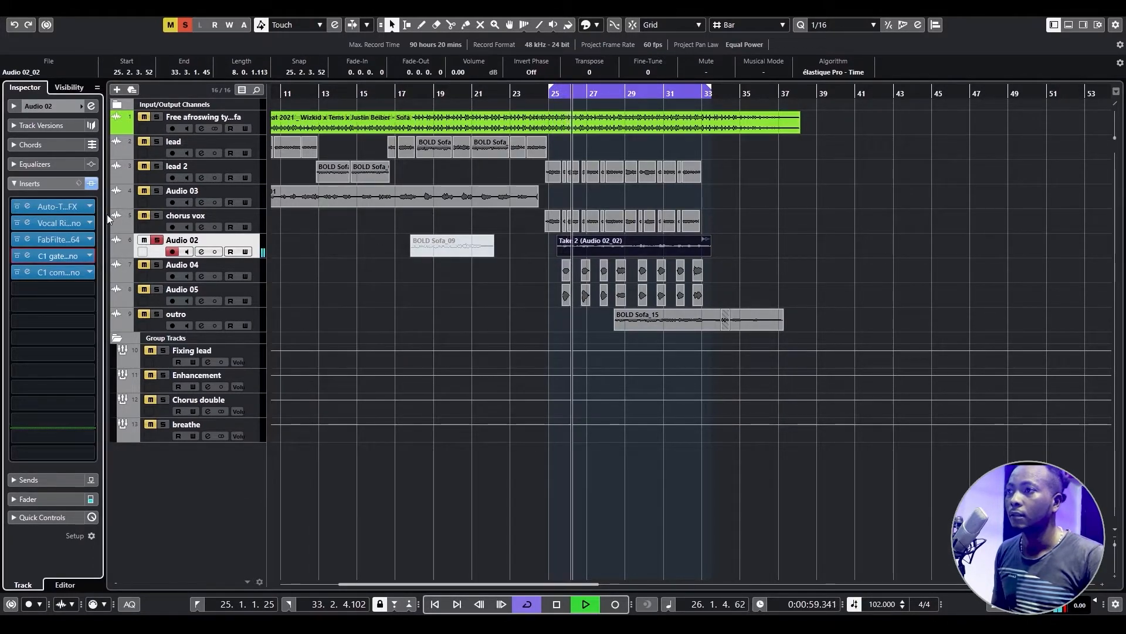
pyautogui.press('space')
# Add L1 limiter Mono to Audio 02's sixth insert slot.
pyautogui.click(36, 291)
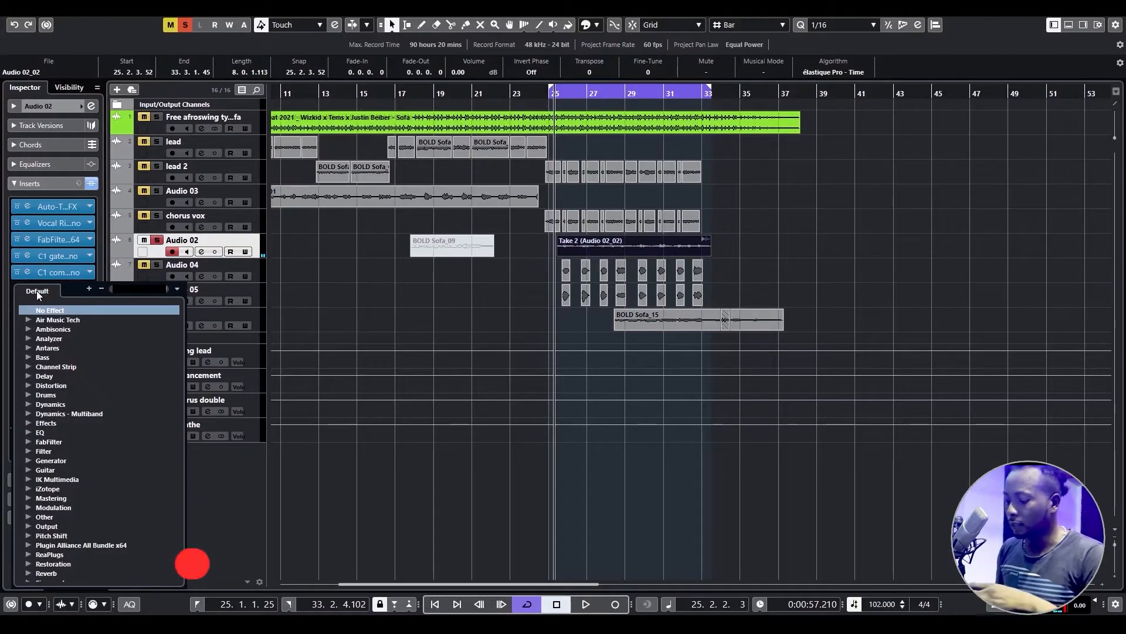
pyautogui.write('l1')
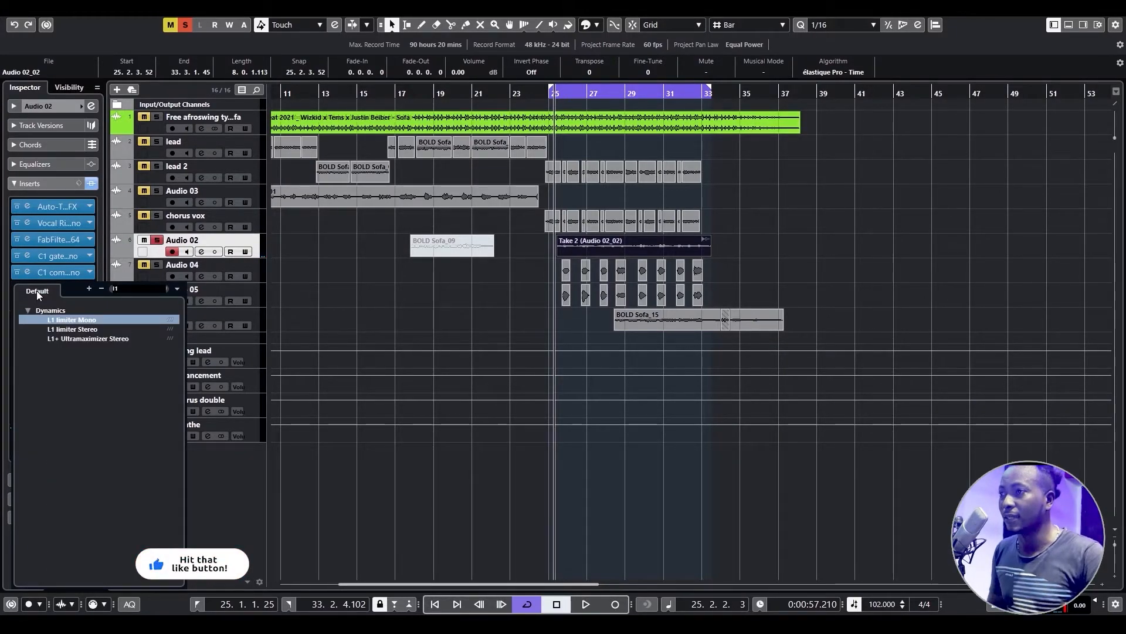
pyautogui.click(64, 319)
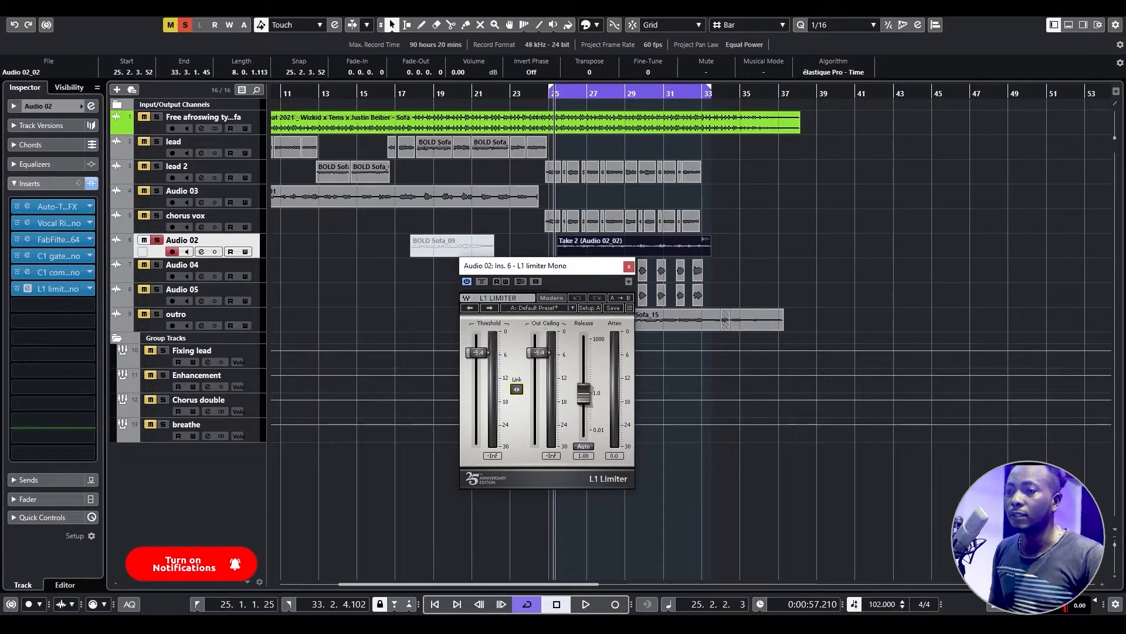
# Lower the limiter's linked threshold and output ceiling to about -13.3 during playback, resetting the attenuation peak reading between adjustments.
pyautogui.press('space')
pyautogui.moveTo(517, 389); pyautogui.dragTo(517, 417)
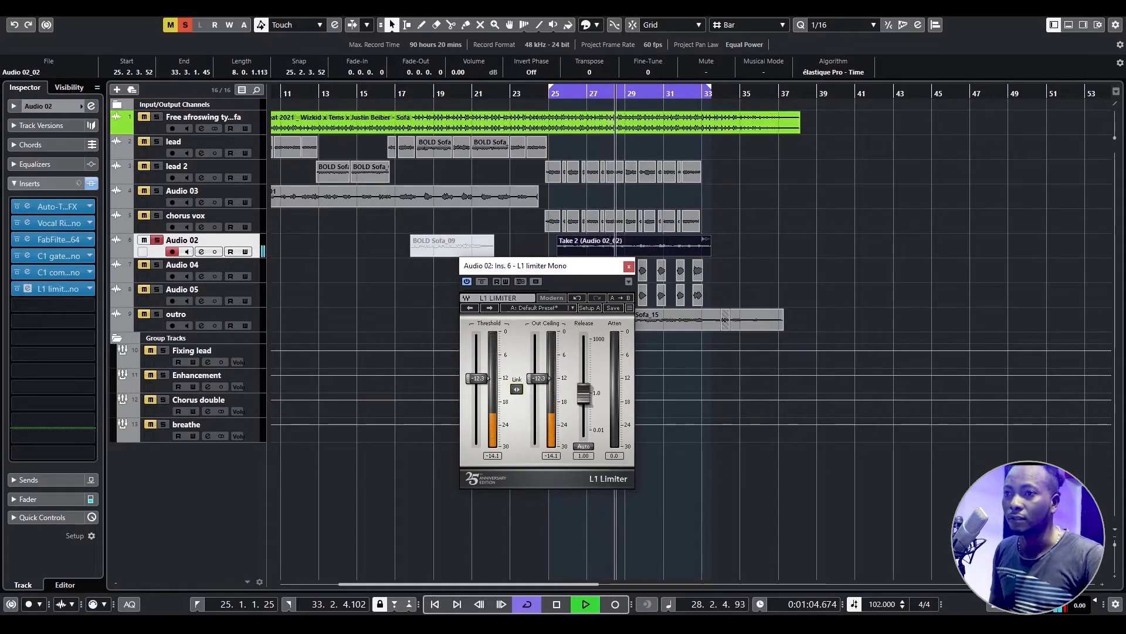
pyautogui.moveTo(517, 417); pyautogui.dragTo(517, 419)
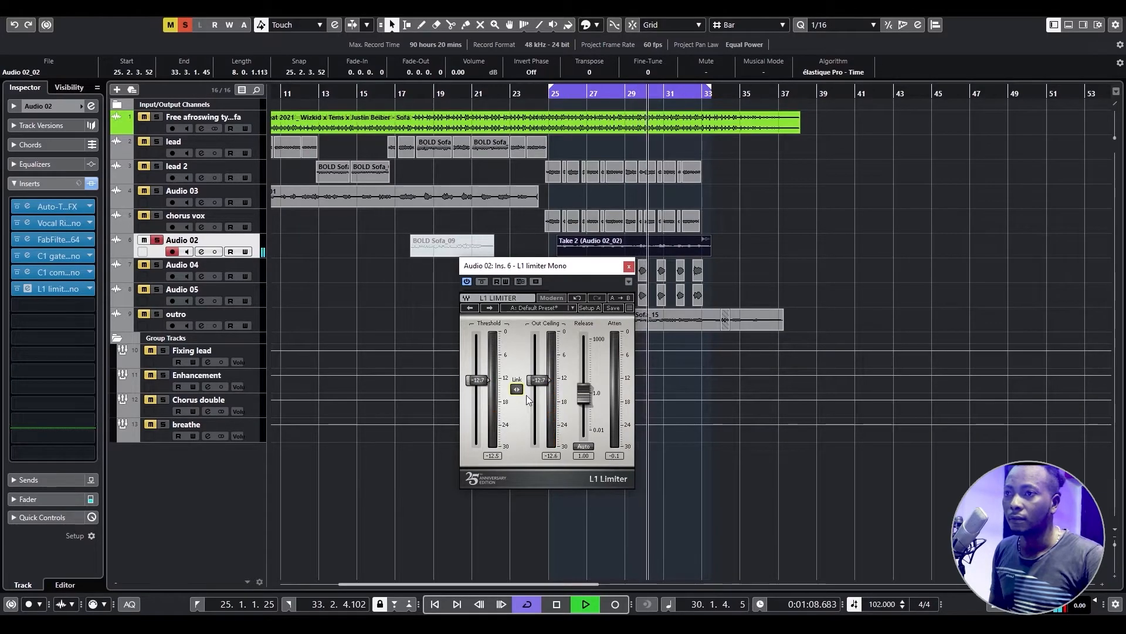
pyautogui.moveTo(517, 389); pyautogui.dragTo(517, 392)
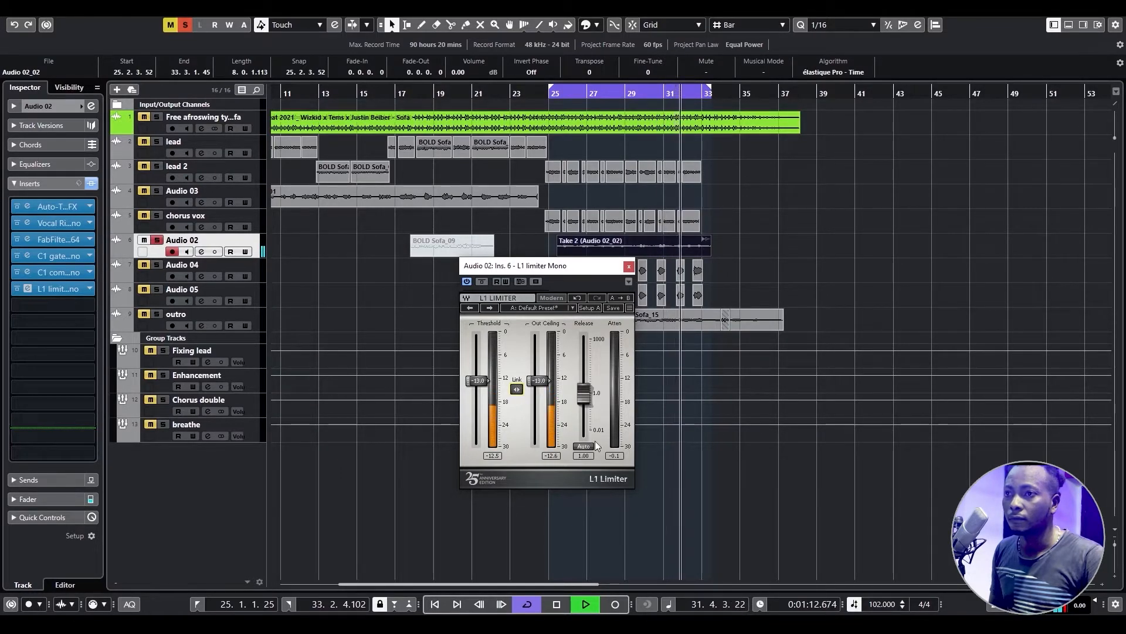
pyautogui.click(612, 456)
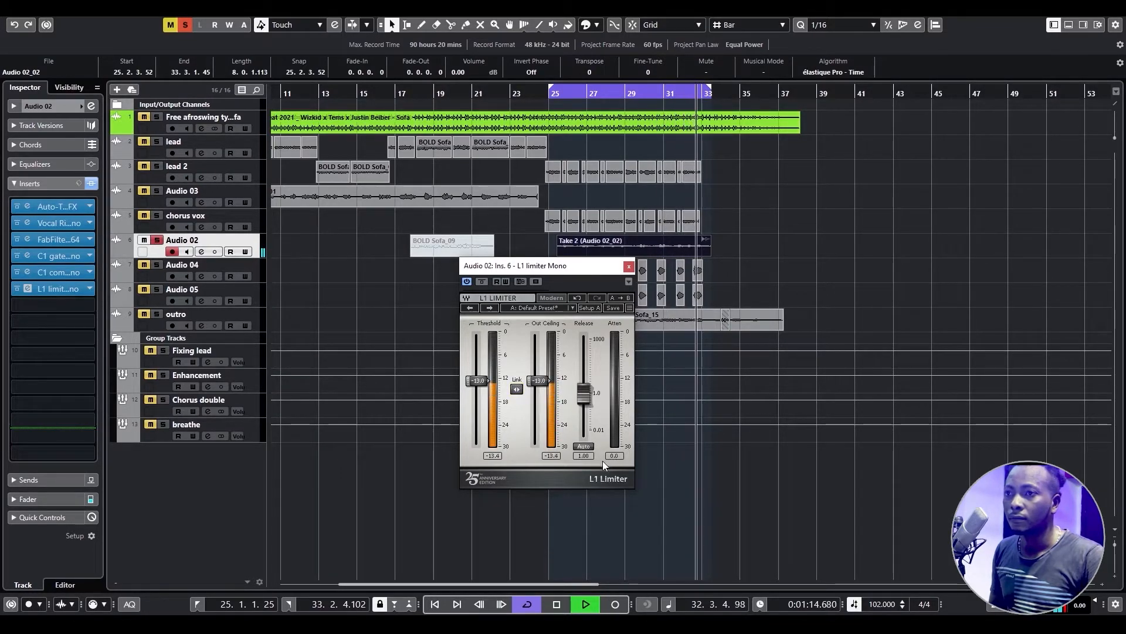
pyautogui.moveTo(517, 389); pyautogui.dragTo(517, 392)
pyautogui.click(615, 456)
pyautogui.moveTo(517, 391); pyautogui.dragTo(517, 392)
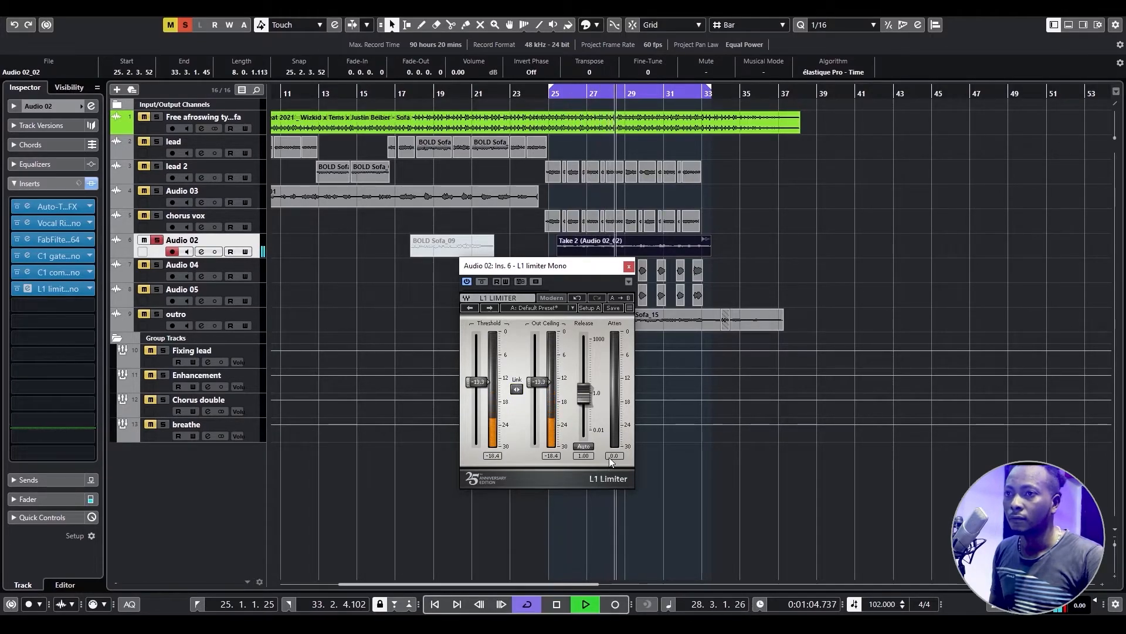
pyautogui.click(629, 267)
pyautogui.press('space')
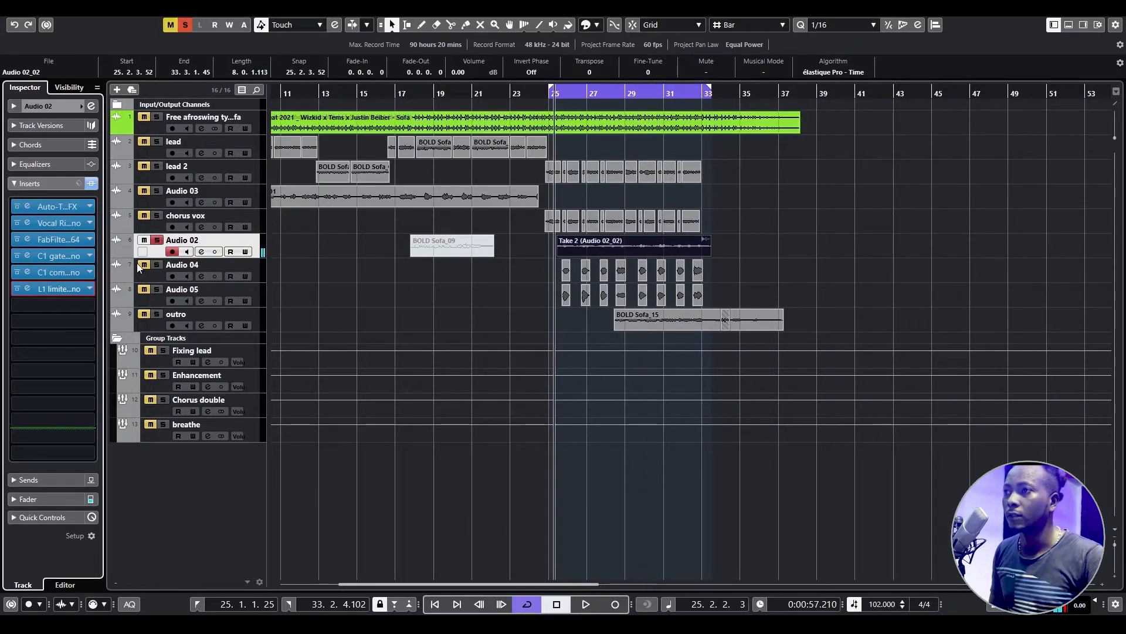
# Solo Audio 04 and Audio 05 together with Audio 02, and rename Audio 02 as banga vocal.
pyautogui.click(140, 266)
pyautogui.click(146, 291)
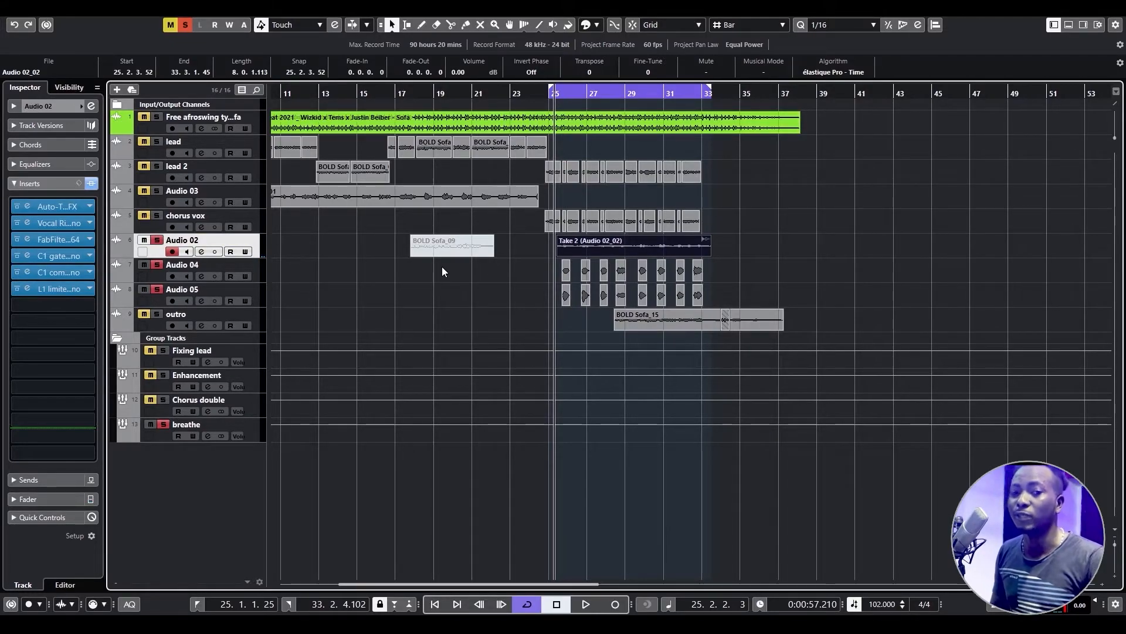
pyautogui.doubleClick(199, 237)
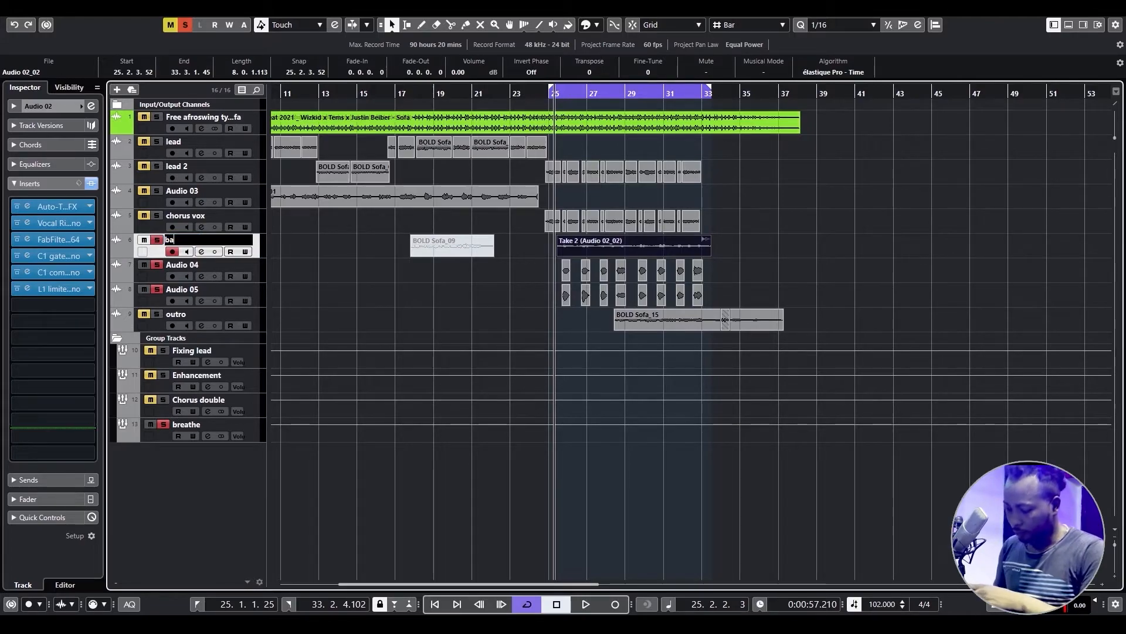
pyautogui.doubleClick(199, 240)
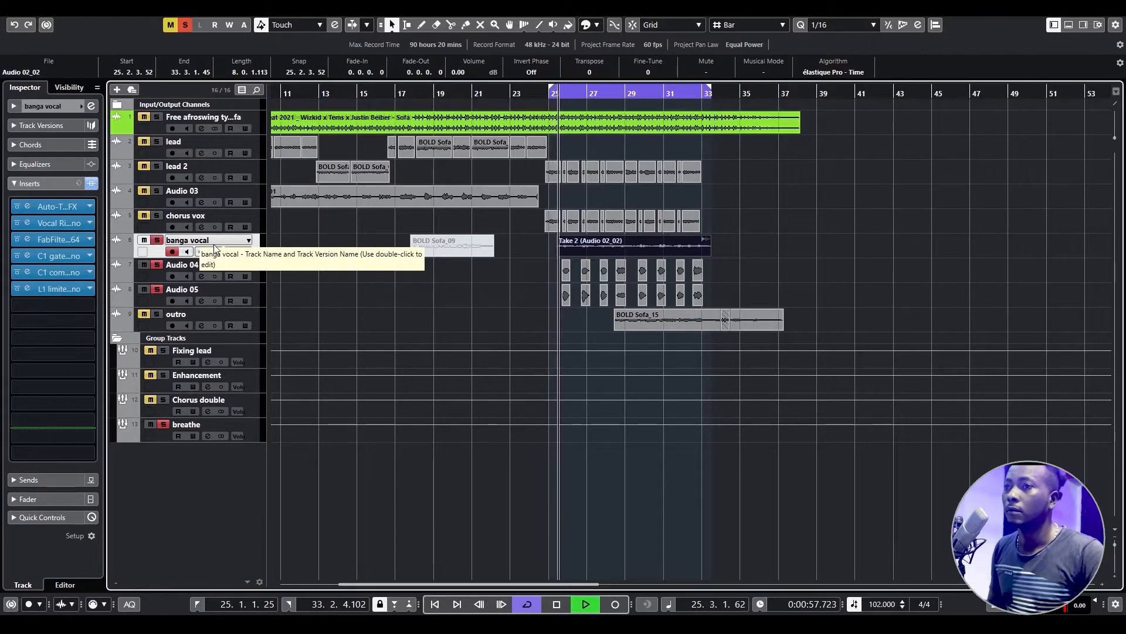
# Add the afroswing beat to the soloed tracks and play the backing vocals against it.
pyautogui.click(141, 117)
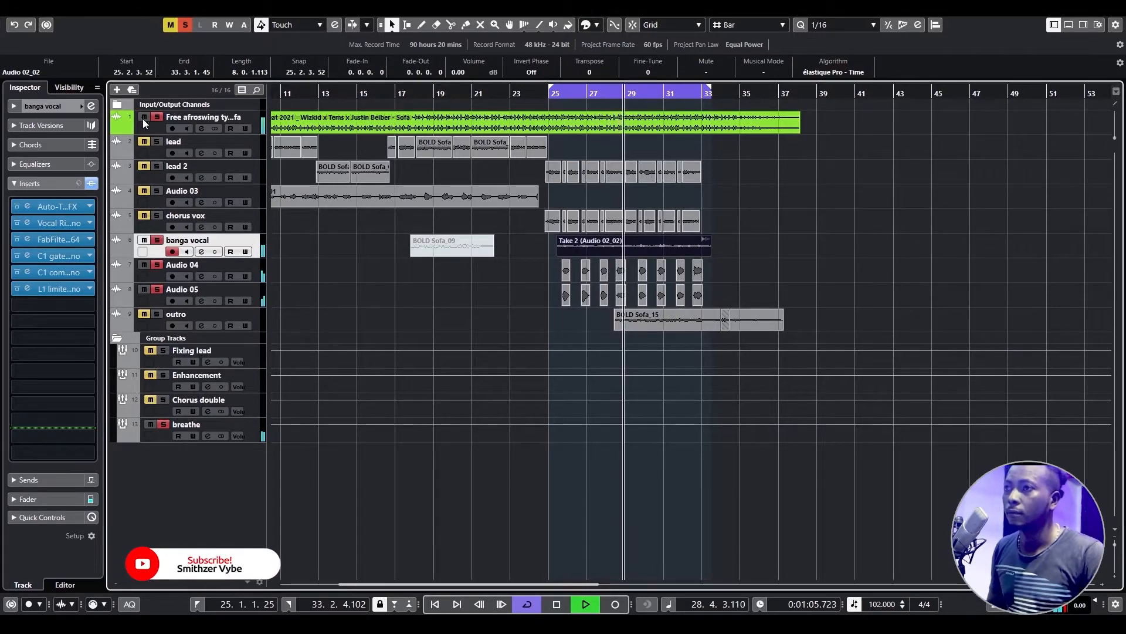
pyautogui.press('space')
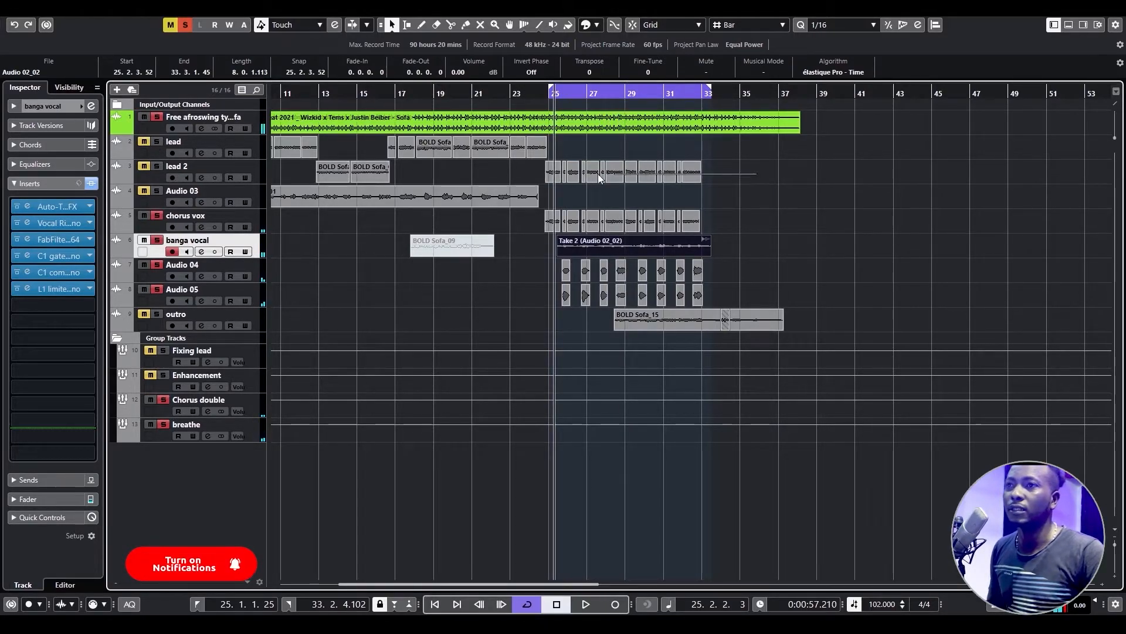
# Move lead 2's chorus clips onto a separate track named chorus lead, and place that track above chorus vox.
pyautogui.moveTo(548, 172); pyautogui.dragTo(646, 460)
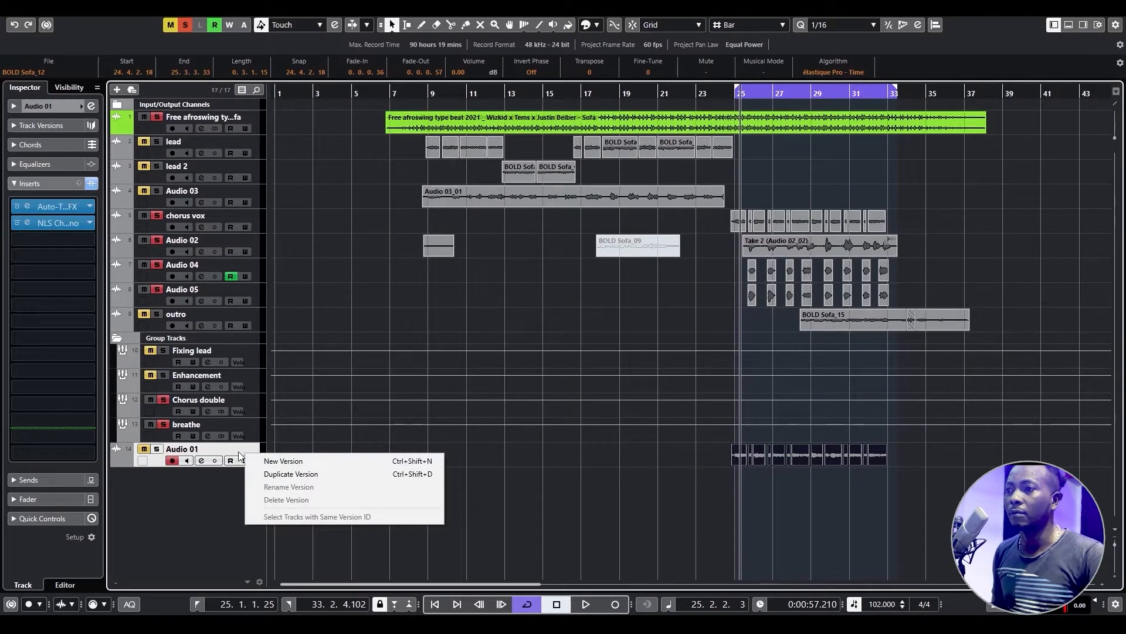
pyautogui.click(231, 446)
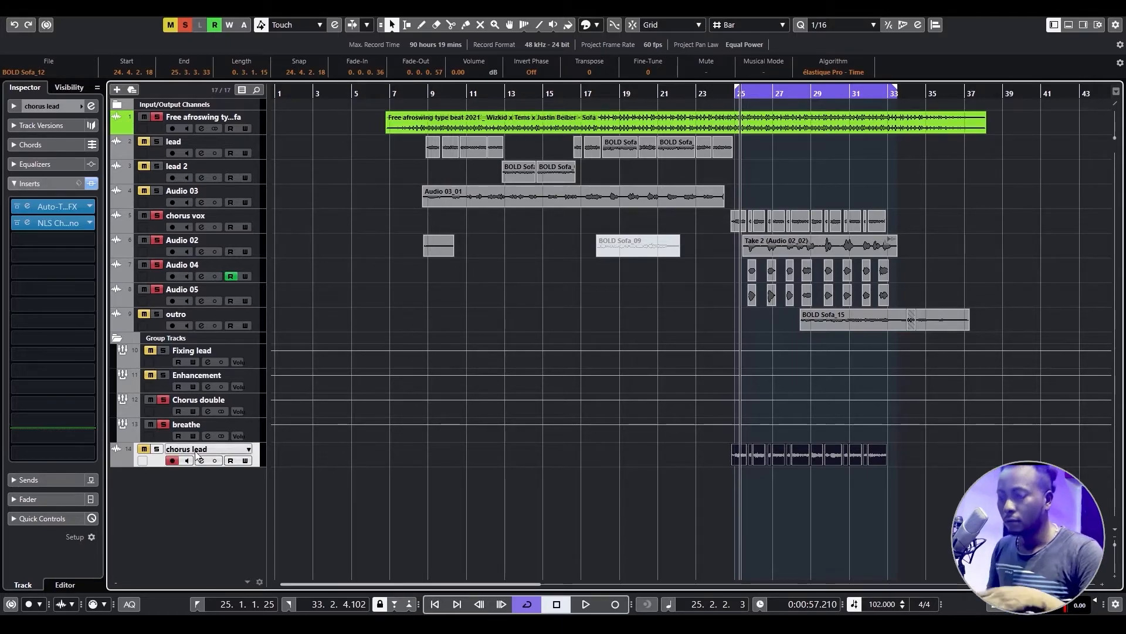
pyautogui.moveTo(226, 262); pyautogui.dragTo(227, 226)
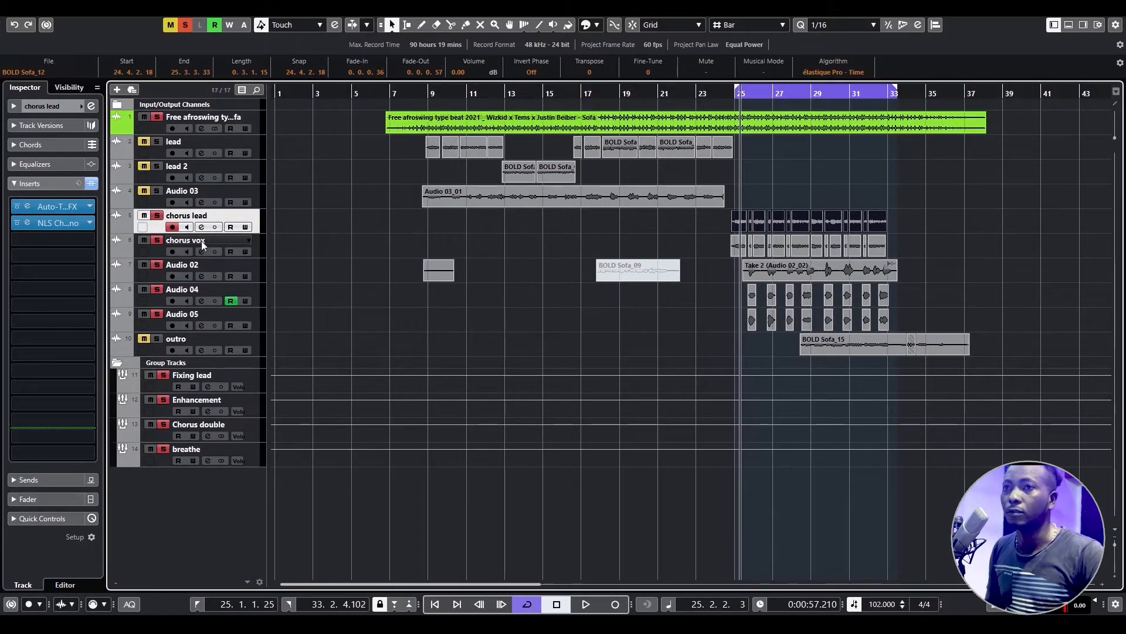
# Rename the chorus vox track as Doubled horus vox, removing the stray leading c.
pyautogui.click(174, 245)
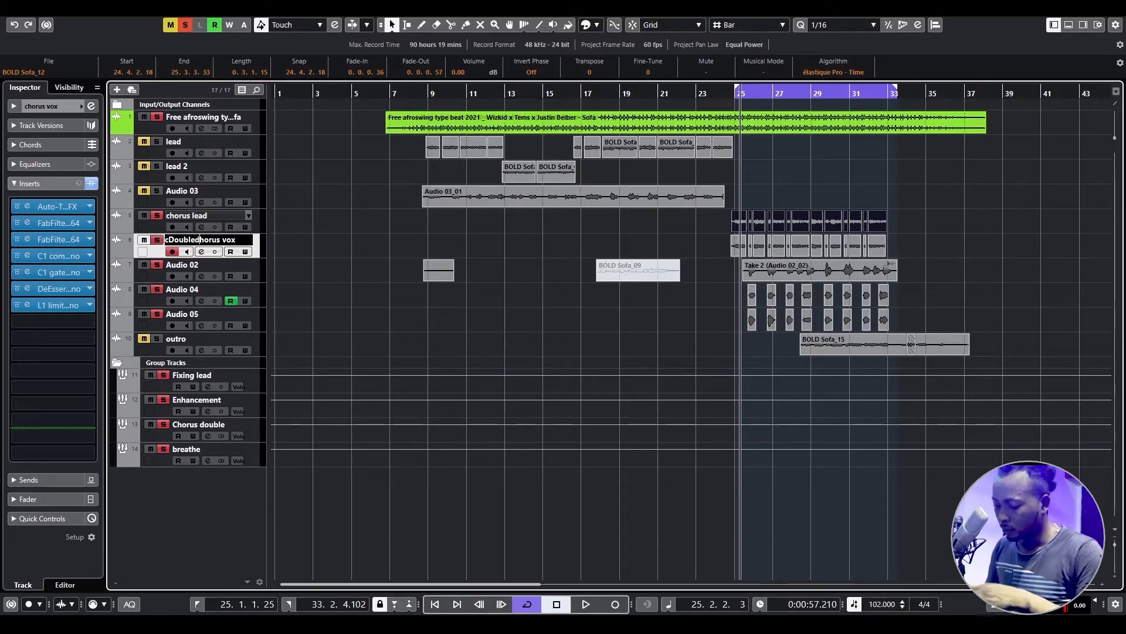
pyautogui.press('space')
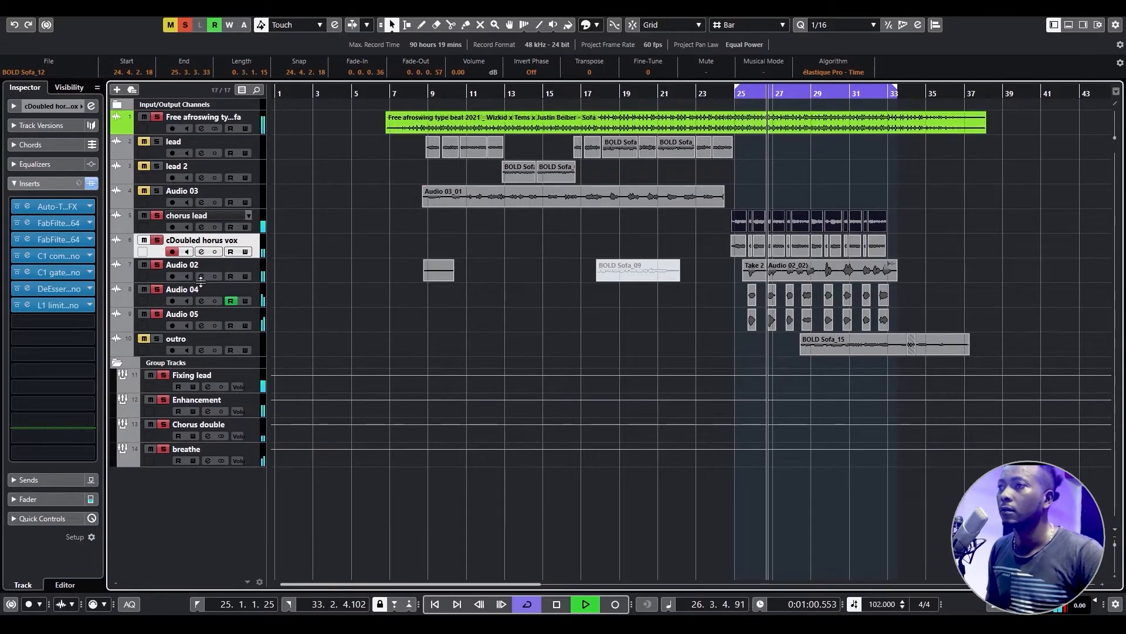
pyautogui.doubleClick(171, 241)
pyautogui.click(172, 240)
pyautogui.press('BackSpace')
pyautogui.press('Return')
# Take chorus lead out of the soloed playback and select the breathe group track.
pyautogui.click(146, 215)
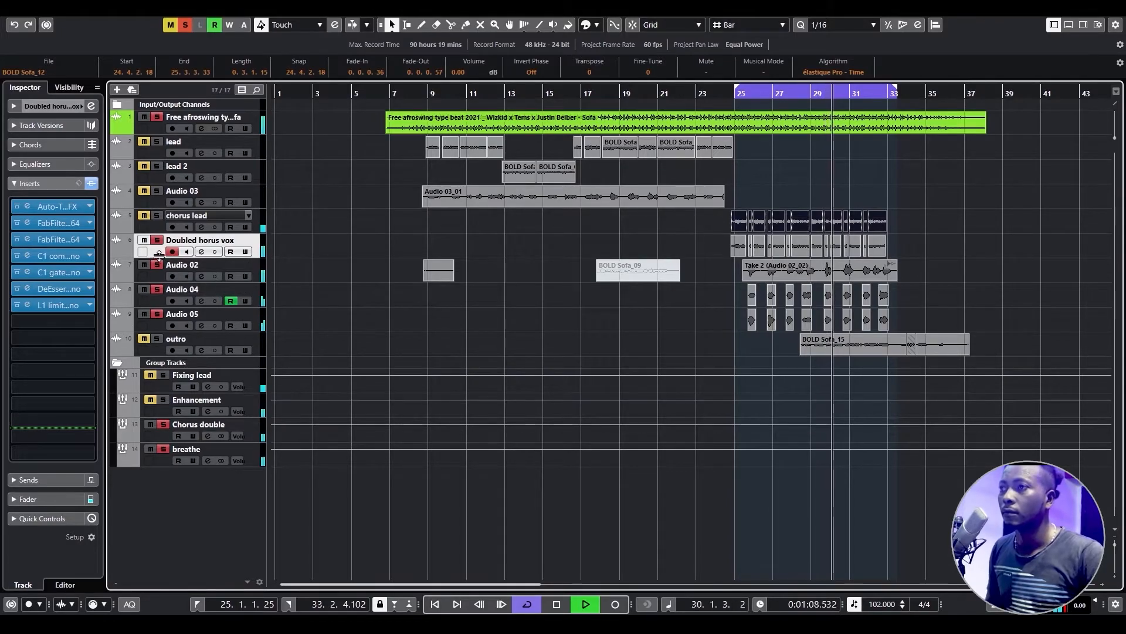
pyautogui.click(248, 444)
pyautogui.press('space')
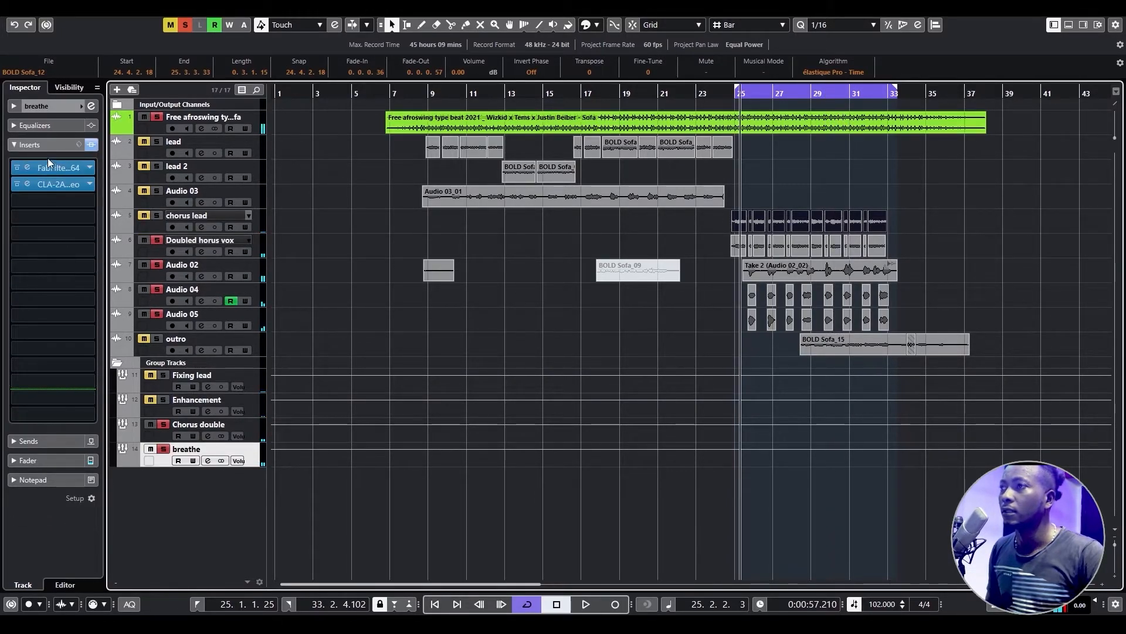
# Raise the gain of the breathe group's CLA-2A compressor to about 37 during playback, and solo chorus lead again.
pyautogui.click(28, 184)
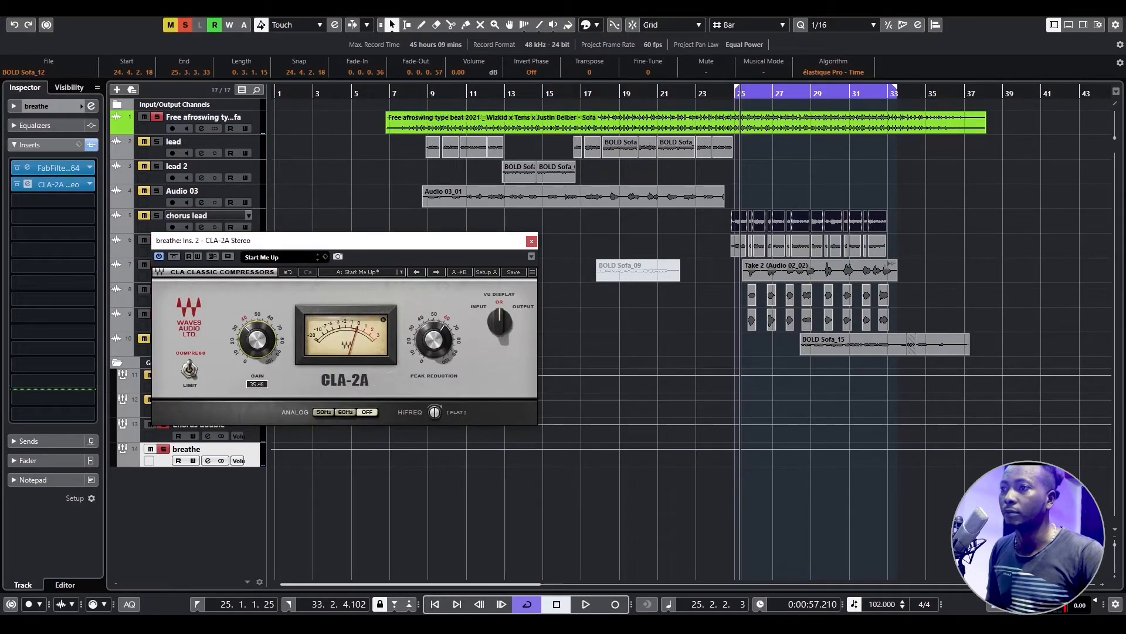
pyautogui.press('space')
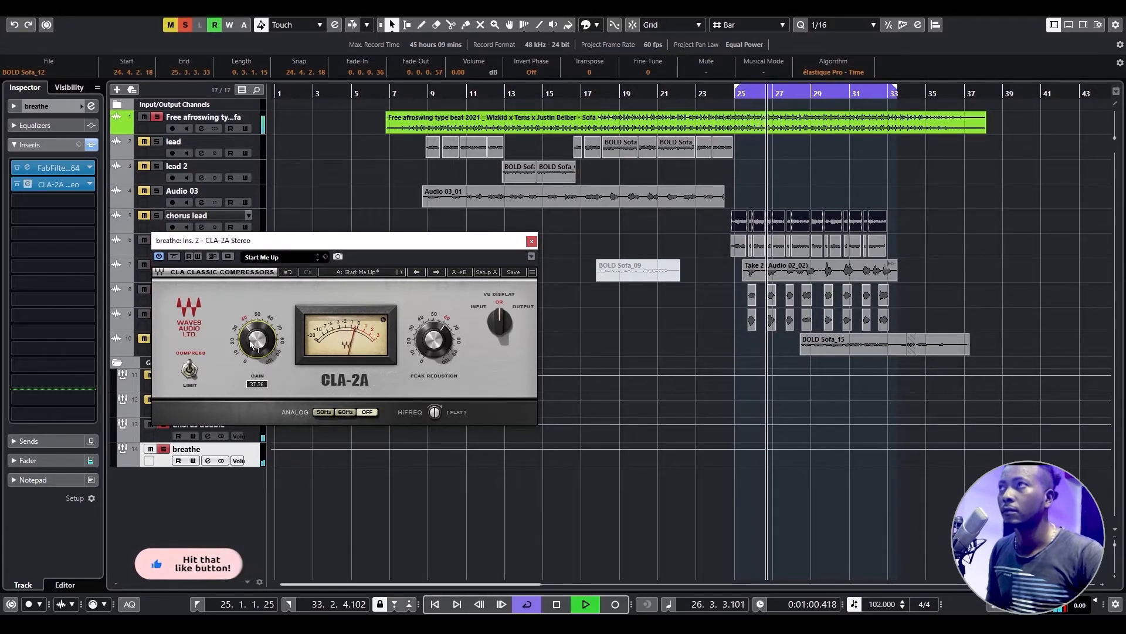
pyautogui.moveTo(254, 347); pyautogui.dragTo(252, 345)
pyautogui.click(532, 241)
pyautogui.press('space')
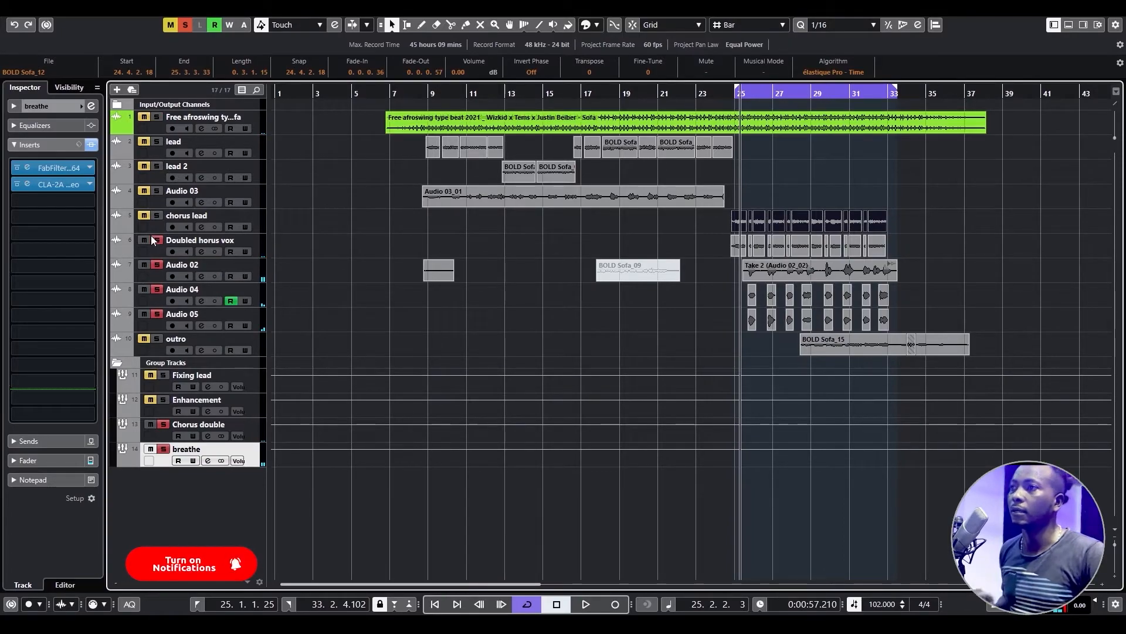
pyautogui.click(141, 218)
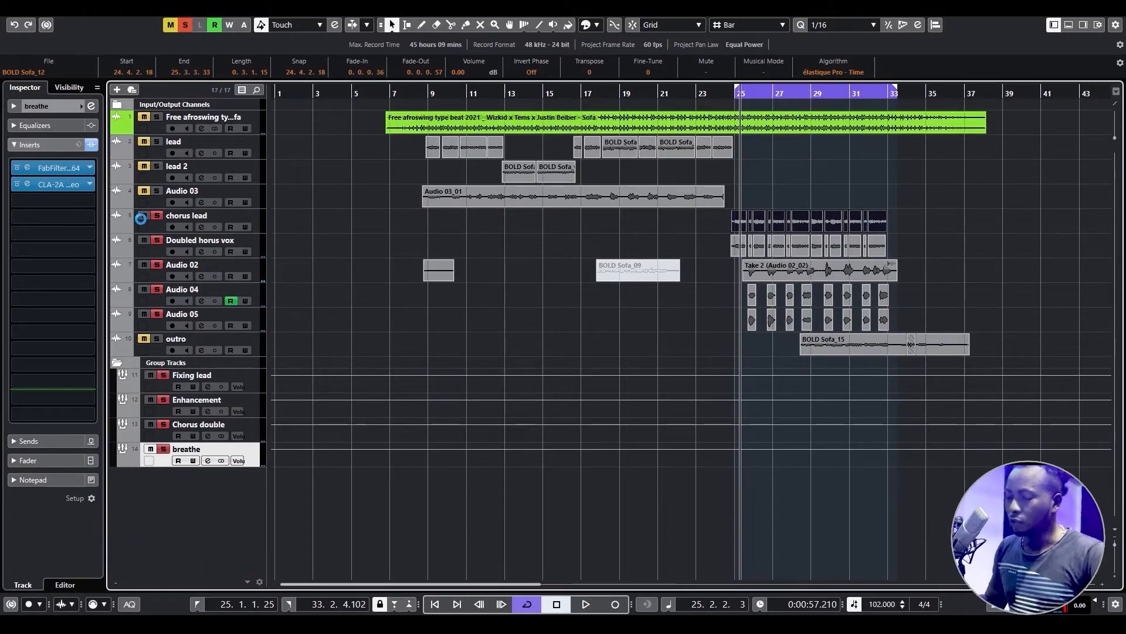
# Delete the two stray clips before the Take 2 clip on Audio 02 and clear the selection.
pyautogui.press('g')
pyautogui.press('g')
pyautogui.moveTo(324, 258); pyautogui.dragTo(444, 267)
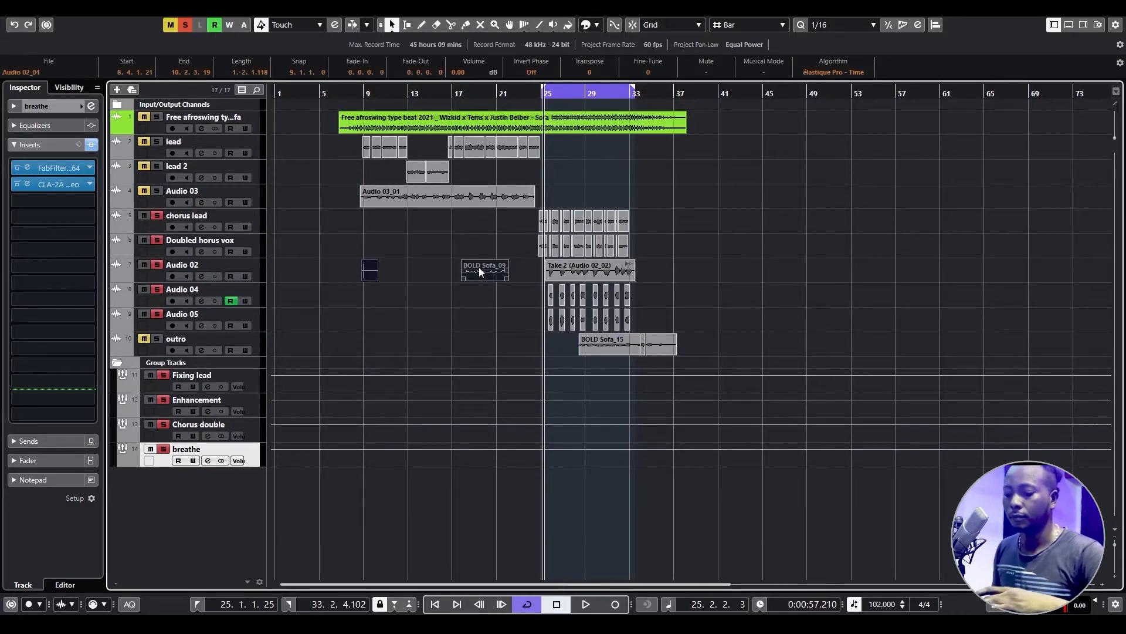
pyautogui.press('Delete')
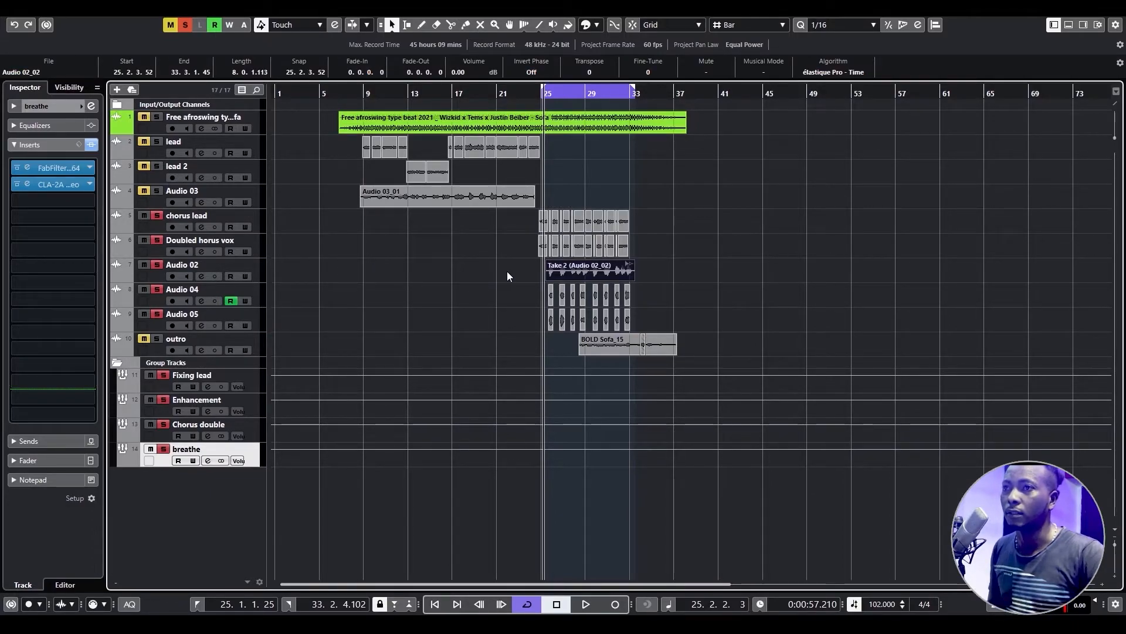
pyautogui.click(507, 276)
# Play the chorus with its lead, doubled and backing vocals soloed, and check Audio 02's Take 2 clip against them.
pyautogui.press('h')
pyautogui.press('h')
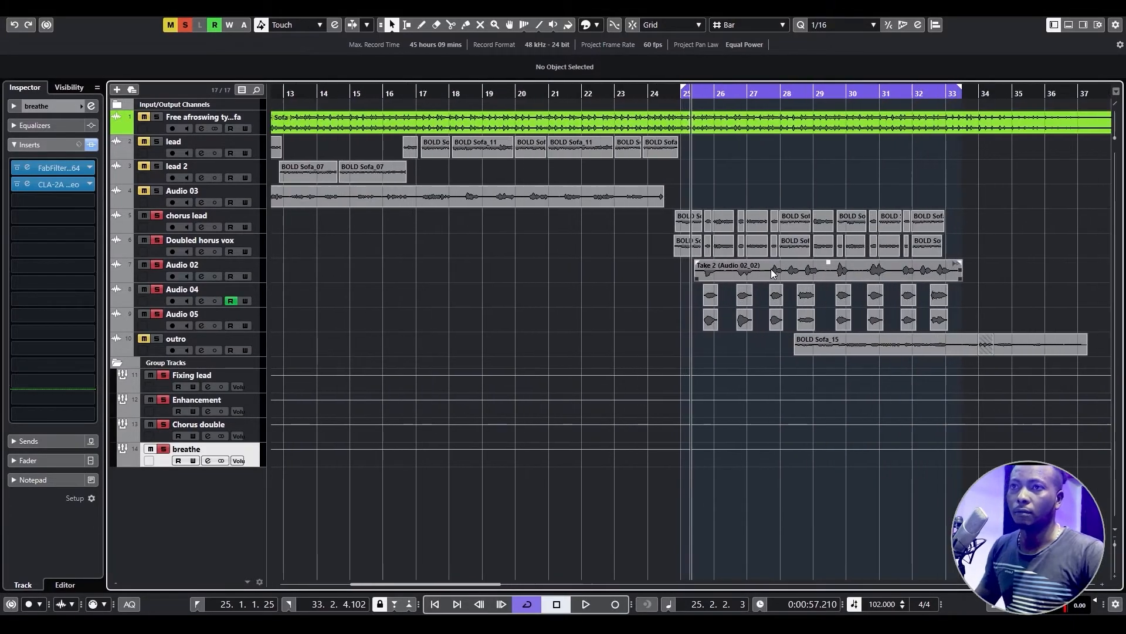
pyautogui.press('h')
pyautogui.press('space')
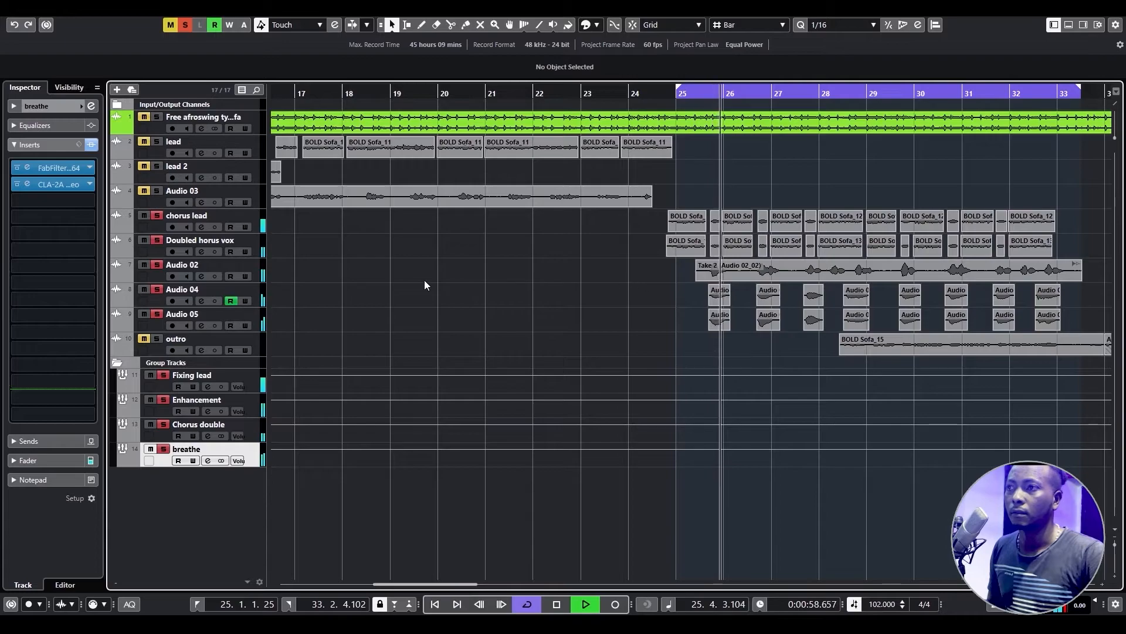
pyautogui.click(772, 267)
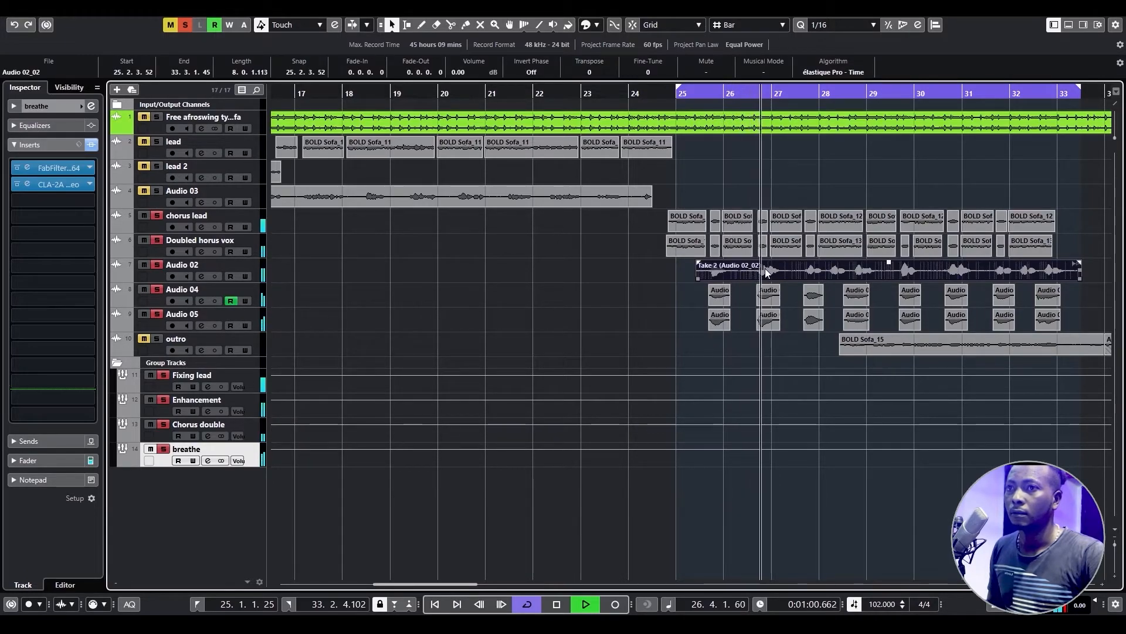
pyautogui.press('g')
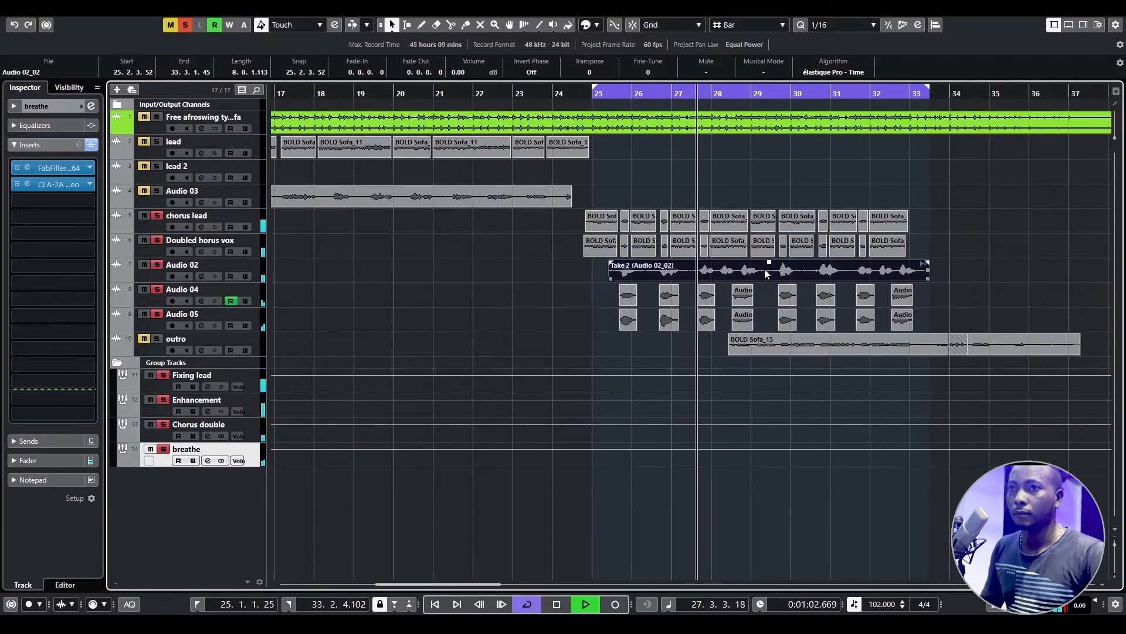
pyautogui.press('g')
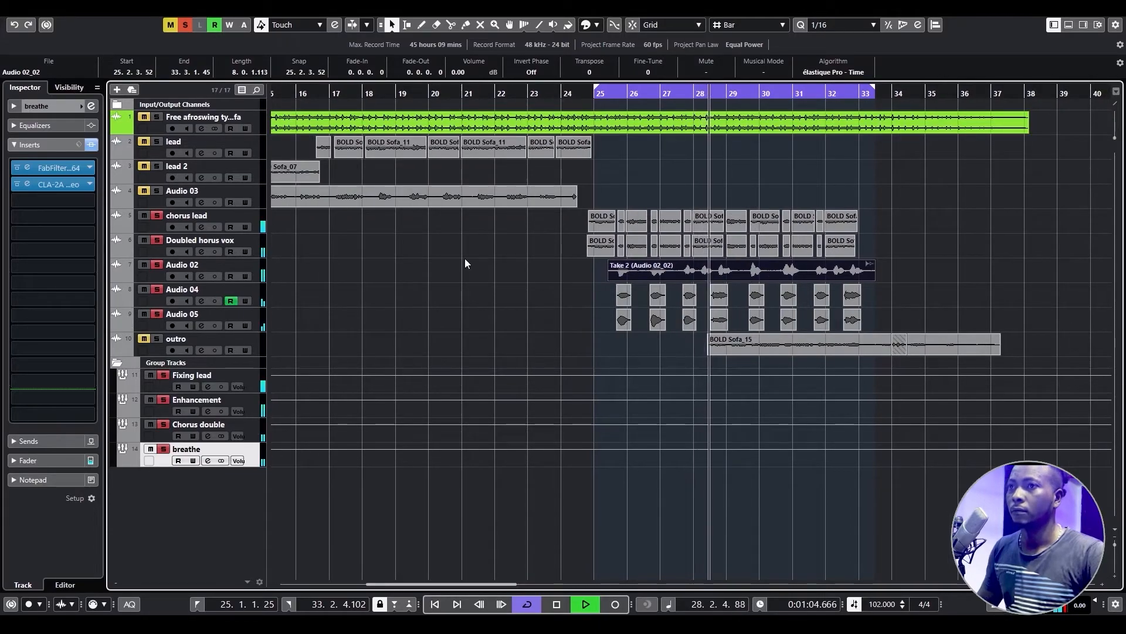
# Lower the offline-processing gain of Audio 02's Take 2 clip to -10 dB.
pyautogui.click(218, 269)
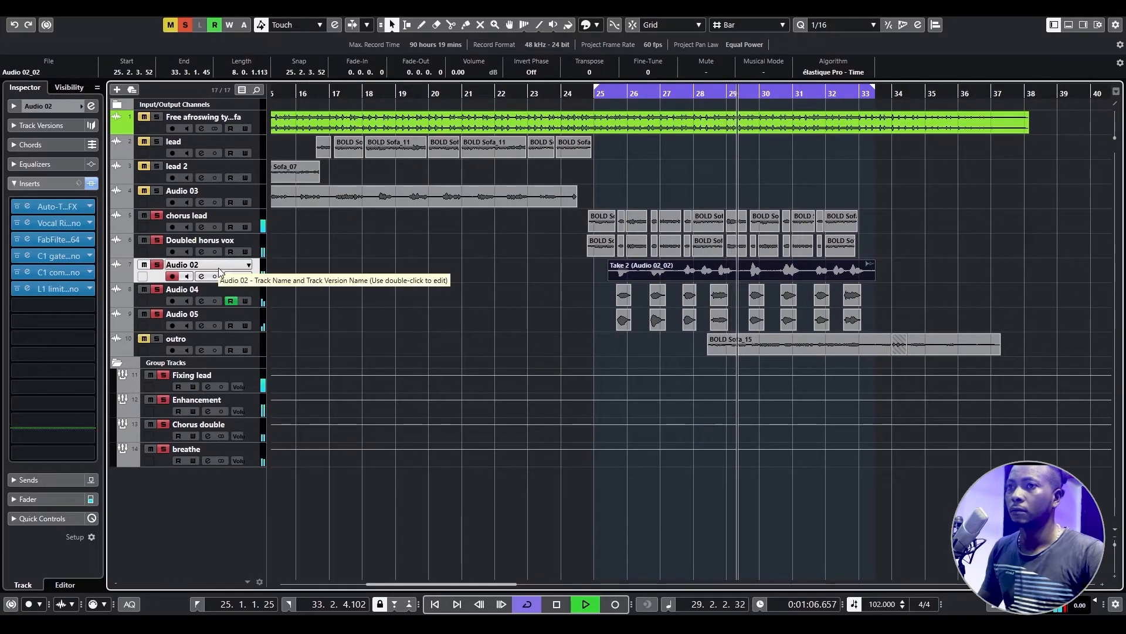
pyautogui.press('F7')
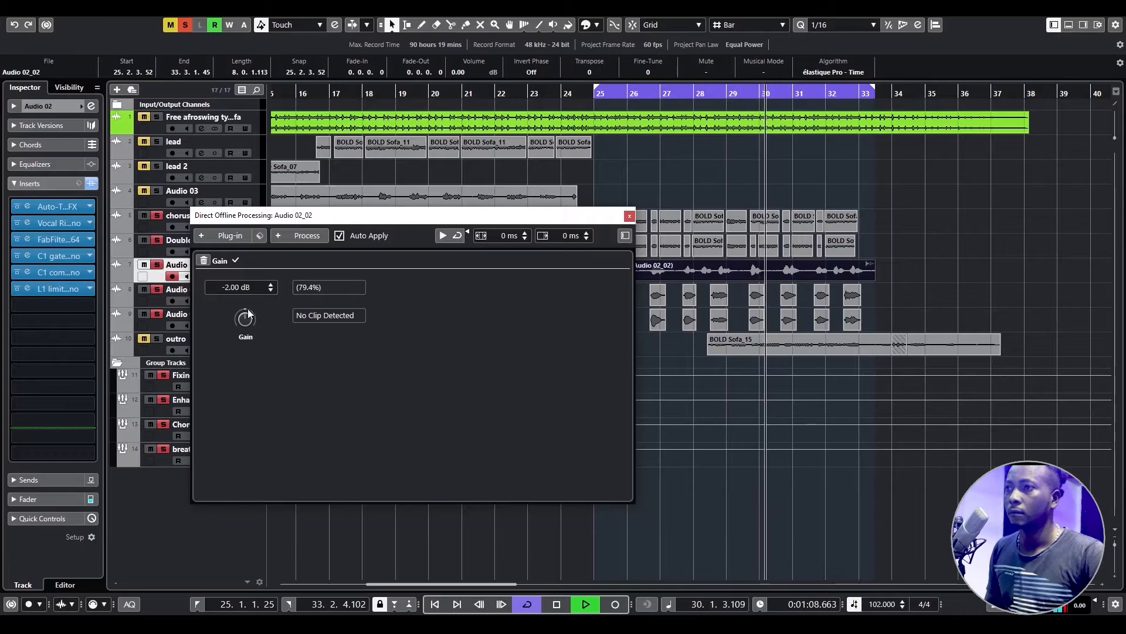
pyautogui.moveTo(248, 313); pyautogui.dragTo(250, 329)
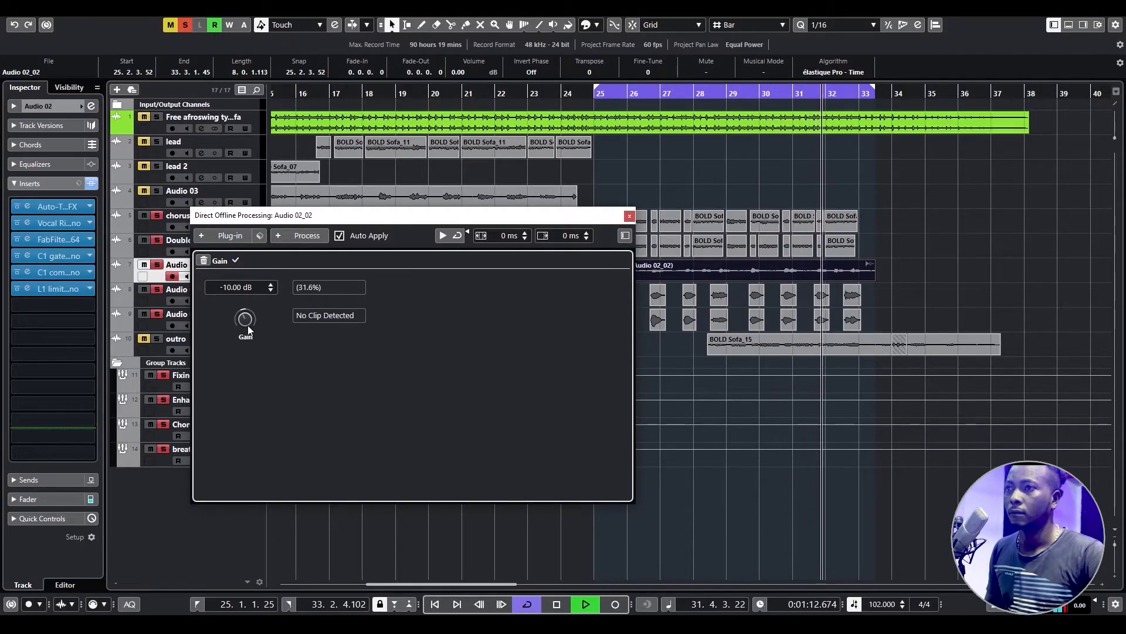
pyautogui.click(629, 216)
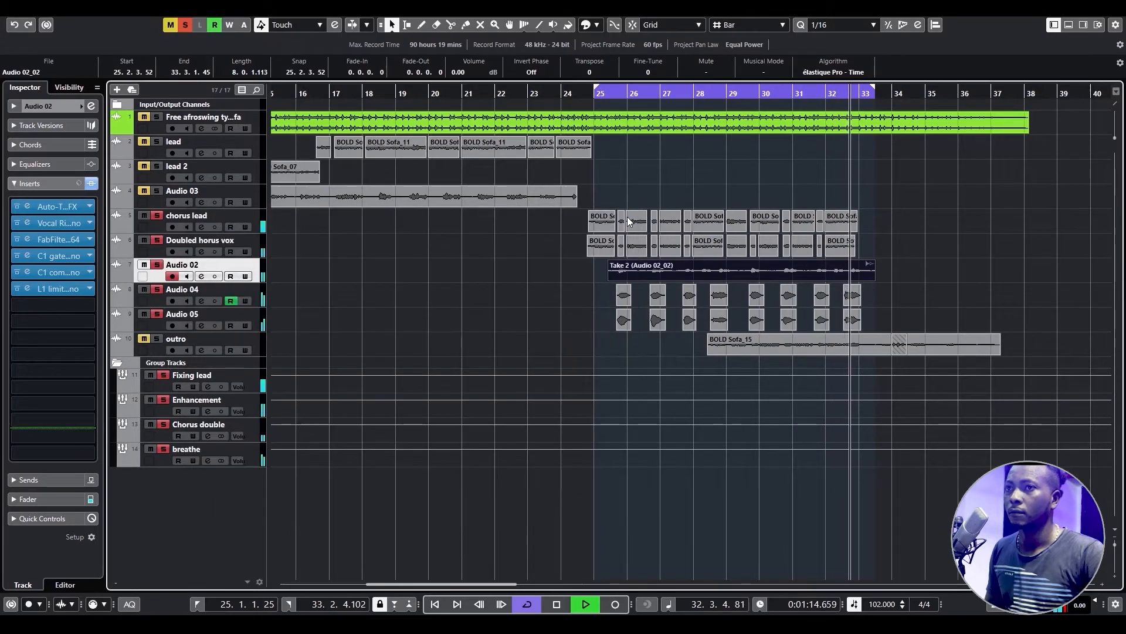
# Replay the chorus, add the beat track to the soloed playback, and extend the loop's start back to about bar 7.
pyautogui.press('g')
pyautogui.press('space')
pyautogui.press('space')
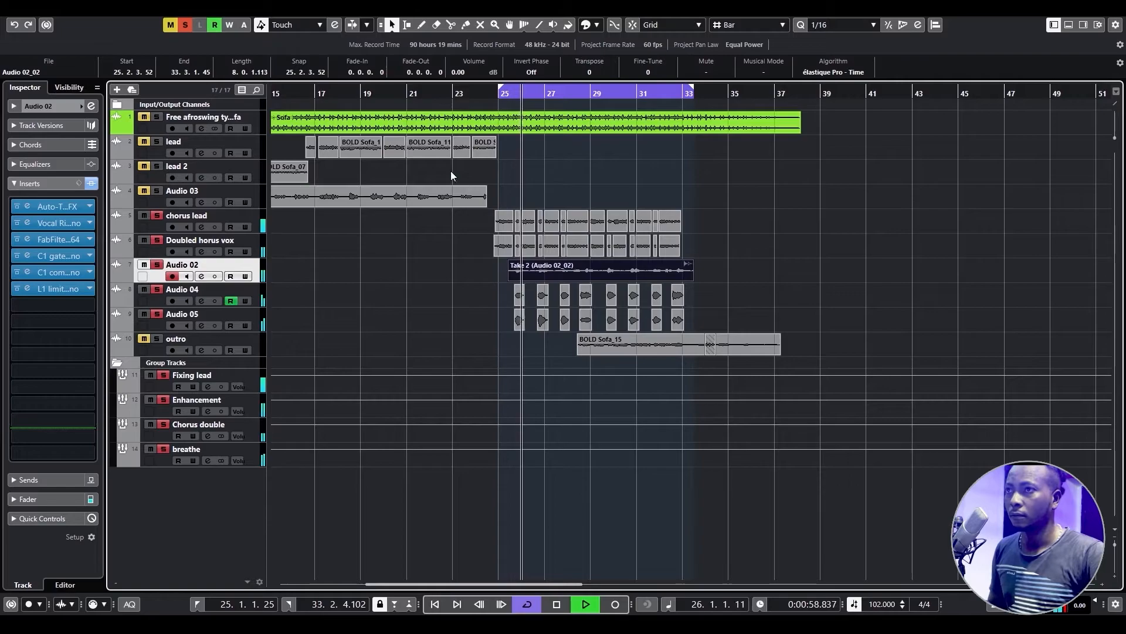
pyautogui.click(146, 118)
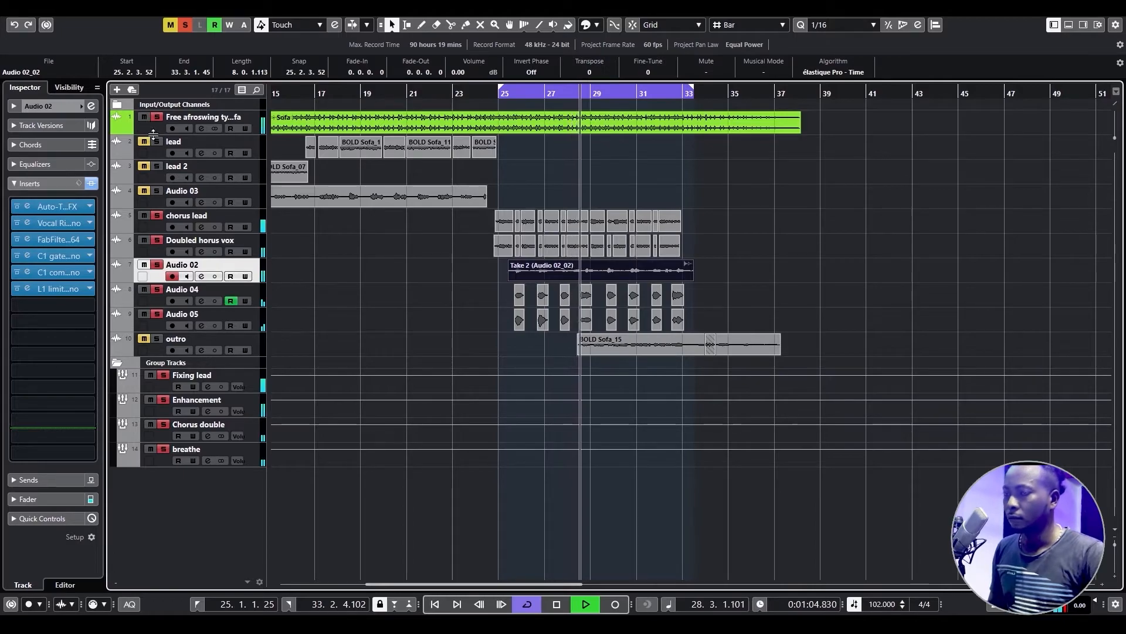
pyautogui.press('g')
pyautogui.press('g')
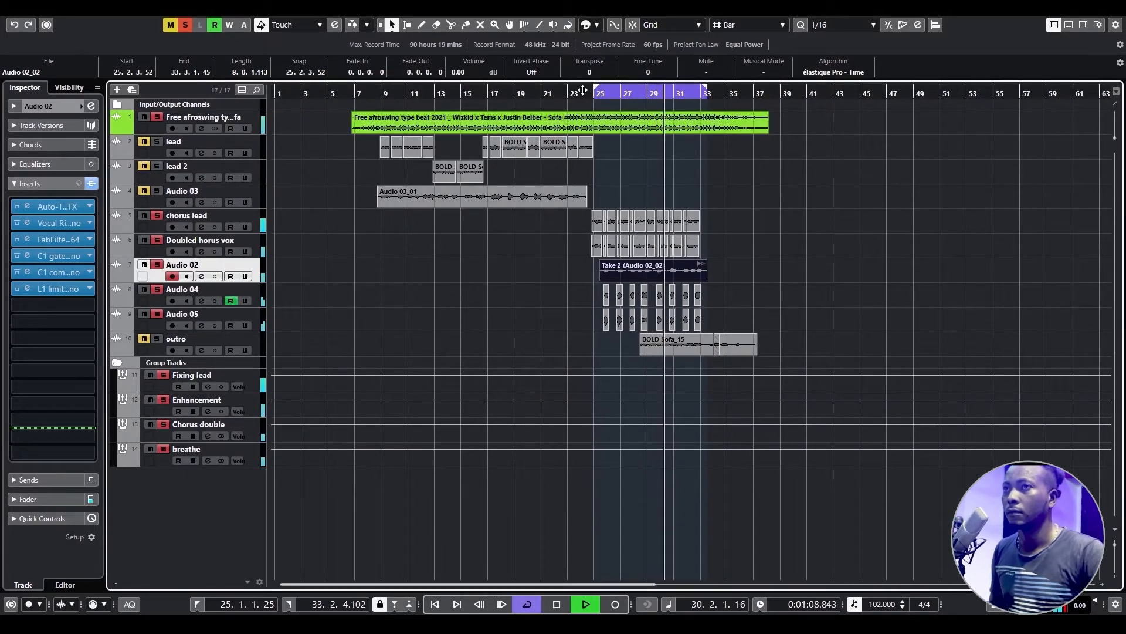
pyautogui.moveTo(588, 92); pyautogui.dragTo(553, 94)
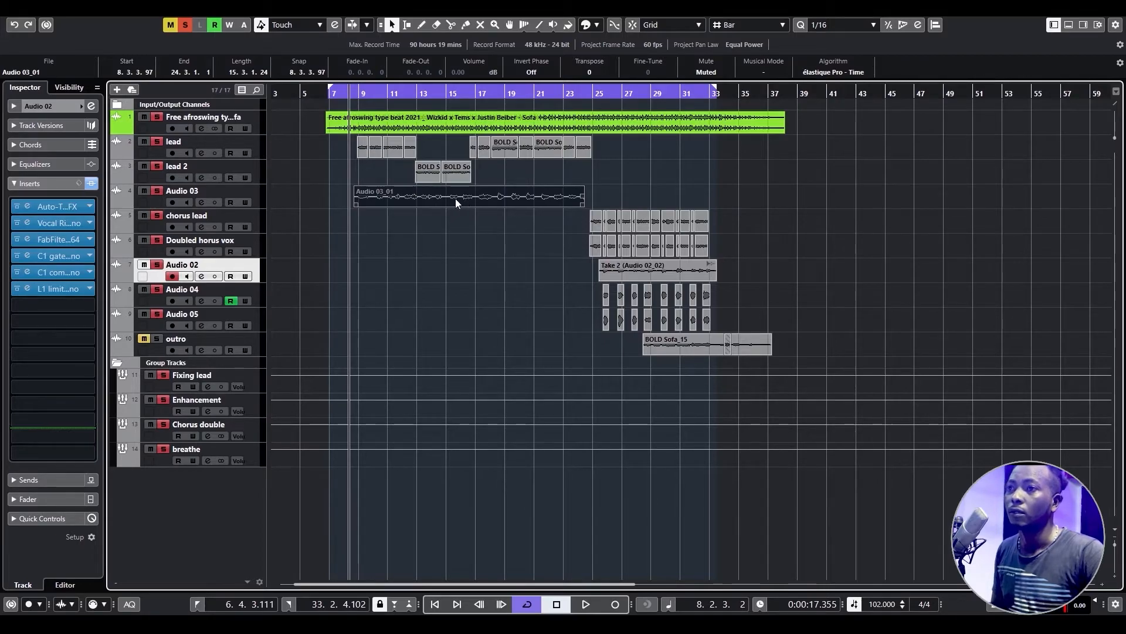
# Move the Audio 03_01 clip onto the Doubled horus vox track, unmute it and audition it there.
pyautogui.moveTo(456, 199); pyautogui.dragTo(449, 237)
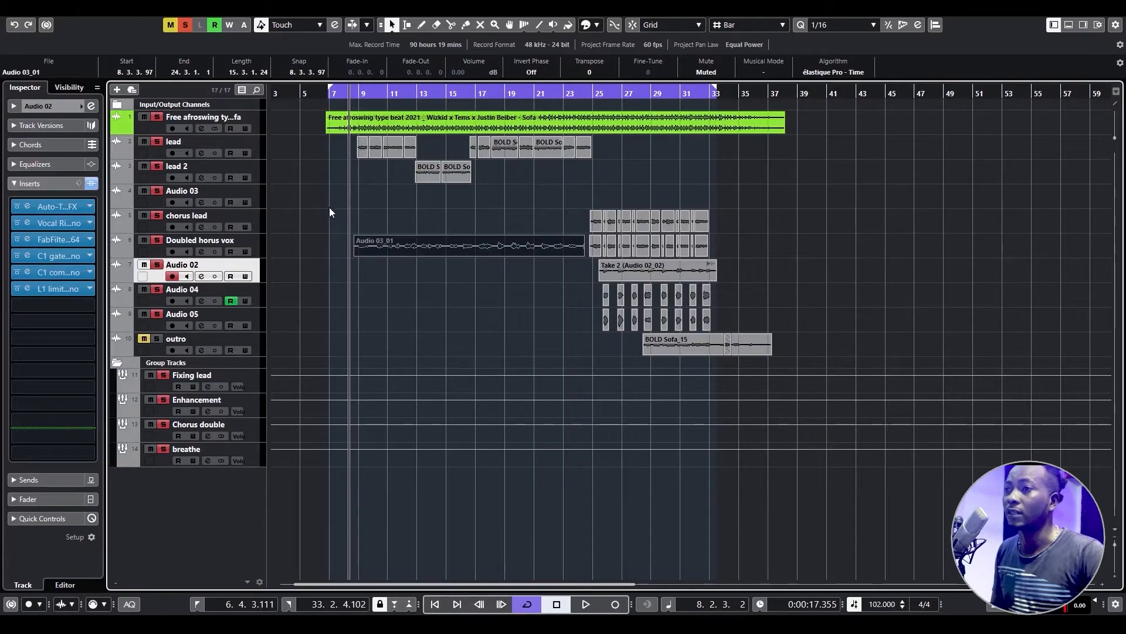
pyautogui.press('space')
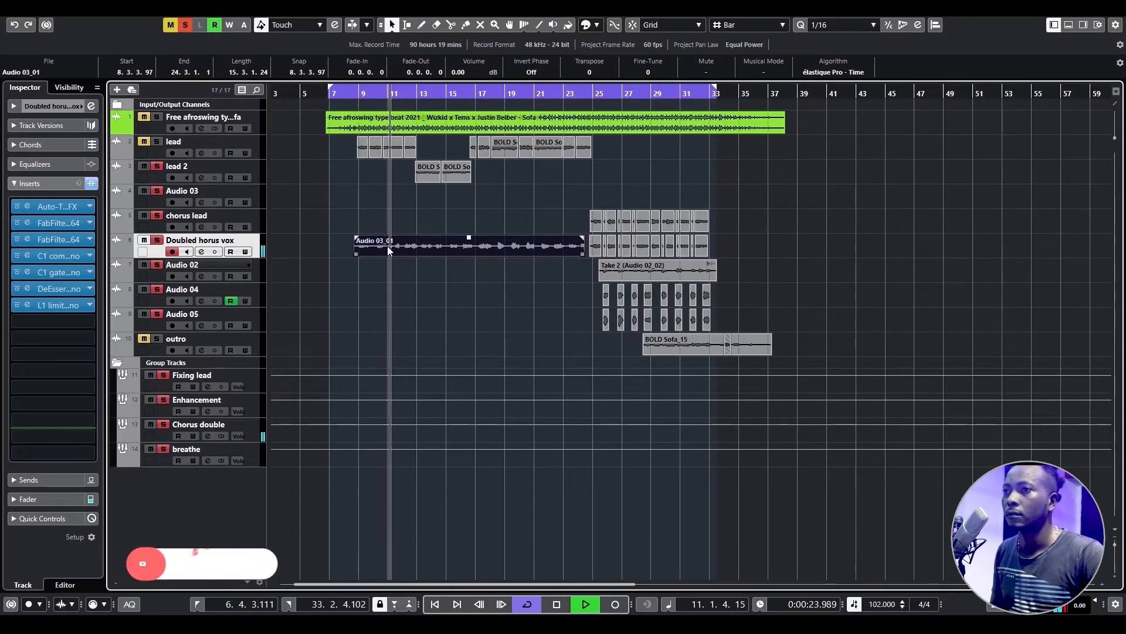
pyautogui.press('space')
# Move the Audio 03_01 clip to a new track of its own, place that track directly below lead 2, and solo it.
pyautogui.moveTo(388, 250); pyautogui.dragTo(385, 479)
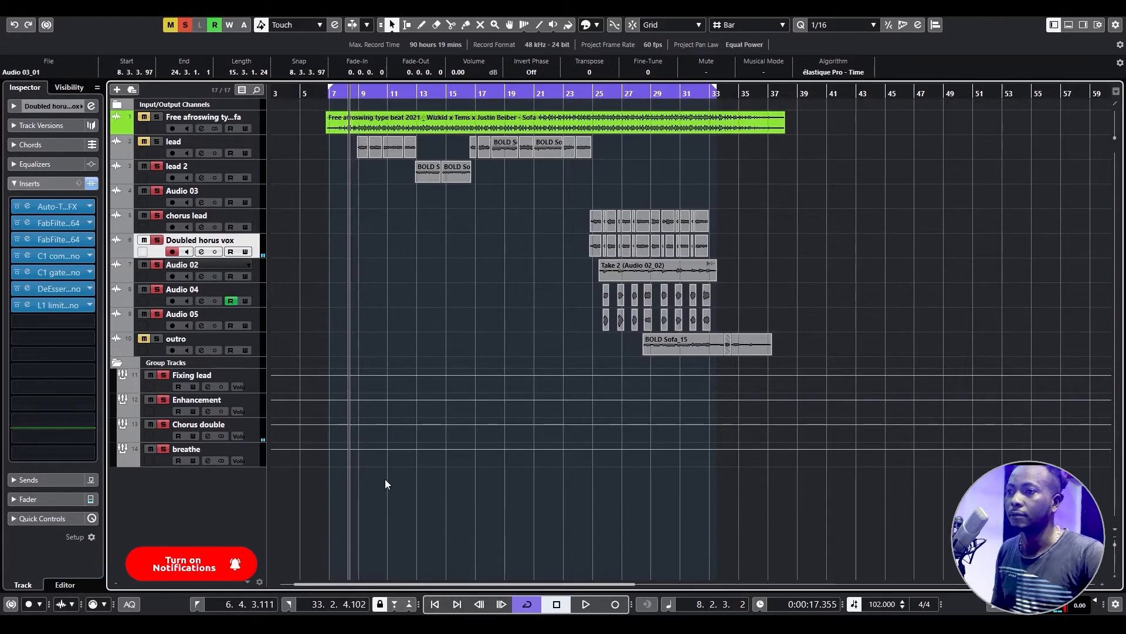
pyautogui.moveTo(256, 481); pyautogui.dragTo(259, 339)
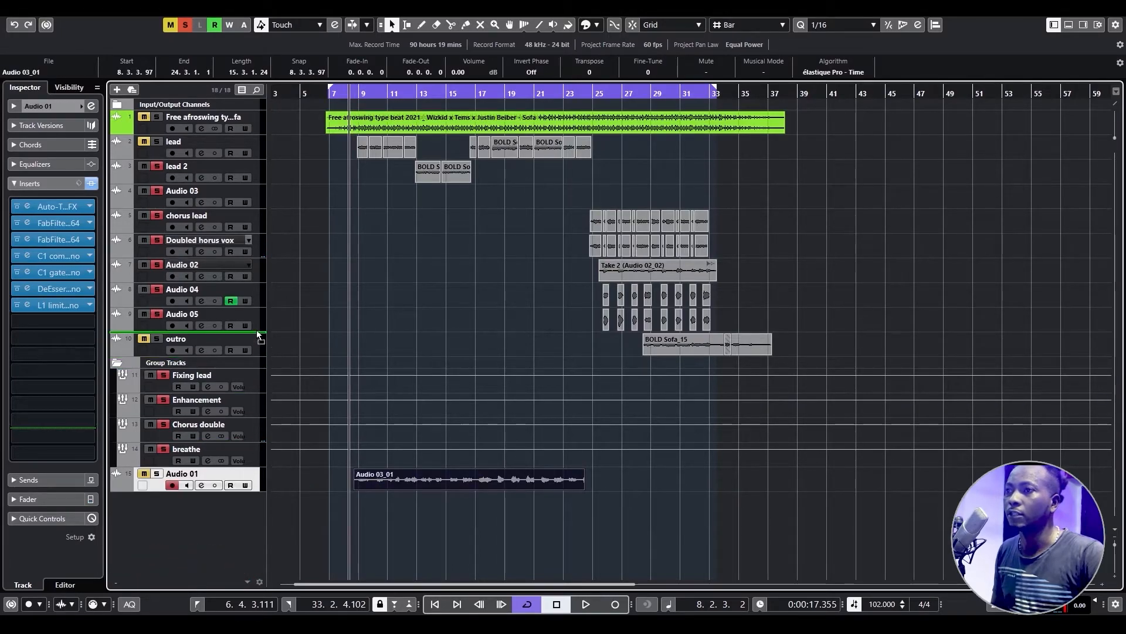
pyautogui.moveTo(250, 233); pyautogui.dragTo(249, 185)
pyautogui.click(141, 191)
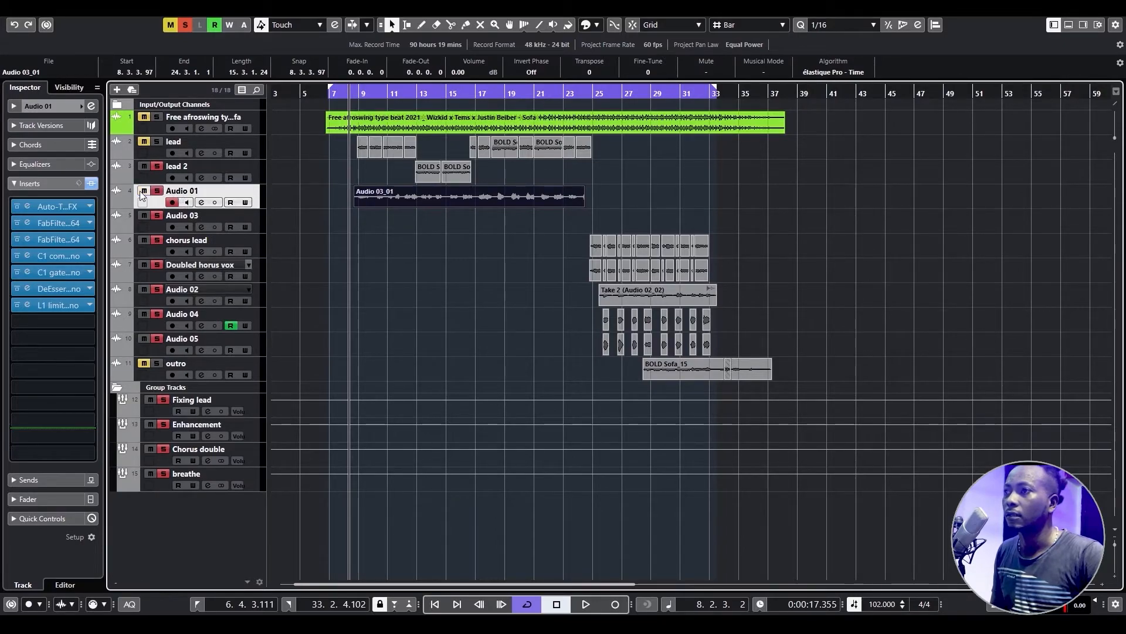
pyautogui.click(155, 190)
pyautogui.click(168, 202)
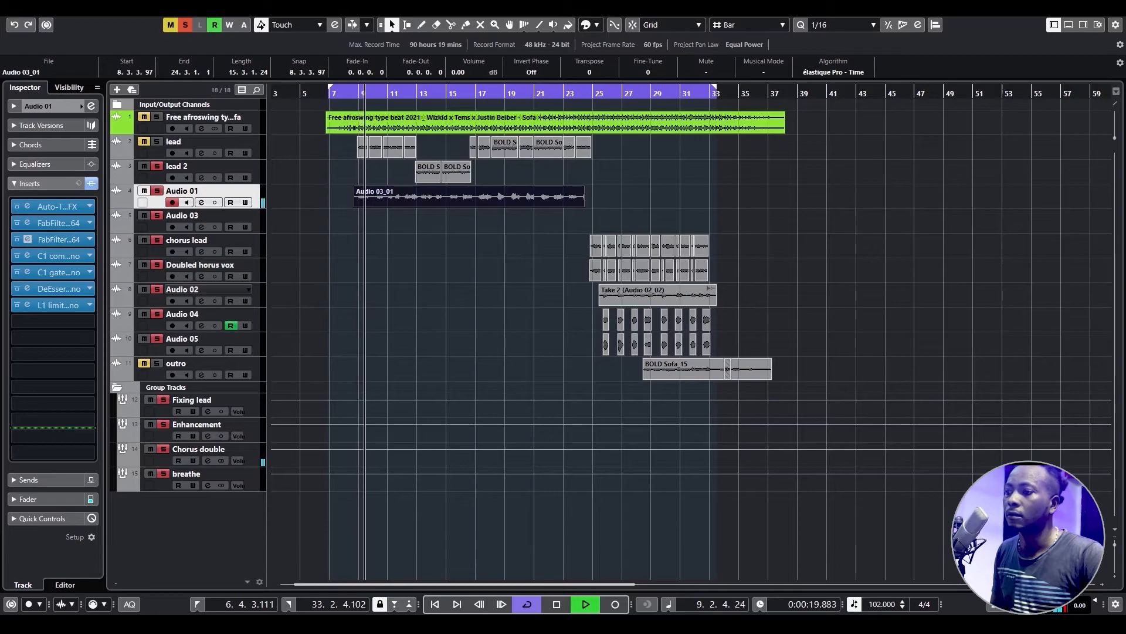
# In Audio 01's second FabFilter equalizer, disable the high-frequency band and move the upper-mid dip slightly higher and deeper.
pyautogui.click(27, 238)
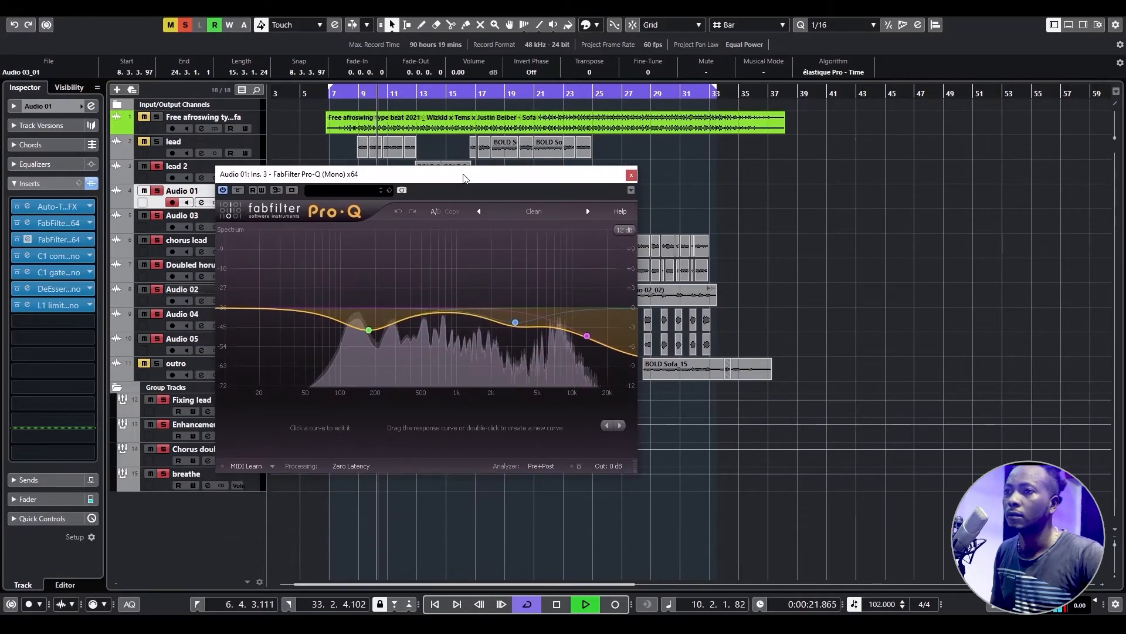
pyautogui.rightClick(587, 335)
pyautogui.click(590, 340)
pyautogui.moveTo(515, 322); pyautogui.dragTo(522, 325)
# Add a low-cut band at about 104 Hz to Audio 01's equalizer, take lead 2 out of the soloed playback, and stop playback.
pyautogui.doubleClick(290, 316)
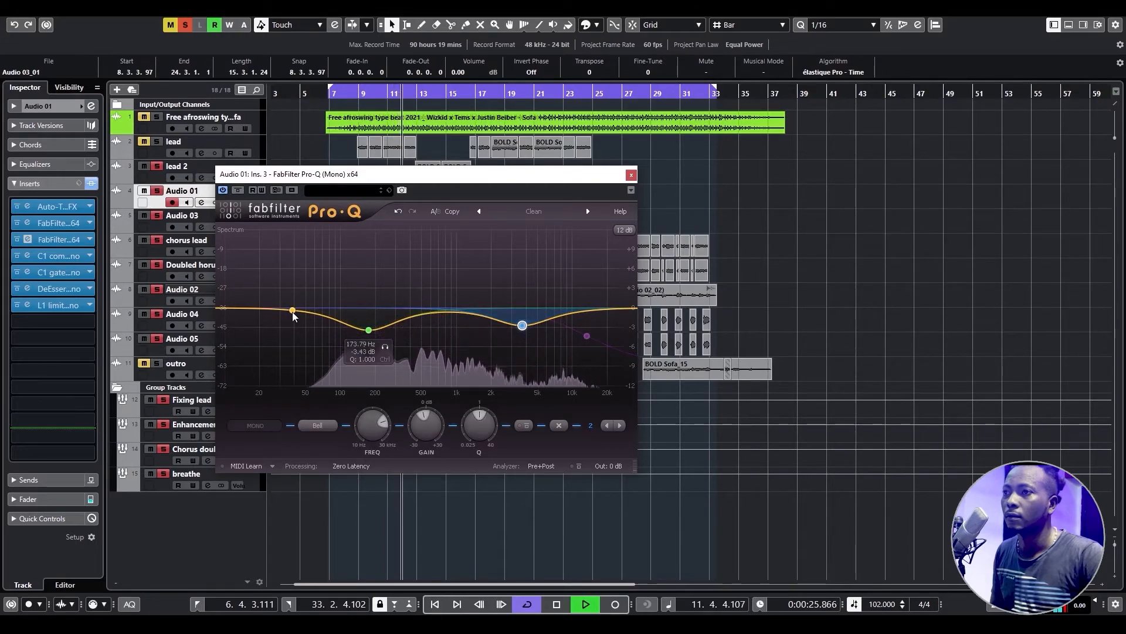
pyautogui.rightClick(290, 317)
pyautogui.moveTo(333, 344)
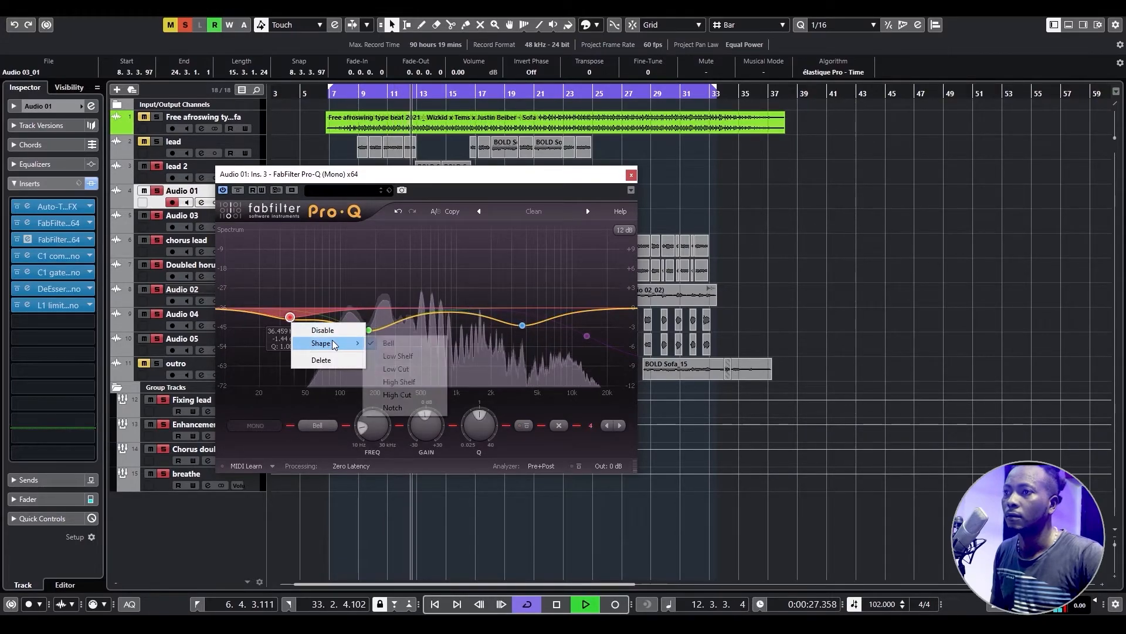
pyautogui.click(396, 368)
pyautogui.moveTo(290, 307); pyautogui.dragTo(342, 306)
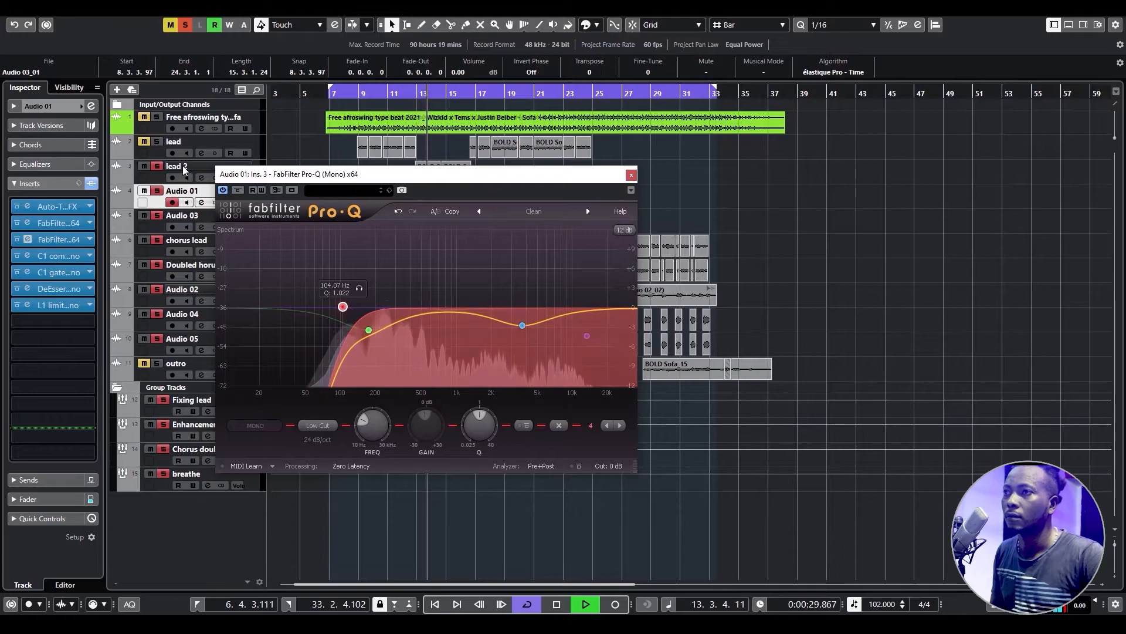
pyautogui.click(143, 167)
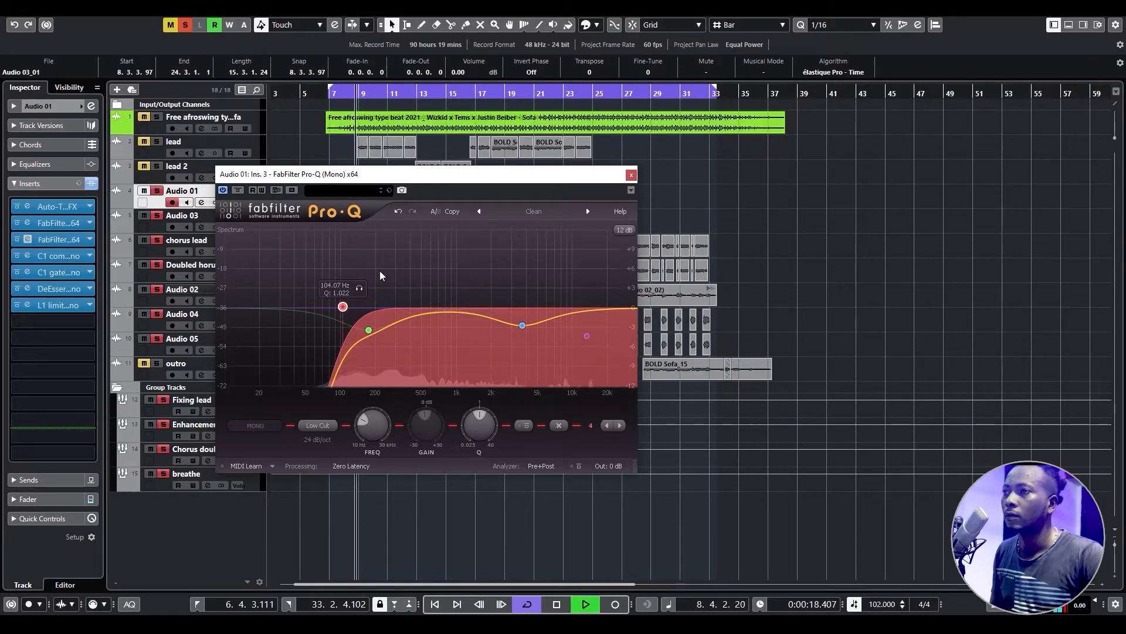
pyautogui.click(631, 175)
pyautogui.press('space')
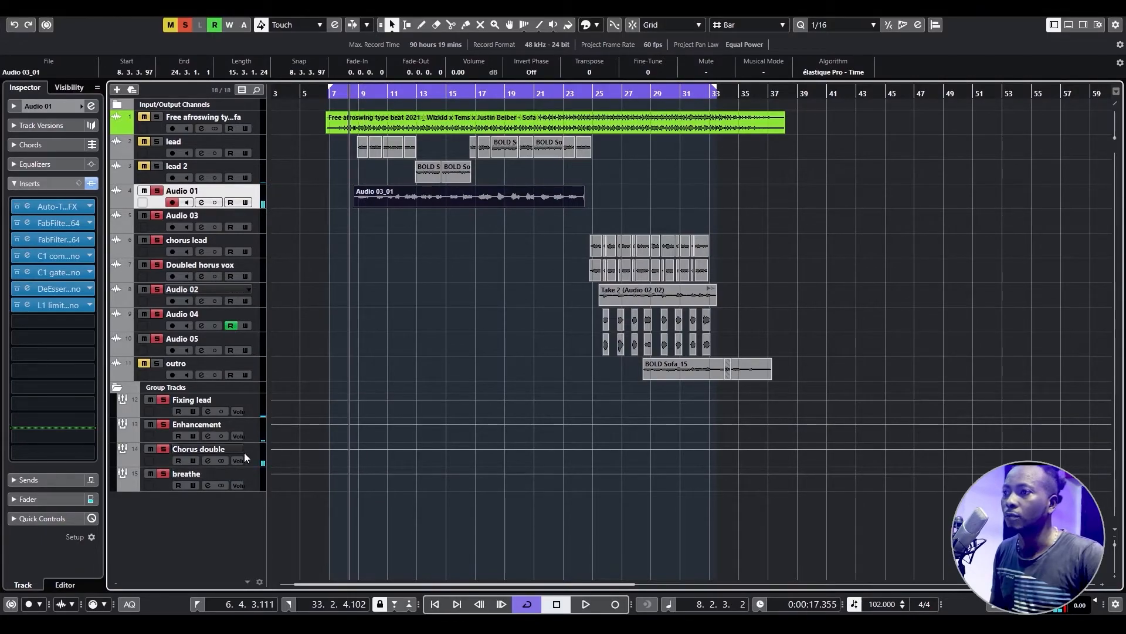
# Duplicate the Chorus double group track, name the copy Lead double (D), and route Audio 01's output to it.
pyautogui.rightClick(249, 453)
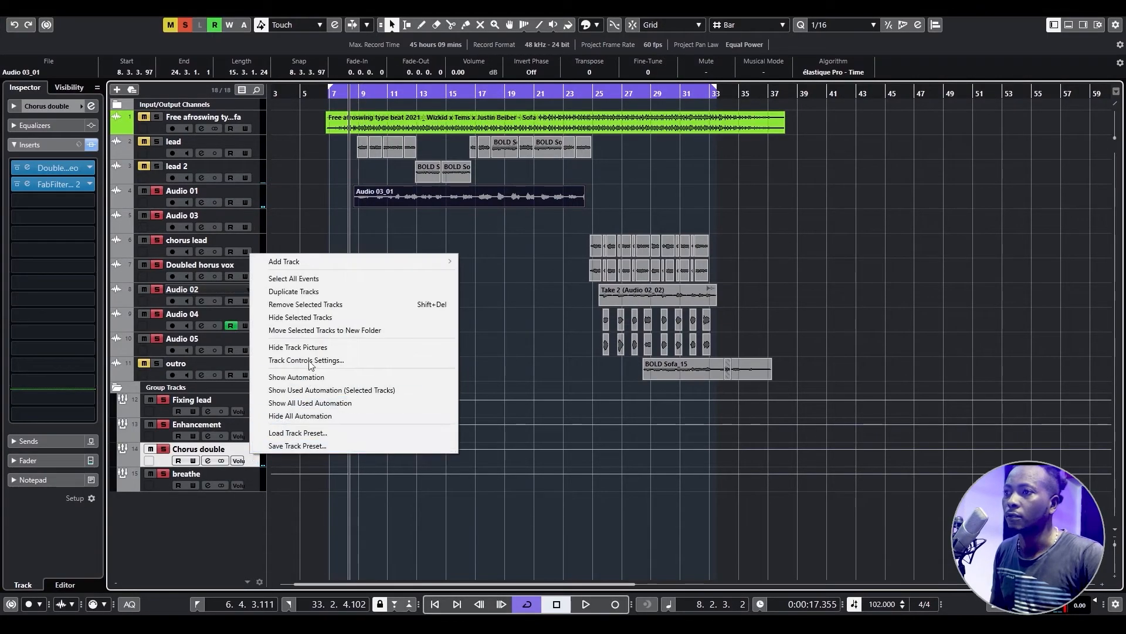
pyautogui.click(315, 292)
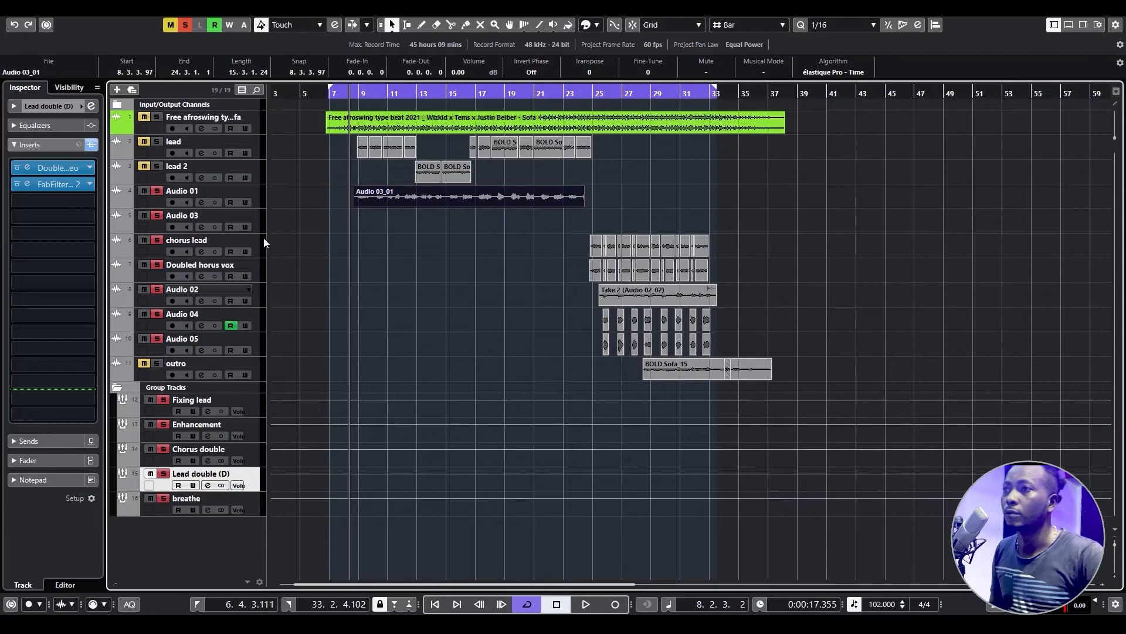
pyautogui.click(249, 191)
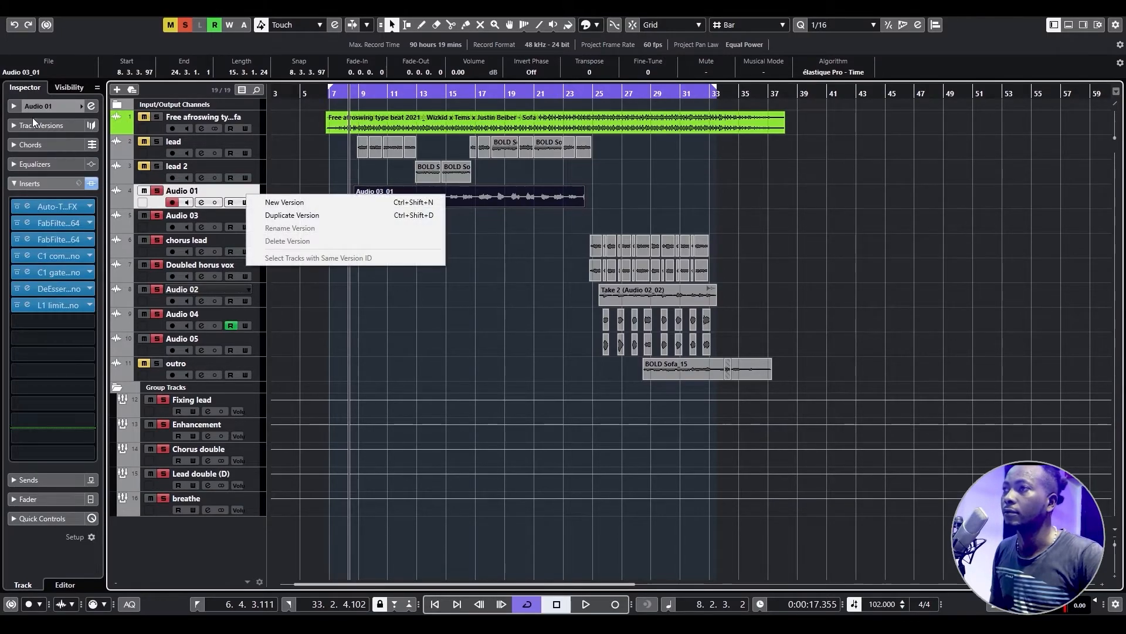
pyautogui.click(36, 108)
pyautogui.click(47, 106)
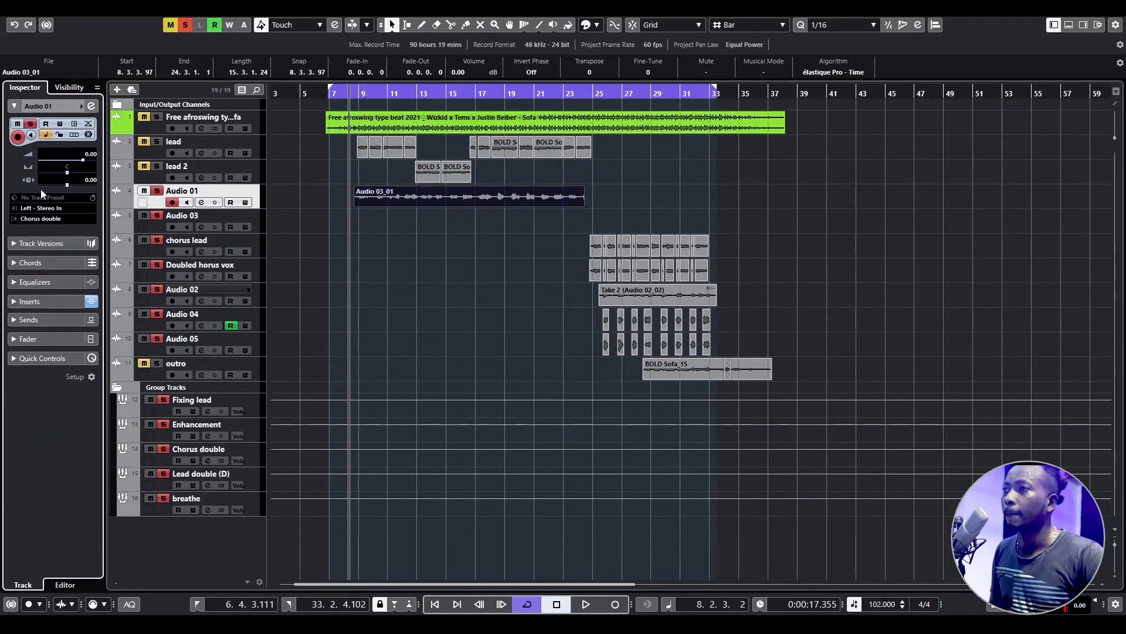
pyautogui.click(31, 218)
pyautogui.click(82, 353)
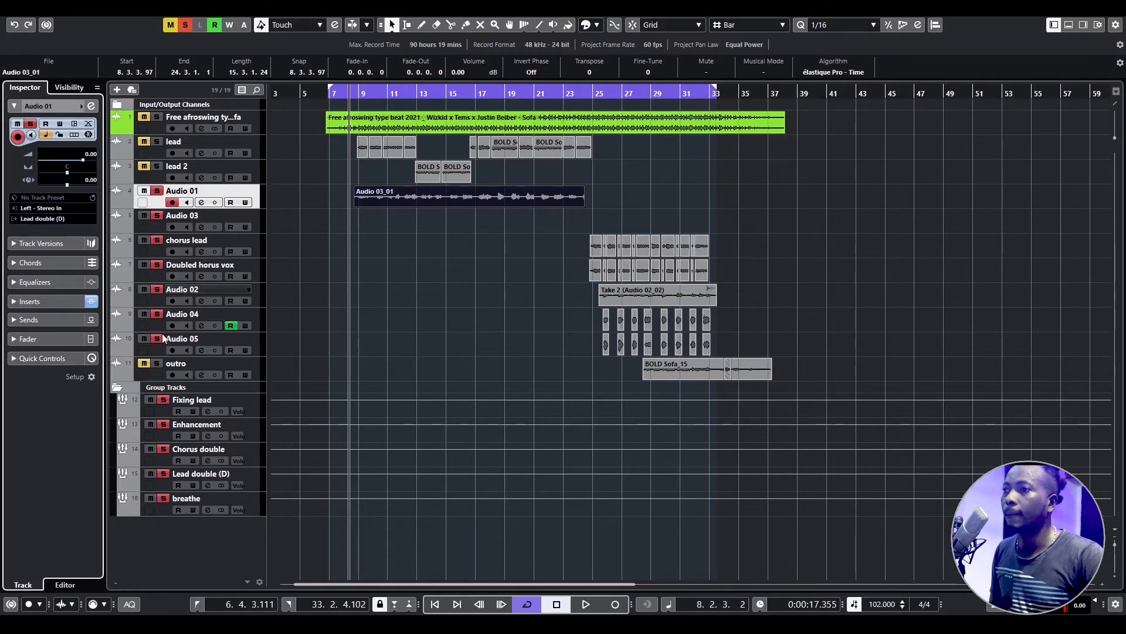
# Enable the direct signal in the Doubler2 plug-in of the Lead double (D) group.
pyautogui.click(220, 481)
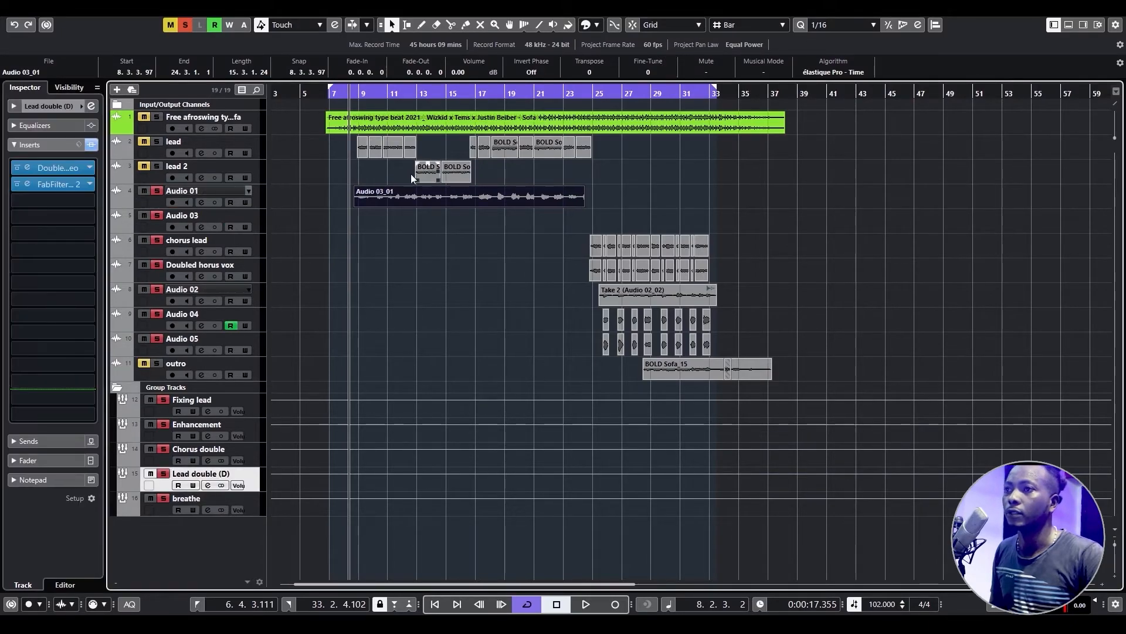
pyautogui.click(54, 168)
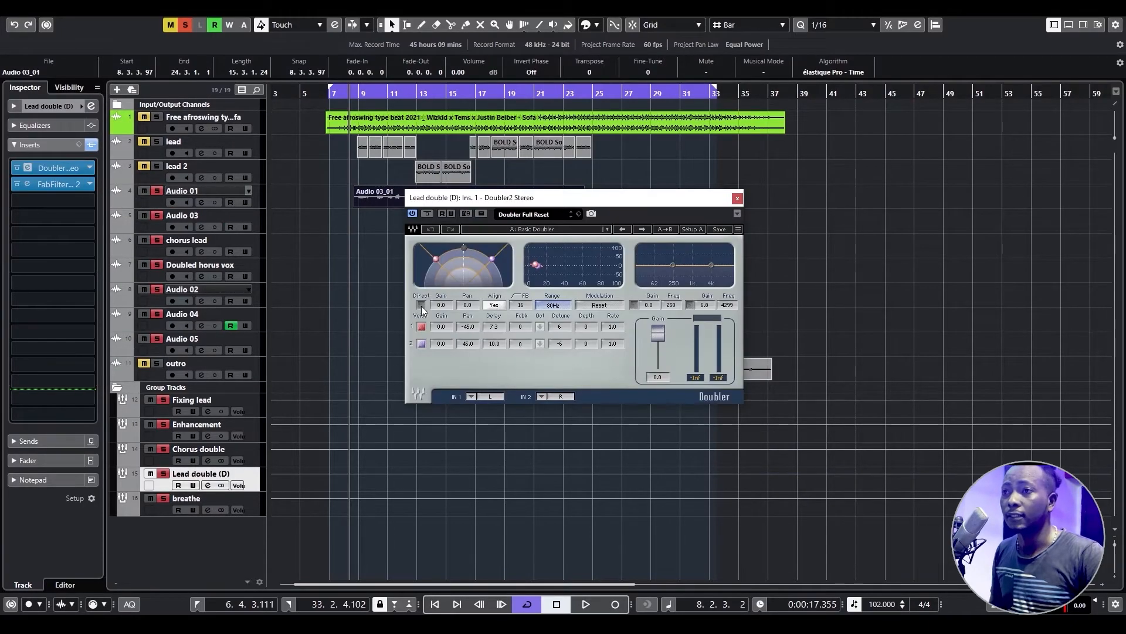
pyautogui.moveTo(544, 197); pyautogui.dragTo(543, 194)
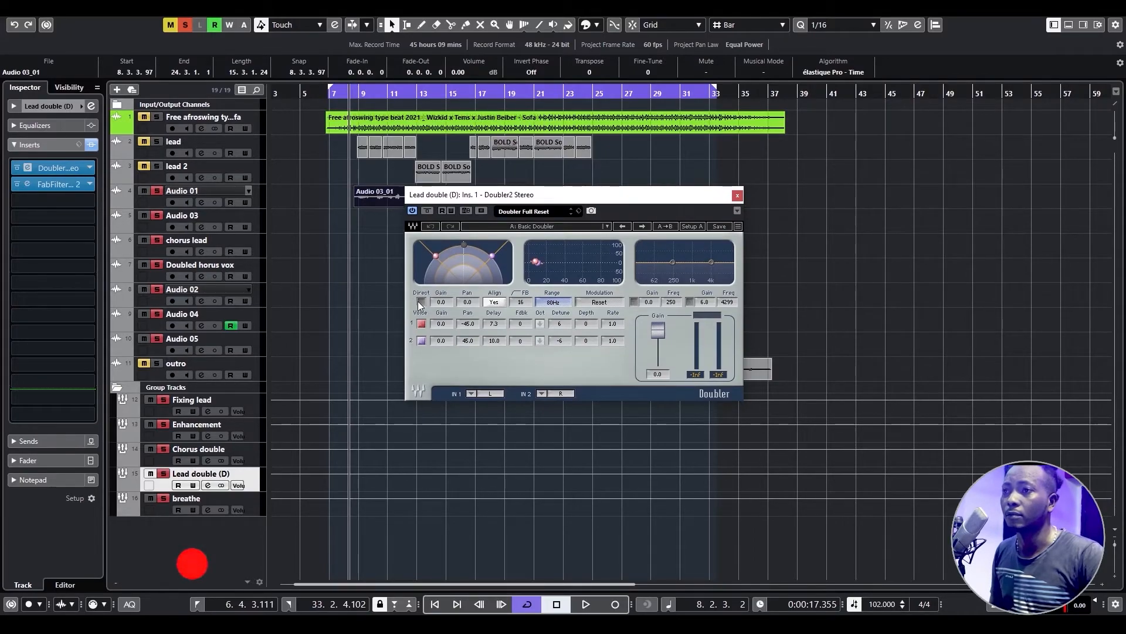
pyautogui.click(420, 301)
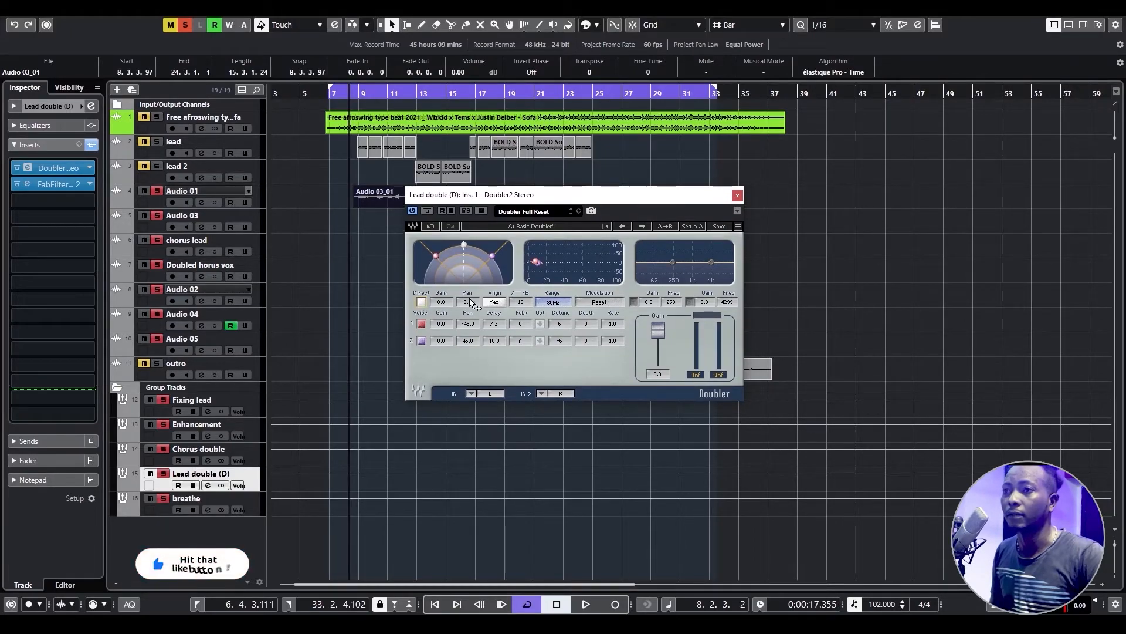
pyautogui.click(737, 197)
# Lower the low-cut frequency in Lead double (D)'s Pro-Q 2 to about 146 Hz while auditioning the track.
pyautogui.press('space')
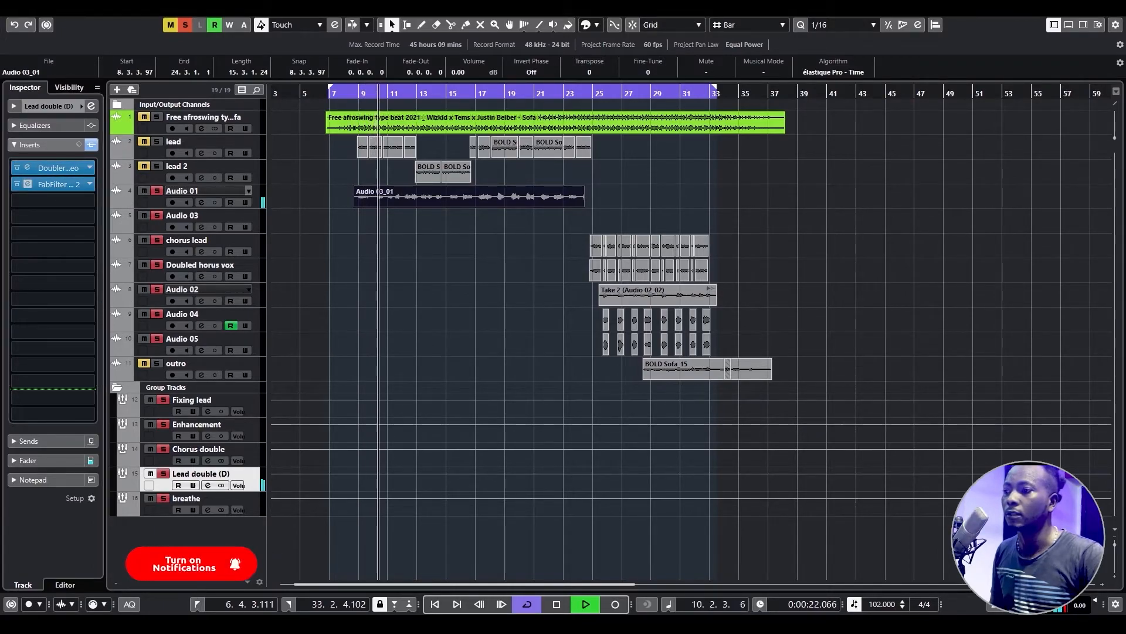
pyautogui.click(59, 184)
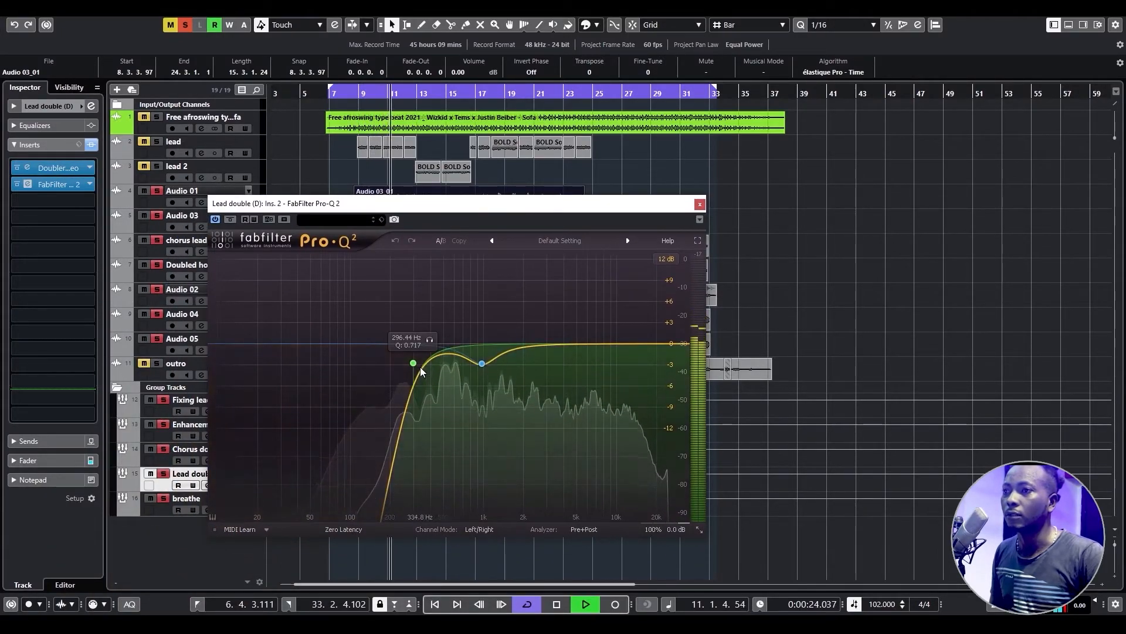
pyautogui.press('space')
pyautogui.moveTo(373, 383); pyautogui.dragTo(356, 389)
pyautogui.press('space')
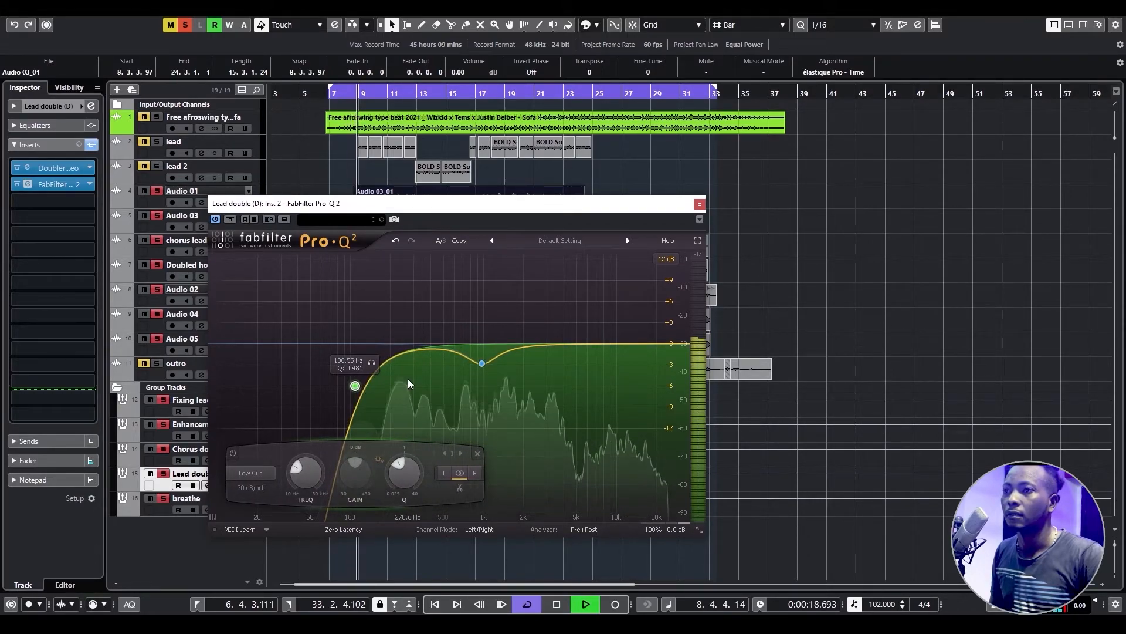
pyautogui.moveTo(355, 386); pyautogui.dragTo(372, 393)
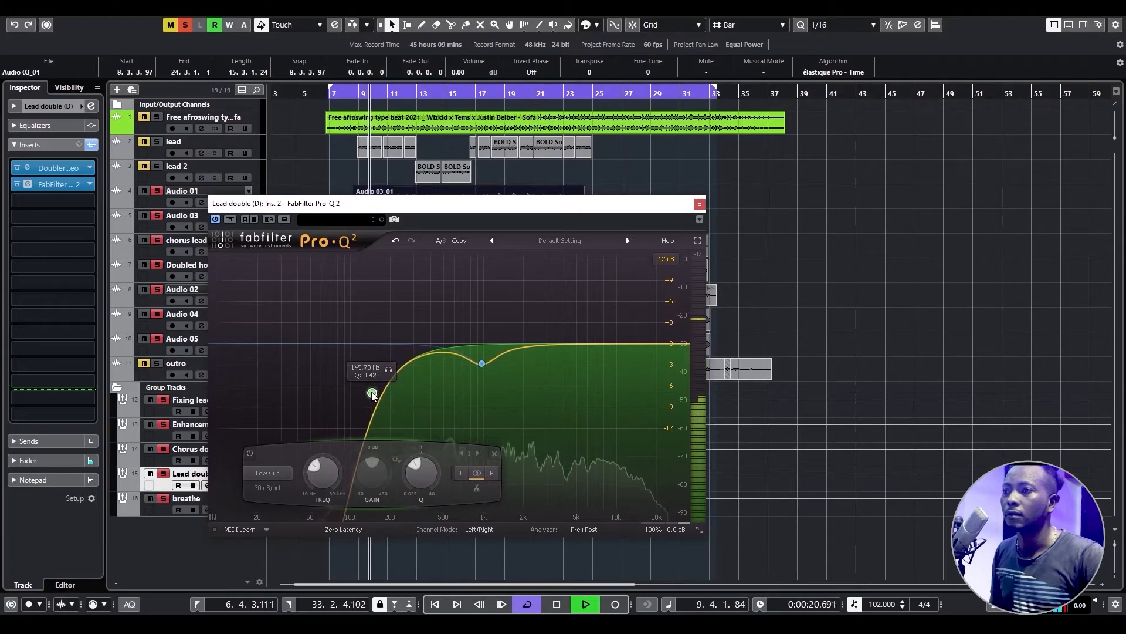
# Shift the Pro-Q 2 mid dip slightly lower in frequency and add a 4 dB bell cut at about 5.1 kHz.
pyautogui.moveTo(502, 385); pyautogui.dragTo(495, 385)
pyautogui.moveTo(570, 344); pyautogui.dragTo(578, 374)
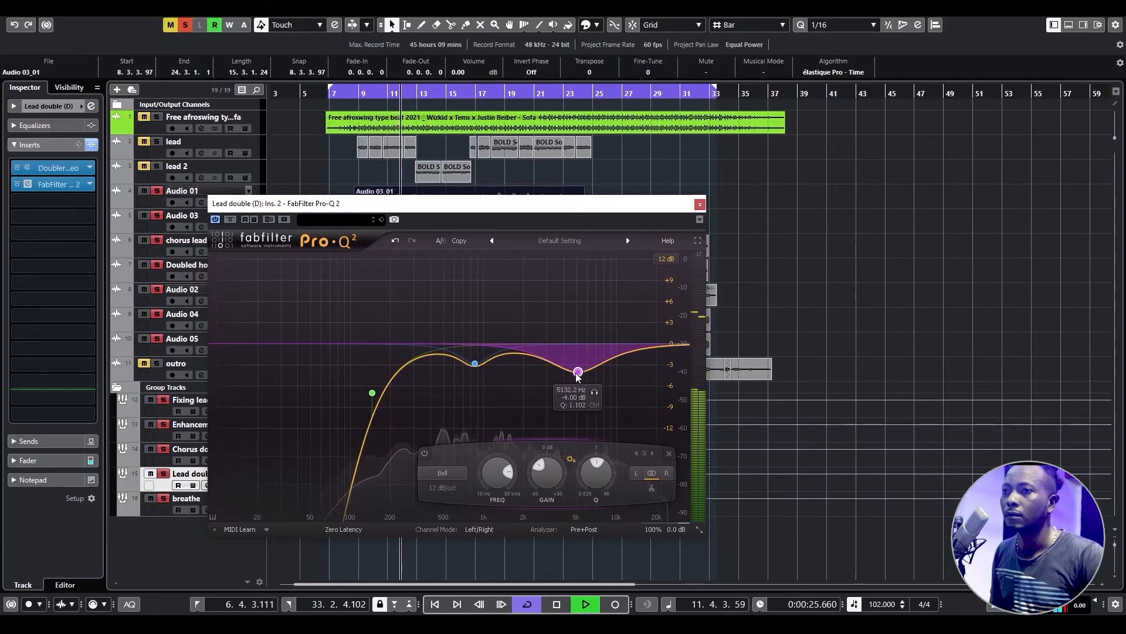
pyautogui.click(700, 203)
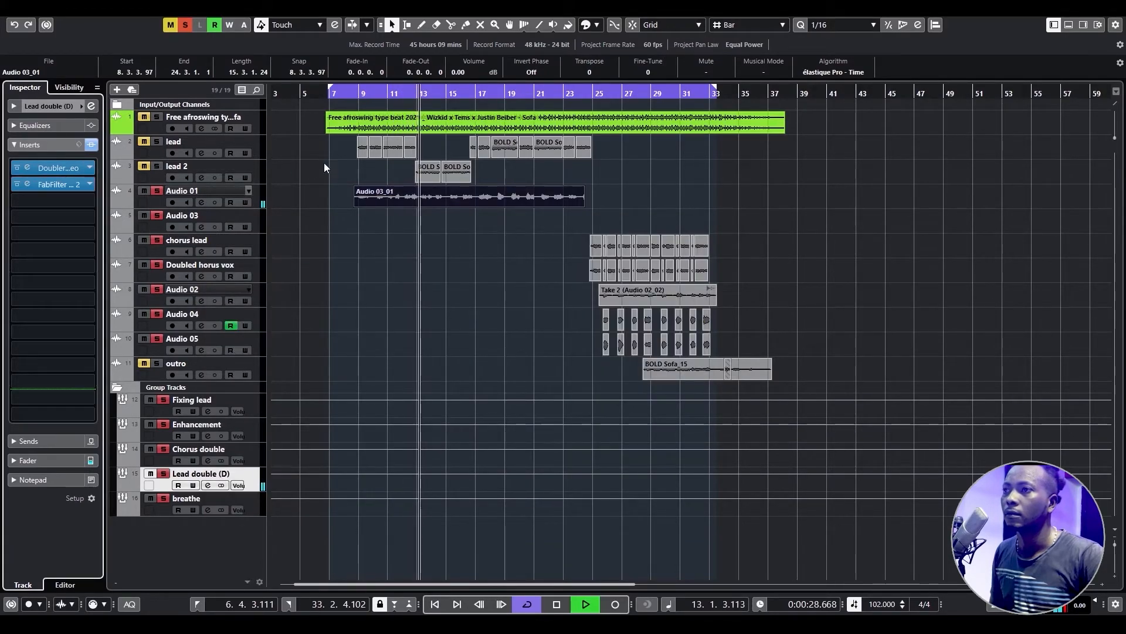
# Unmute the lead, lead 2 and beat tracks and audition them together with the Audio 01 double.
pyautogui.press('space')
pyautogui.click(144, 142)
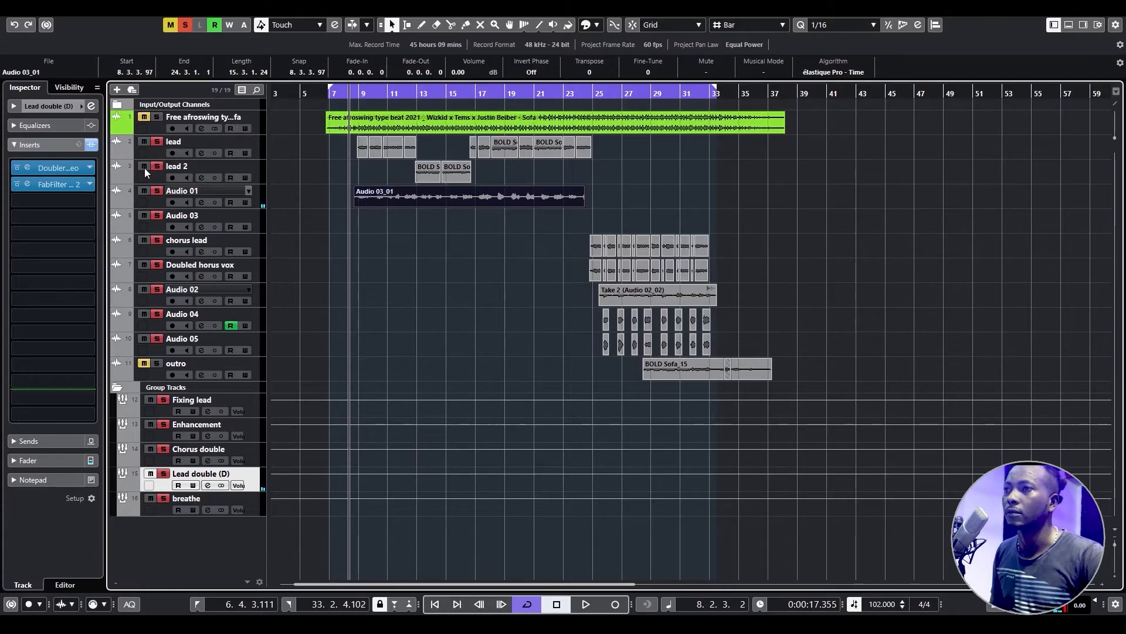
pyautogui.press('space')
pyautogui.click(144, 118)
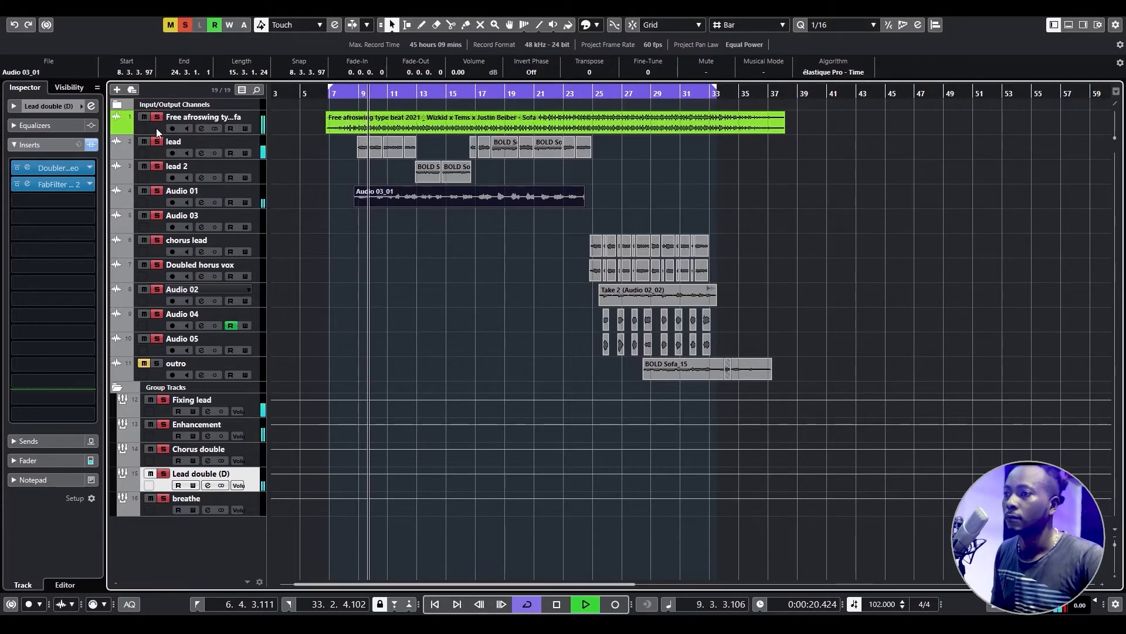
pyautogui.press('h')
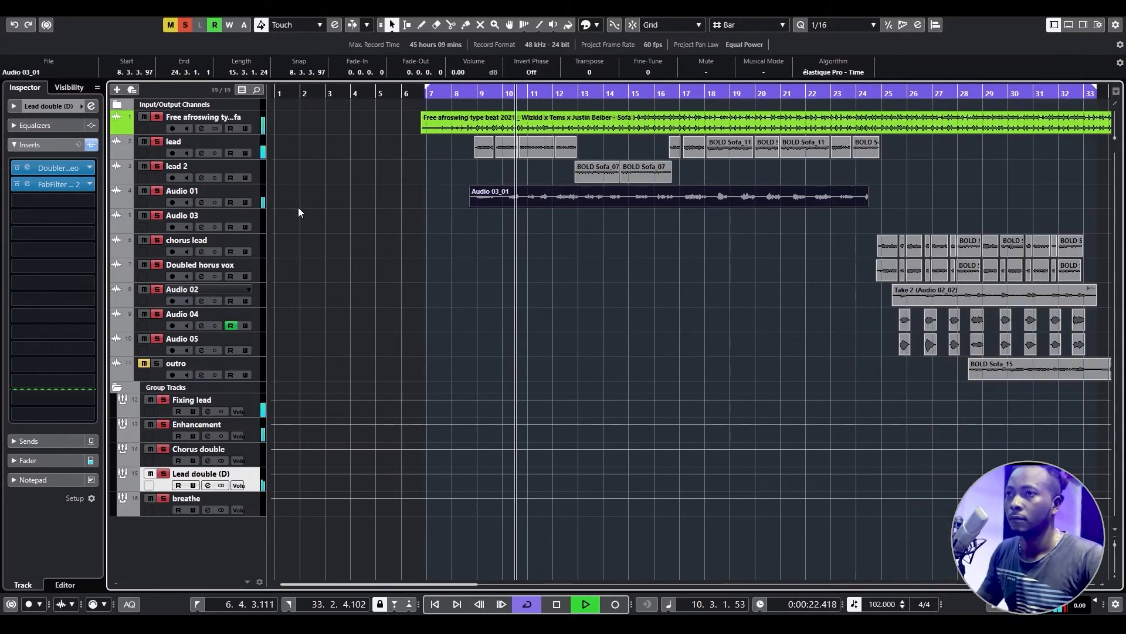
pyautogui.press('space')
# Trim the start of the Audio 03_01 clip on the Audio 01 track to about 9.2.2.43 and audition it.
pyautogui.press('h')
pyautogui.click(251, 204)
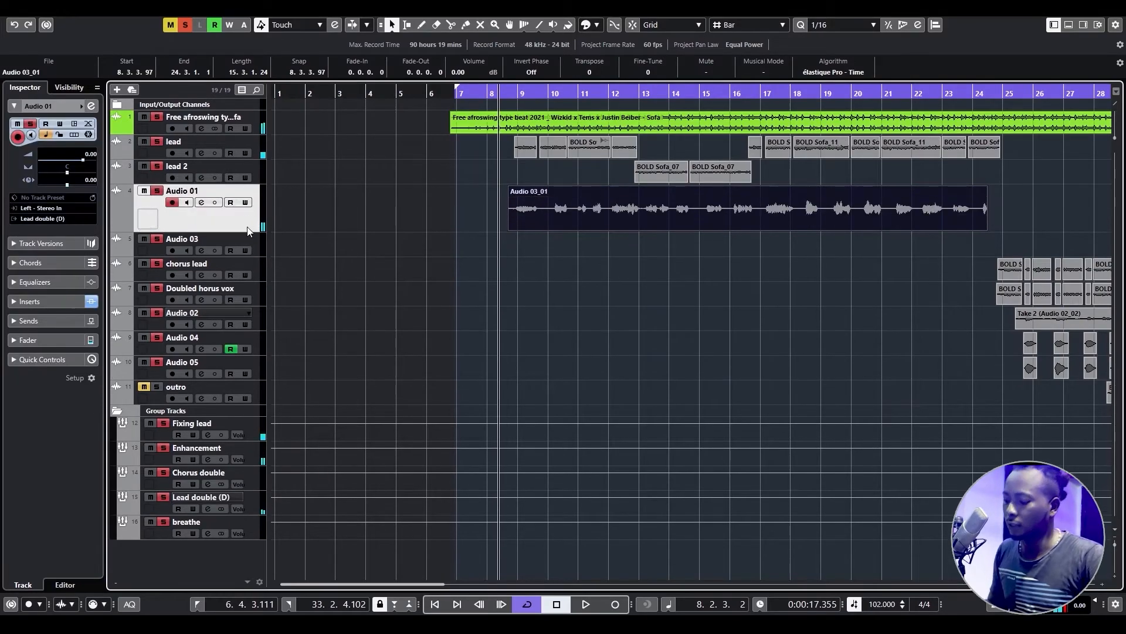
pyautogui.press('h')
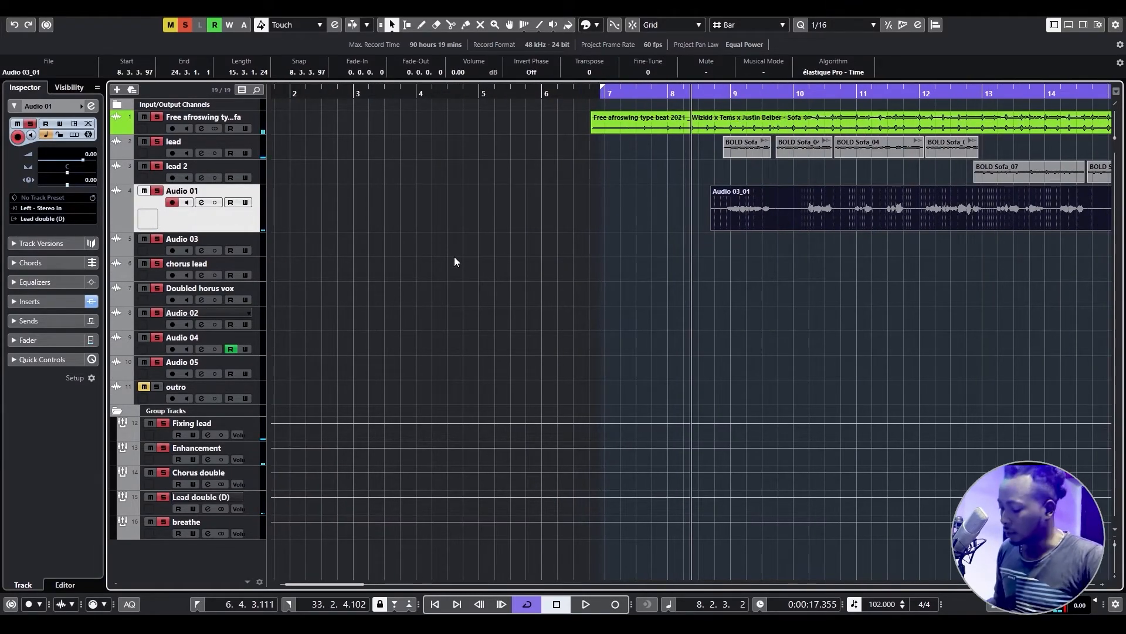
pyautogui.hscroll(5, 454, 262)
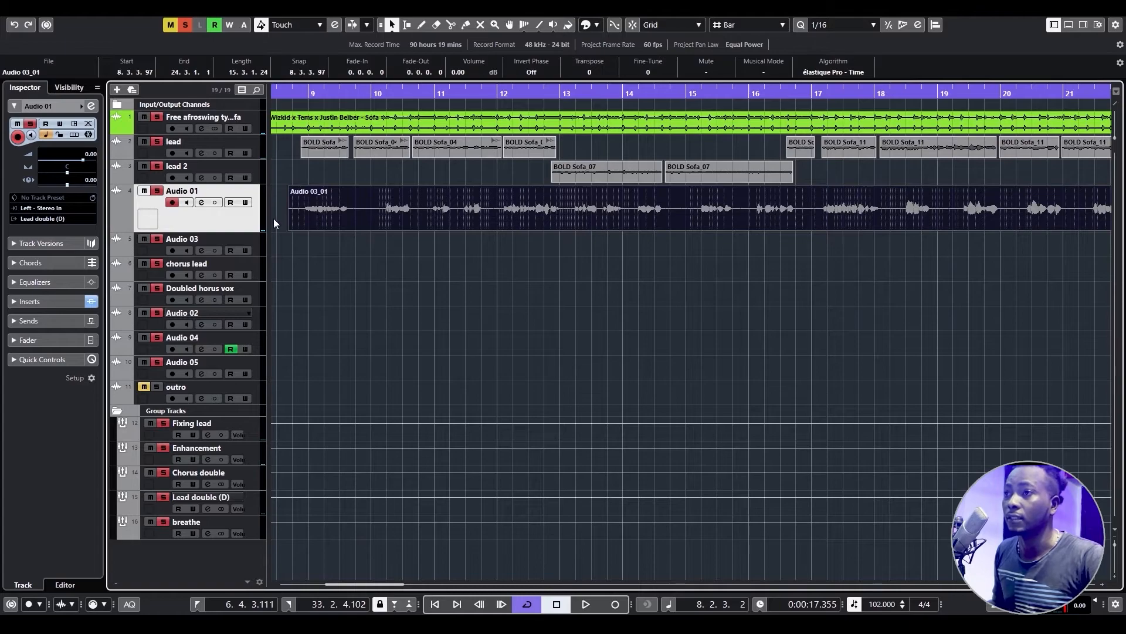
pyautogui.moveTo(289, 230); pyautogui.dragTo(333, 249)
pyautogui.press('space')
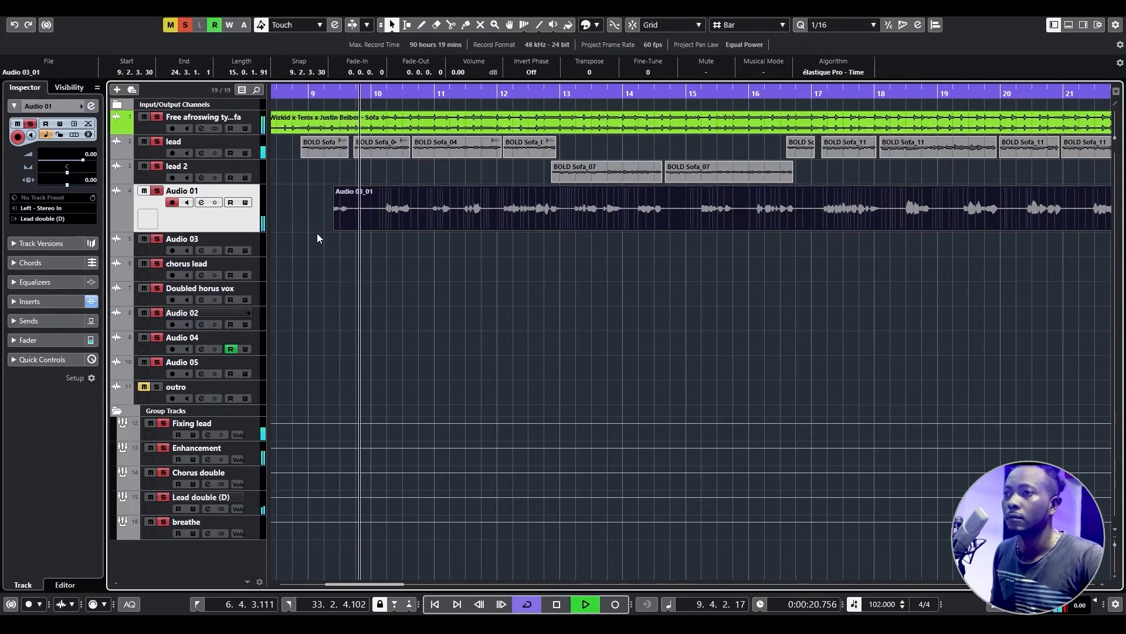
pyautogui.moveTo(335, 228); pyautogui.dragTo(332, 229)
pyautogui.moveTo(333, 189); pyautogui.dragTo(337, 202)
pyautogui.press('g')
pyautogui.press('g')
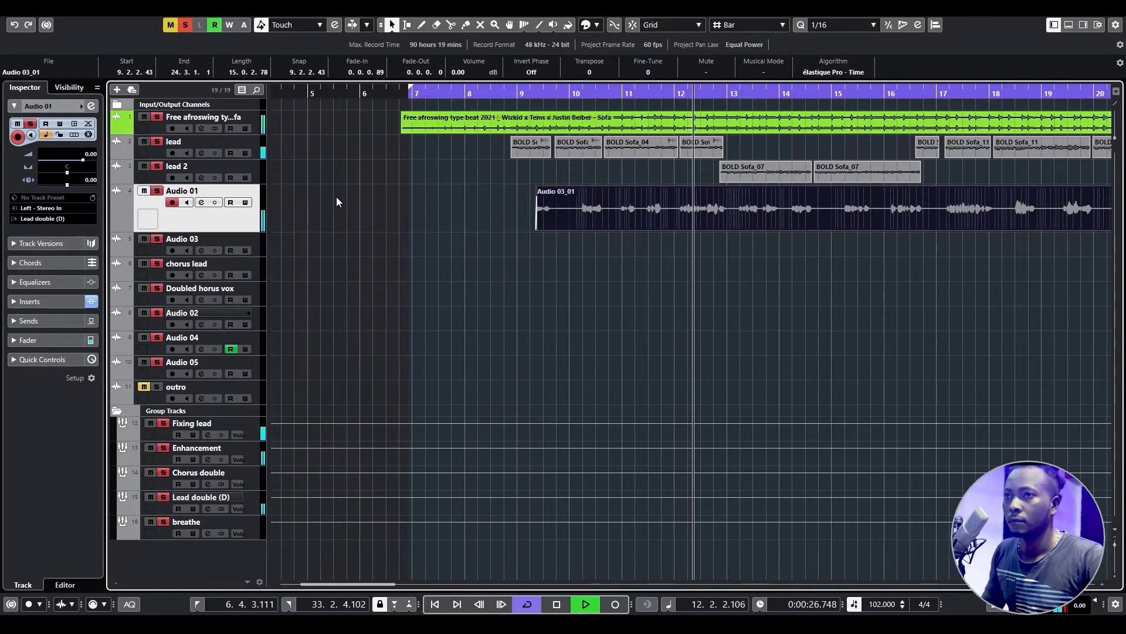
pyautogui.press('g')
pyautogui.press('space')
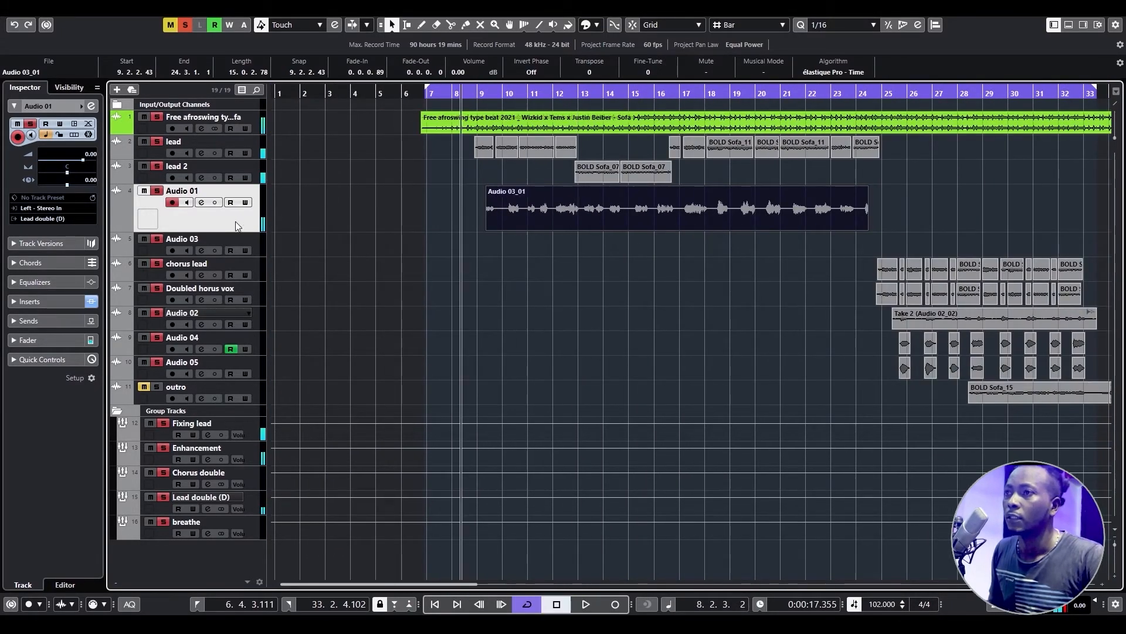
# Split the Audio 03_01 clip into separate phrases and trim away the silent gaps between them.
pyautogui.rightClick(508, 163)
pyautogui.click(557, 169)
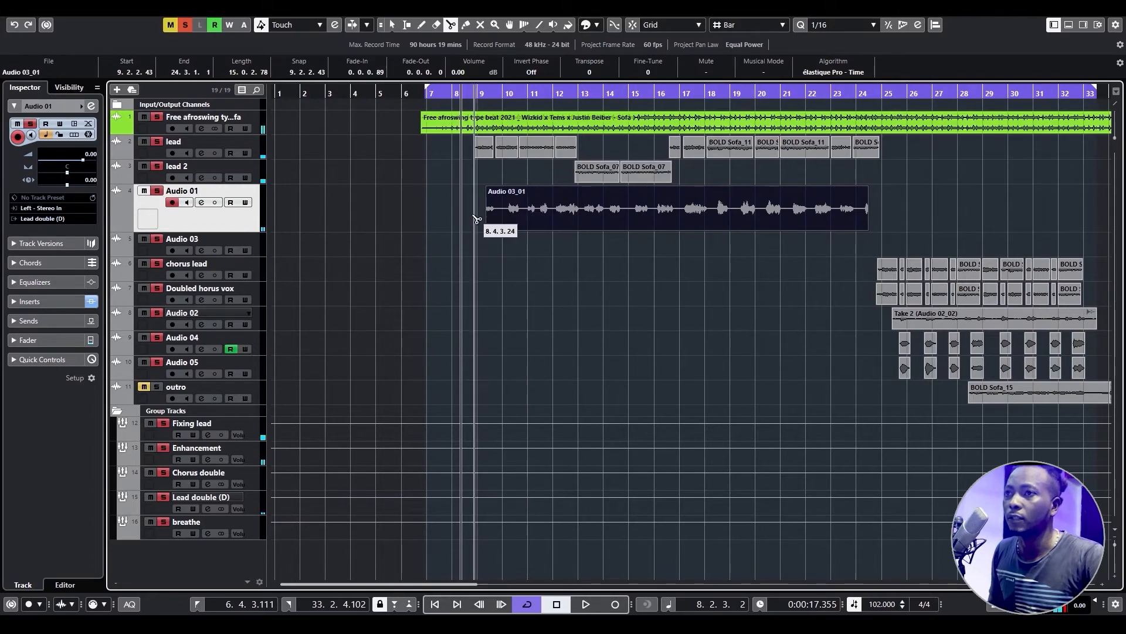
pyautogui.click(498, 213)
pyautogui.press('1')
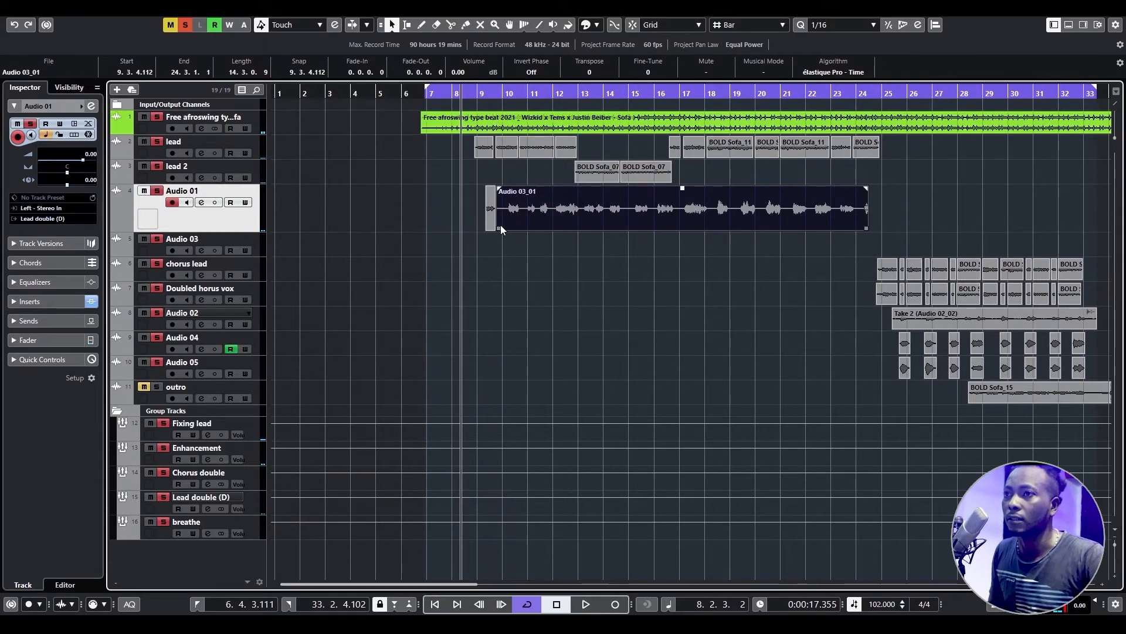
pyautogui.moveTo(501, 225); pyautogui.dragTo(507, 239)
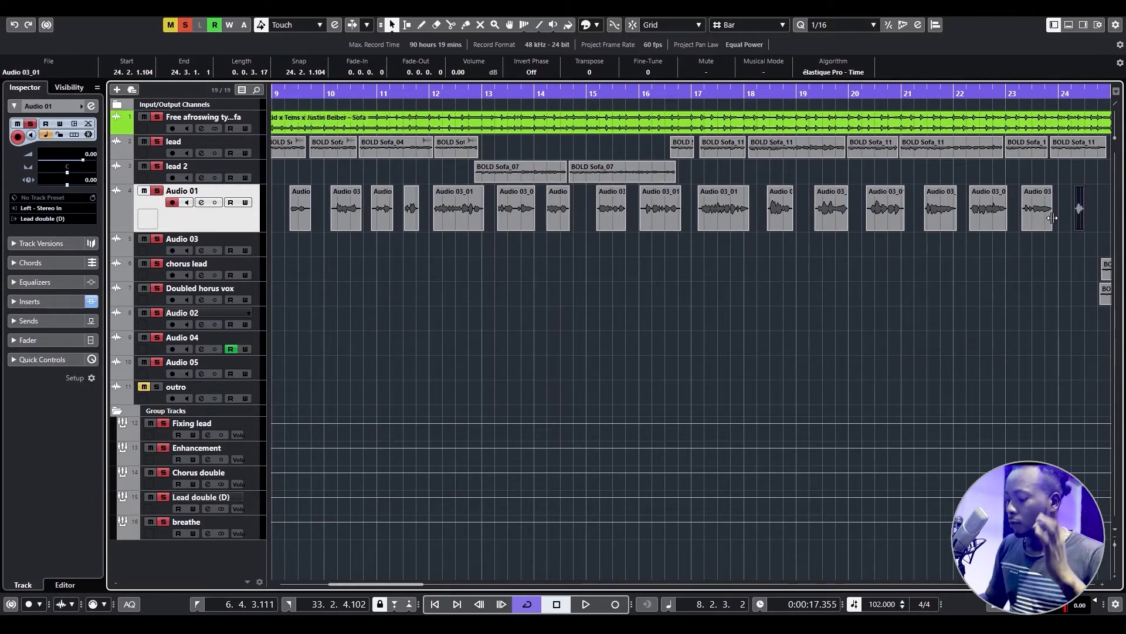
pyautogui.press('g')
pyautogui.press('g')
pyautogui.press('g')
pyautogui.press('g')
pyautogui.press('g')
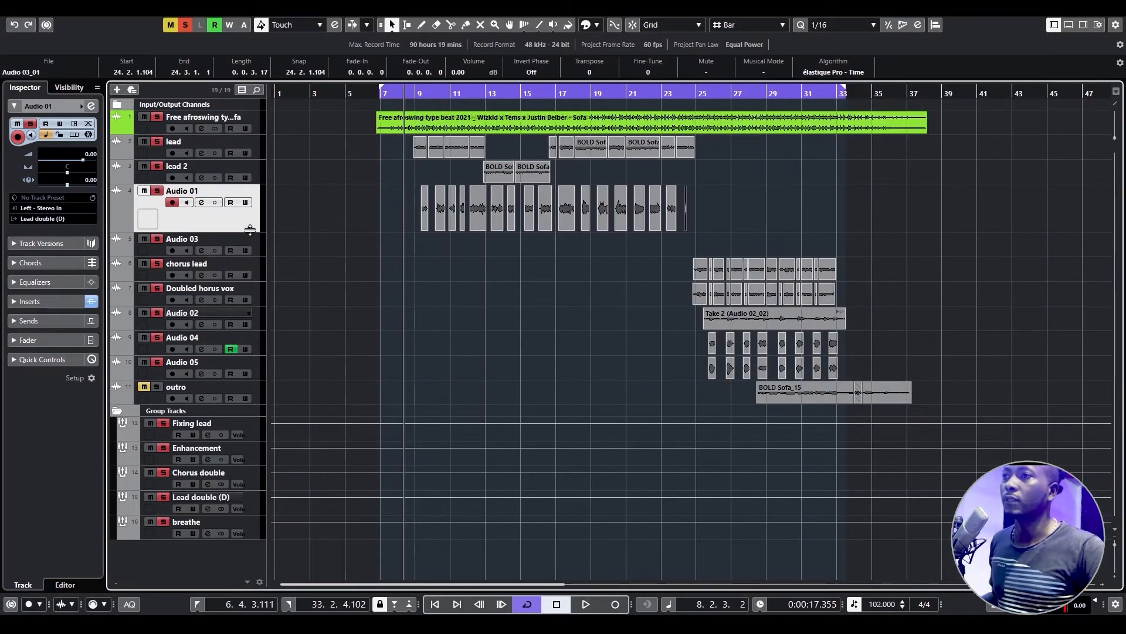
pyautogui.moveTo(249, 225); pyautogui.dragTo(250, 206)
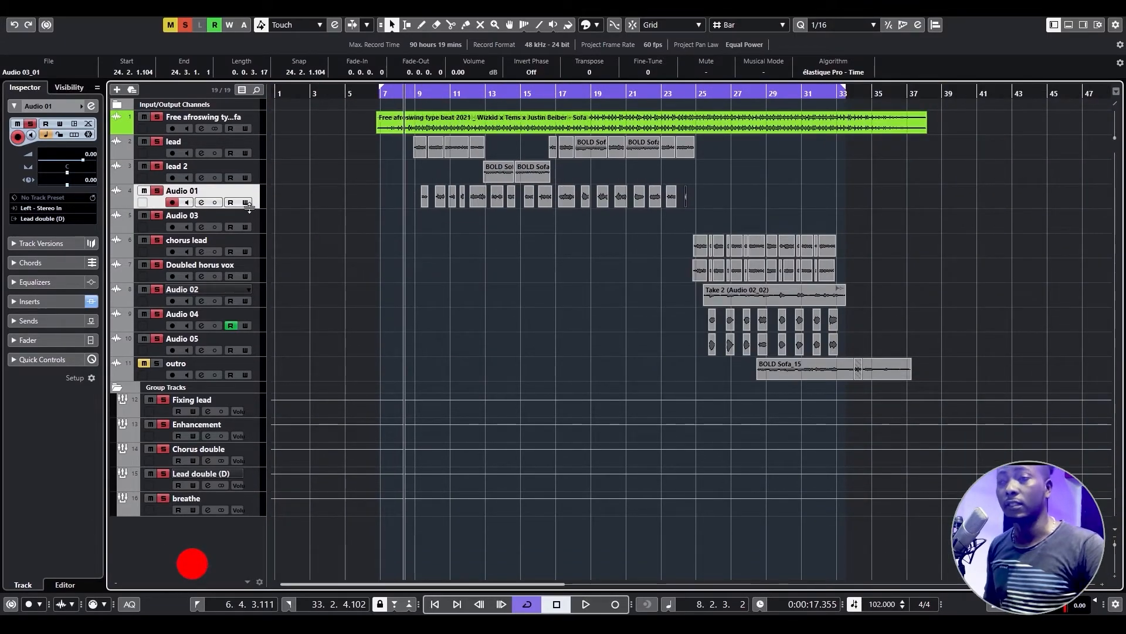
# Set Audio 01's C1 compressor to a threshold of -26.0 and makeup gain of 2.6 during playback.
pyautogui.press('space')
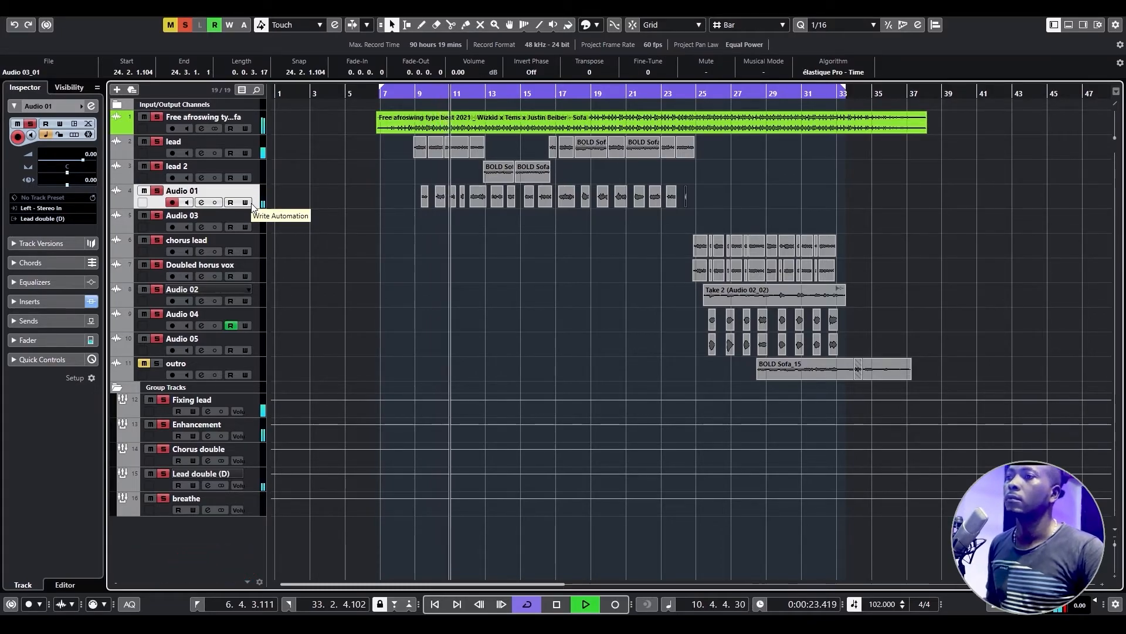
pyautogui.click(244, 478)
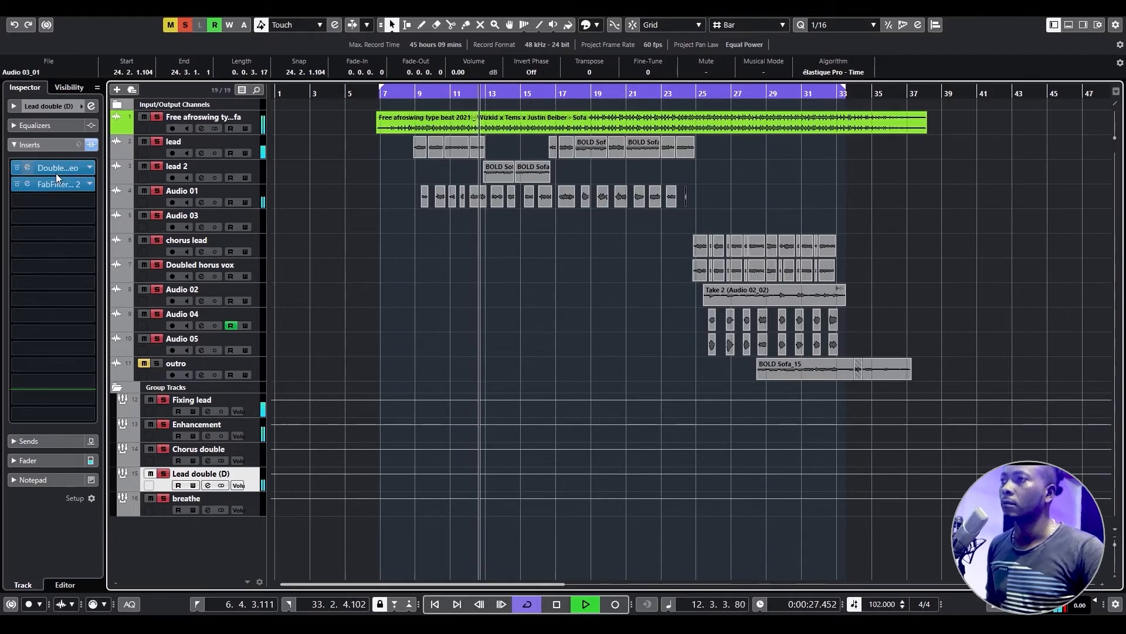
pyautogui.click(261, 195)
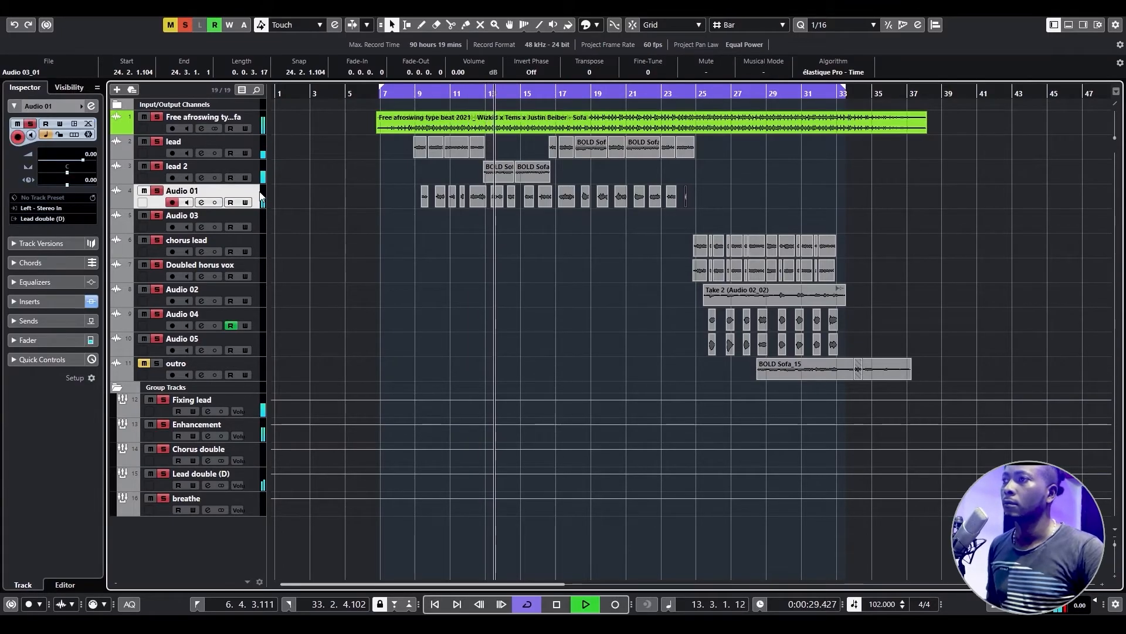
pyautogui.click(52, 304)
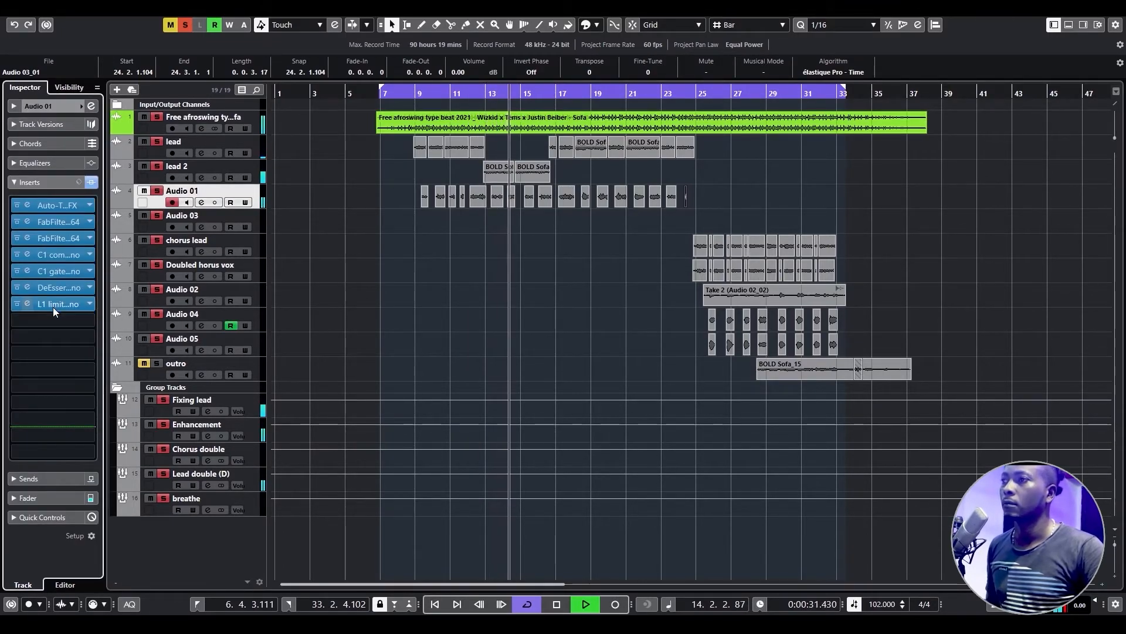
pyautogui.click(61, 254)
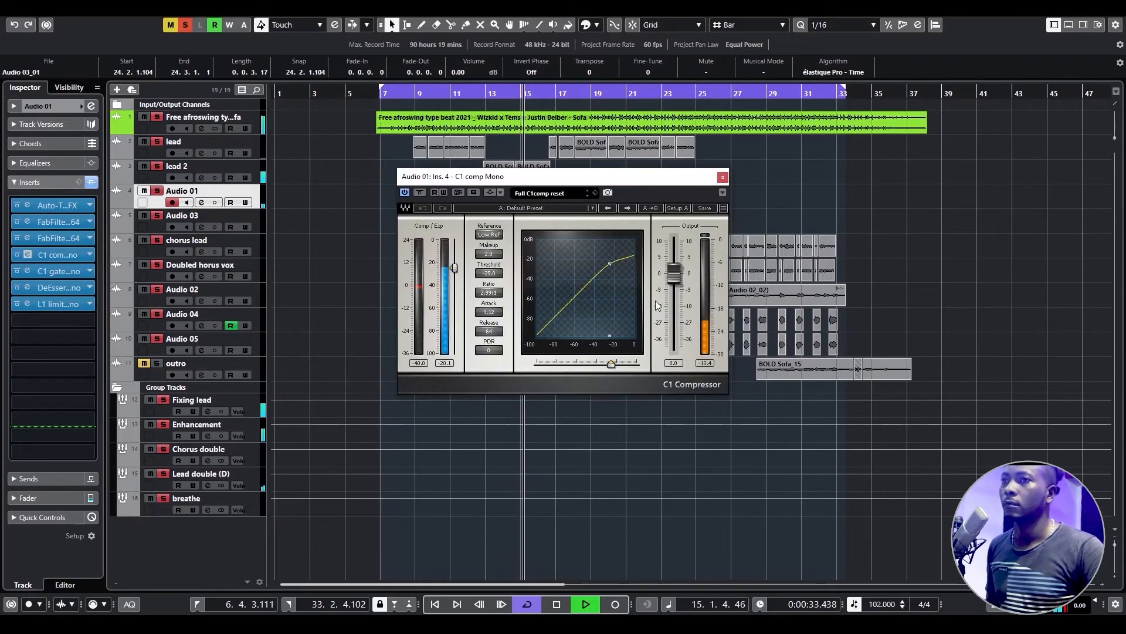
pyautogui.moveTo(455, 268); pyautogui.dragTo(483, 254)
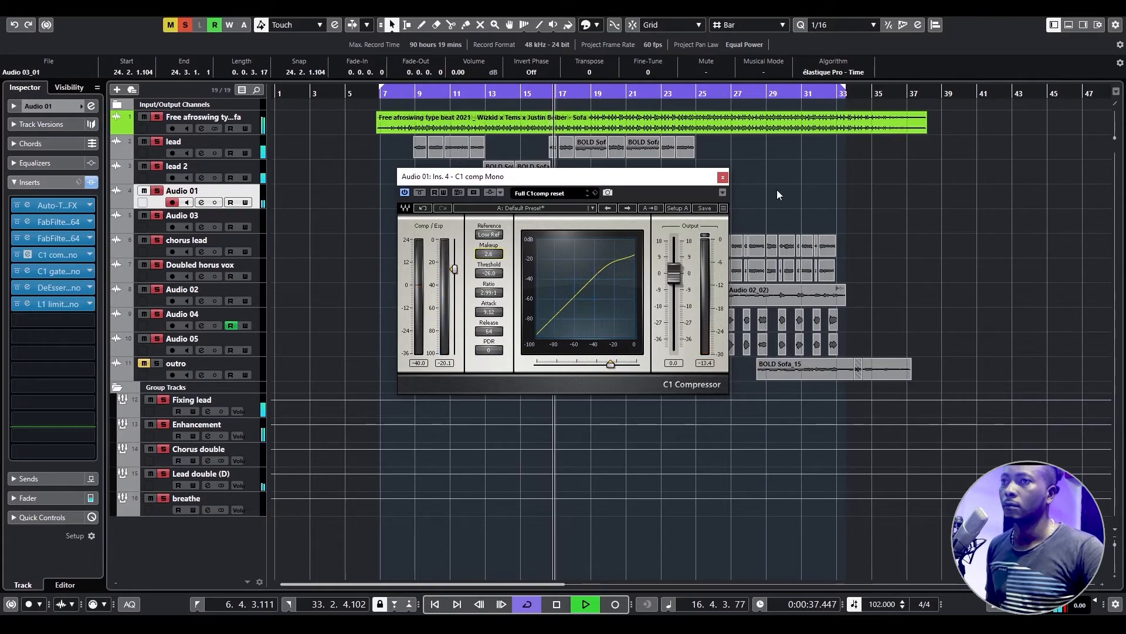
pyautogui.click(722, 178)
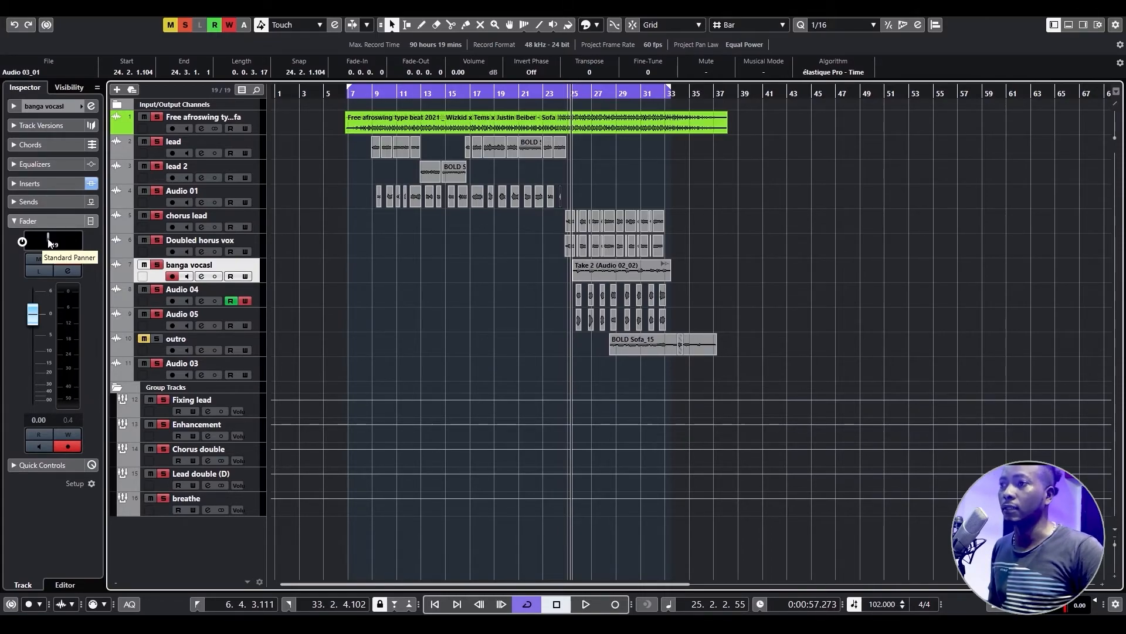
# Enable automation writing on the banga vocasl track and record left-right pan movements through the chorus.
pyautogui.click(48, 239)
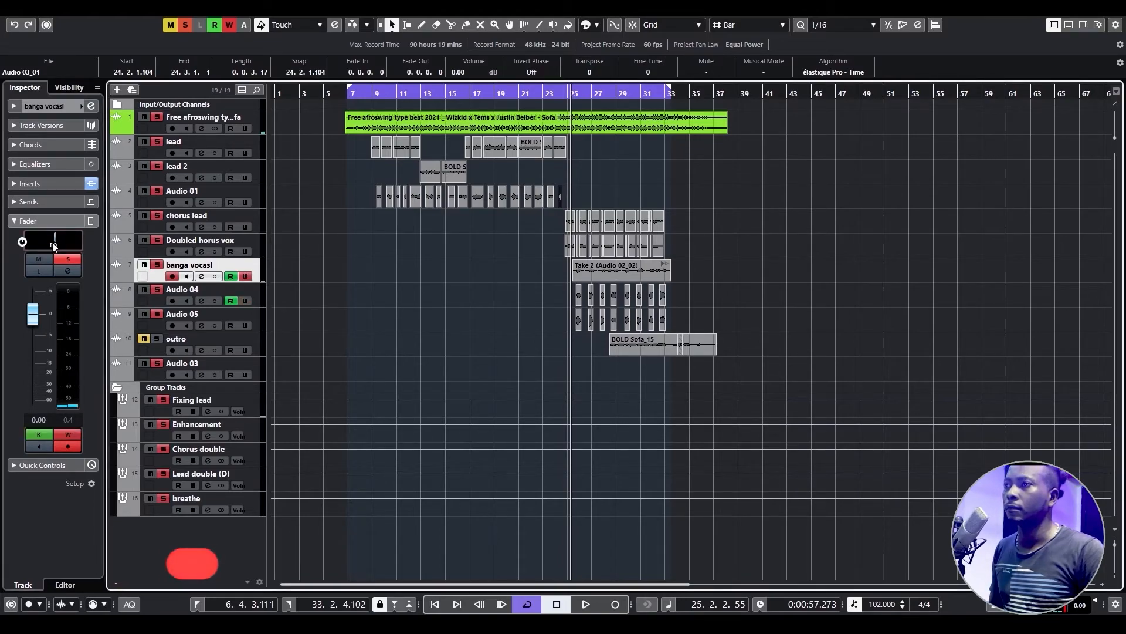
pyautogui.press('space')
pyautogui.moveTo(60, 238); pyautogui.dragTo(44, 238)
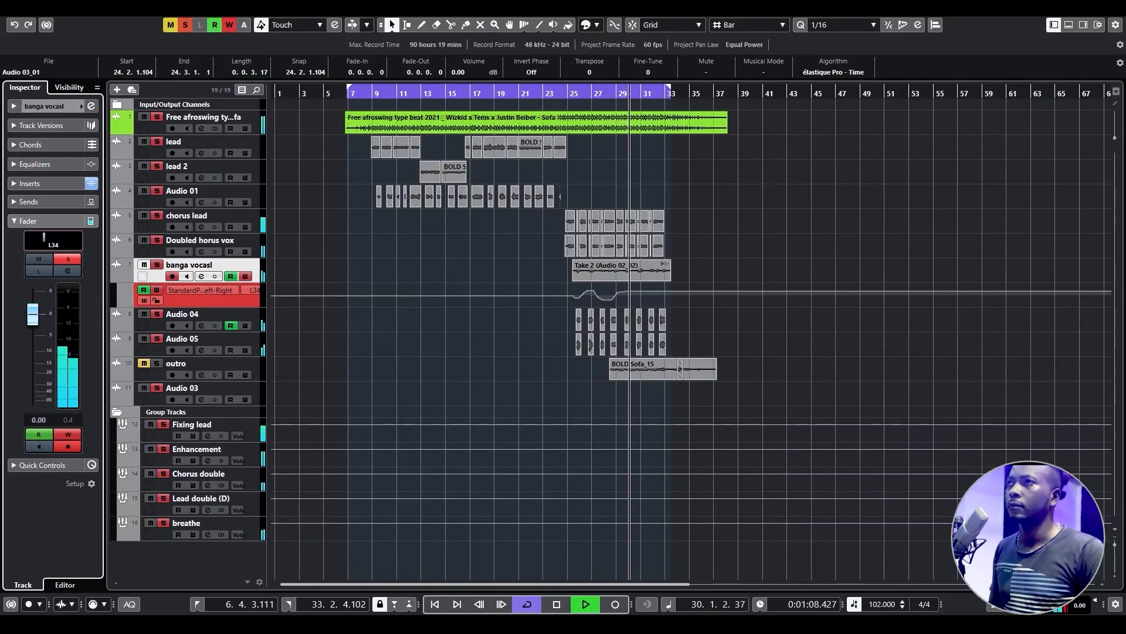
pyautogui.moveTo(44, 238)
pyautogui.mouseDown()
pyautogui.moveTo(66, 238)
pyautogui.moveTo(44, 237)
pyautogui.mouseUp()
pyautogui.press('space')
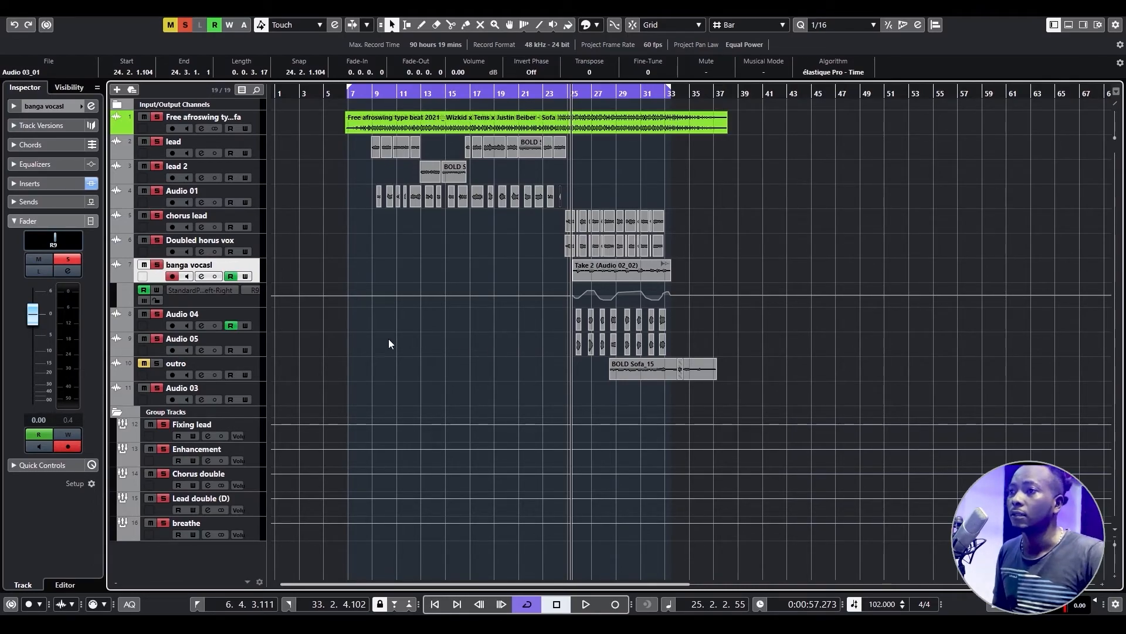
# Unmute the outro track, compare its inserts with the lead track's, and route its output to the Fixing lead group.
pyautogui.click(143, 363)
pyautogui.click(257, 369)
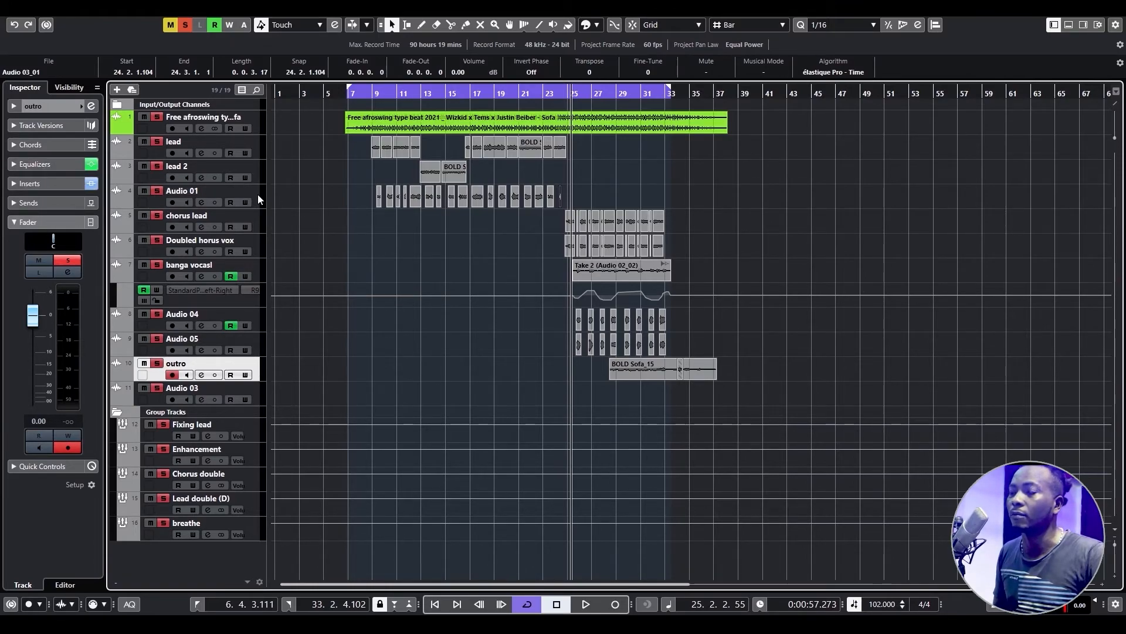
pyautogui.click(258, 151)
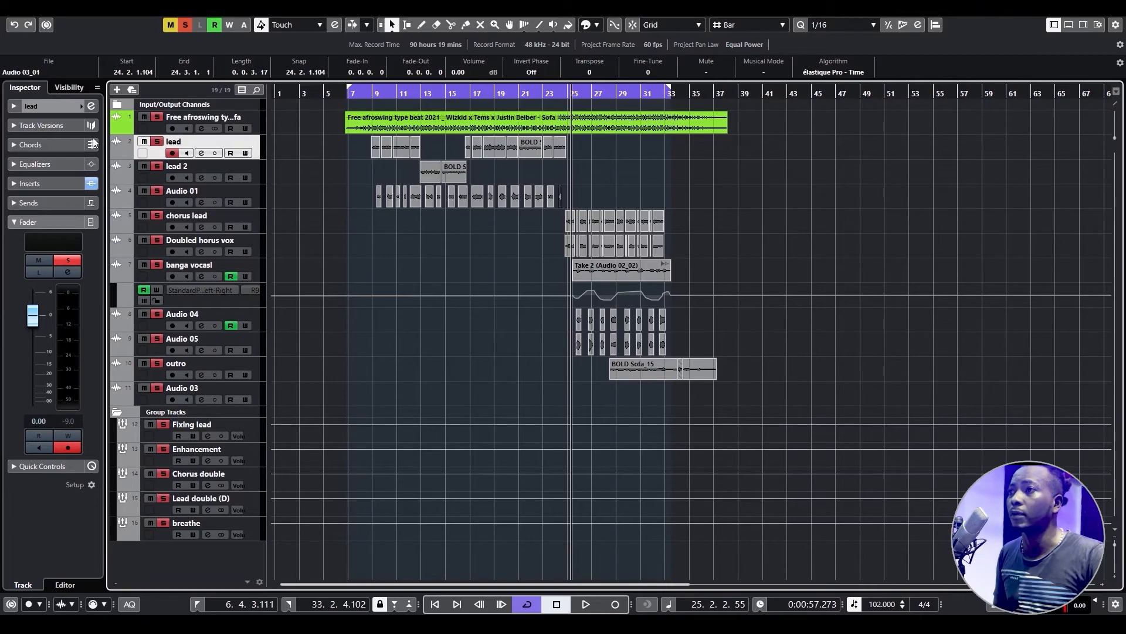
pyautogui.click(27, 182)
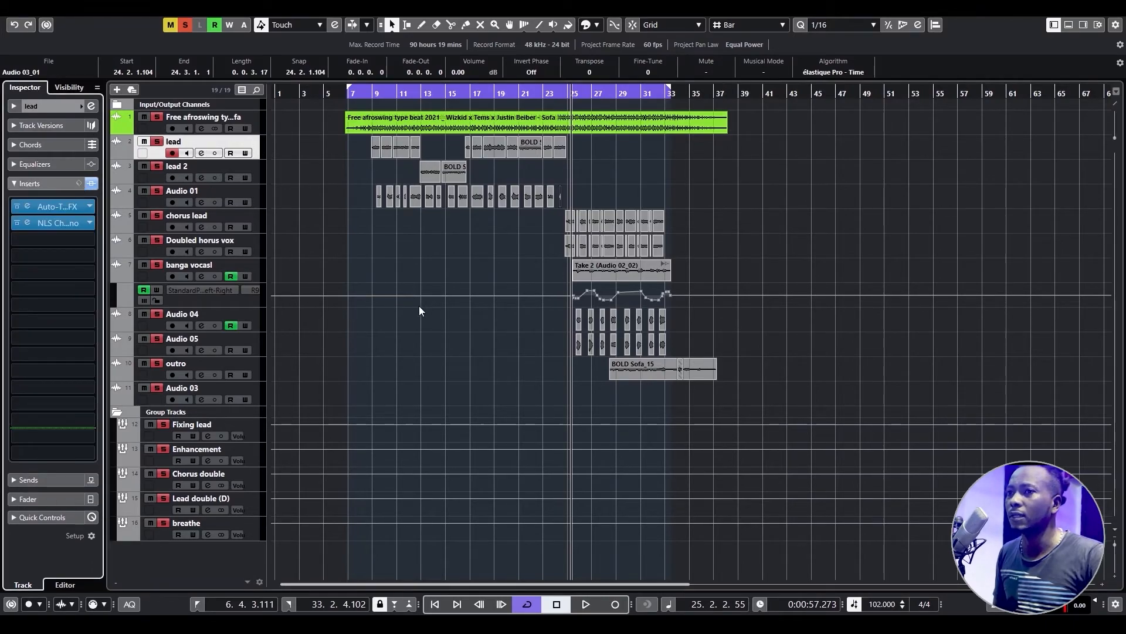
pyautogui.click(258, 369)
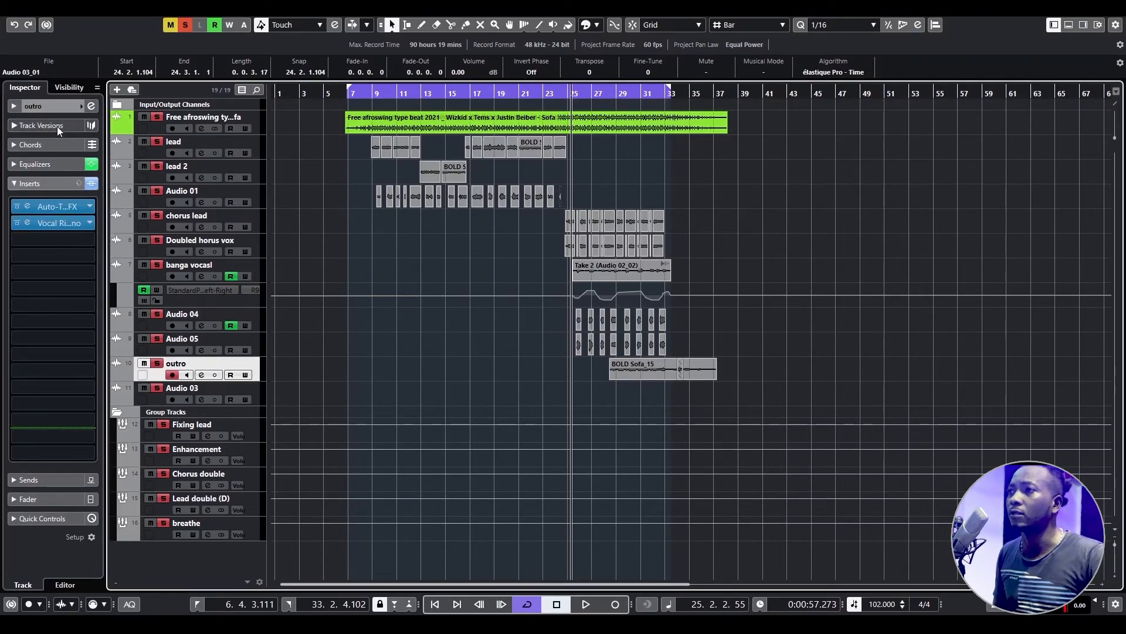
pyautogui.click(57, 105)
pyautogui.click(40, 219)
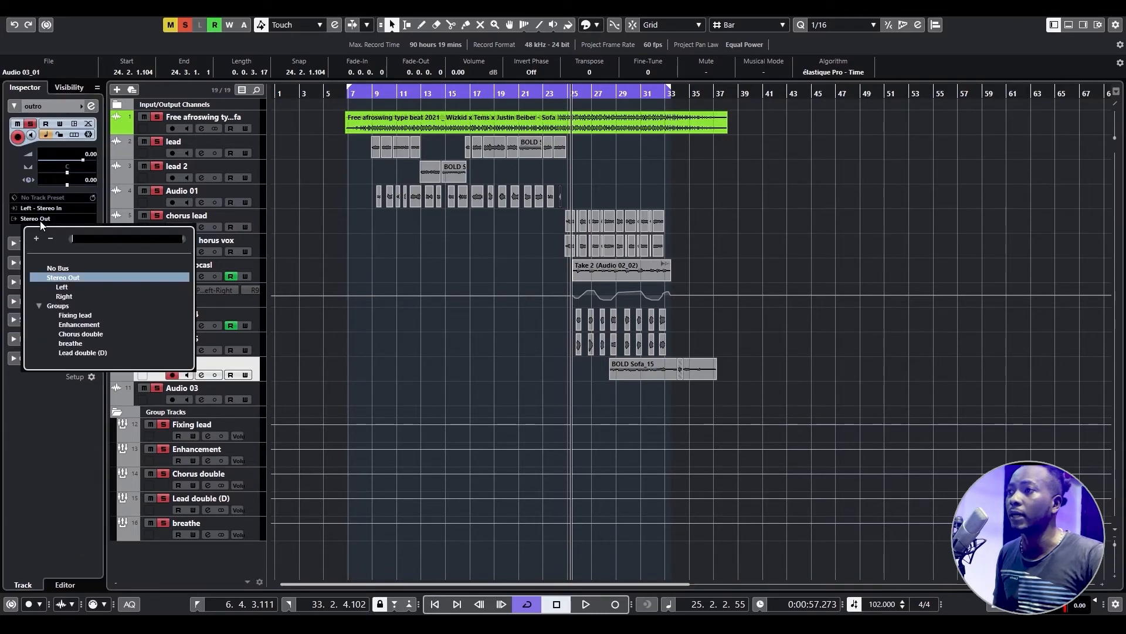
pyautogui.click(74, 316)
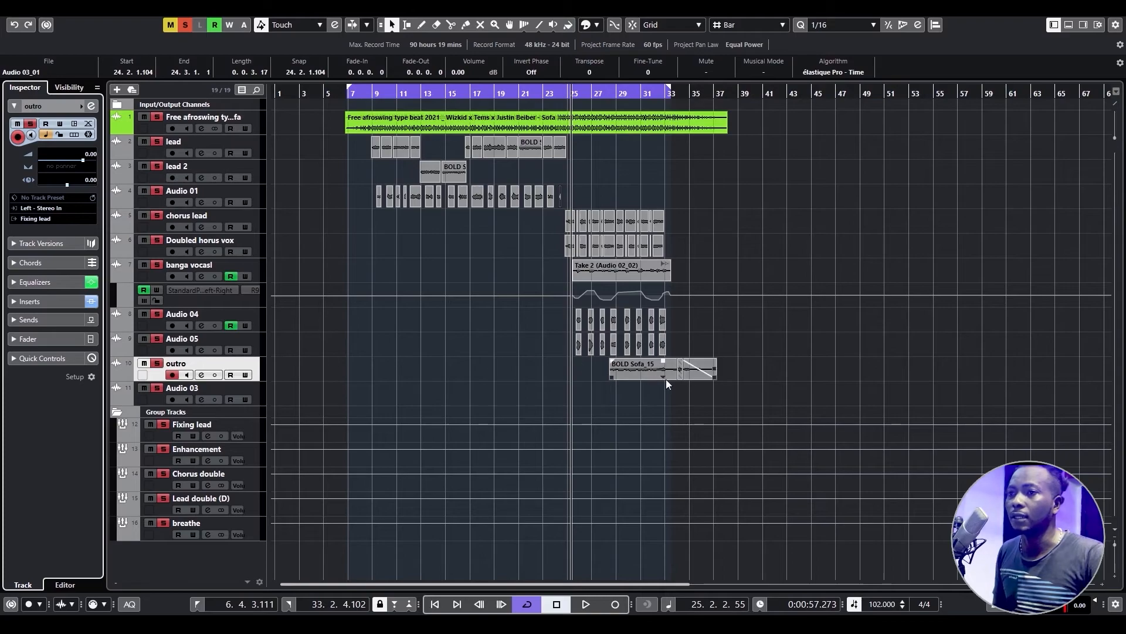
# Play the song from about bar 27 and move the outro track directly below Audio 01.
pyautogui.press('space')
pyautogui.click(597, 94)
pyautogui.moveTo(269, 364); pyautogui.dragTo(256, 216)
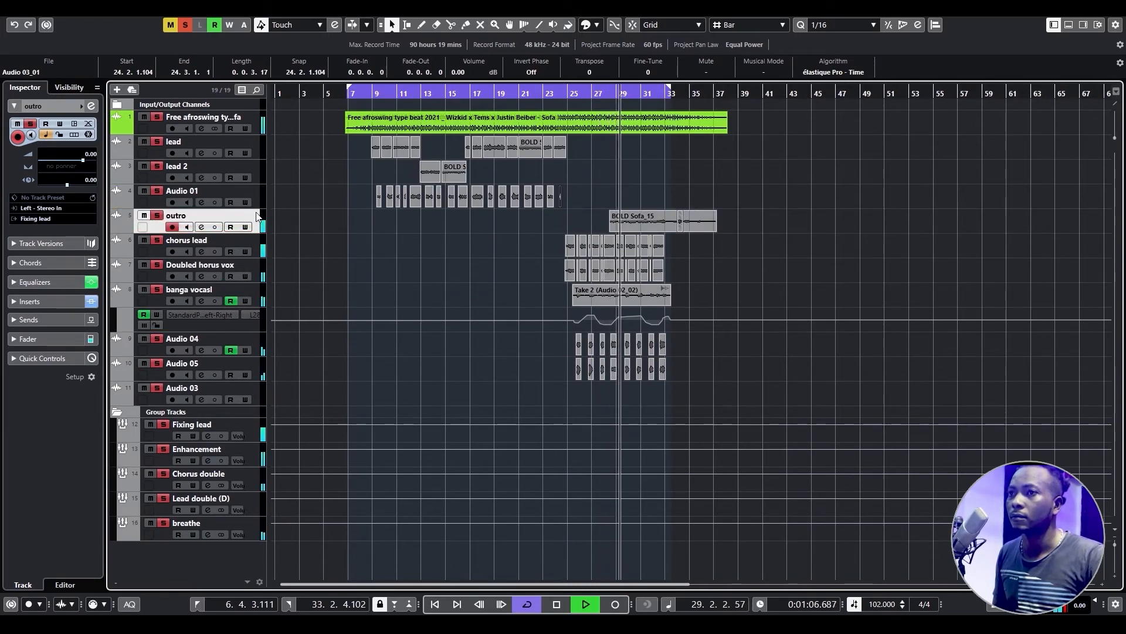
# Trim the start of the outro's BOLD Sofa_15 clip to 32.4.2.16, extend the cycle end to 38.1.1.41, and place the playhead near bar 32.
pyautogui.moveTo(614, 211); pyautogui.dragTo(656, 228)
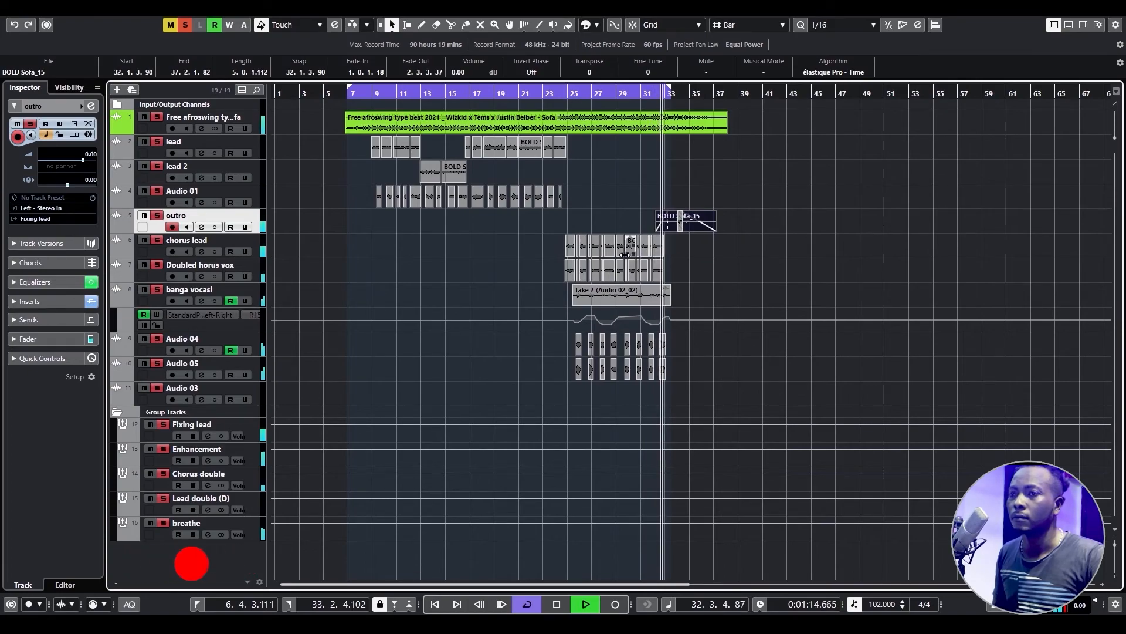
pyautogui.press('h')
pyautogui.press('h')
pyautogui.press('h')
pyautogui.press('h')
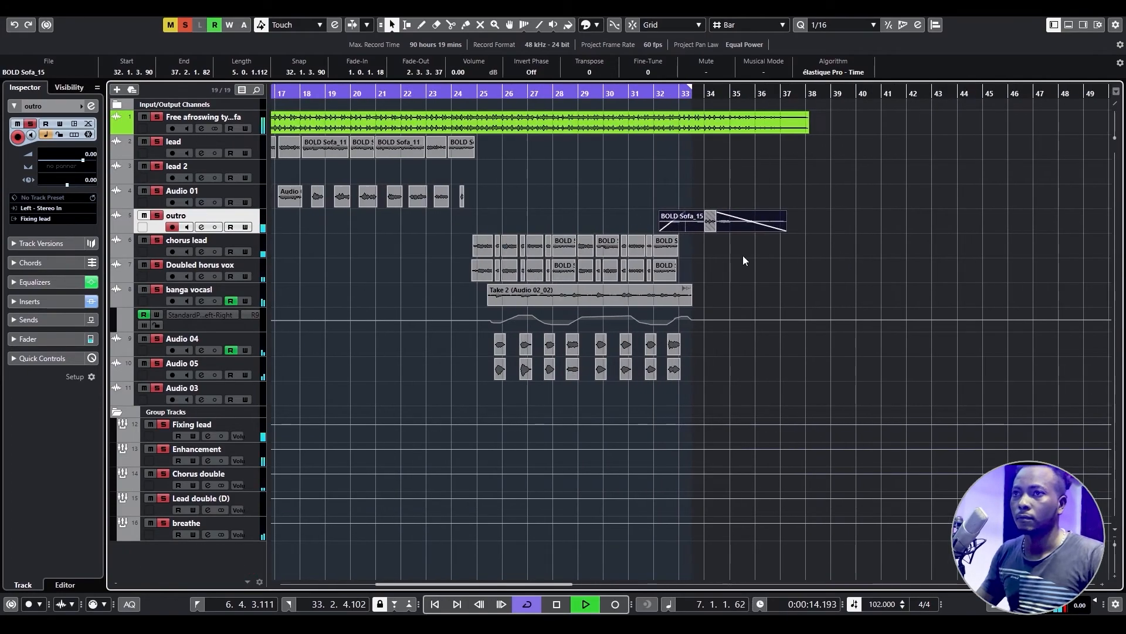
pyautogui.press('h')
pyautogui.press('space')
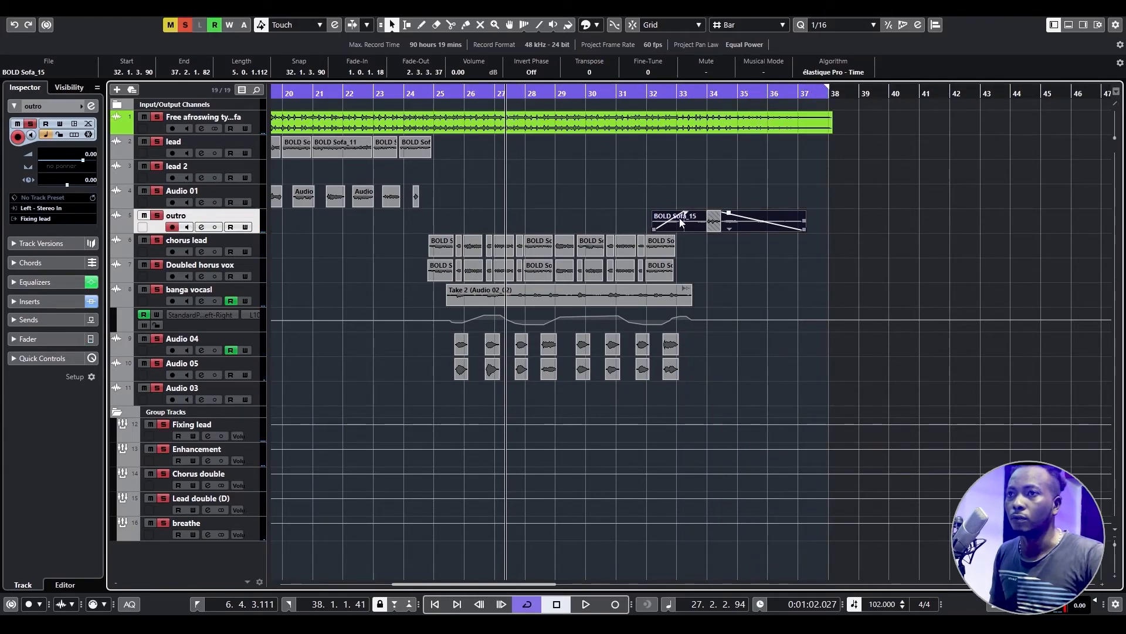
pyautogui.moveTo(654, 229)
pyautogui.mouseDown()
pyautogui.moveTo(510, 213)
pyautogui.moveTo(659, 213)
pyautogui.moveTo(673, 236)
pyautogui.mouseUp()
pyautogui.click(652, 94)
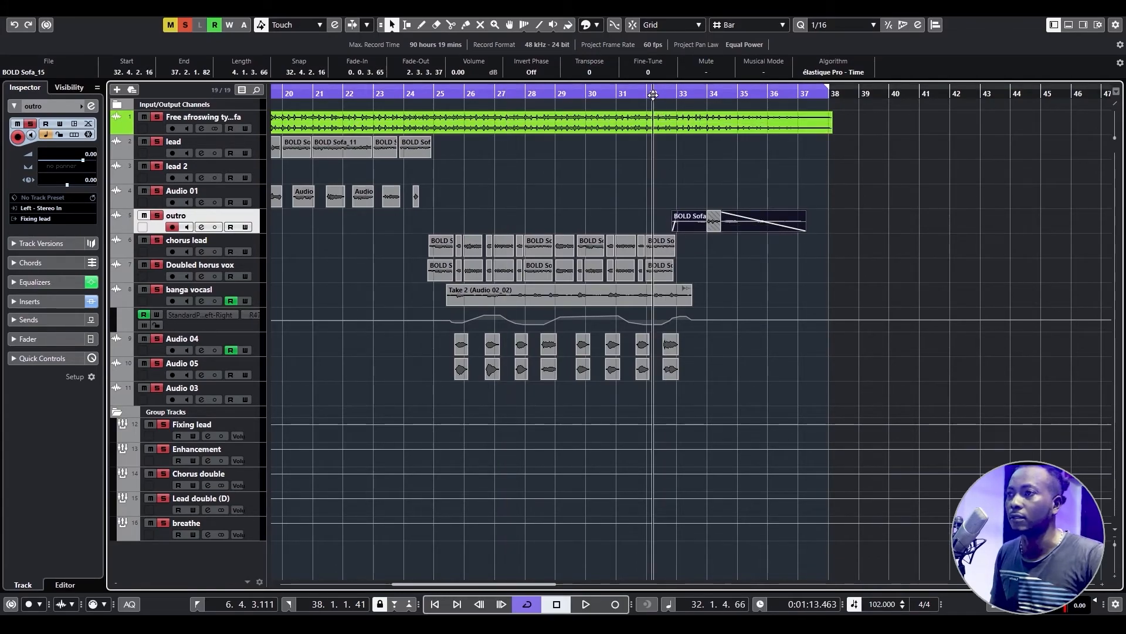
# Play the song from about bar 32 through the end of the outro vocal.
pyautogui.press('space')
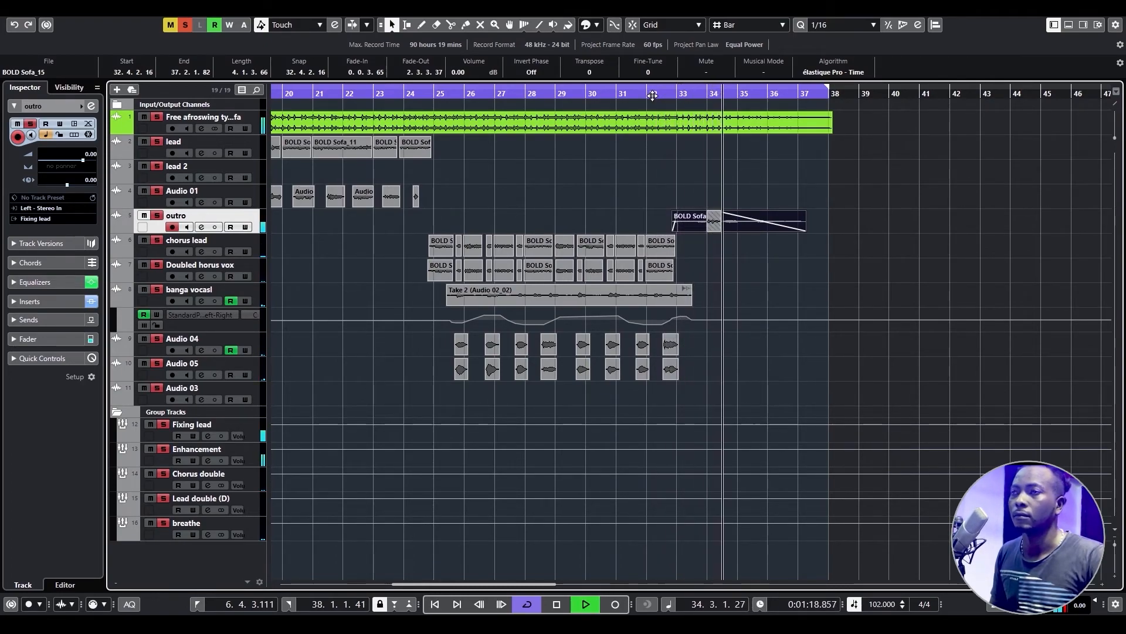
pyautogui.click(741, 173)
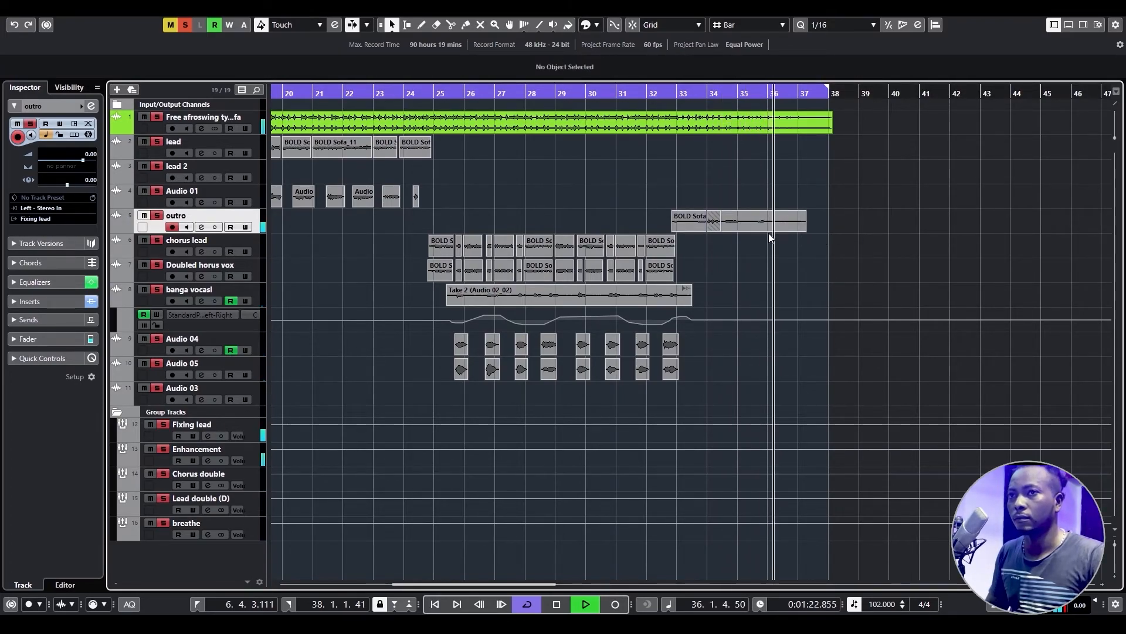
pyautogui.press('g')
pyautogui.press('g')
pyautogui.press('g')
pyautogui.press('g')
pyautogui.press('g')
pyautogui.press('g')
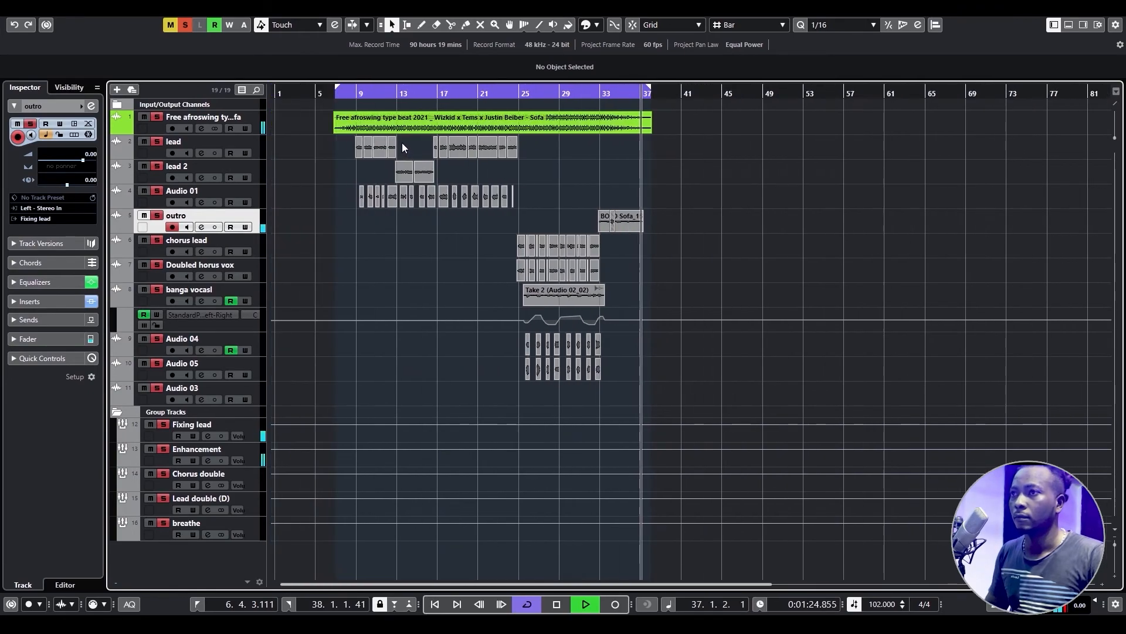
# Play from bar 7 and move the Audio 03_01 clips near bars 18 and 20 and the lead's last BOLD Sofa_11 clip onto the outro track.
pyautogui.click(342, 90)
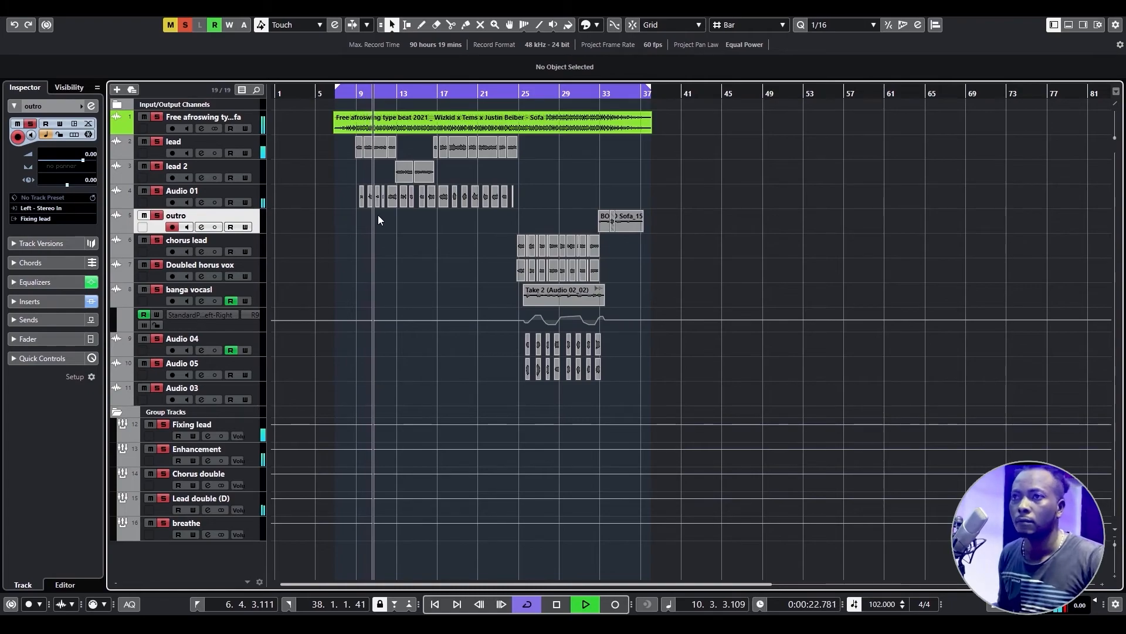
pyautogui.click(391, 198)
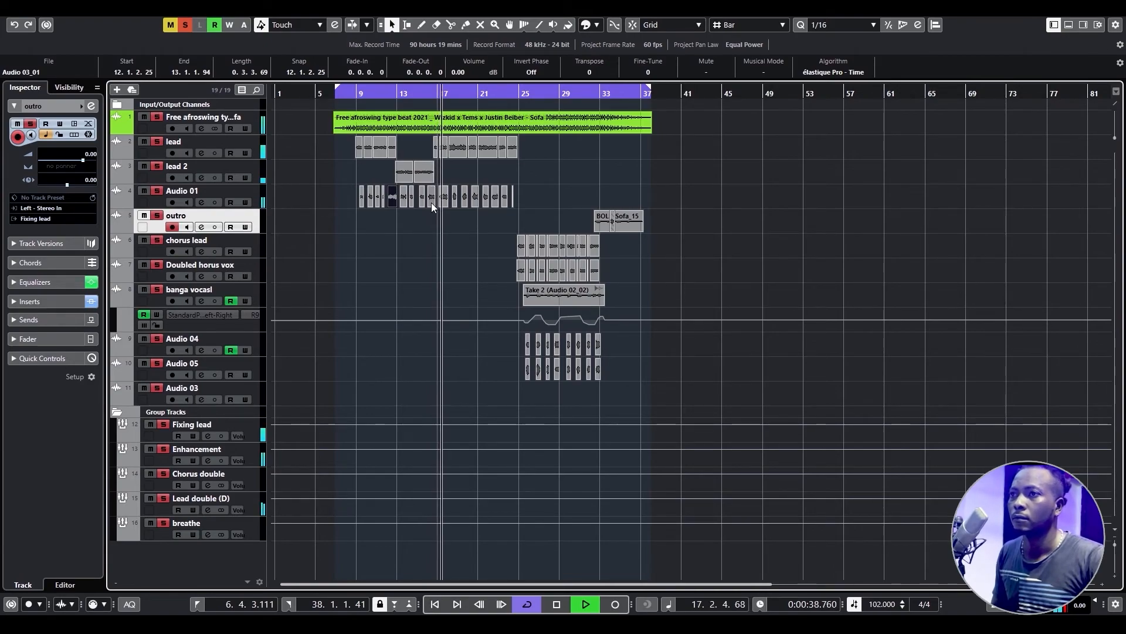
pyautogui.moveTo(455, 199); pyautogui.dragTo(453, 221)
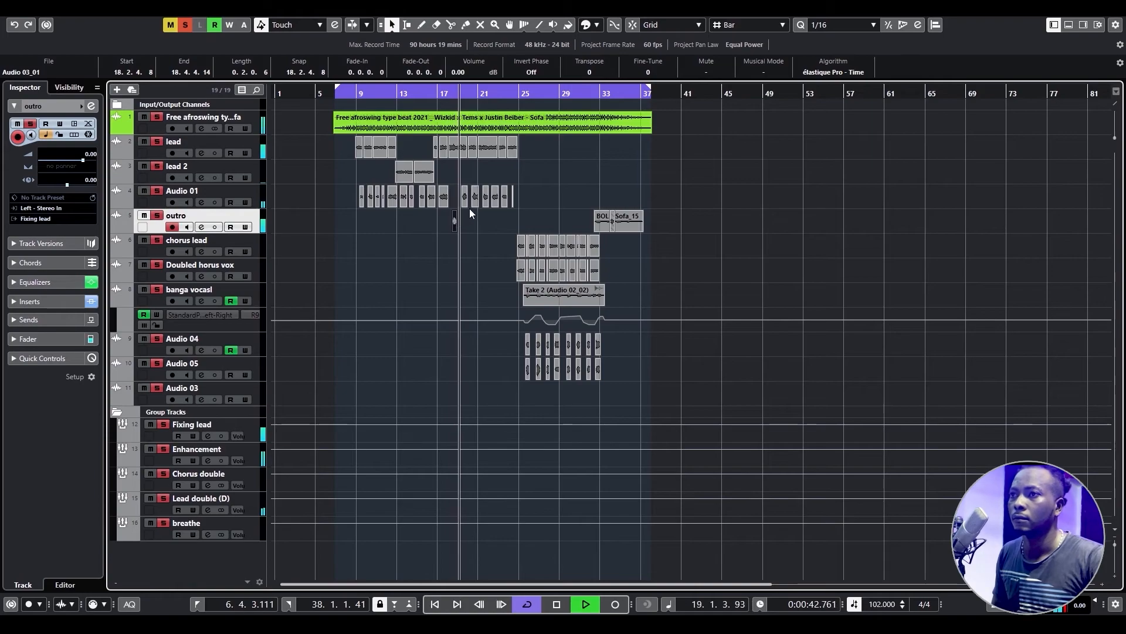
pyautogui.moveTo(477, 205); pyautogui.dragTo(475, 226)
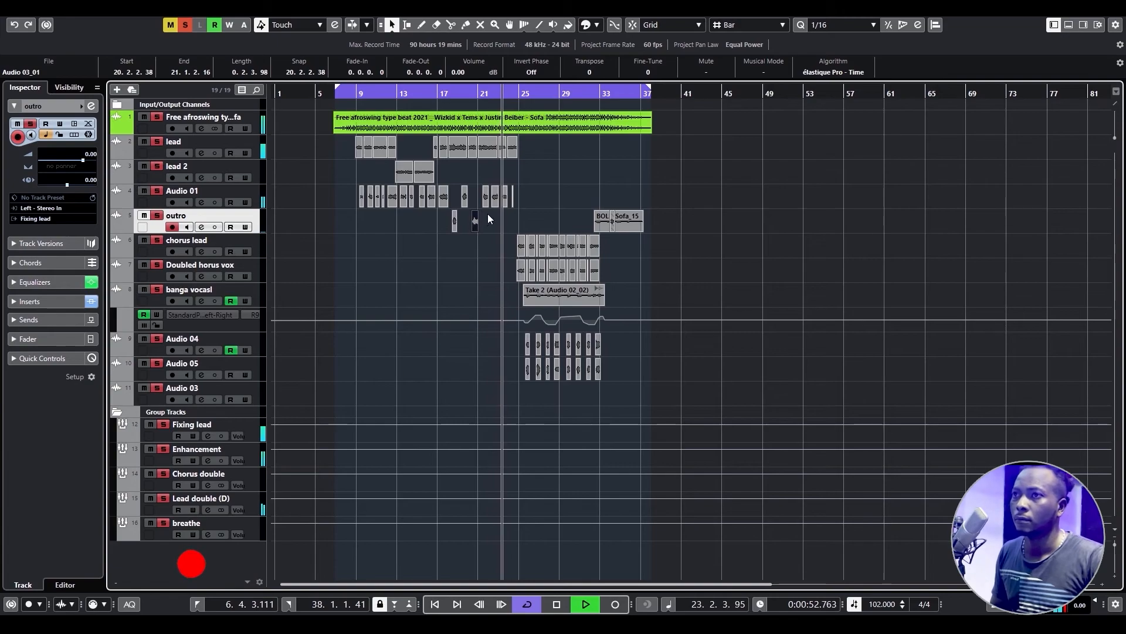
pyautogui.moveTo(515, 151); pyautogui.dragTo(519, 212)
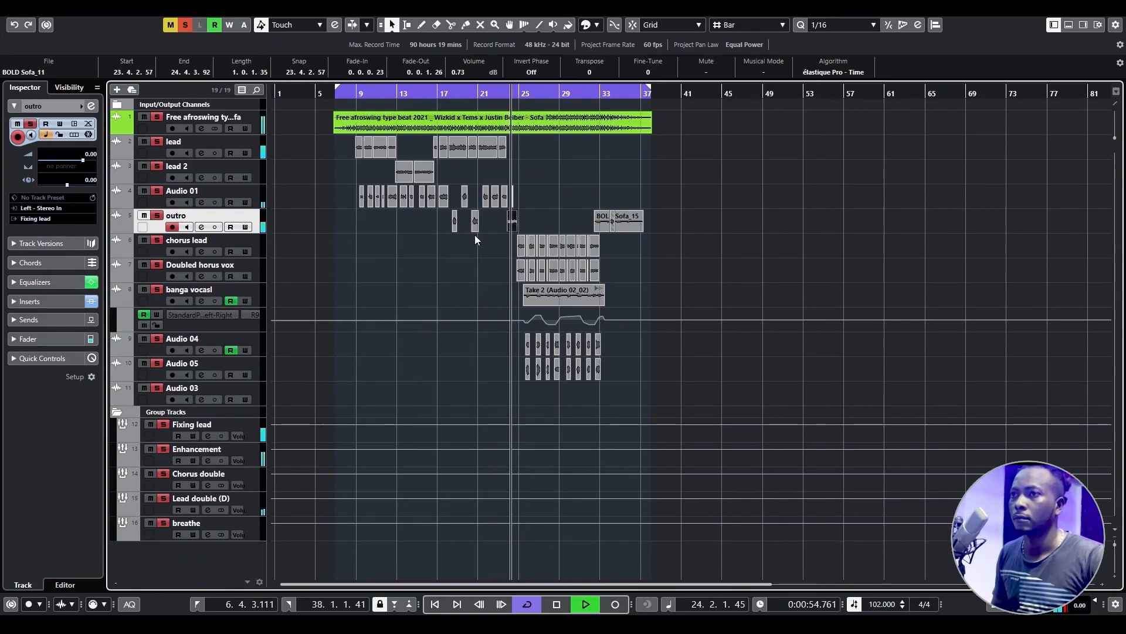
pyautogui.press('space')
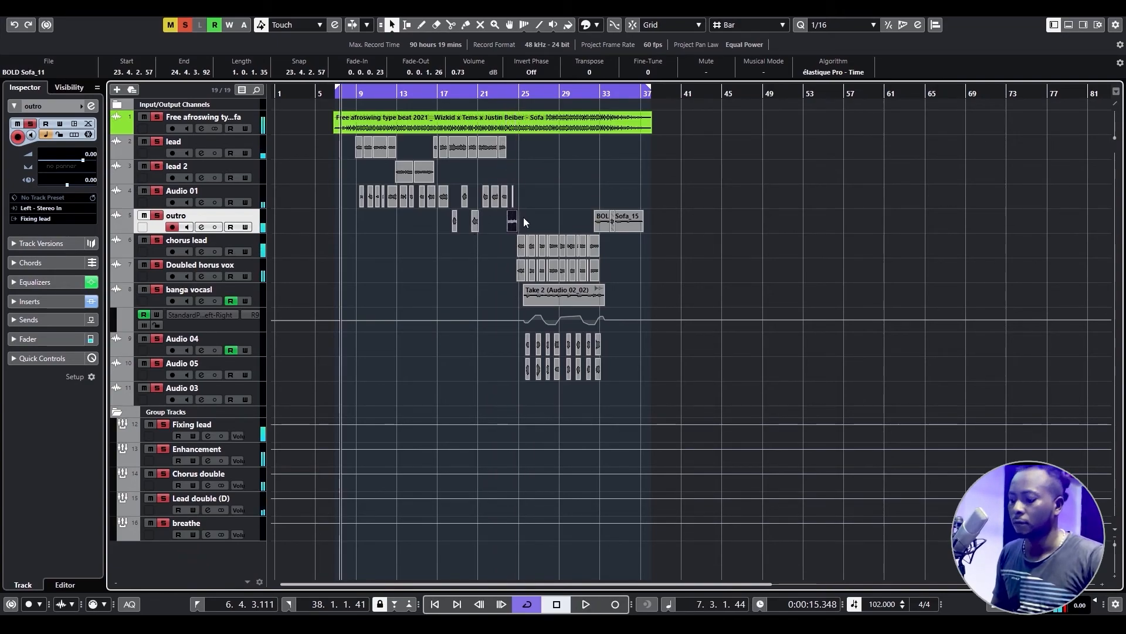
# Split the moved BOLD Sofa_11 clip at 24.3.2.103 and return its first part to the lead track.
pyautogui.press('h')
pyautogui.press('h')
pyautogui.press('h')
pyautogui.press('3')
pyautogui.click(872, 222)
pyautogui.rightClick(873, 221)
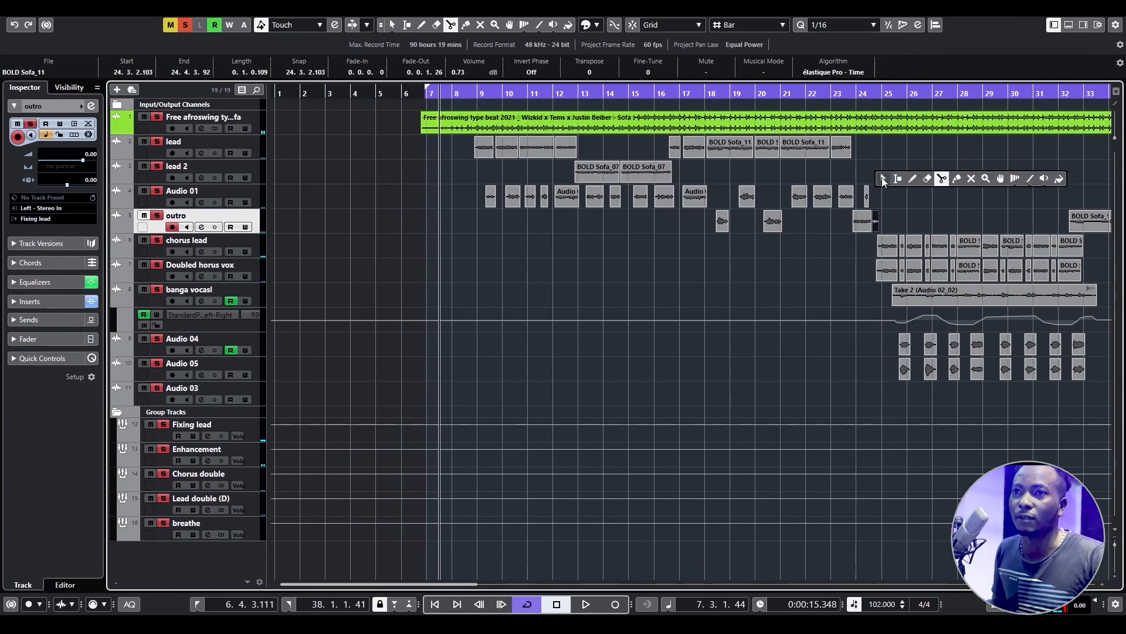
pyautogui.click(882, 178)
pyautogui.moveTo(868, 221); pyautogui.dragTo(863, 150)
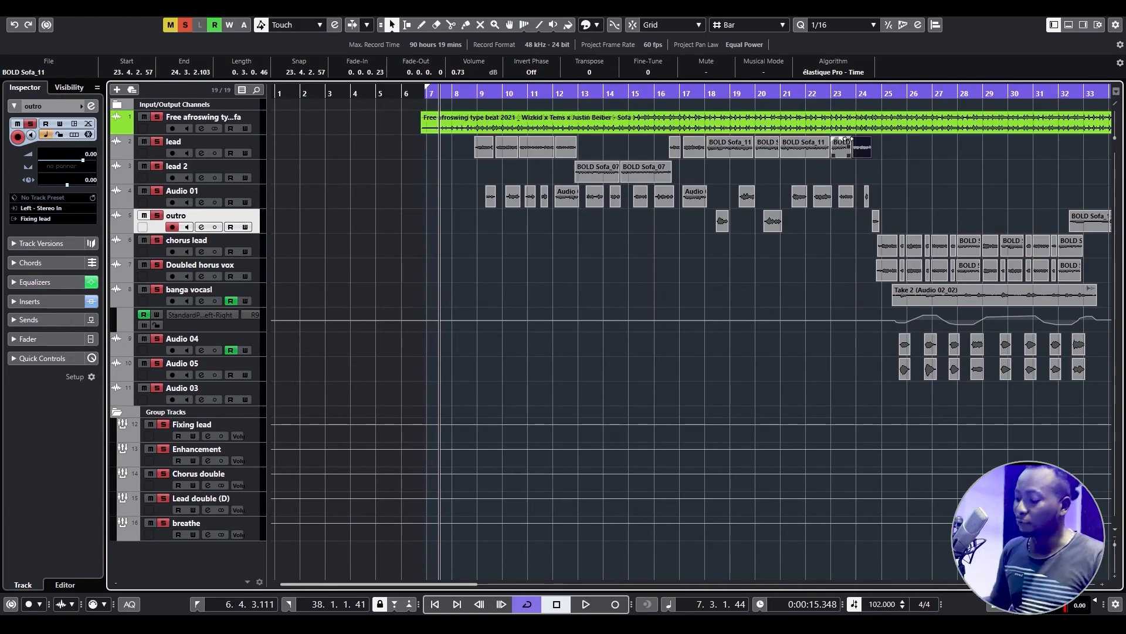
pyautogui.press('h')
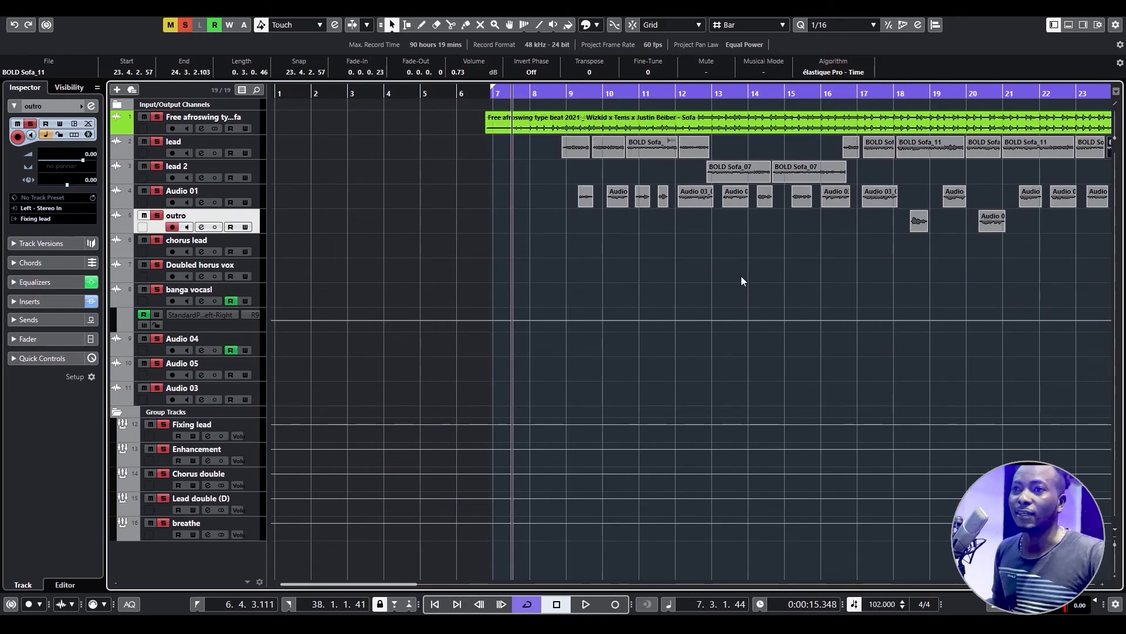
# Audition the transition into the chorus from about bar 24 with the beat track muted.
pyautogui.hscroll(5, 741, 275)
pyautogui.click(686, 93)
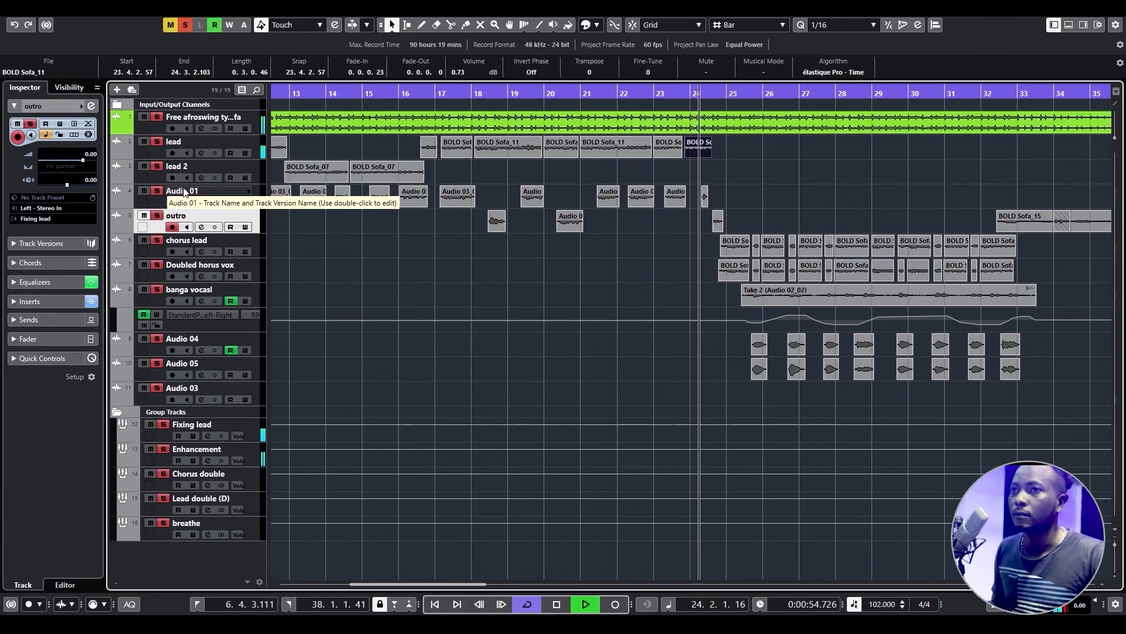
pyautogui.press('space')
pyautogui.press('space')
pyautogui.click(144, 117)
pyautogui.press('space')
pyautogui.press('space')
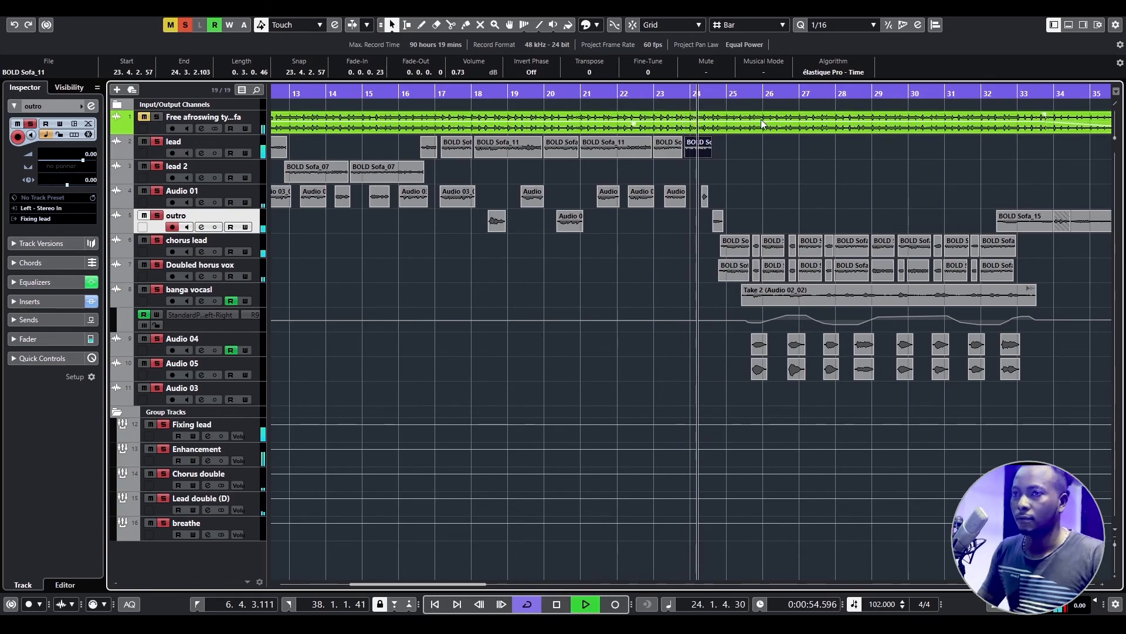
# Extend the lead's last BOLD Sofa_11 clip to 24.3.4.13 and trim the start of its outro-track remainder to the same position.
pyautogui.scroll(4, 752, 122)
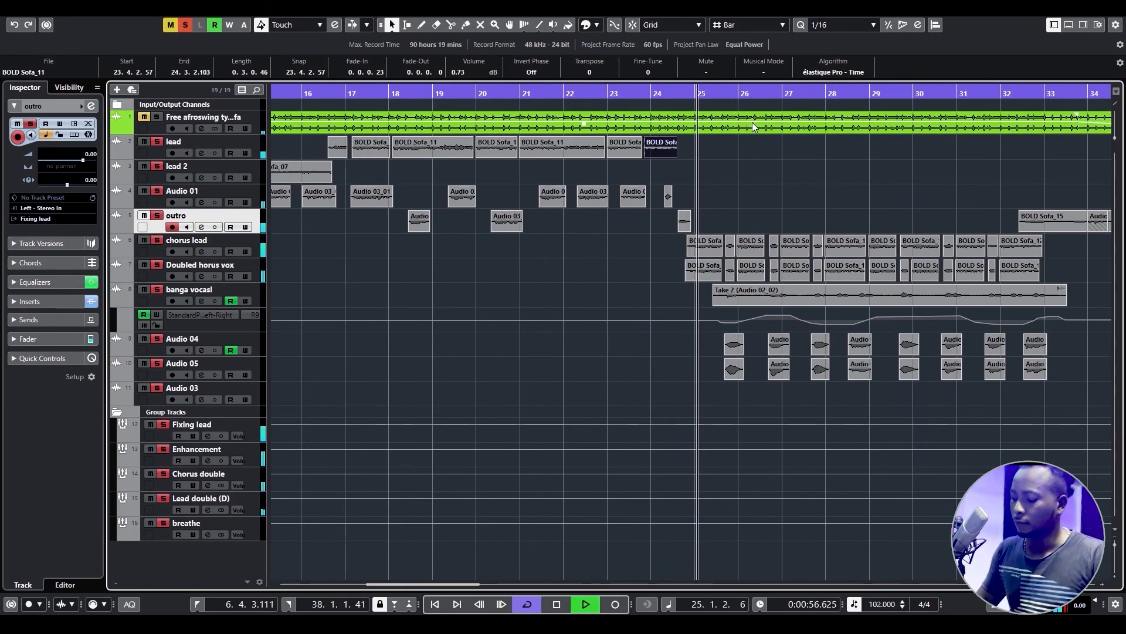
pyautogui.scroll(2, 675, 159)
pyautogui.press('space')
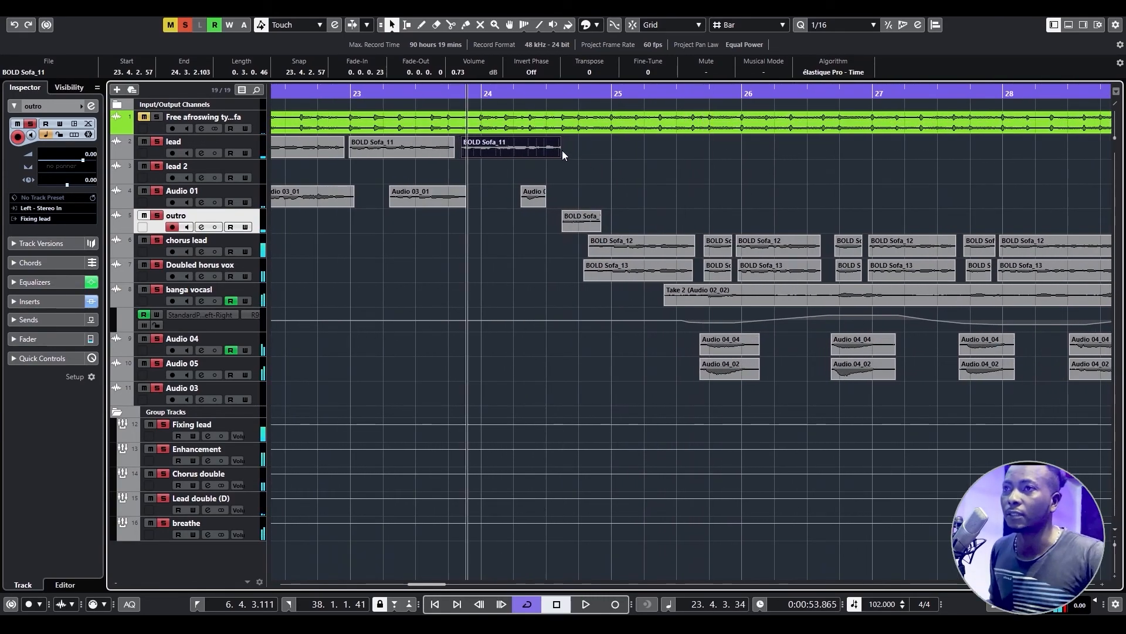
pyautogui.moveTo(558, 157); pyautogui.dragTo(571, 156)
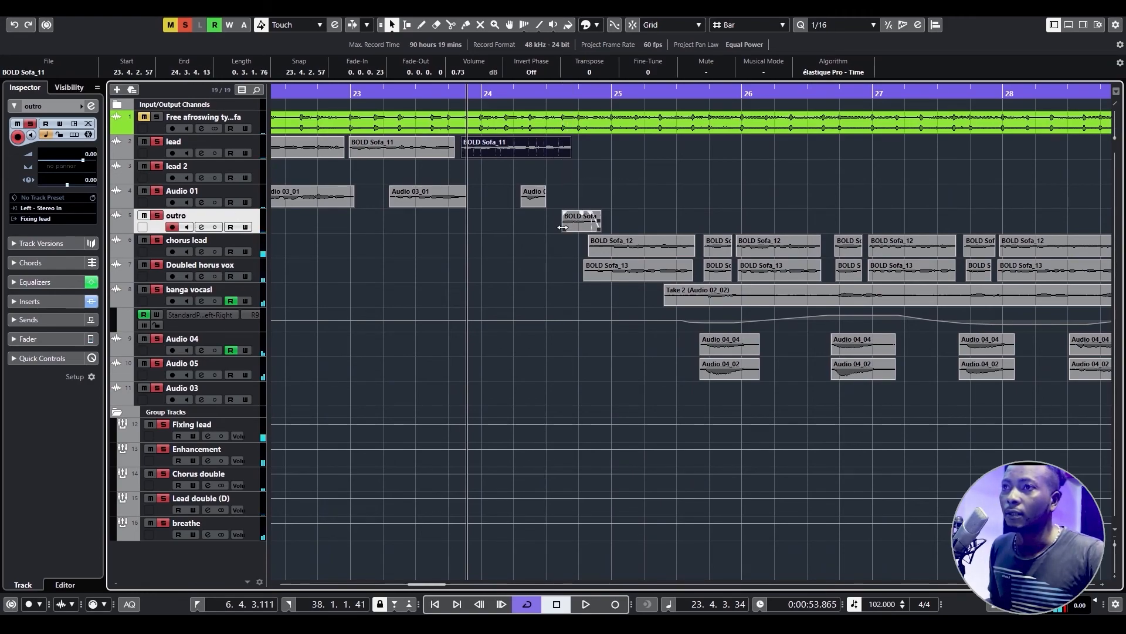
pyautogui.moveTo(562, 228)
pyautogui.mouseDown()
pyautogui.moveTo(572, 239)
pyautogui.moveTo(586, 154)
pyautogui.moveTo(578, 222)
pyautogui.mouseUp()
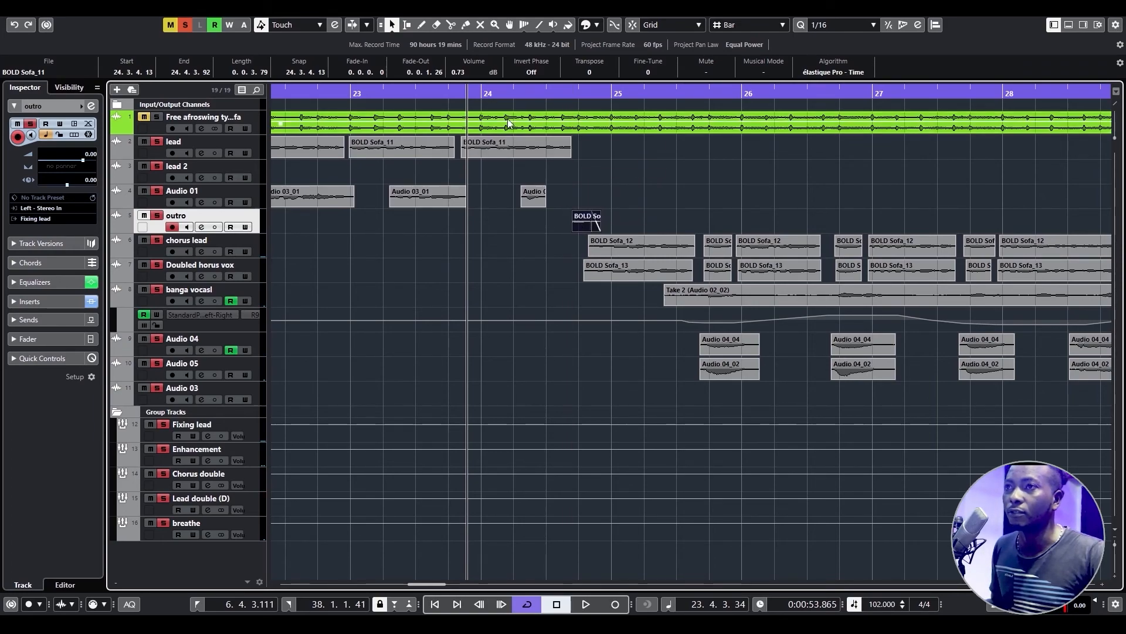
# Replay the edited transition from about bar 24 with cycle mode off and Audio 01 muted.
pyautogui.click(491, 89)
pyautogui.click(491, 91)
pyautogui.press('space')
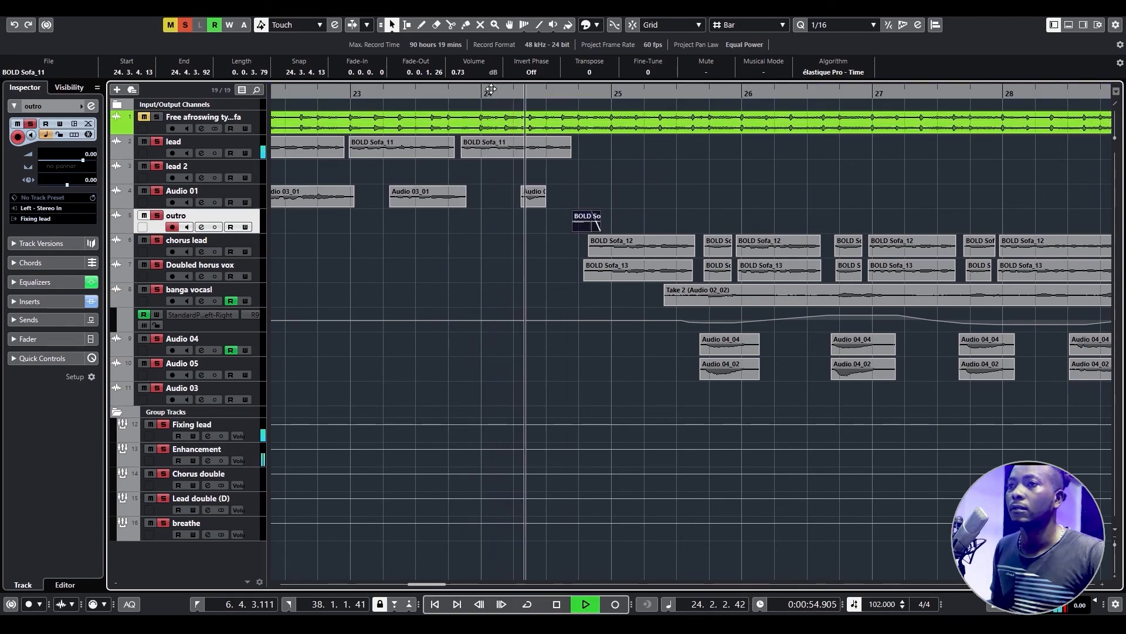
pyautogui.click(491, 89)
pyautogui.click(144, 191)
pyautogui.press('space')
pyautogui.press('space')
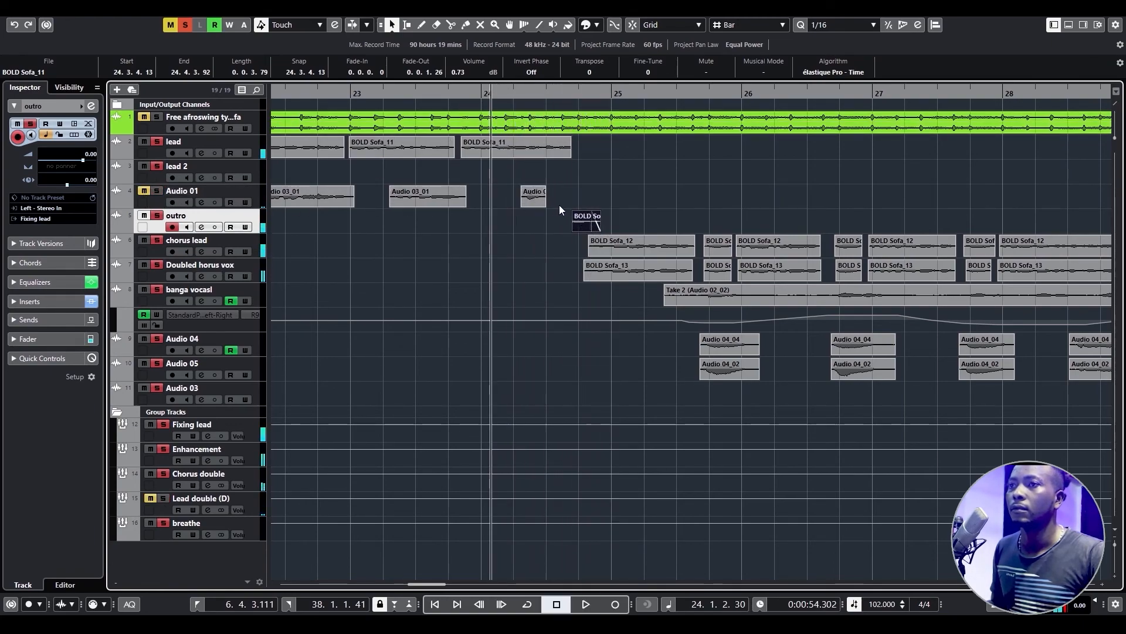
# Unmute the beat and Audio 01 tracks and stop playback.
pyautogui.click(142, 115)
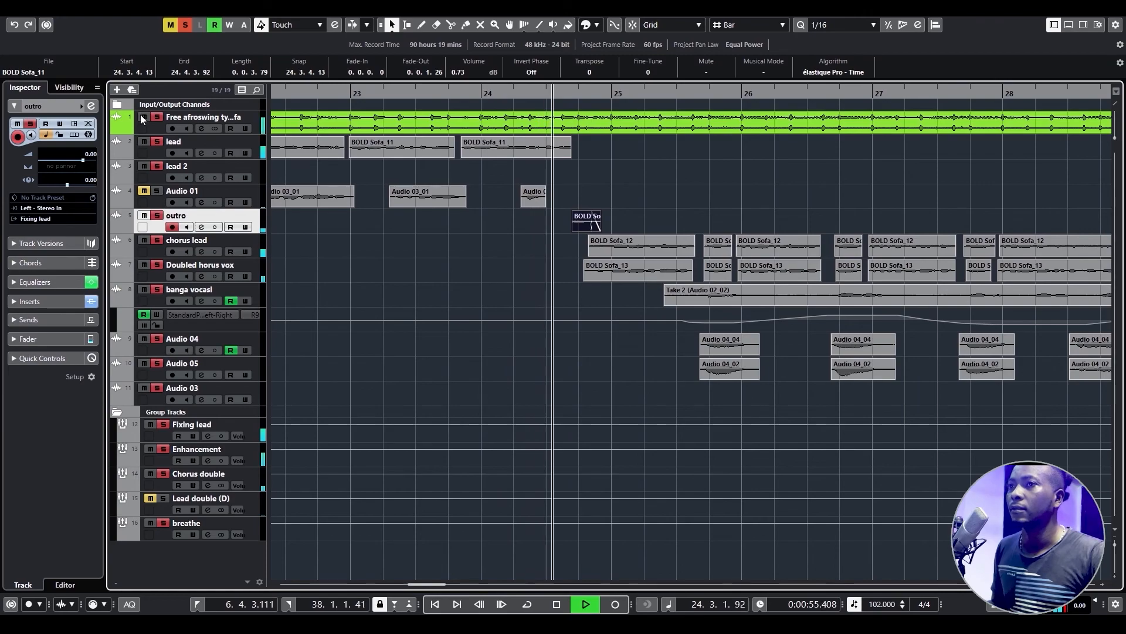
pyautogui.click(146, 190)
pyautogui.press('space')
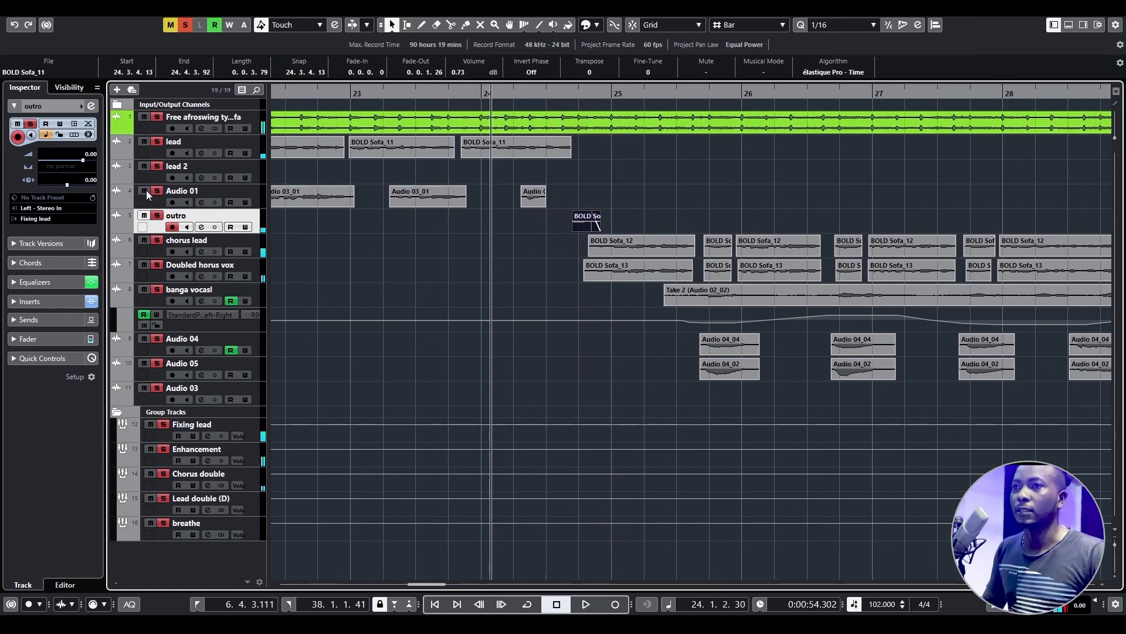
# Play the full mix from about bar 23 through the chorus into the outro.
pyautogui.click(385, 91)
pyautogui.press('g')
pyautogui.press('space')
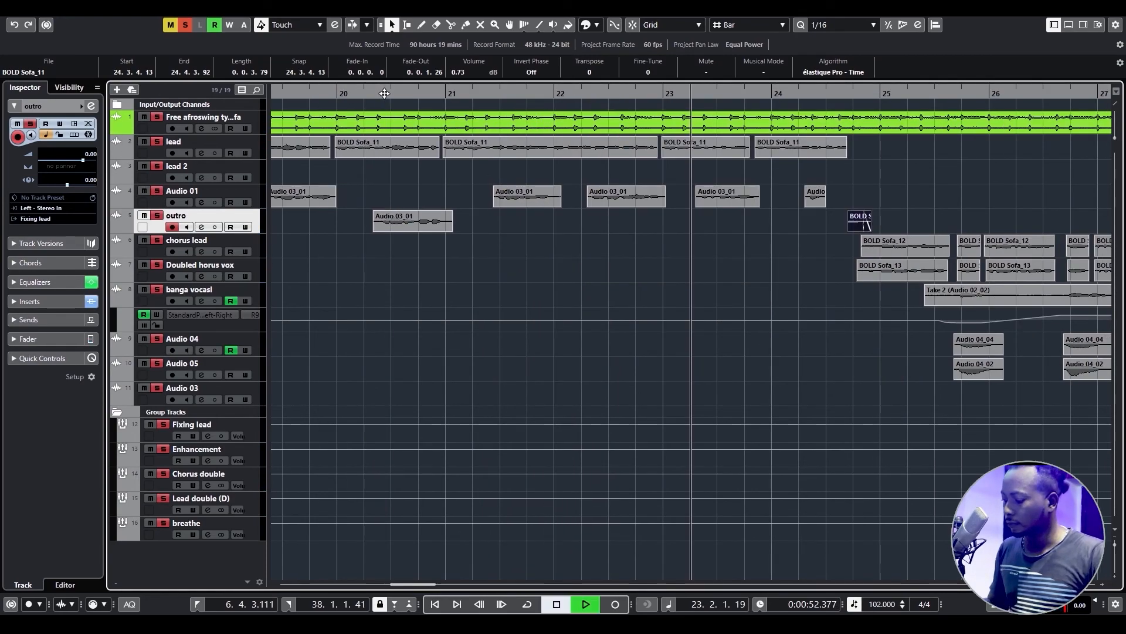
pyautogui.press('g')
pyautogui.press('g')
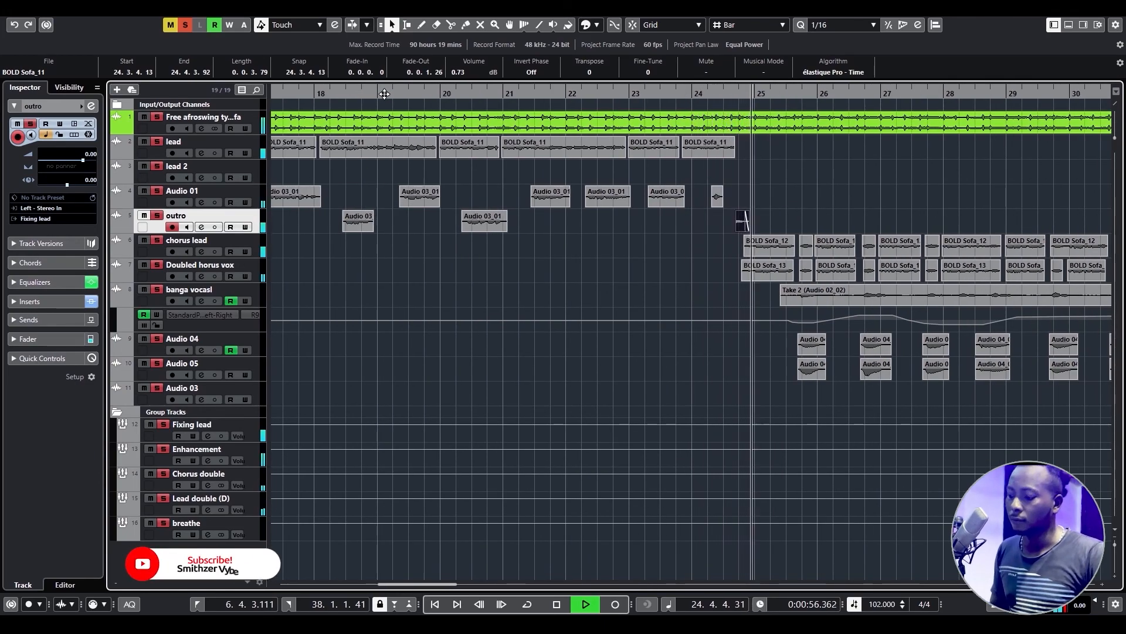
pyautogui.press('g')
pyautogui.press('g')
pyautogui.press('g')
pyautogui.press('g')
pyautogui.press('g')
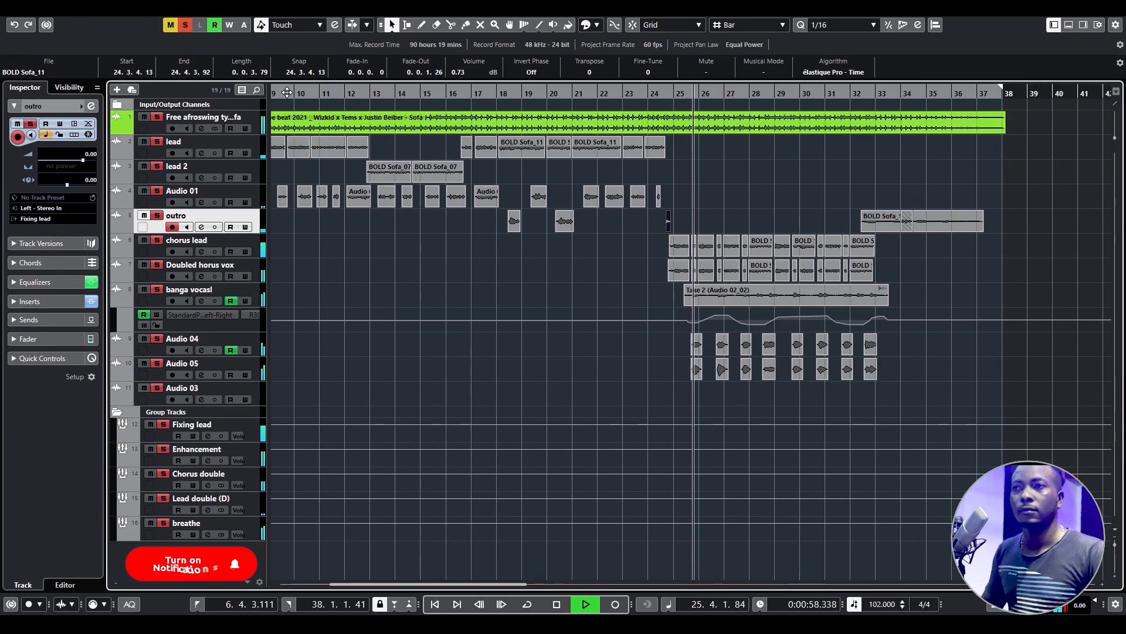
pyautogui.press('g')
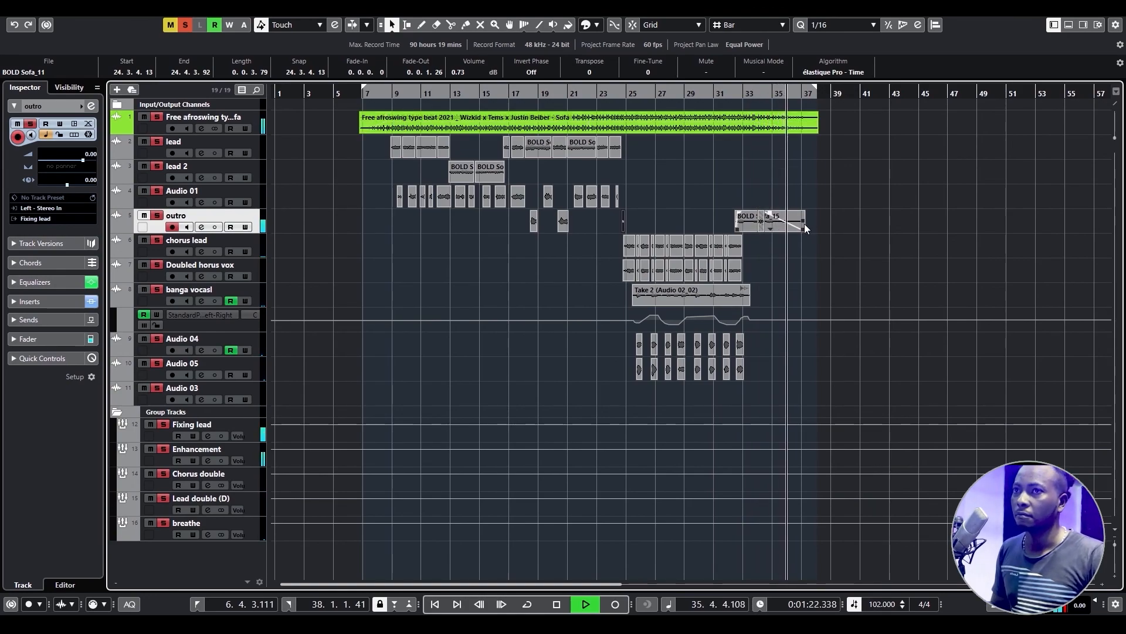
# Trim the end of the outro's BOLD Sofa_15 clip to 37.1.1.74 and stop playback after the beat ends.
pyautogui.moveTo(804, 227); pyautogui.dragTo(798, 229)
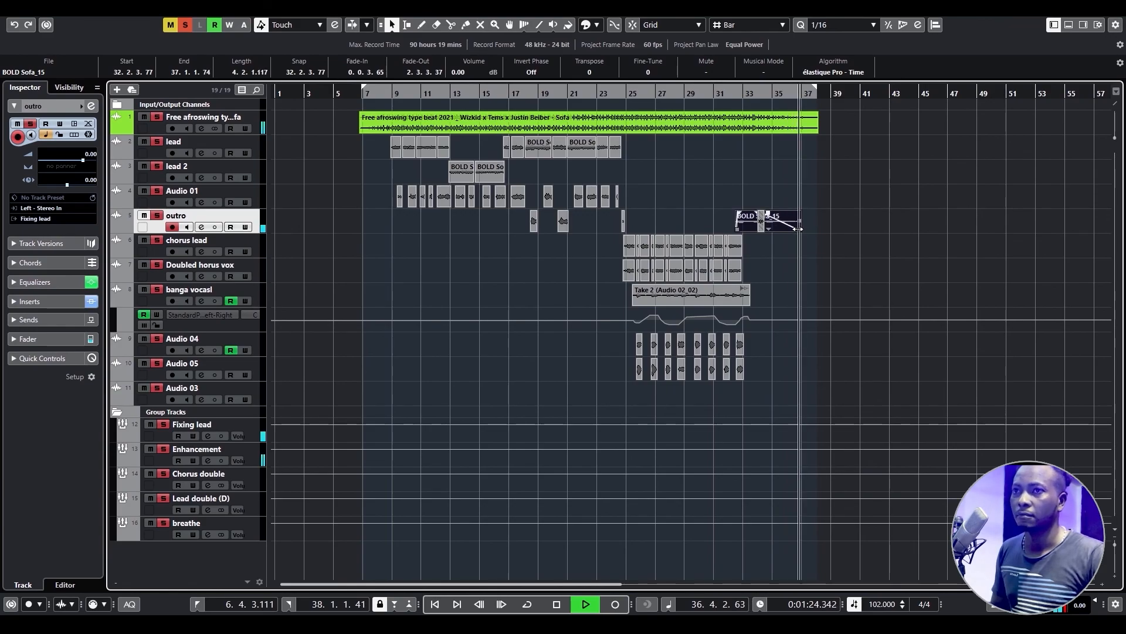
pyautogui.rightClick(780, 197)
pyautogui.click(821, 194)
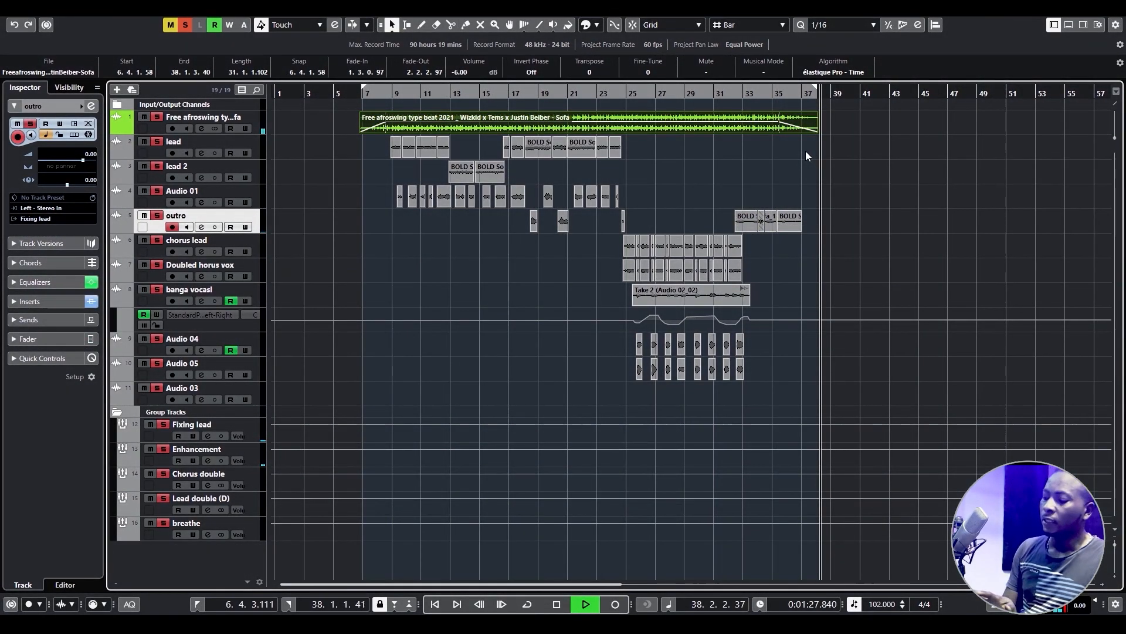
pyautogui.press('space')
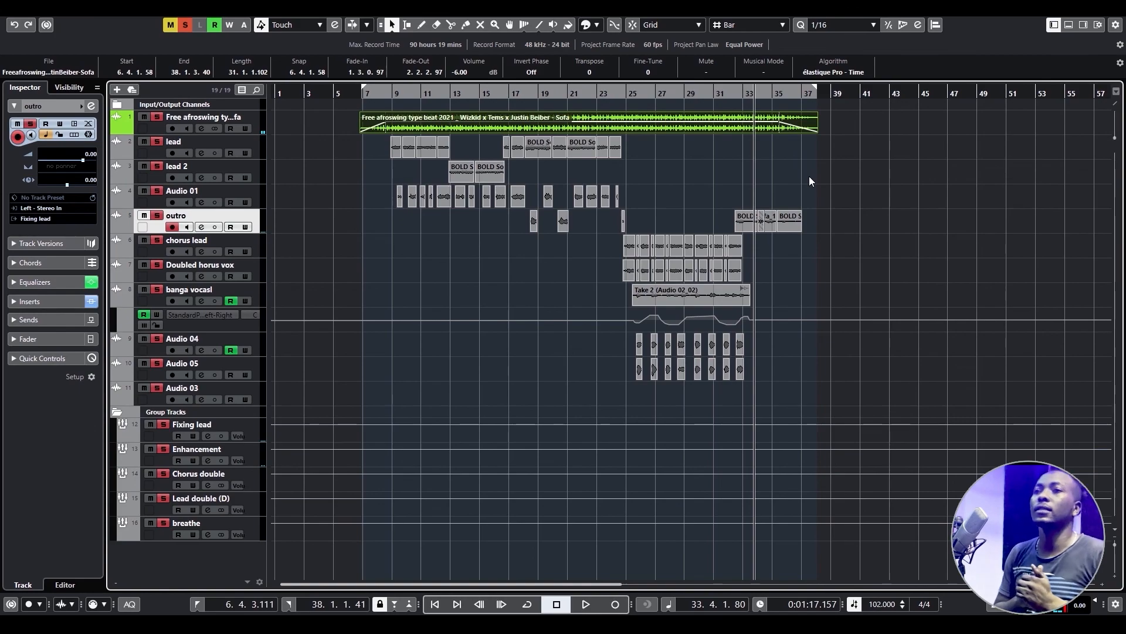